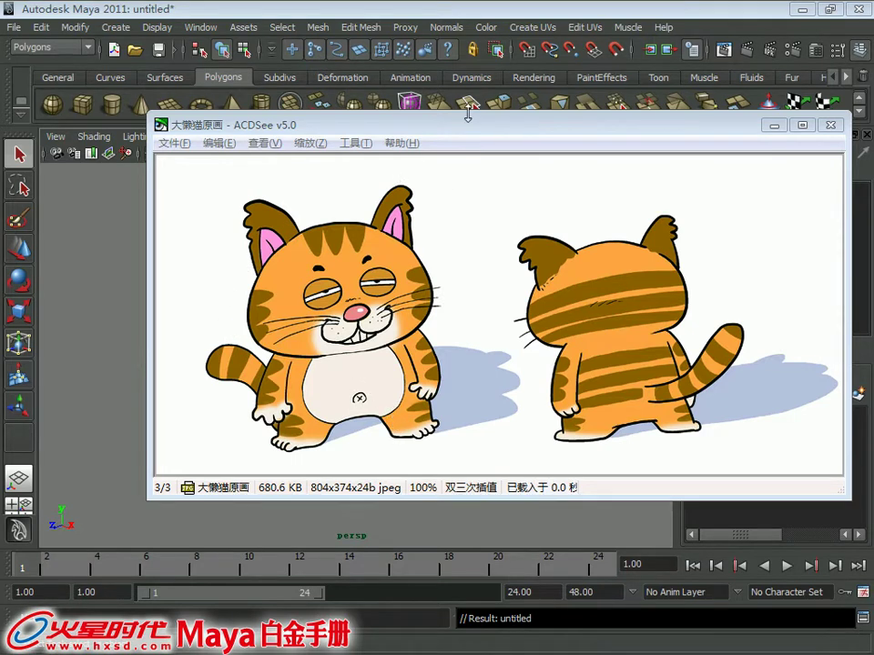
Step: Open Start.mb from the Class folder, discarding the unsaved untitled scene
{"action": "left_click_drag", "start_coordinate": [468, 124], "coordinate": [5, 150]}
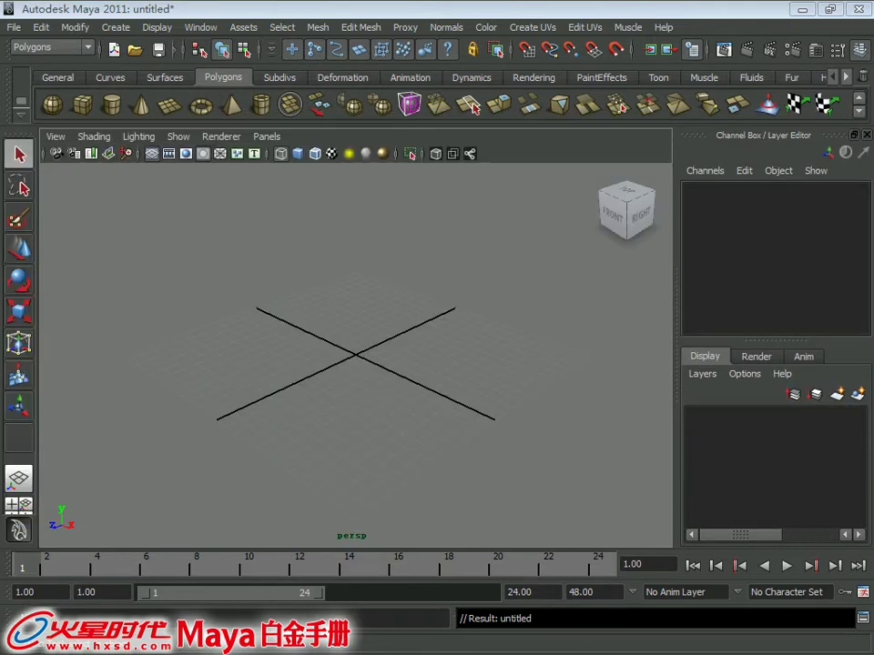
{"action": "mouse_move", "coordinate": [269, 299]}
{"action": "left_mouse_down", "text": "alt"}
{"action": "mouse_move", "coordinate": [275, 269]}
{"action": "mouse_move", "coordinate": [173, 80]}
{"action": "left_mouse_up", "text": "alt"}
{"action": "left_click", "coordinate": [133, 53]}
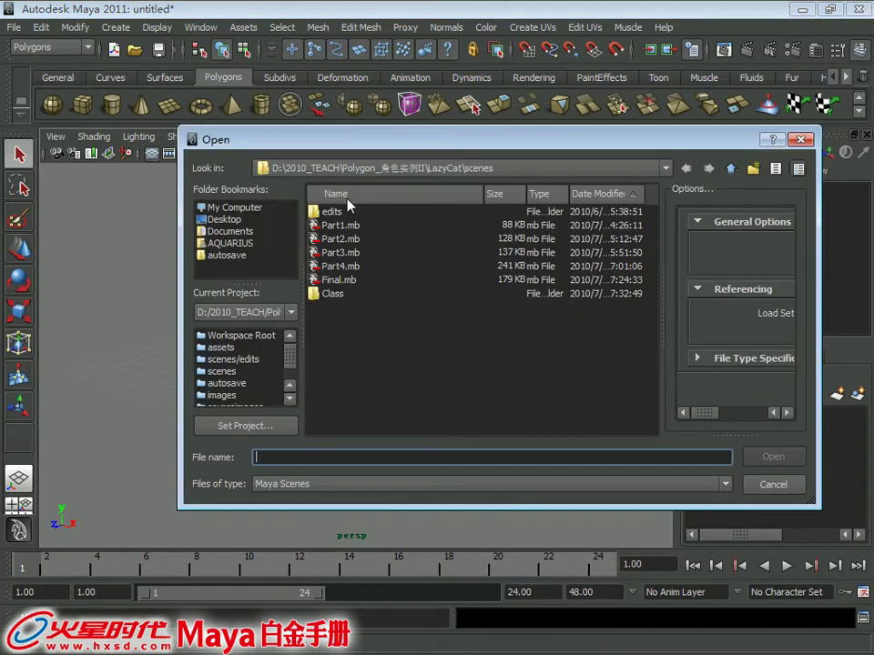
{"action": "double_click", "coordinate": [335, 293]}
{"action": "double_click", "coordinate": [336, 212]}
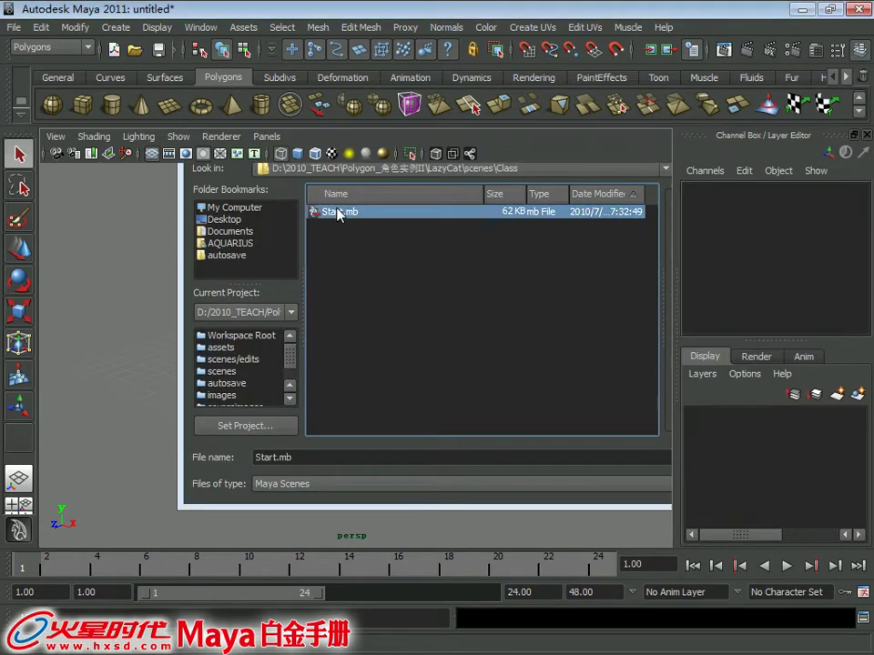
{"action": "left_click", "coordinate": [414, 329]}
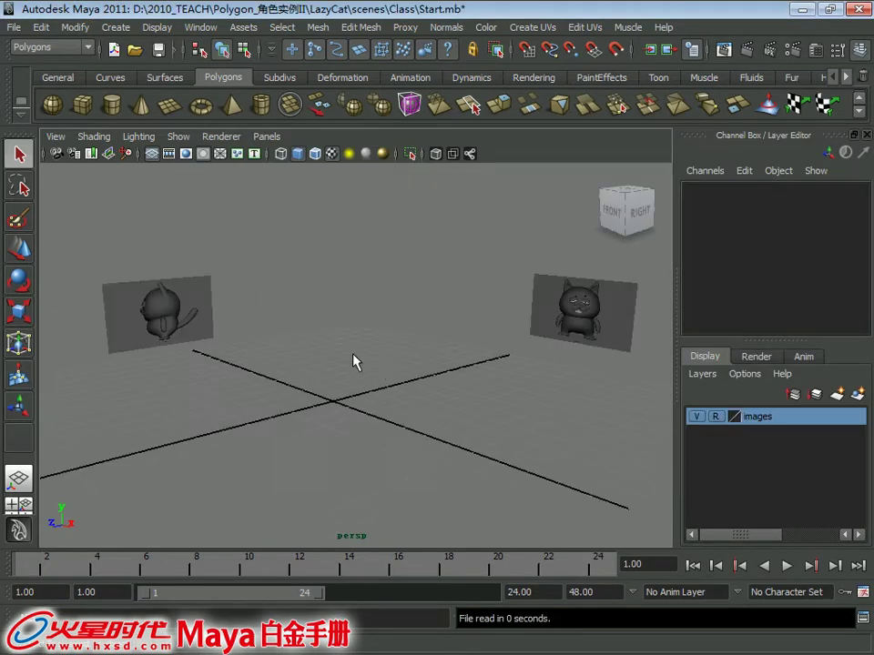
Step: Orbit the perspective view to inspect both cat image planes and compare them with the original picture
{"action": "left_click_drag", "start_coordinate": [357, 360], "coordinate": [403, 335], "text": "alt"}
{"action": "mouse_move", "coordinate": [403, 335]}
{"action": "right_mouse_down", "text": "alt"}
{"action": "mouse_move", "coordinate": [335, 372]}
{"action": "mouse_move", "coordinate": [515, 279]}
{"action": "right_mouse_up", "text": "alt"}
{"action": "mouse_move", "coordinate": [515, 278]}
{"action": "left_mouse_down", "text": "alt"}
{"action": "mouse_move", "coordinate": [318, 279]}
{"action": "mouse_move", "coordinate": [287, 267]}
{"action": "left_mouse_up", "text": "alt"}
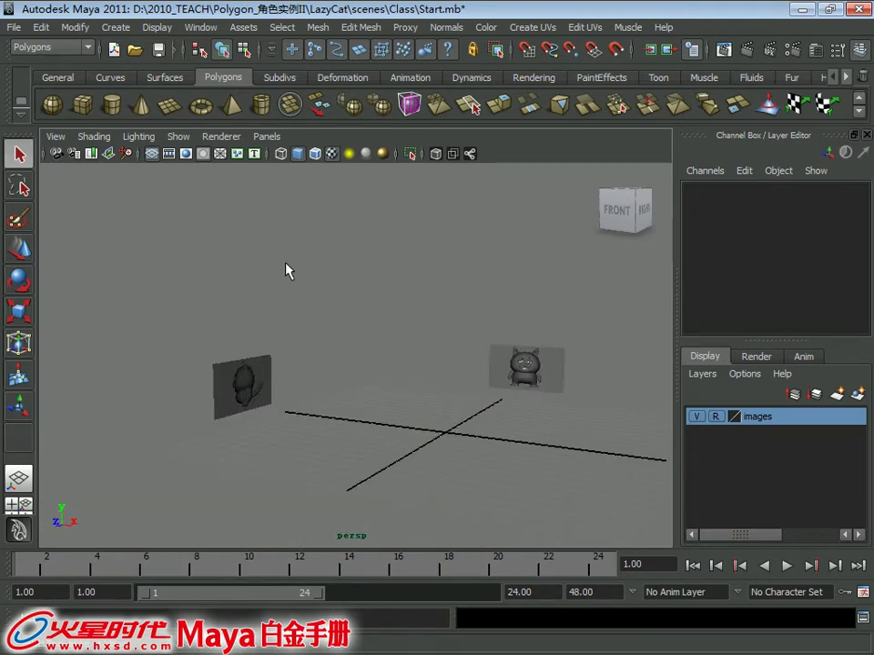
{"action": "right_click_drag", "start_coordinate": [286, 267], "coordinate": [308, 348], "text": "alt"}
{"action": "mouse_move", "coordinate": [308, 348]}
{"action": "left_mouse_down", "text": "alt"}
{"action": "mouse_move", "coordinate": [242, 325]}
{"action": "mouse_move", "coordinate": [273, 306]}
{"action": "mouse_move", "coordinate": [164, 277]}
{"action": "left_mouse_up", "text": "alt"}
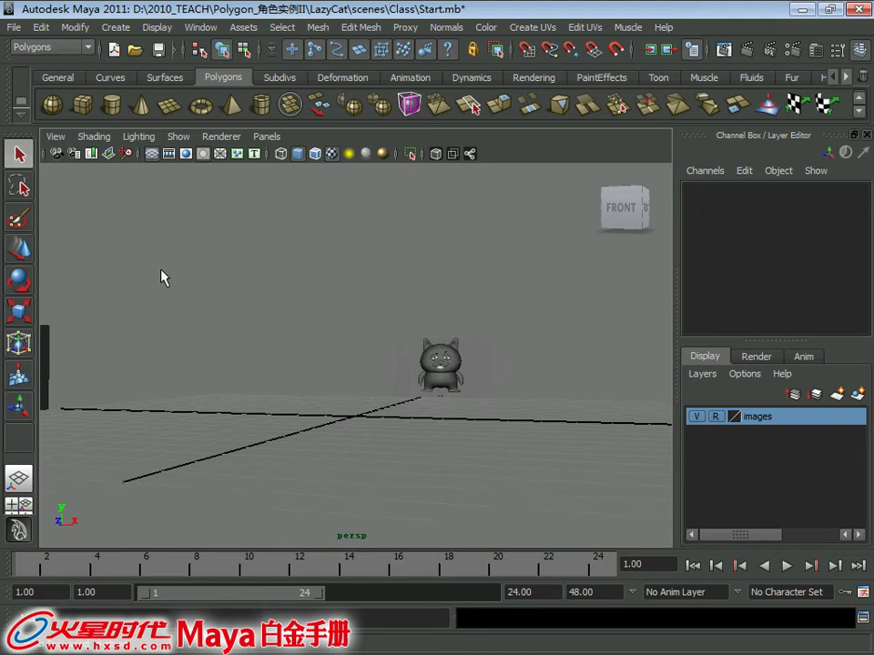
{"action": "key", "text": "alt+Tab"}
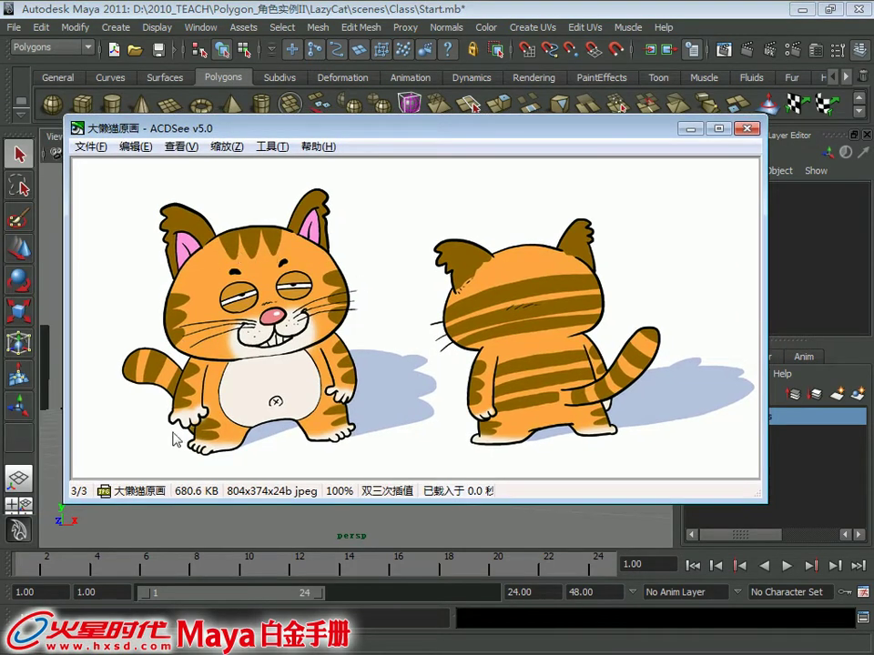
{"action": "key", "text": "alt+Tab"}
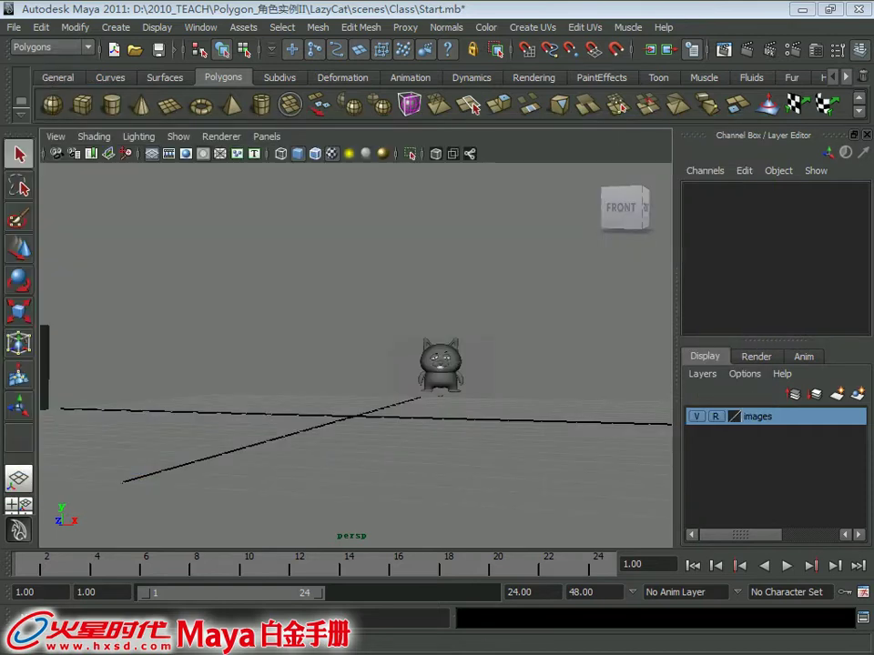
{"action": "left_click_drag", "start_coordinate": [233, 286], "coordinate": [338, 366], "text": "alt"}
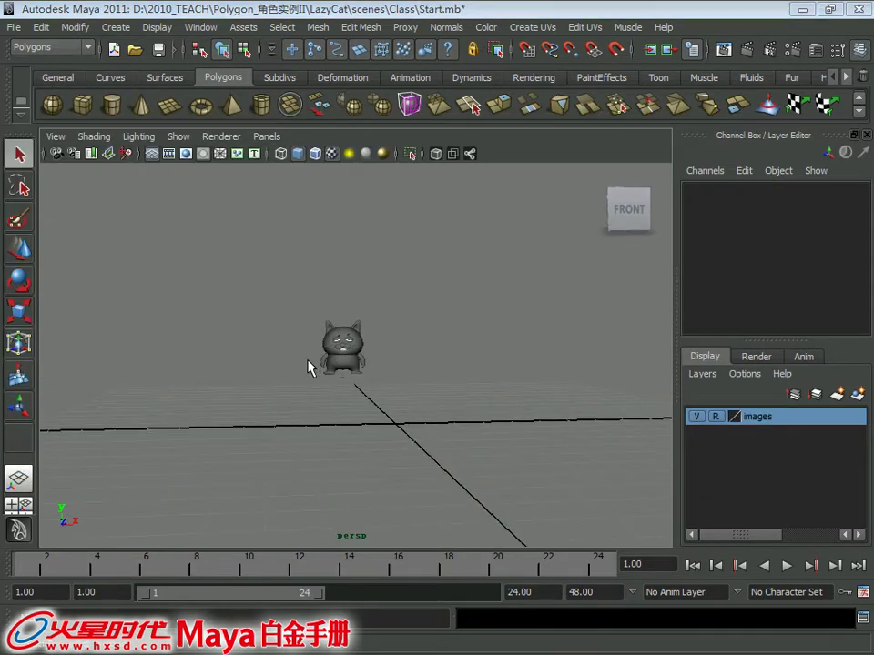
Step: Maximize the front view and zoom in close on the cat reference
{"action": "key", "text": "space"}
{"action": "key", "text": "space"}
{"action": "right_click_drag", "start_coordinate": [243, 367], "coordinate": [445, 391], "text": "alt"}
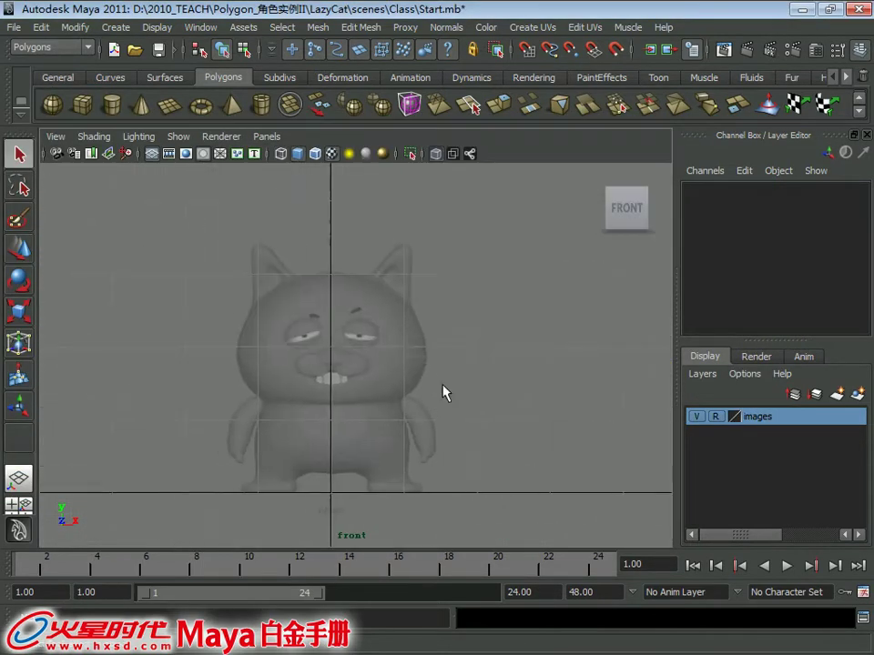
{"action": "middle_click_drag", "start_coordinate": [324, 350], "coordinate": [354, 356], "text": "alt"}
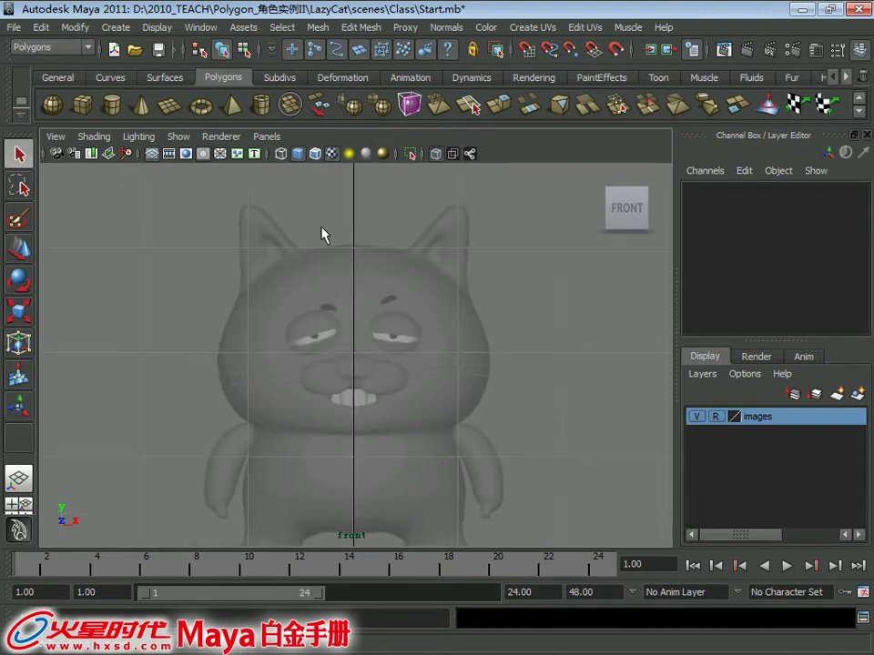
Step: Create a NURBS sphere and raise it to the cat's head height, Translate Y 2.167
{"action": "left_click", "coordinate": [167, 78]}
{"action": "left_click", "coordinate": [51, 104]}
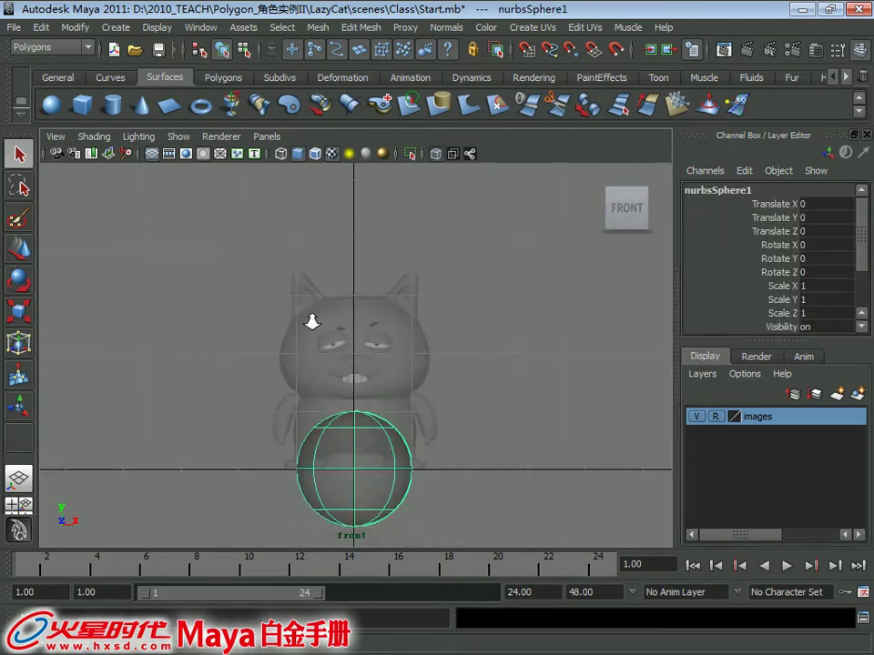
{"action": "key", "text": "w"}
{"action": "left_click_drag", "start_coordinate": [384, 346], "coordinate": [384, 208]}
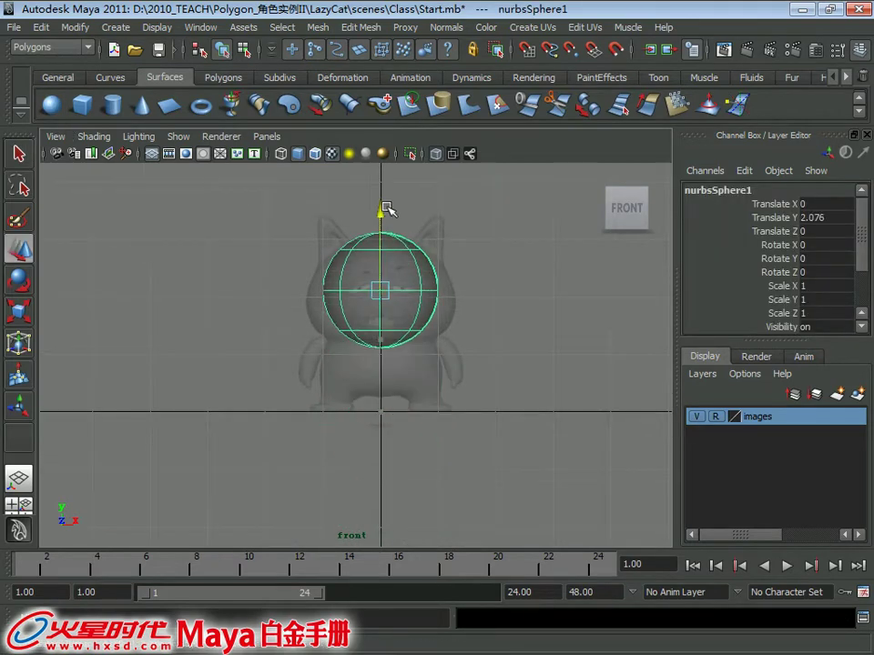
Step: Centre the sphere horizontally on the front reference and check it in perspective
{"action": "mouse_move", "coordinate": [335, 308]}
{"action": "right_mouse_down", "text": "alt"}
{"action": "mouse_move", "coordinate": [512, 472]}
{"action": "mouse_move", "coordinate": [385, 357]}
{"action": "right_mouse_up", "text": "alt"}
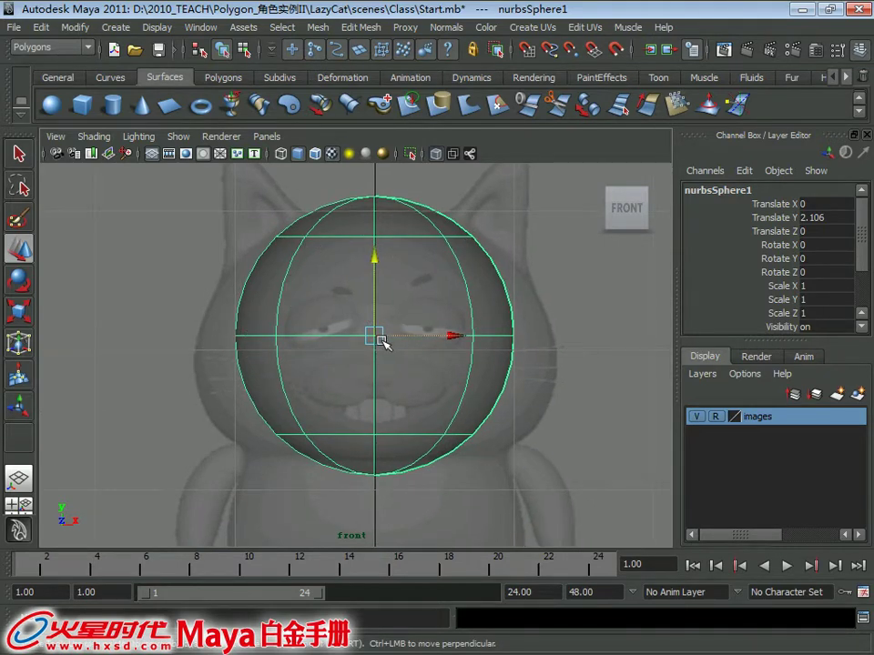
{"action": "left_click_drag", "start_coordinate": [380, 335], "coordinate": [653, 317]}
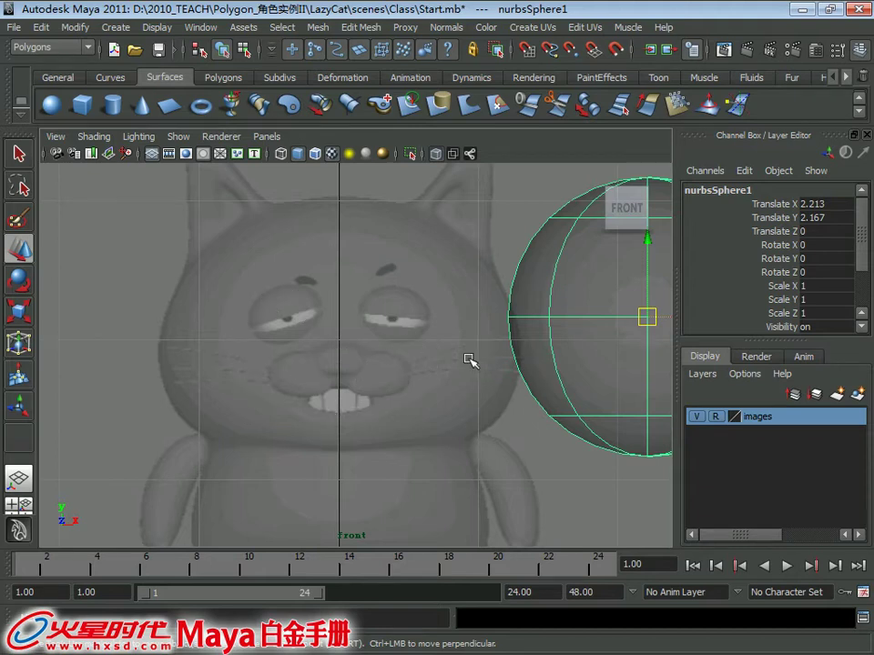
{"action": "middle_click_drag", "start_coordinate": [521, 318], "coordinate": [478, 318], "text": "alt"}
{"action": "left_click_drag", "start_coordinate": [657, 316], "coordinate": [351, 321]}
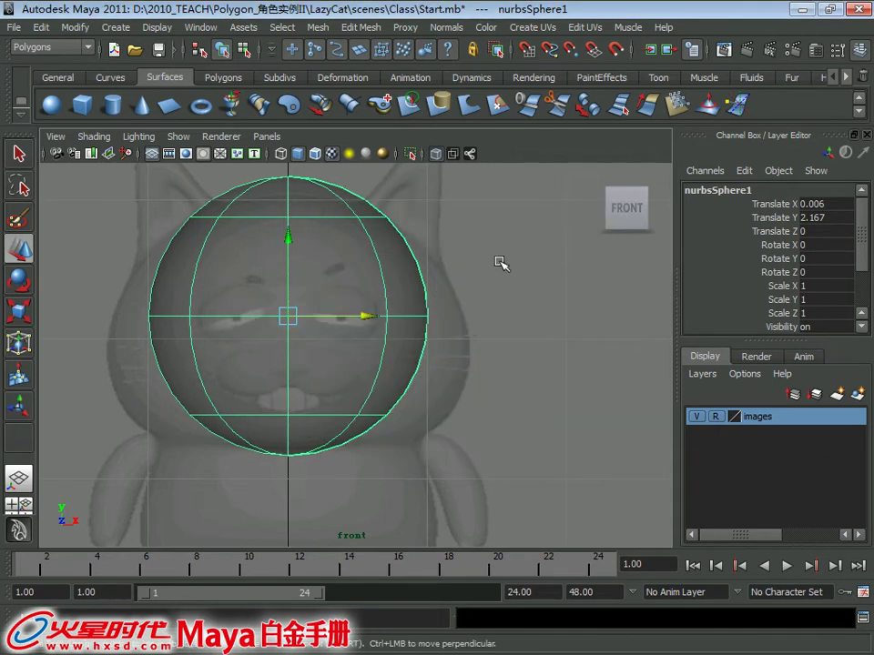
{"action": "key", "text": "space"}
{"action": "key", "text": "space"}
{"action": "mouse_move", "coordinate": [507, 253]}
{"action": "left_mouse_down", "text": "alt"}
{"action": "mouse_move", "coordinate": [437, 317]}
{"action": "mouse_move", "coordinate": [350, 364]}
{"action": "mouse_move", "coordinate": [409, 322]}
{"action": "left_mouse_up", "text": "alt"}
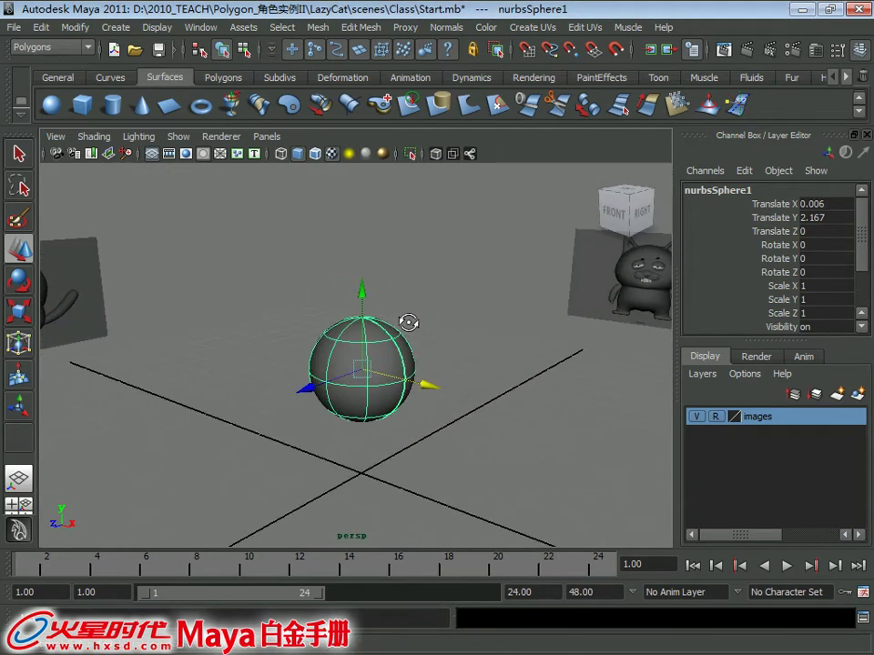
Step: Try tilting the sphere about X and inspect it from several angles
{"action": "key", "text": "e"}
{"action": "left_click_drag", "start_coordinate": [284, 440], "coordinate": [364, 315]}
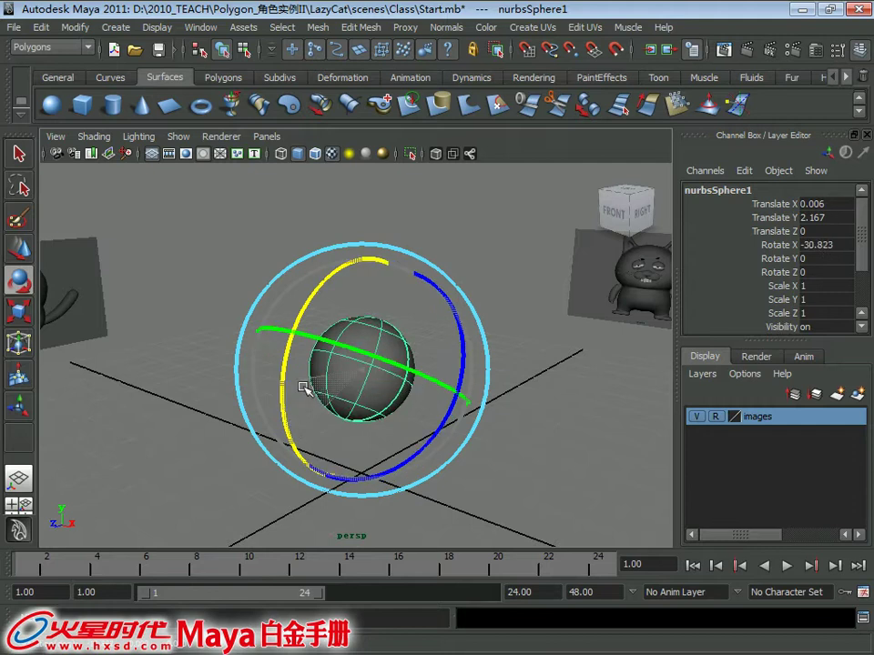
{"action": "key", "text": "q"}
{"action": "mouse_move", "coordinate": [341, 389]}
{"action": "right_mouse_down", "text": "alt"}
{"action": "mouse_move", "coordinate": [376, 437]}
{"action": "mouse_move", "coordinate": [426, 378]}
{"action": "right_mouse_up", "text": "alt"}
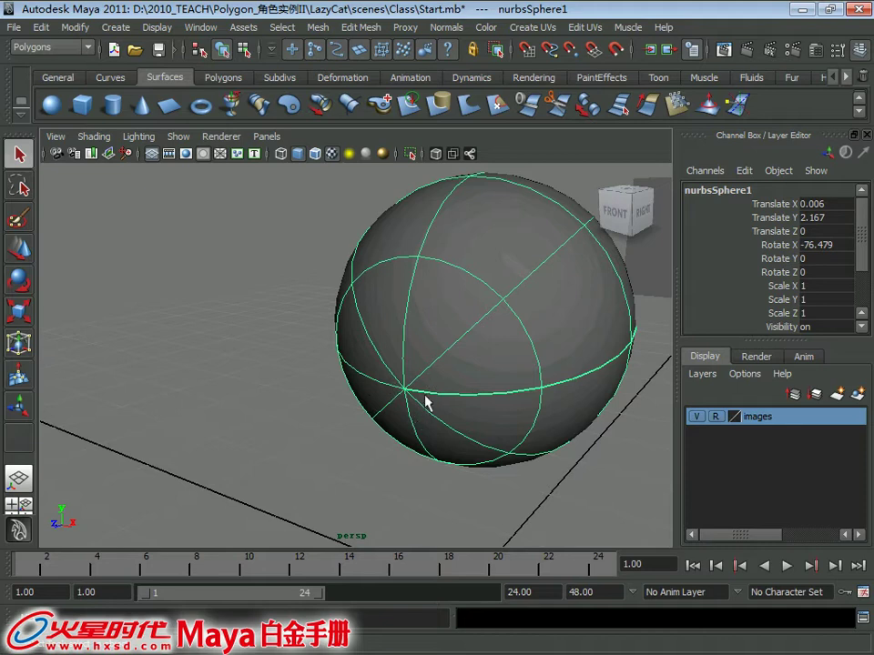
{"action": "right_click_drag", "start_coordinate": [389, 421], "coordinate": [299, 380], "text": "alt"}
{"action": "mouse_move", "coordinate": [299, 380]}
{"action": "left_mouse_down", "text": "alt"}
{"action": "mouse_move", "coordinate": [324, 363]}
{"action": "mouse_move", "coordinate": [299, 331]}
{"action": "mouse_move", "coordinate": [312, 370]}
{"action": "mouse_move", "coordinate": [328, 346]}
{"action": "mouse_move", "coordinate": [367, 353]}
{"action": "left_mouse_up", "text": "alt"}
{"action": "key", "text": "w"}
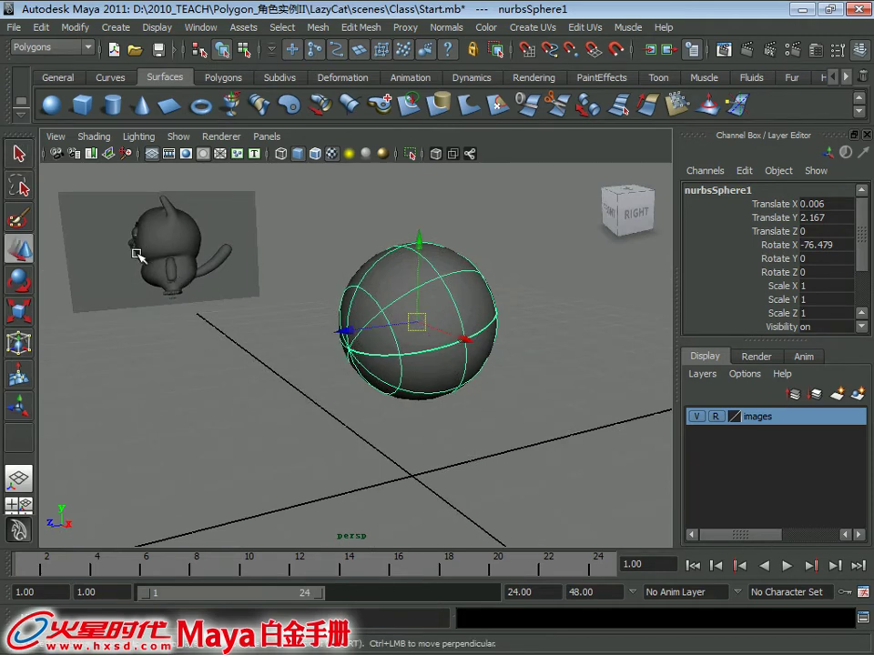
Step: Undo the trial changes and move the sphere to Translate X 0.725, Z 0.842
{"action": "key", "text": "ctrl+z"}
{"action": "key", "text": "ctrl+z"}
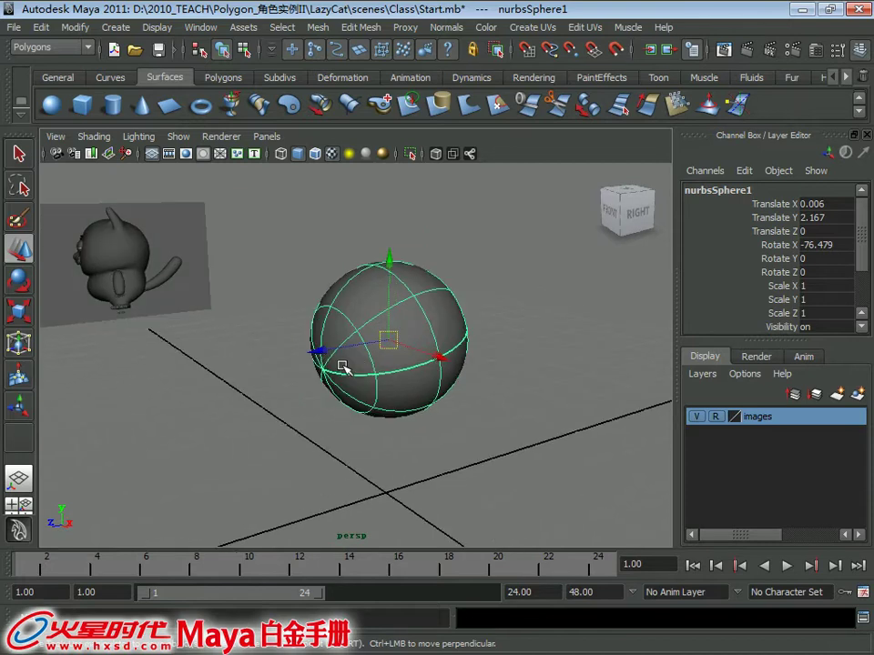
{"action": "key", "text": "ctrl+z"}
{"action": "key", "text": "ctrl+z"}
{"action": "mouse_move", "coordinate": [457, 398]}
{"action": "left_mouse_down"}
{"action": "mouse_move", "coordinate": [388, 409]}
{"action": "mouse_move", "coordinate": [278, 353]}
{"action": "left_mouse_up"}
{"action": "mouse_move", "coordinate": [433, 305]}
{"action": "left_mouse_down"}
{"action": "mouse_move", "coordinate": [269, 316]}
{"action": "mouse_move", "coordinate": [283, 304]}
{"action": "mouse_move", "coordinate": [365, 292]}
{"action": "mouse_move", "coordinate": [309, 293]}
{"action": "left_mouse_up"}
{"action": "right_click_drag", "start_coordinate": [309, 293], "coordinate": [341, 305], "text": "alt"}
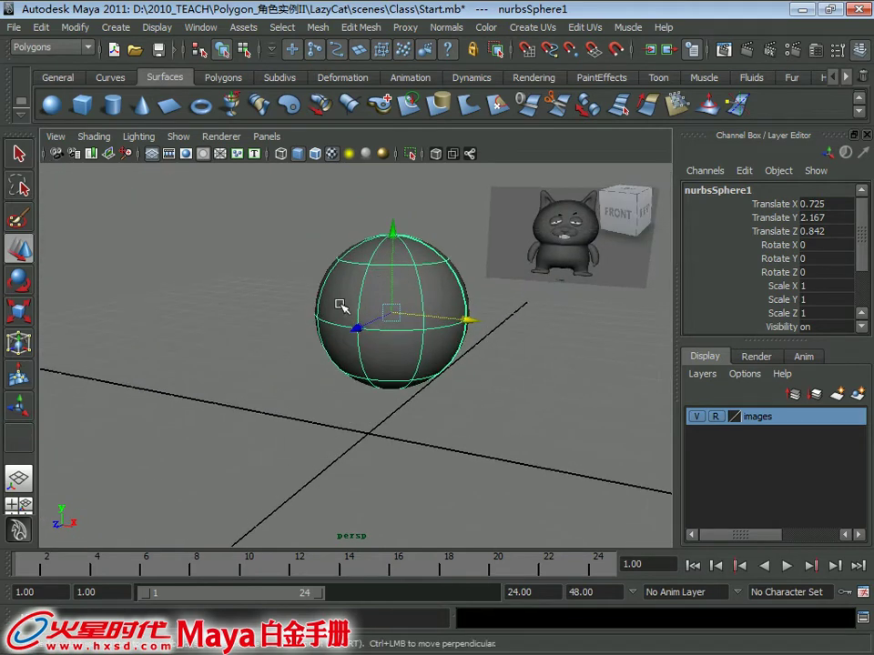
{"action": "mouse_move", "coordinate": [361, 347]}
{"action": "right_mouse_down", "text": "alt"}
{"action": "mouse_move", "coordinate": [392, 403]}
{"action": "mouse_move", "coordinate": [398, 383]}
{"action": "right_mouse_up", "text": "alt"}
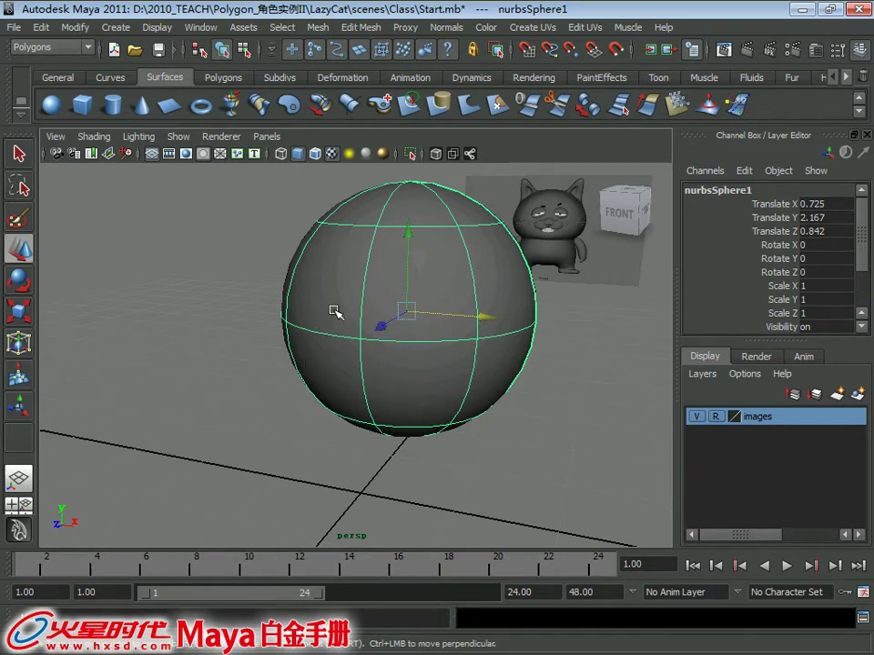
{"action": "right_click_drag", "start_coordinate": [479, 397], "coordinate": [399, 356], "text": "alt"}
{"action": "mouse_move", "coordinate": [400, 357]}
{"action": "left_mouse_down", "text": "alt"}
{"action": "mouse_move", "coordinate": [302, 353]}
{"action": "mouse_move", "coordinate": [331, 396]}
{"action": "left_mouse_up", "text": "alt"}
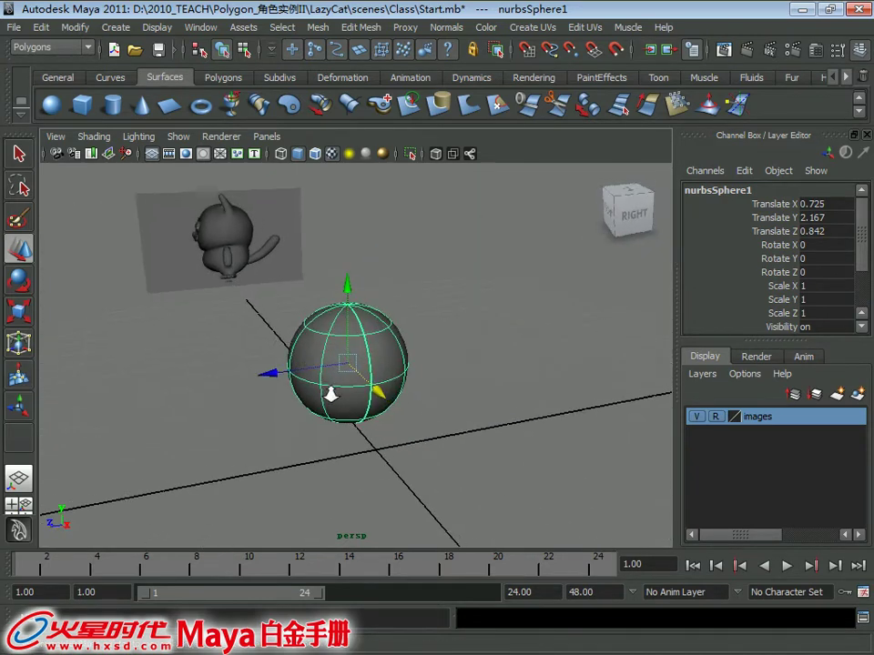
{"action": "right_click_drag", "start_coordinate": [331, 396], "coordinate": [345, 423], "text": "alt"}
{"action": "left_click_drag", "start_coordinate": [345, 421], "coordinate": [338, 421], "text": "alt"}
Step: Rotate the sphere and set its Rotate Y to 90 in the Channel Box
{"action": "key", "text": "e"}
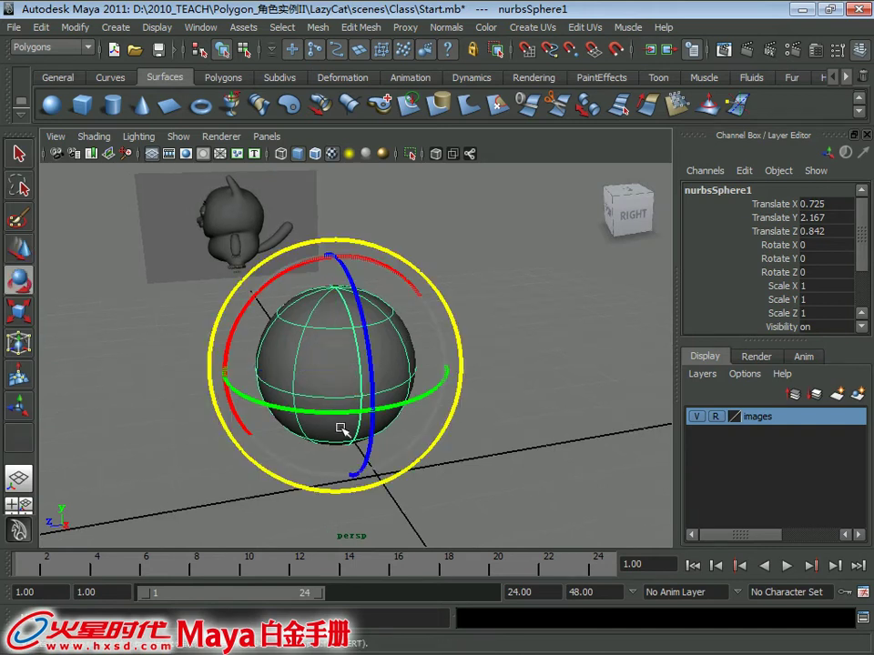
{"action": "left_click_drag", "start_coordinate": [278, 407], "coordinate": [392, 405]}
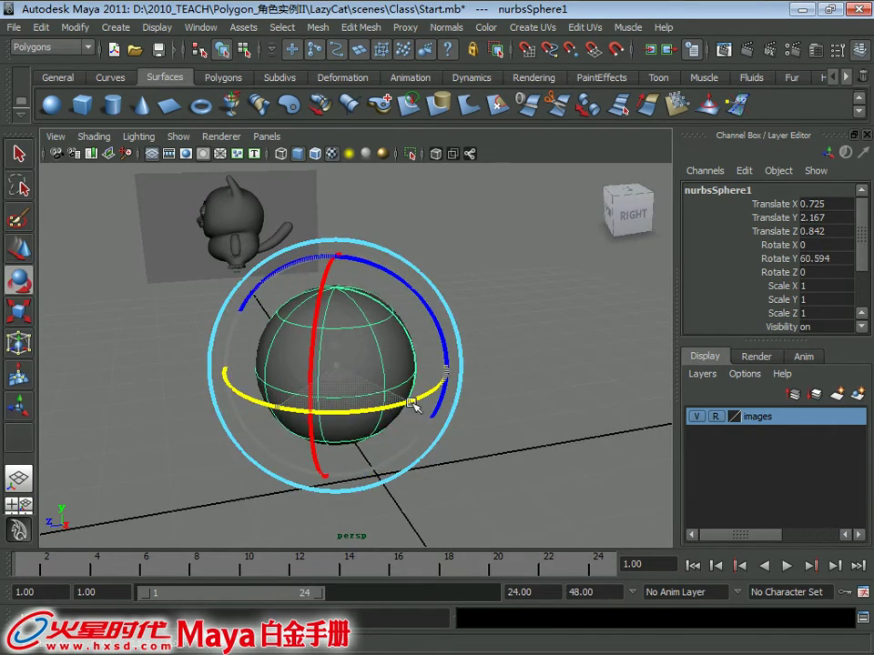
{"action": "left_click", "coordinate": [826, 259]}
{"action": "type", "text": "90"}
{"action": "key", "text": "Return"}
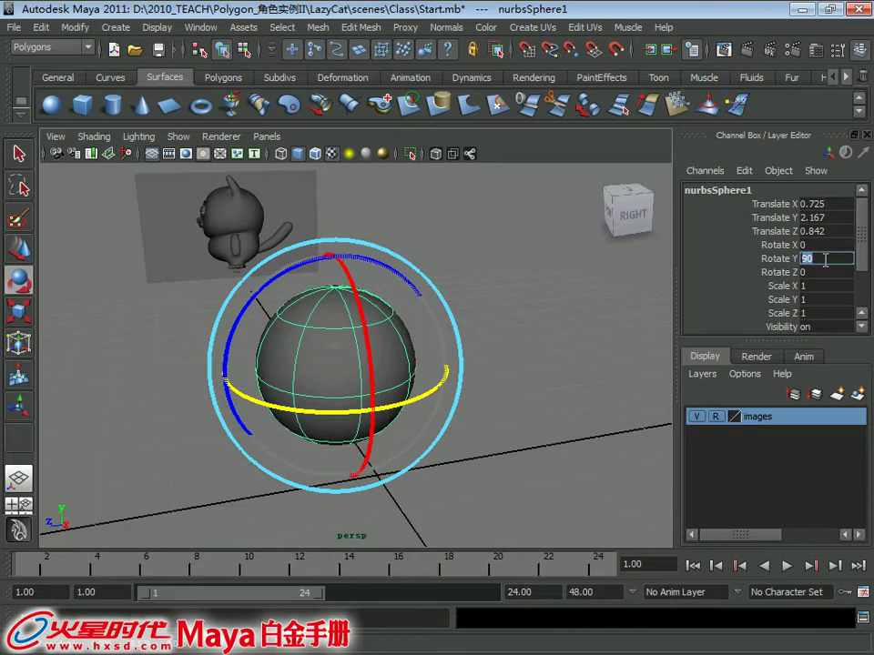
{"action": "mouse_move", "coordinate": [364, 314]}
{"action": "left_mouse_down", "text": "alt"}
{"action": "mouse_move", "coordinate": [463, 343]}
{"action": "mouse_move", "coordinate": [411, 371]}
{"action": "left_mouse_up", "text": "alt"}
Step: Reorient the sphere and reset Rotate Y to 0, leaving rotations -90, 0, -90
{"action": "key", "text": "w"}
{"action": "key", "text": "e"}
{"action": "left_click_drag", "start_coordinate": [362, 356], "coordinate": [396, 463]}
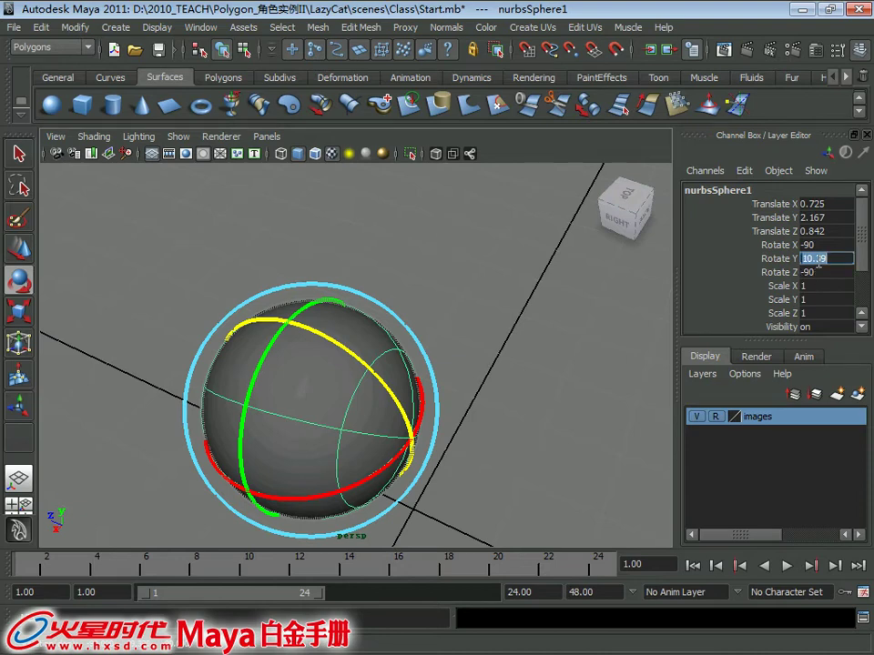
{"action": "type", "text": "0"}
{"action": "key", "text": "Return"}
{"action": "mouse_move", "coordinate": [420, 336]}
{"action": "left_mouse_down", "text": "alt"}
{"action": "mouse_move", "coordinate": [400, 314]}
{"action": "mouse_move", "coordinate": [428, 359]}
{"action": "left_mouse_up", "text": "alt"}
{"action": "key", "text": "w"}
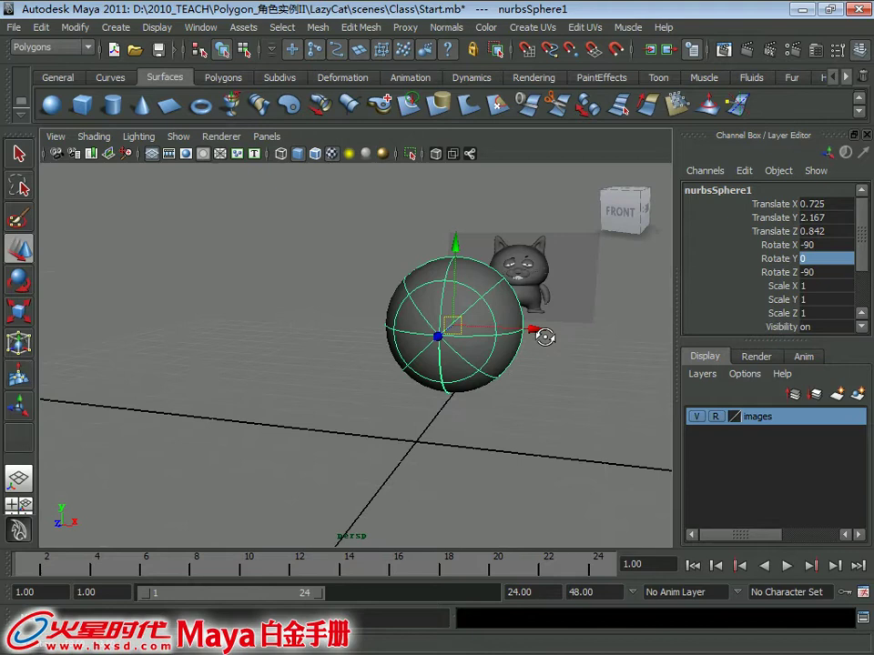
{"action": "key", "text": "q"}
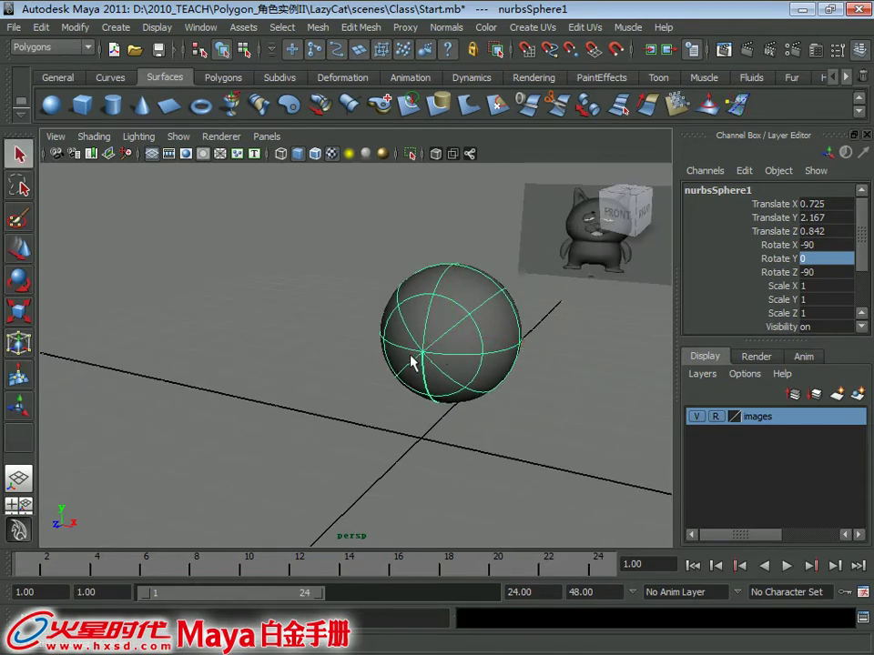
Step: Maximize the front view and recentre the sphere on the head at Translate X 0.007
{"action": "mouse_move", "coordinate": [464, 382]}
{"action": "left_mouse_down", "text": "alt"}
{"action": "mouse_move", "coordinate": [364, 335]}
{"action": "mouse_move", "coordinate": [347, 342]}
{"action": "left_mouse_up", "text": "alt"}
{"action": "key", "text": "space"}
{"action": "key", "text": "space"}
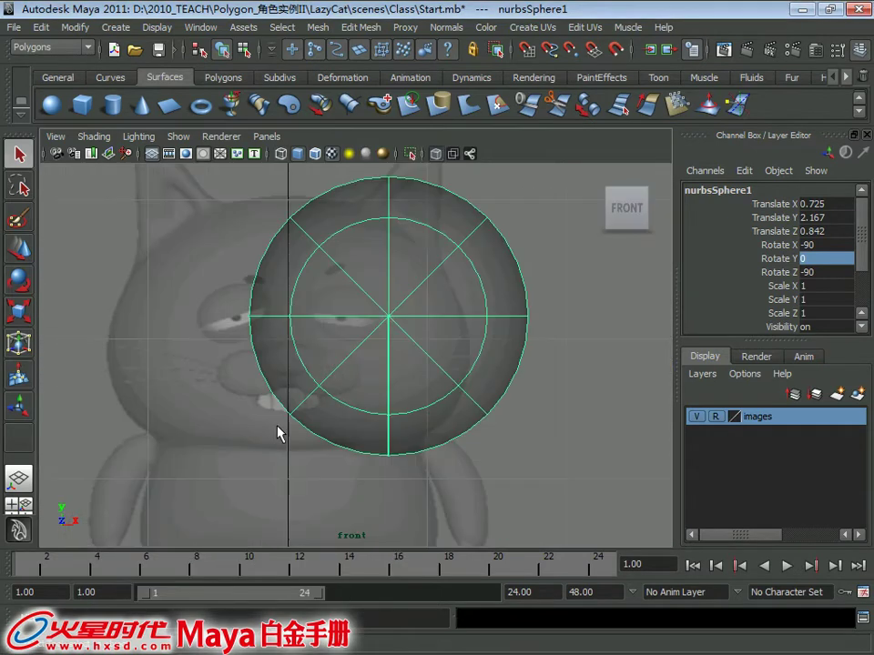
{"action": "middle_click_drag", "start_coordinate": [296, 380], "coordinate": [409, 383], "text": "alt"}
{"action": "key", "text": "w"}
{"action": "left_click_drag", "start_coordinate": [536, 324], "coordinate": [437, 321]}
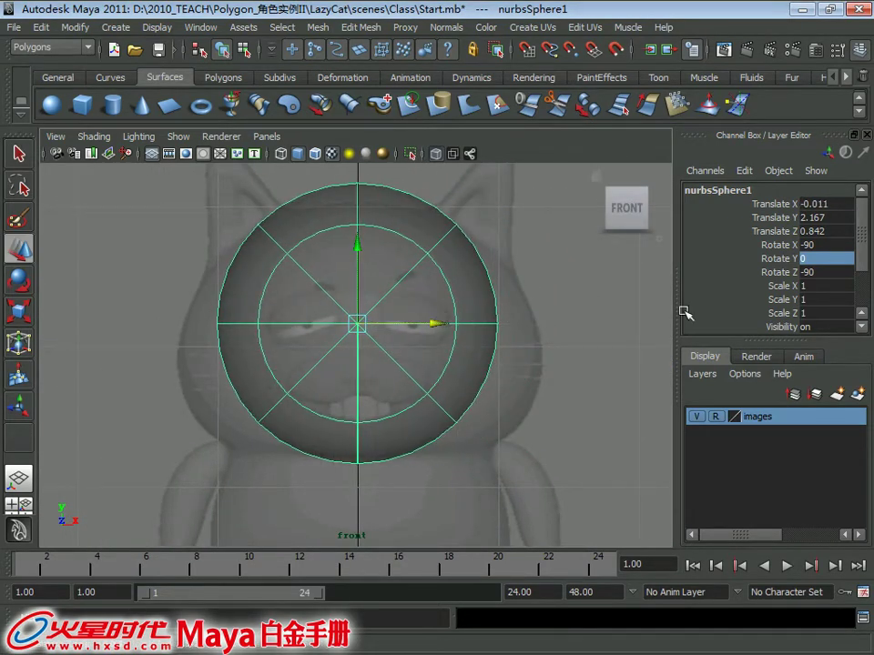
{"action": "scroll", "coordinate": [400, 343], "scroll_direction": "up", "scroll_amount": 1}
{"action": "key", "text": "r"}
{"action": "key", "text": "w"}
{"action": "left_click_drag", "start_coordinate": [441, 324], "coordinate": [444, 326]}
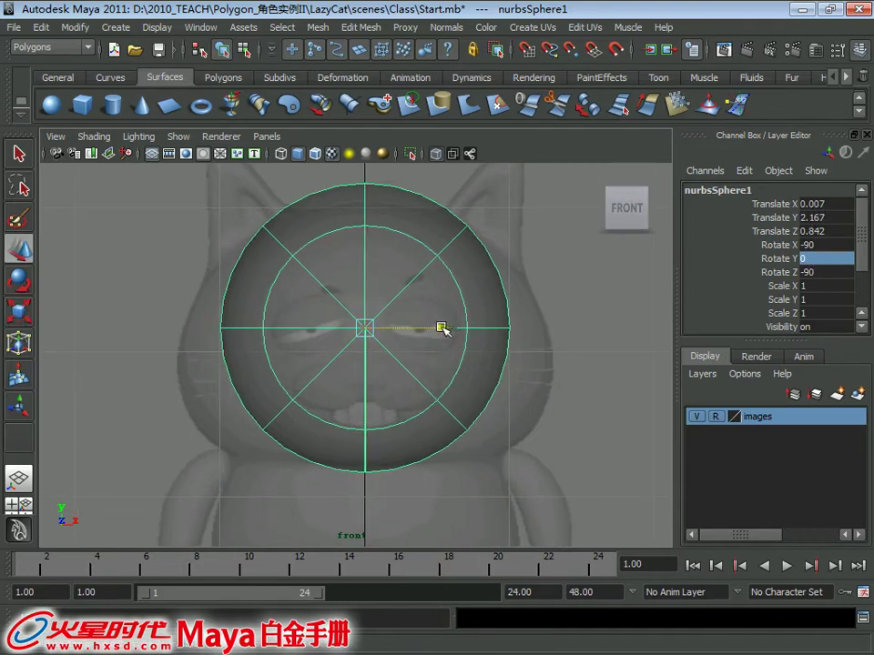
Step: Scale the sphere into a wide oval (X 0.915, Z 1.208) at Y 2.131 and show its control vertices
{"action": "key", "text": "r"}
{"action": "left_click_drag", "start_coordinate": [364, 432], "coordinate": [365, 421]}
{"action": "key", "text": "w"}
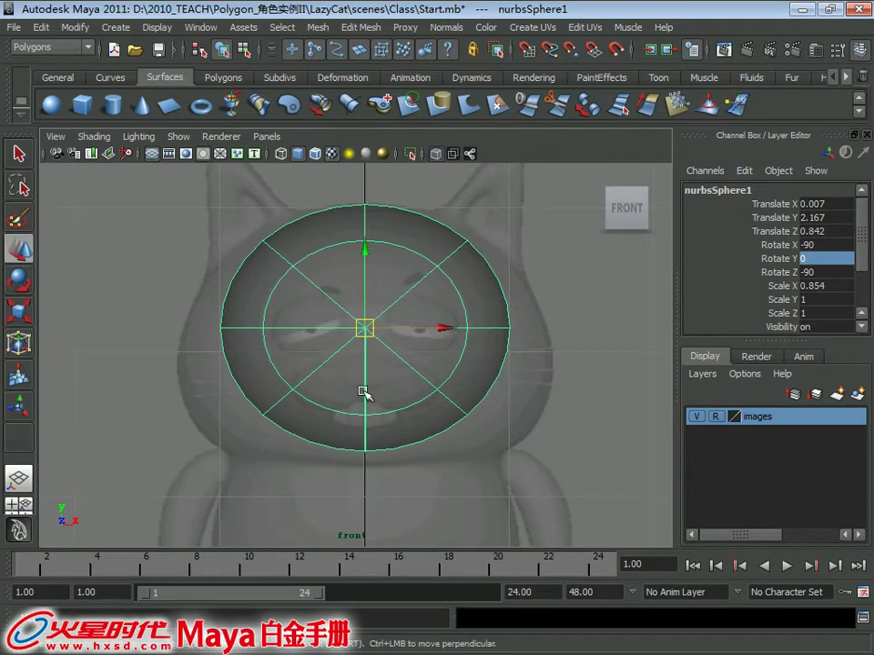
{"action": "left_click_drag", "start_coordinate": [365, 250], "coordinate": [364, 255]}
{"action": "key", "text": "r"}
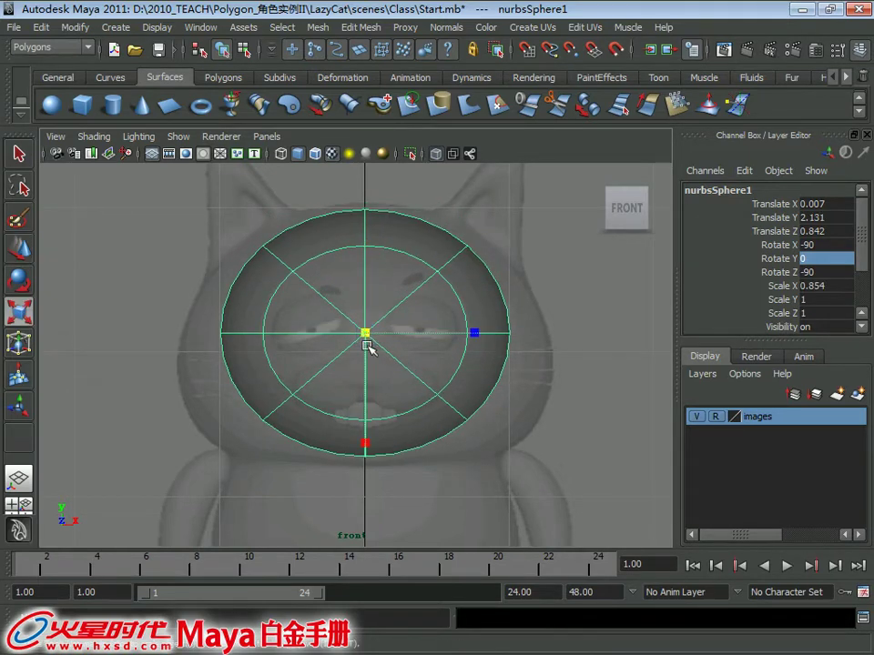
{"action": "left_click_drag", "start_coordinate": [364, 442], "coordinate": [363, 449]}
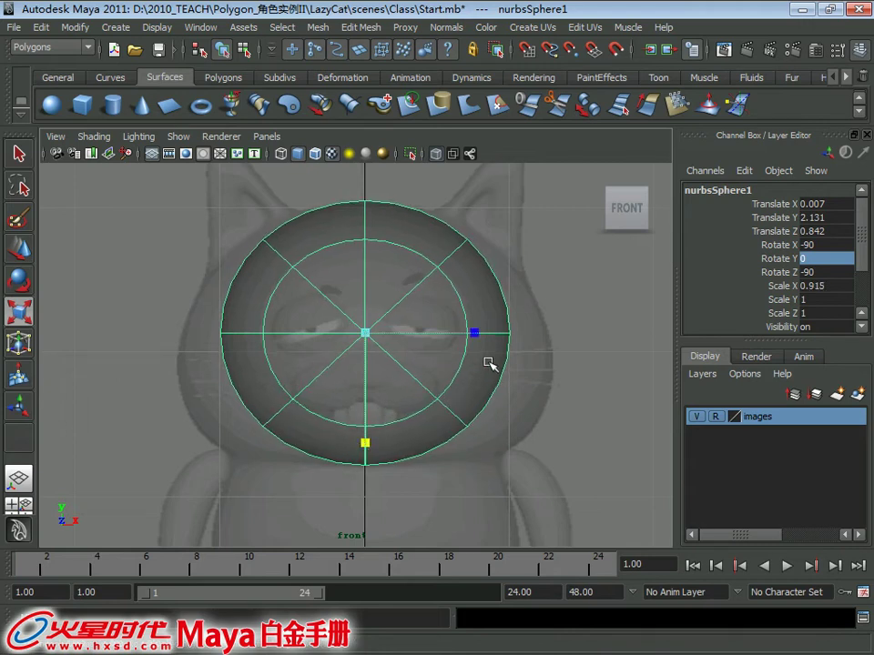
{"action": "left_click_drag", "start_coordinate": [472, 333], "coordinate": [500, 335]}
{"action": "middle_click_drag", "start_coordinate": [403, 376], "coordinate": [399, 328], "text": "alt"}
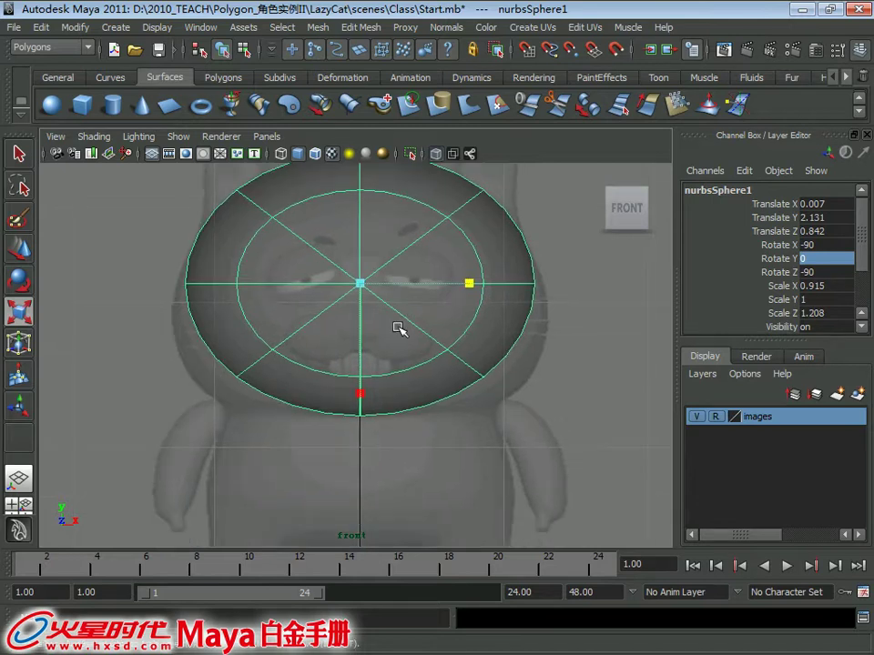
{"action": "right_click_drag", "start_coordinate": [309, 301], "coordinate": [298, 332]}
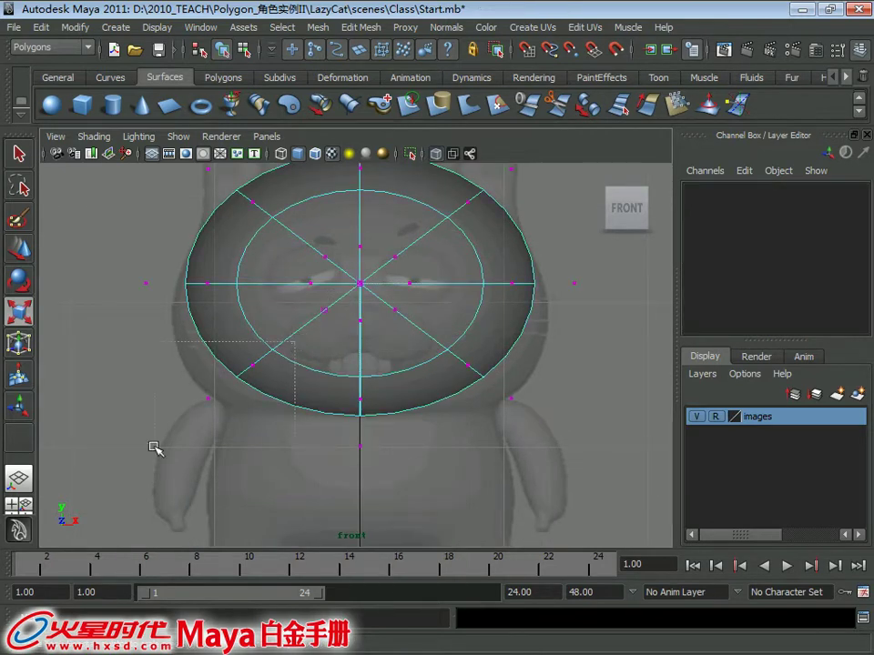
Step: Widen the lower ring of control vertices and drop the sphere's base
{"action": "left_click_drag", "start_coordinate": [156, 449], "coordinate": [491, 352]}
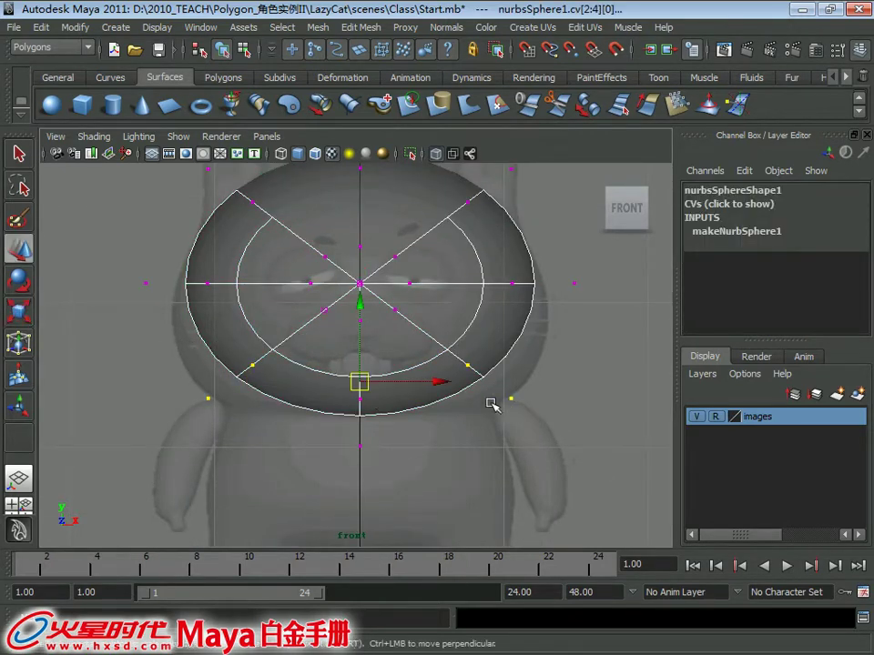
{"action": "left_click_drag", "start_coordinate": [248, 382], "coordinate": [208, 384]}
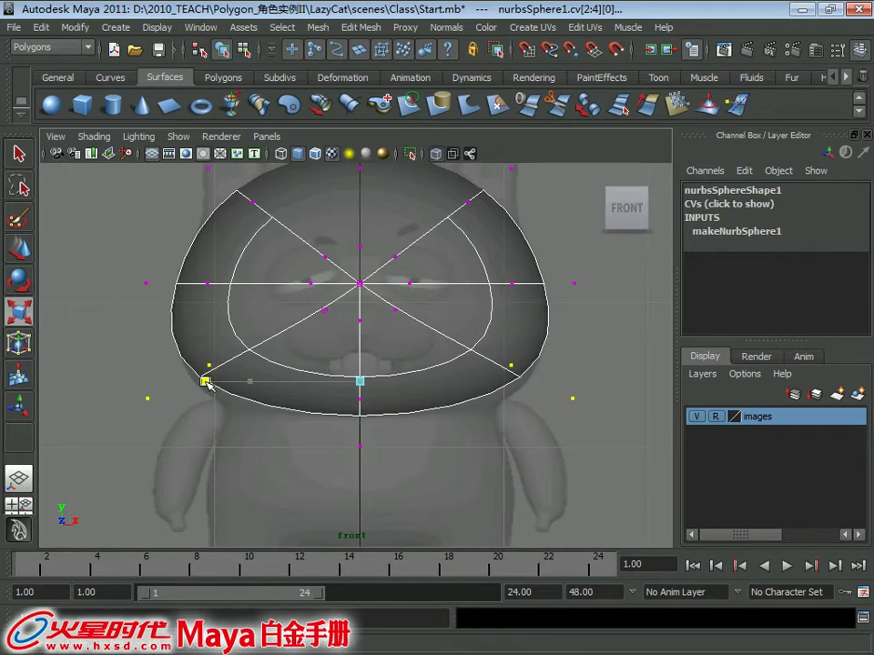
{"action": "key", "text": "w"}
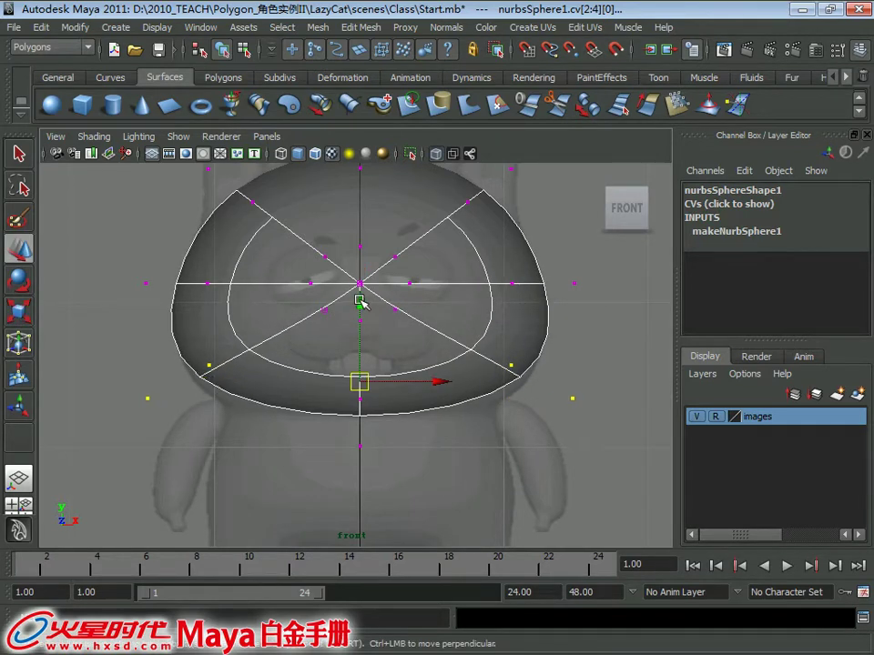
{"action": "left_click_drag", "start_coordinate": [361, 302], "coordinate": [361, 317]}
{"action": "middle_click_drag", "start_coordinate": [360, 316], "coordinate": [360, 376], "text": "alt"}
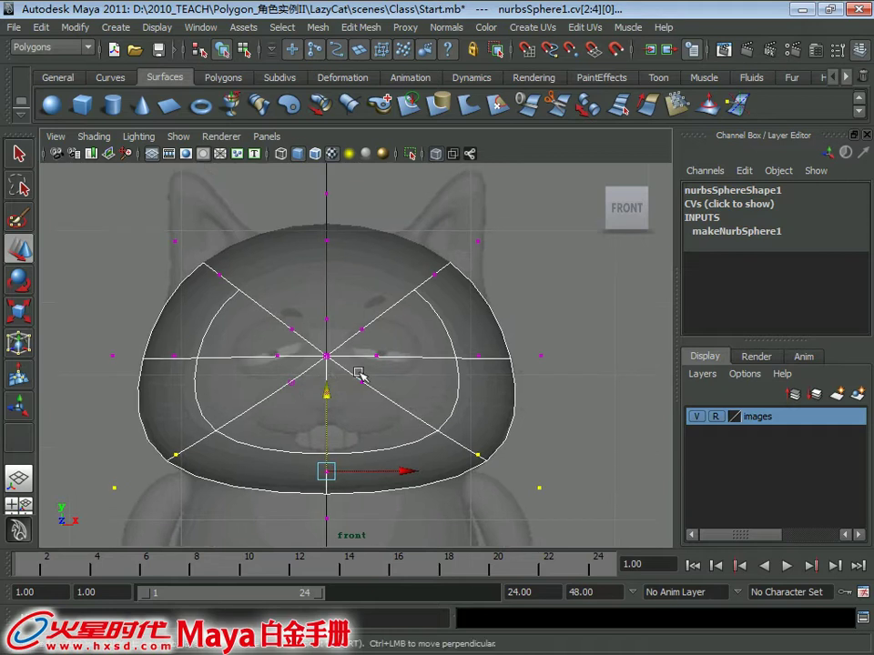
Step: In side view, slide the sphere back over the body and stretch it front-to-back
{"action": "key", "text": "space"}
{"action": "key", "text": "space"}
{"action": "scroll", "coordinate": [513, 450], "scroll_direction": "up", "scroll_amount": 3}
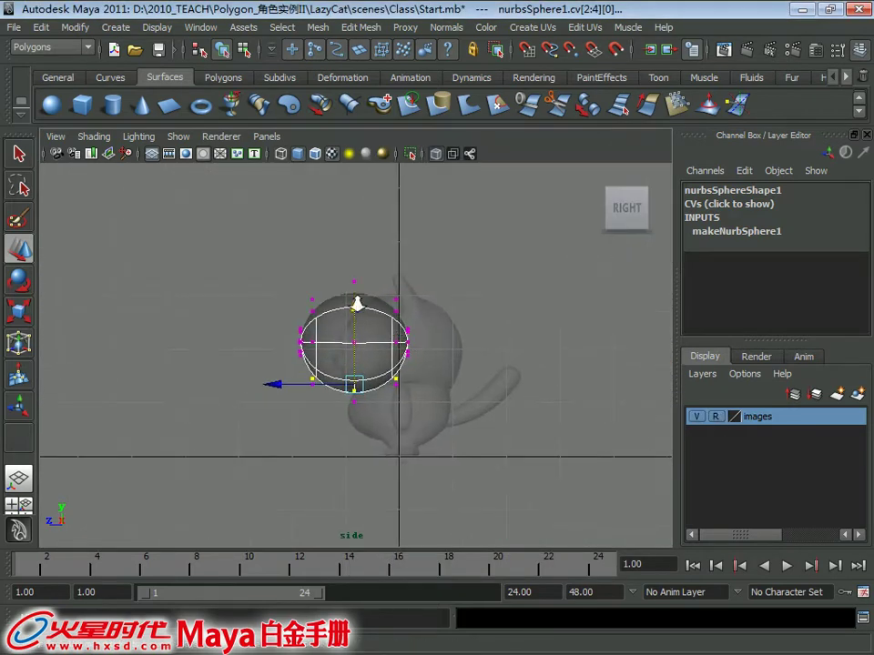
{"action": "left_click_drag", "start_coordinate": [205, 228], "coordinate": [455, 436]}
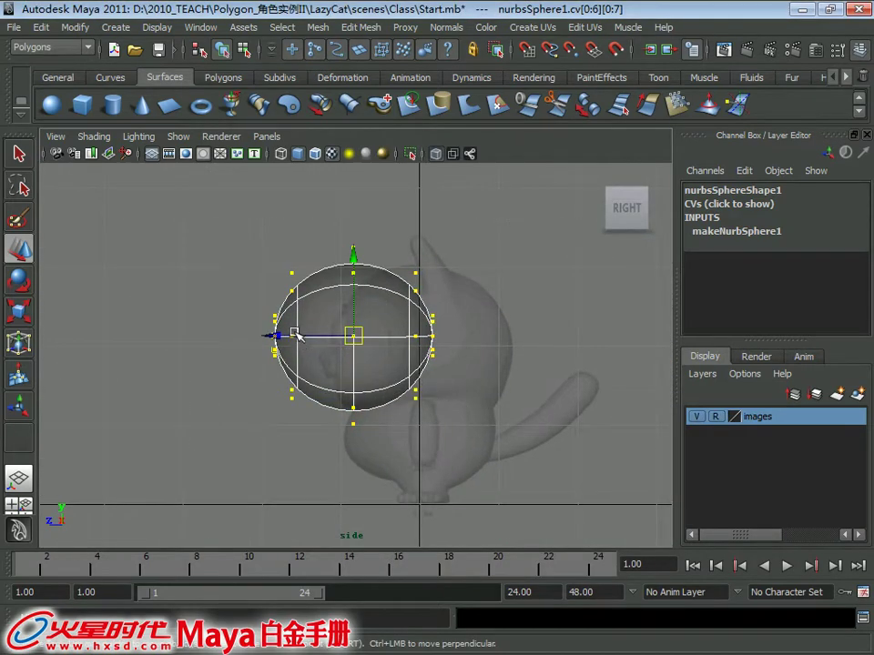
{"action": "left_click_drag", "start_coordinate": [275, 337], "coordinate": [340, 339]}
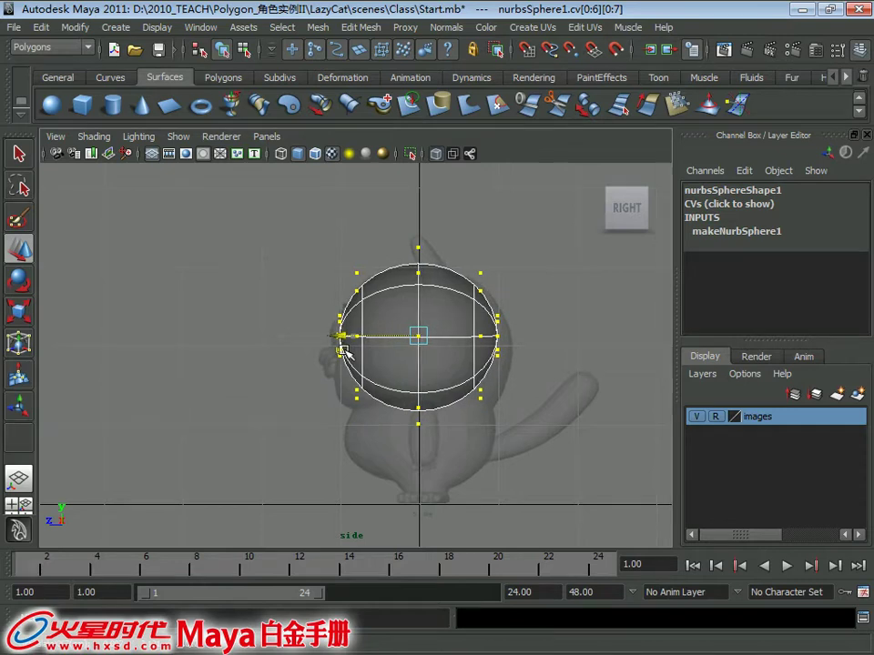
{"action": "key", "text": "q"}
{"action": "right_click_drag", "start_coordinate": [418, 307], "coordinate": [455, 289]}
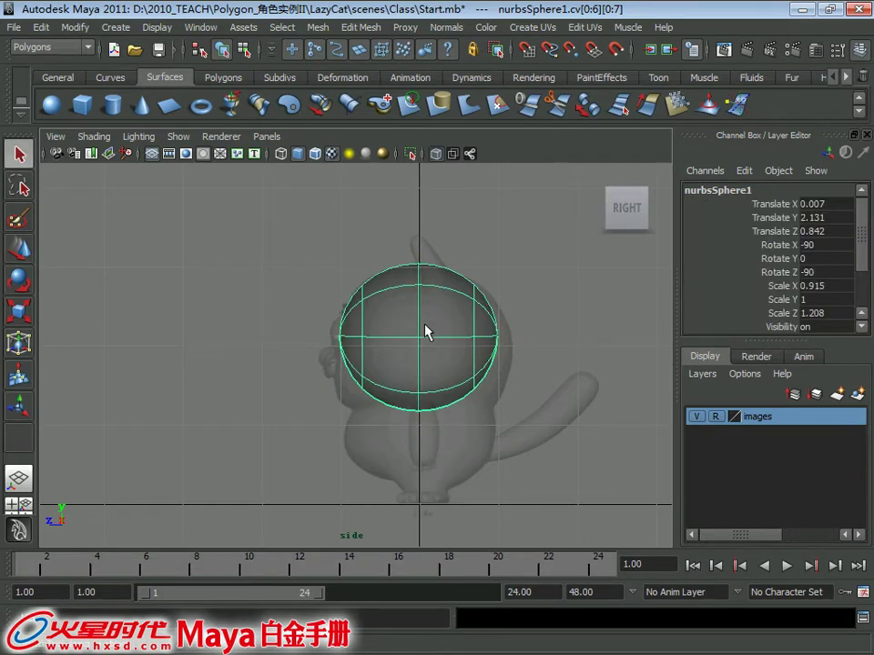
{"action": "scroll", "coordinate": [391, 377], "scroll_direction": "up", "scroll_amount": 2}
{"action": "scroll", "coordinate": [411, 390], "scroll_direction": "up", "scroll_amount": 1}
{"action": "middle_click_drag", "start_coordinate": [439, 319], "coordinate": [445, 321]}
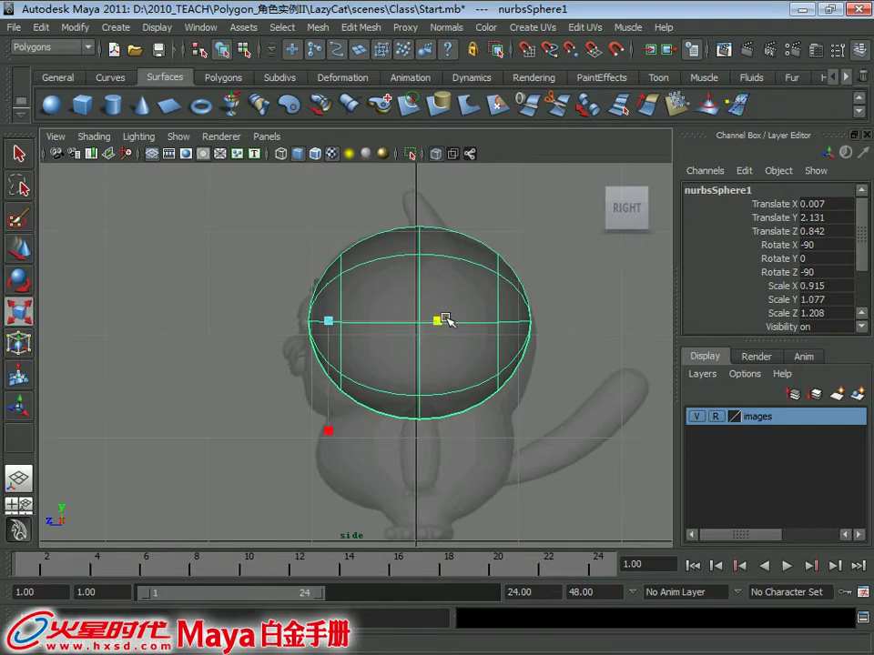
{"action": "key", "text": "w"}
{"action": "right_click_drag", "start_coordinate": [361, 309], "coordinate": [310, 298]}
Step: Pull the lower front vertex forward and bulge the lower rear vertex out and down
{"action": "left_click_drag", "start_coordinate": [246, 383], "coordinate": [203, 398]}
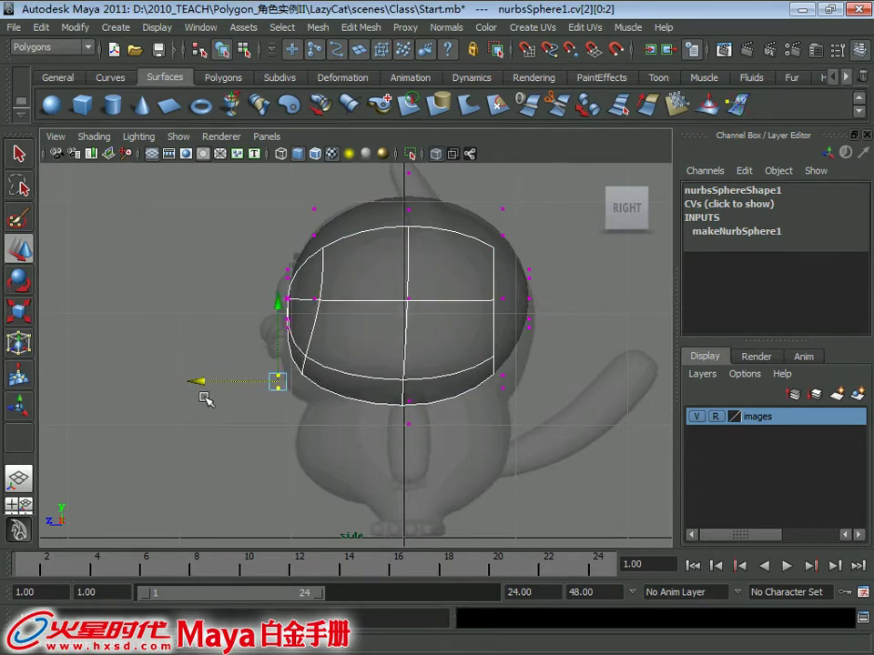
{"action": "key", "text": "ctrl+z"}
{"action": "left_click_drag", "start_coordinate": [253, 384], "coordinate": [218, 384]}
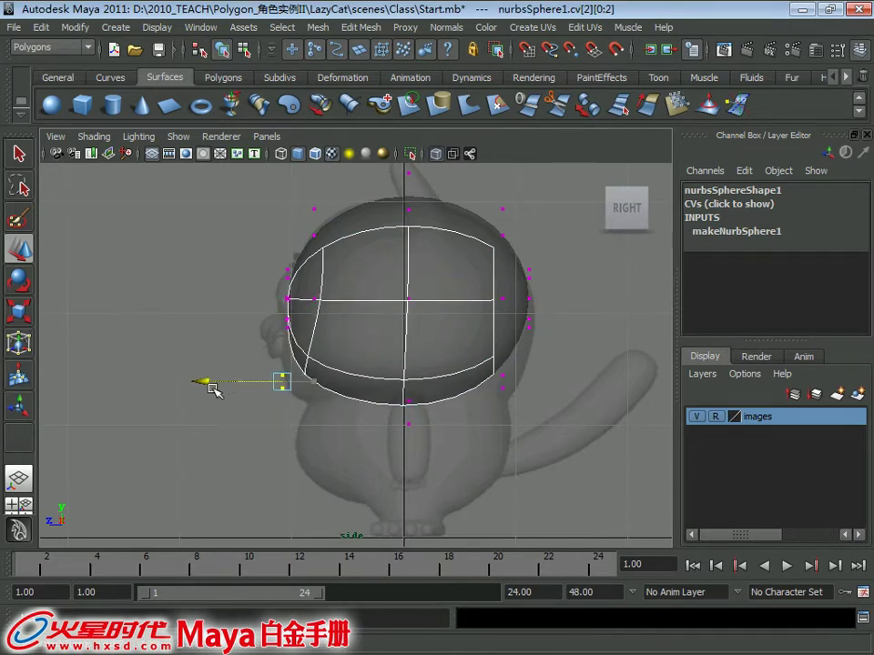
{"action": "left_click_drag", "start_coordinate": [286, 300], "coordinate": [283, 326]}
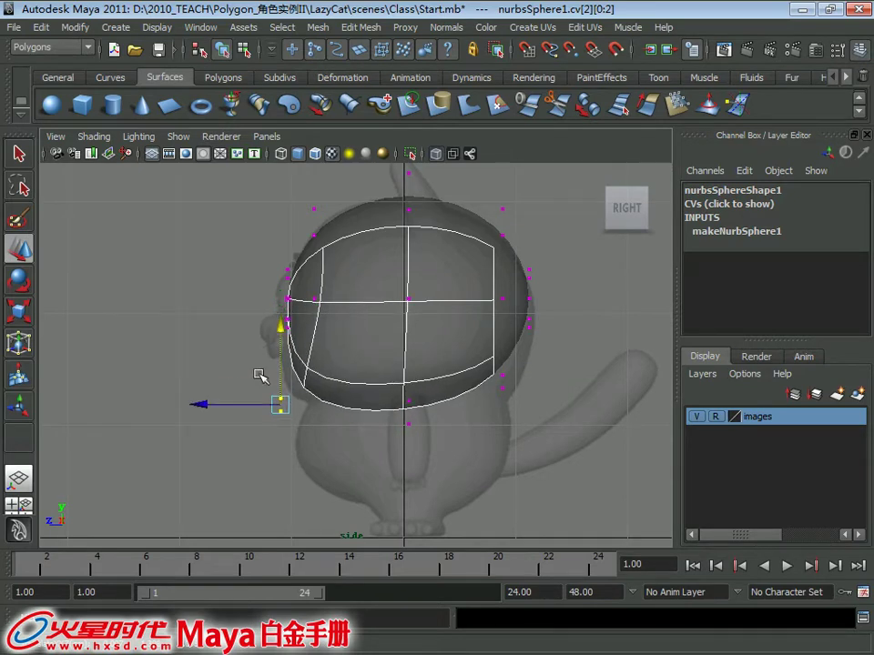
{"action": "left_click_drag", "start_coordinate": [232, 408], "coordinate": [212, 407]}
{"action": "middle_click_drag", "start_coordinate": [287, 384], "coordinate": [228, 384], "text": "alt"}
{"action": "left_click_drag", "start_coordinate": [419, 359], "coordinate": [475, 422]}
{"action": "left_click_drag", "start_coordinate": [356, 379], "coordinate": [395, 393]}
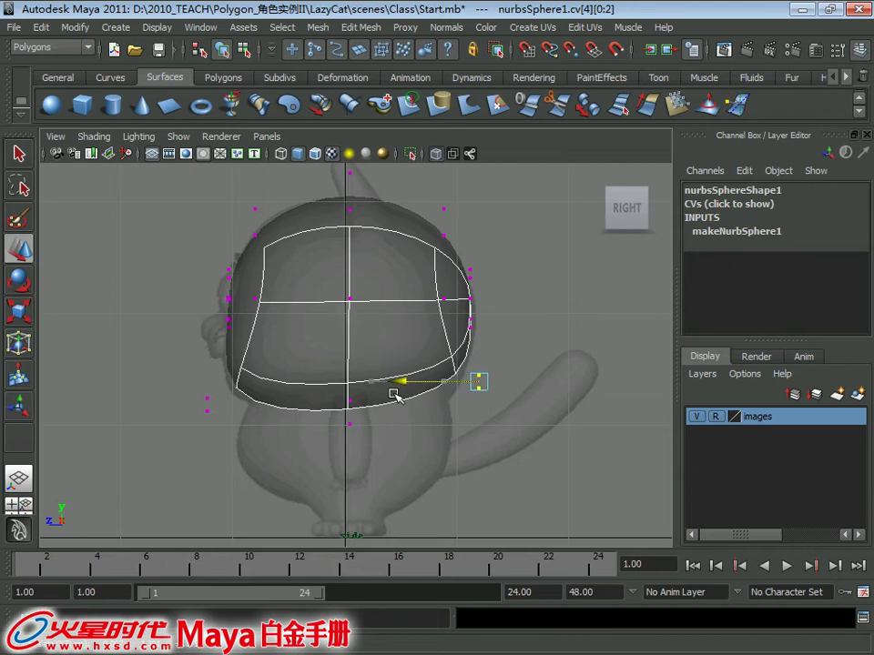
{"action": "left_click_drag", "start_coordinate": [481, 302], "coordinate": [475, 315]}
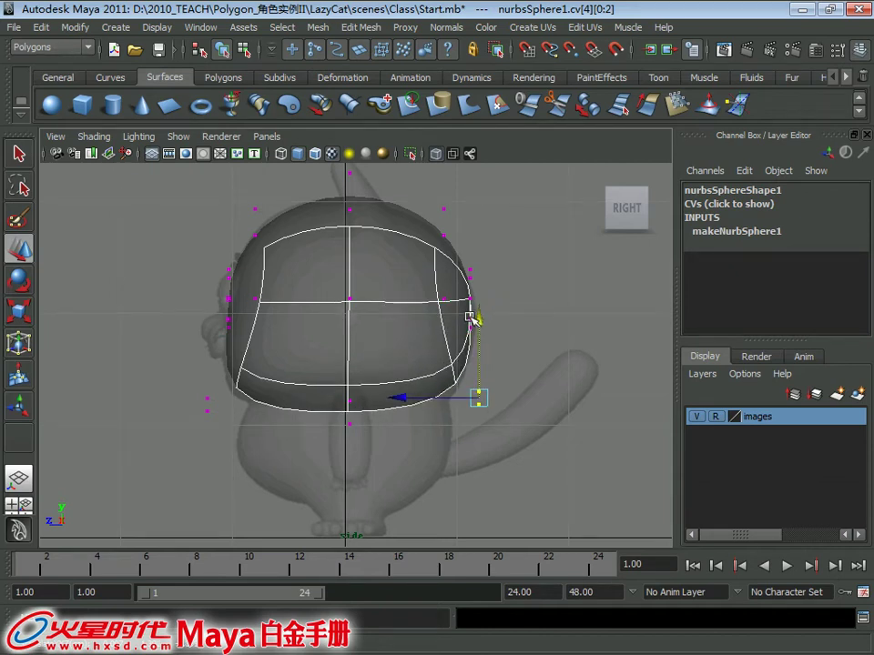
{"action": "scroll", "coordinate": [468, 318], "scroll_direction": "up", "scroll_amount": 3}
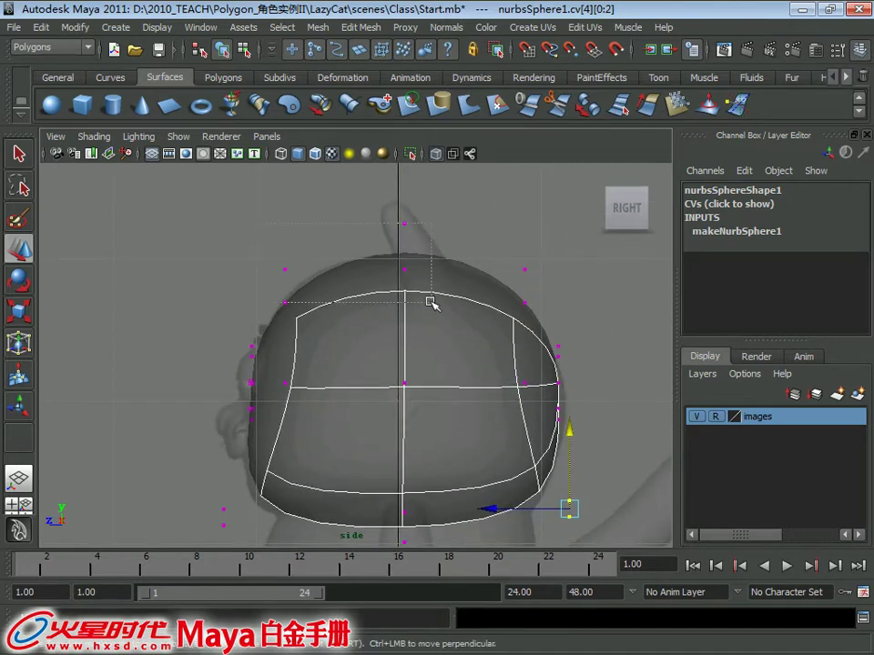
Step: Adjust the top row's height and raise the two upper front vertices
{"action": "left_click_drag", "start_coordinate": [255, 224], "coordinate": [589, 327]}
{"action": "left_click_drag", "start_coordinate": [404, 186], "coordinate": [405, 189]}
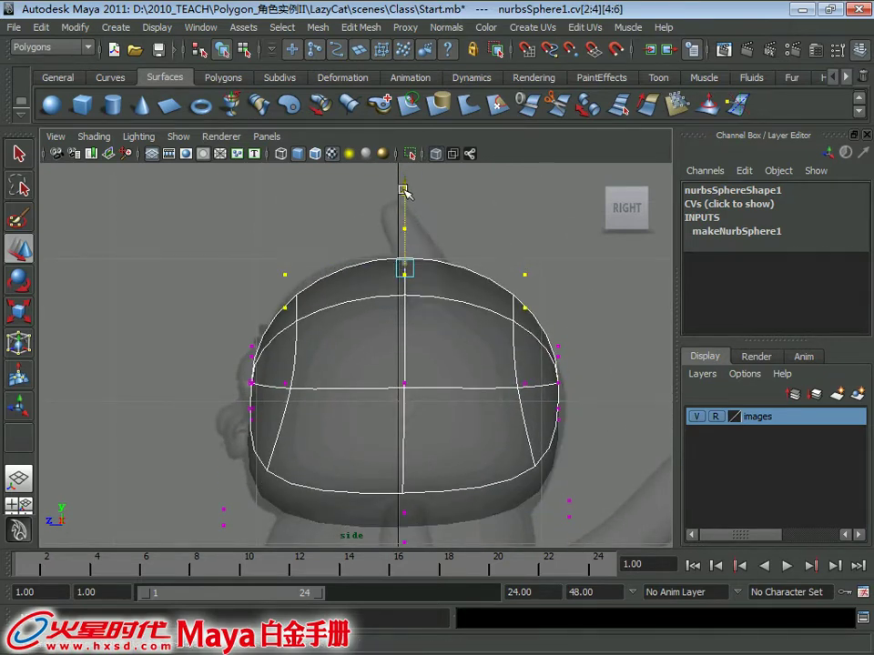
{"action": "left_click_drag", "start_coordinate": [347, 235], "coordinate": [270, 314]}
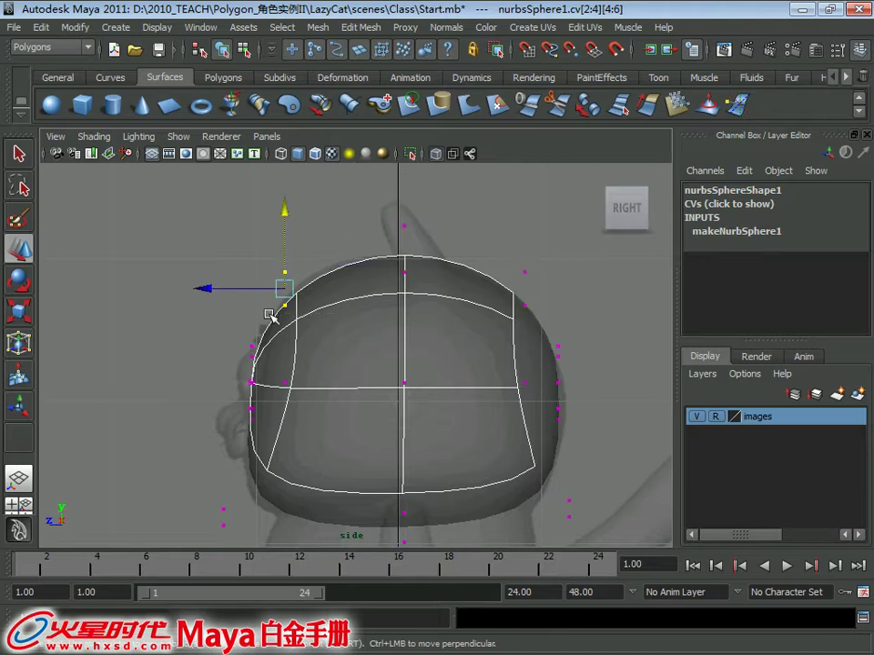
{"action": "left_click_drag", "start_coordinate": [295, 216], "coordinate": [289, 200]}
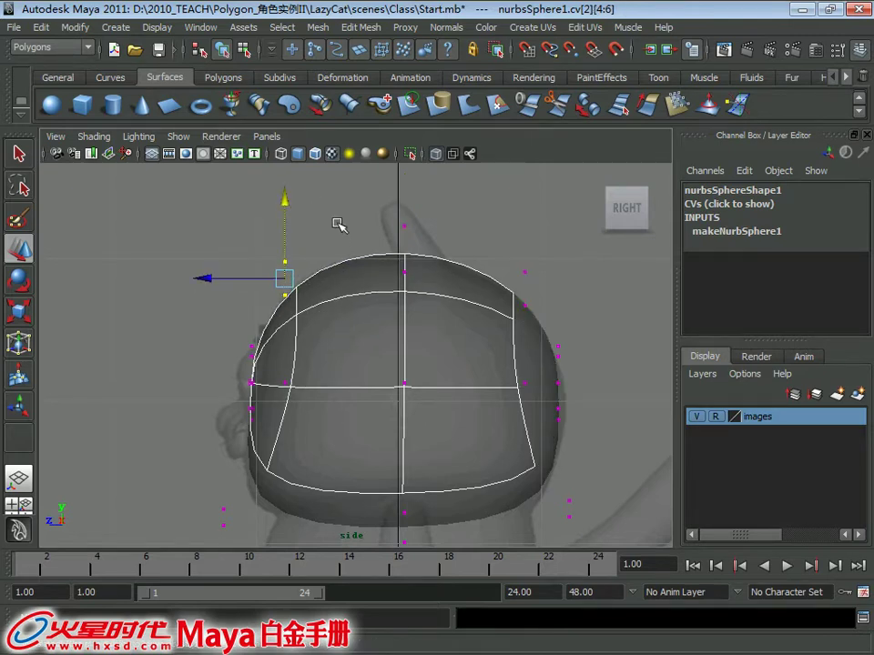
{"action": "middle_click_drag", "start_coordinate": [339, 223], "coordinate": [299, 229], "text": "alt"}
{"action": "left_click_drag", "start_coordinate": [324, 191], "coordinate": [358, 235]}
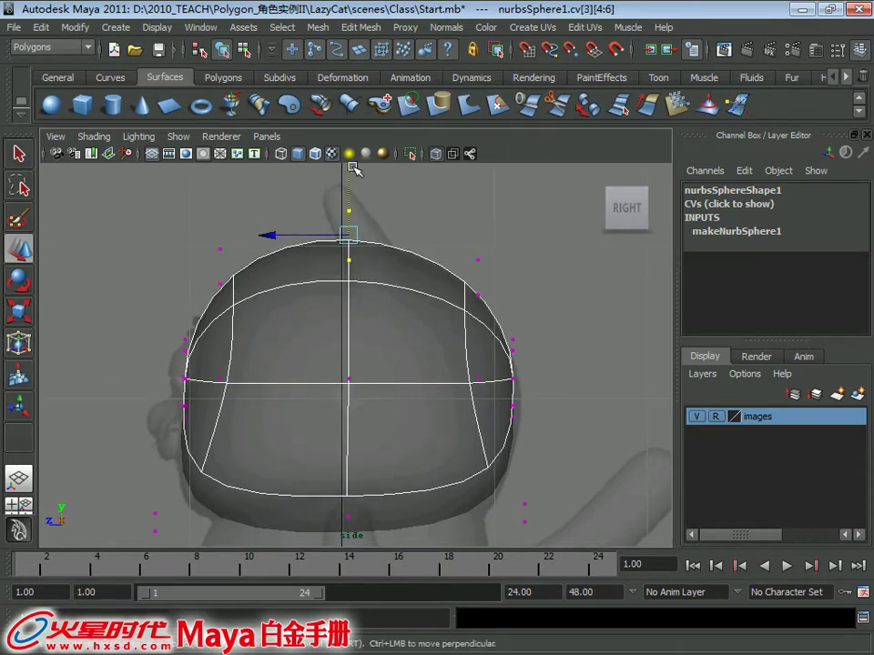
Step: Refine the upper front vertex position and slightly lower the bottom-centre vertex
{"action": "mouse_move", "coordinate": [335, 318]}
{"action": "middle_mouse_down", "text": "alt"}
{"action": "mouse_move", "coordinate": [373, 337]}
{"action": "mouse_move", "coordinate": [307, 407]}
{"action": "middle_mouse_up", "text": "alt"}
{"action": "mouse_move", "coordinate": [316, 456]}
{"action": "left_mouse_down"}
{"action": "mouse_move", "coordinate": [257, 401]}
{"action": "mouse_move", "coordinate": [211, 419]}
{"action": "left_mouse_up"}
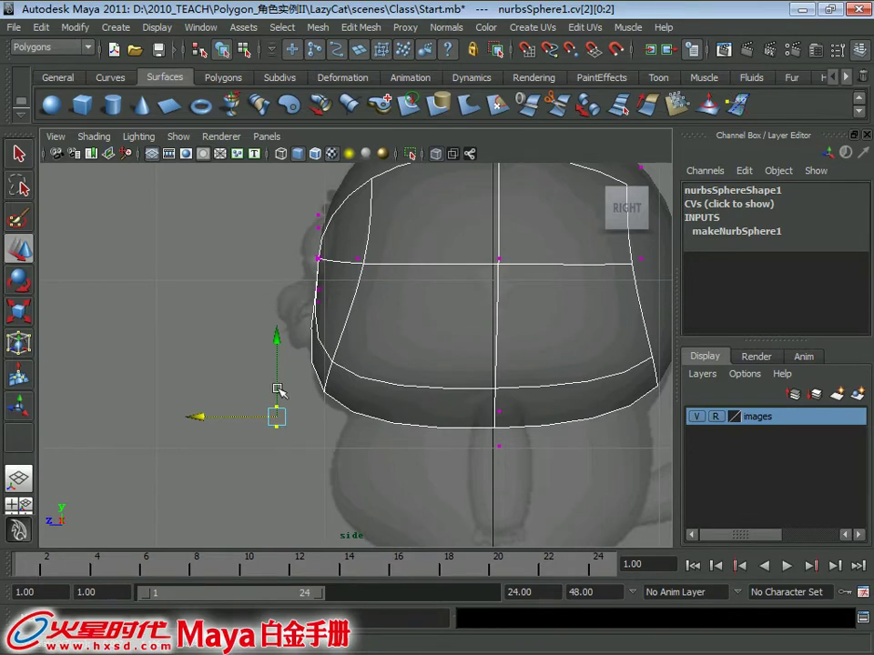
{"action": "left_click_drag", "start_coordinate": [246, 385], "coordinate": [289, 415]}
{"action": "middle_click_drag", "start_coordinate": [221, 422], "coordinate": [257, 405]}
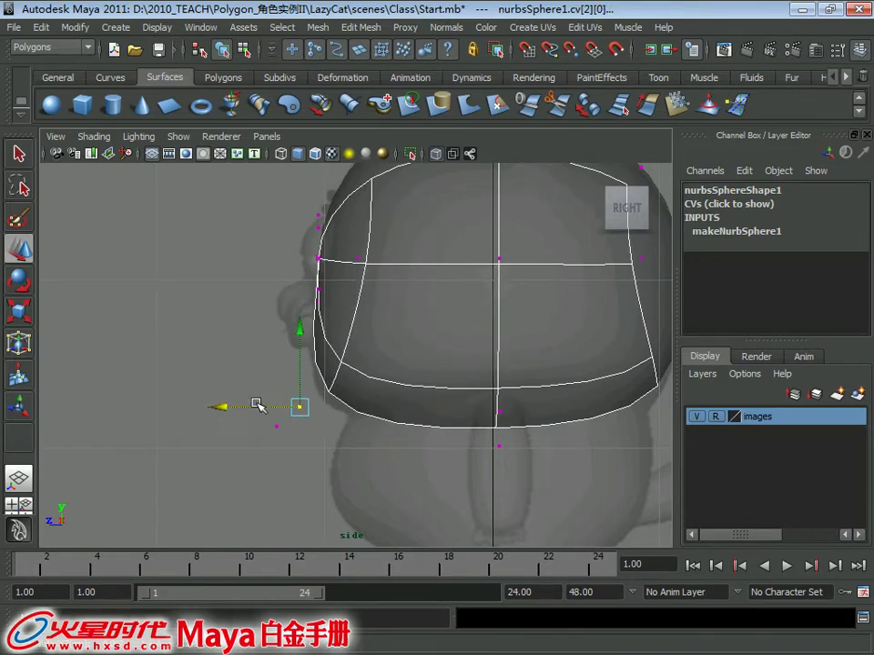
{"action": "left_click_drag", "start_coordinate": [293, 335], "coordinate": [297, 351]}
{"action": "left_click_drag", "start_coordinate": [300, 423], "coordinate": [275, 422]}
{"action": "middle_click_drag", "start_coordinate": [353, 408], "coordinate": [367, 410], "text": "alt"}
{"action": "left_click_drag", "start_coordinate": [410, 427], "coordinate": [430, 483]}
{"action": "mouse_move", "coordinate": [424, 362]}
{"action": "left_mouse_down"}
{"action": "mouse_move", "coordinate": [429, 379]}
{"action": "mouse_move", "coordinate": [425, 342]}
{"action": "mouse_move", "coordinate": [426, 363]}
{"action": "left_mouse_up"}
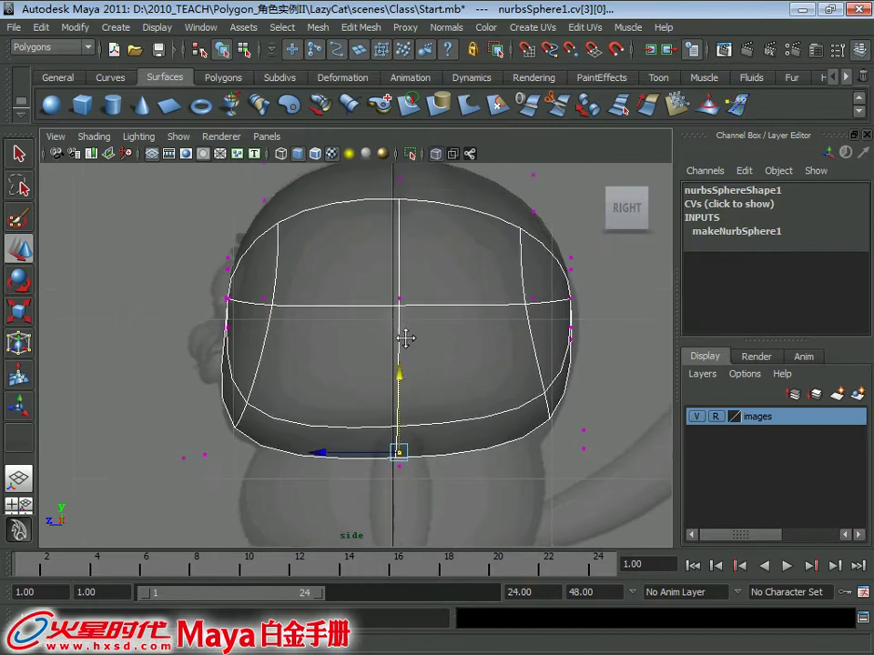
{"action": "key", "text": "space"}
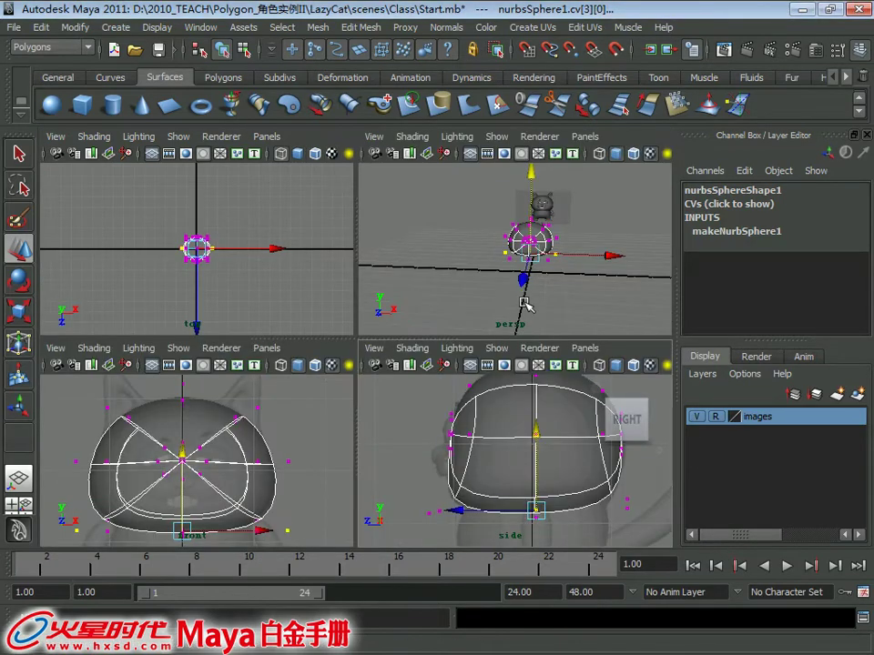
Step: Select the domed body sphere in object mode in perspective and bring up the cat reference drawings
{"action": "key", "text": "space"}
{"action": "mouse_move", "coordinate": [421, 289]}
{"action": "left_mouse_down", "text": "alt"}
{"action": "mouse_move", "coordinate": [392, 336]}
{"action": "mouse_move", "coordinate": [411, 323]}
{"action": "left_mouse_up", "text": "alt"}
{"action": "right_click_drag", "start_coordinate": [411, 323], "coordinate": [491, 284]}
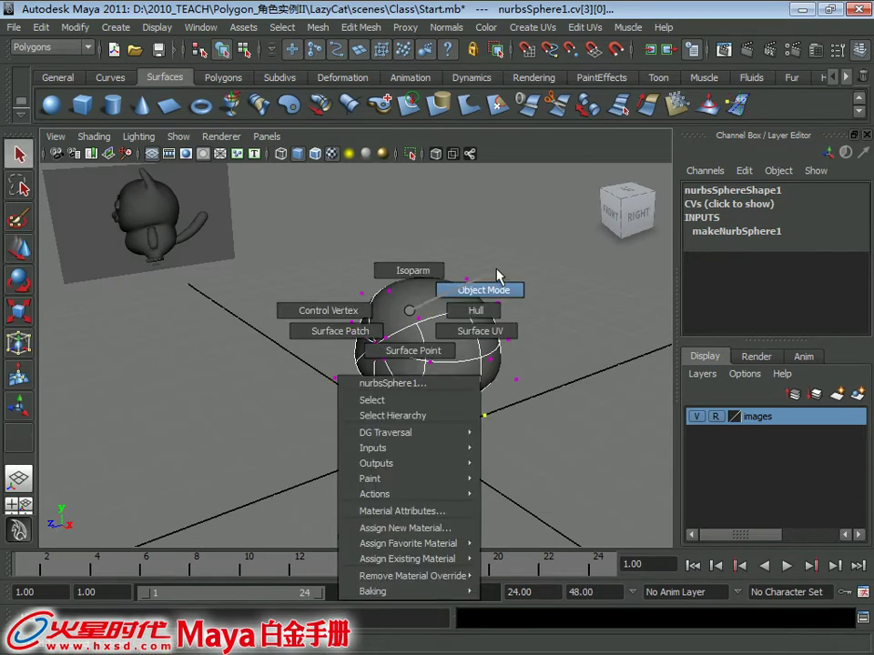
{"action": "mouse_move", "coordinate": [462, 352]}
{"action": "left_mouse_down", "text": "alt"}
{"action": "mouse_move", "coordinate": [331, 309]}
{"action": "mouse_move", "coordinate": [267, 316]}
{"action": "mouse_move", "coordinate": [510, 353]}
{"action": "mouse_move", "coordinate": [476, 404]}
{"action": "mouse_move", "coordinate": [503, 340]}
{"action": "mouse_move", "coordinate": [477, 362]}
{"action": "left_mouse_up", "text": "alt"}
{"action": "left_click", "coordinate": [468, 317]}
{"action": "mouse_move", "coordinate": [467, 318]}
{"action": "left_mouse_down", "text": "alt"}
{"action": "mouse_move", "coordinate": [409, 316]}
{"action": "mouse_move", "coordinate": [542, 306]}
{"action": "mouse_move", "coordinate": [413, 314]}
{"action": "mouse_move", "coordinate": [400, 326]}
{"action": "mouse_move", "coordinate": [396, 391]}
{"action": "left_mouse_up", "text": "alt"}
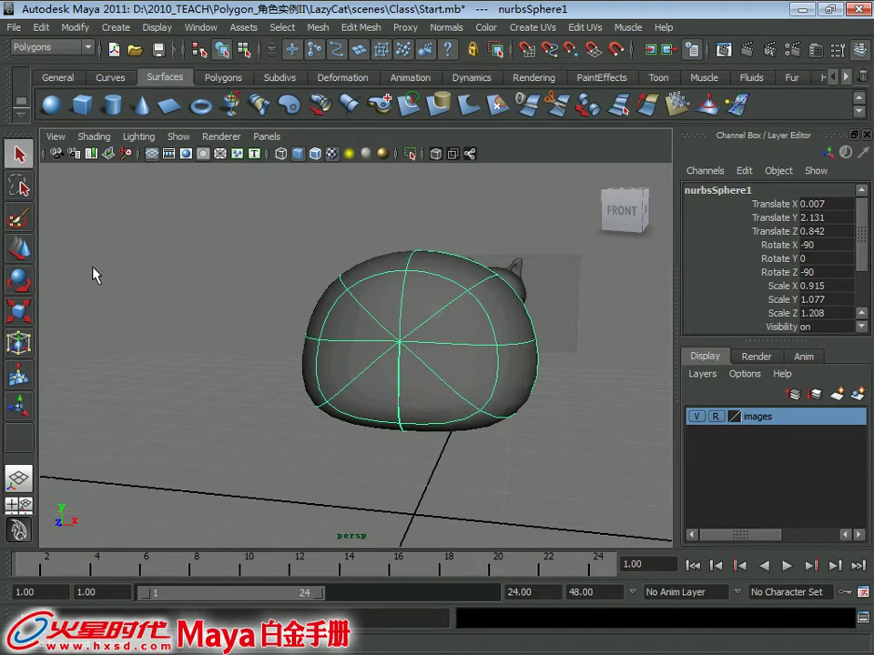
{"action": "key", "text": "alt+Tab"}
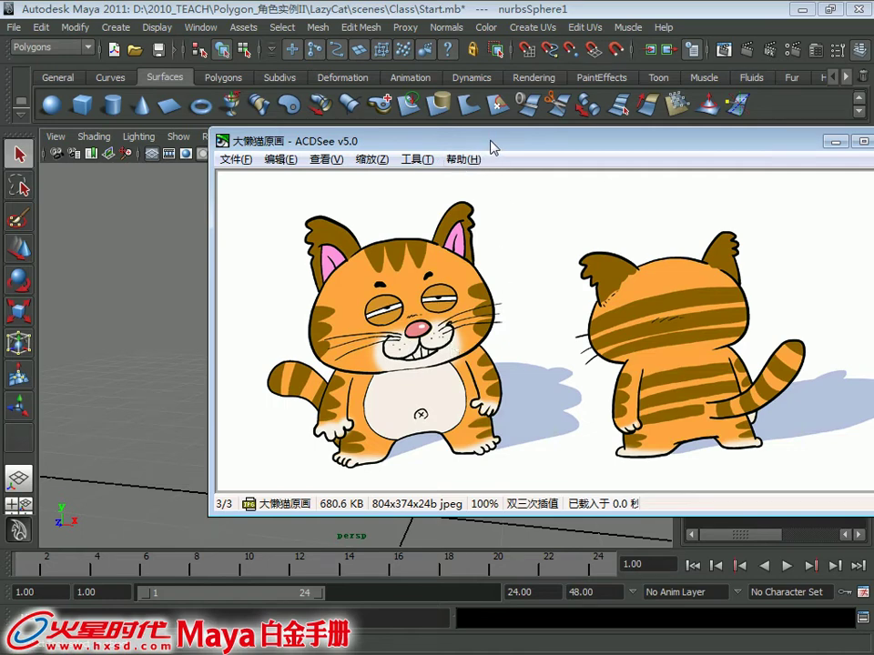
{"action": "left_click_drag", "start_coordinate": [490, 147], "coordinate": [5, 121]}
Step: Orbit around the body sphere to inspect its front-pole CVs, then return it to object mode
{"action": "key", "text": "alt+Tab"}
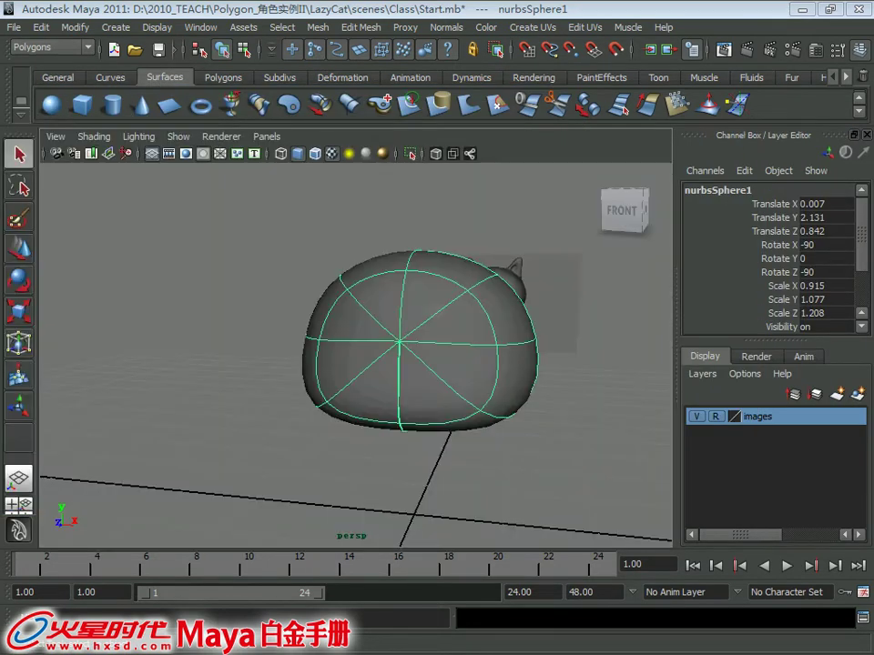
{"action": "mouse_move", "coordinate": [356, 489]}
{"action": "left_mouse_down", "text": "alt"}
{"action": "mouse_move", "coordinate": [374, 361]}
{"action": "mouse_move", "coordinate": [314, 344]}
{"action": "mouse_move", "coordinate": [333, 267]}
{"action": "mouse_move", "coordinate": [257, 289]}
{"action": "mouse_move", "coordinate": [408, 297]}
{"action": "mouse_move", "coordinate": [388, 238]}
{"action": "mouse_move", "coordinate": [399, 339]}
{"action": "mouse_move", "coordinate": [364, 363]}
{"action": "left_mouse_up", "text": "alt"}
{"action": "left_click", "coordinate": [332, 268]}
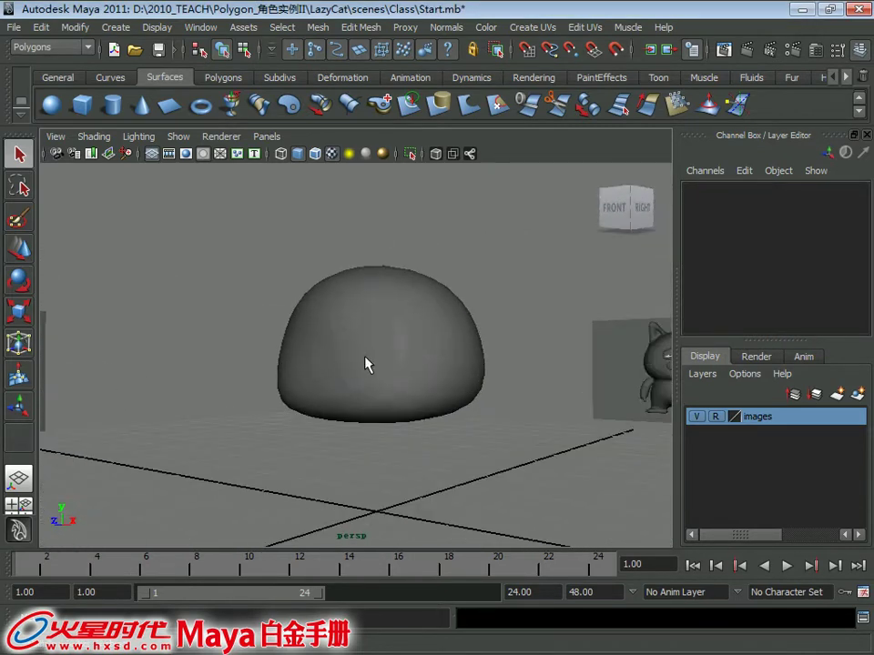
{"action": "left_click", "coordinate": [299, 351]}
{"action": "left_click_drag", "start_coordinate": [298, 351], "coordinate": [386, 367], "text": "alt"}
{"action": "right_click_drag", "start_coordinate": [381, 318], "coordinate": [381, 364]}
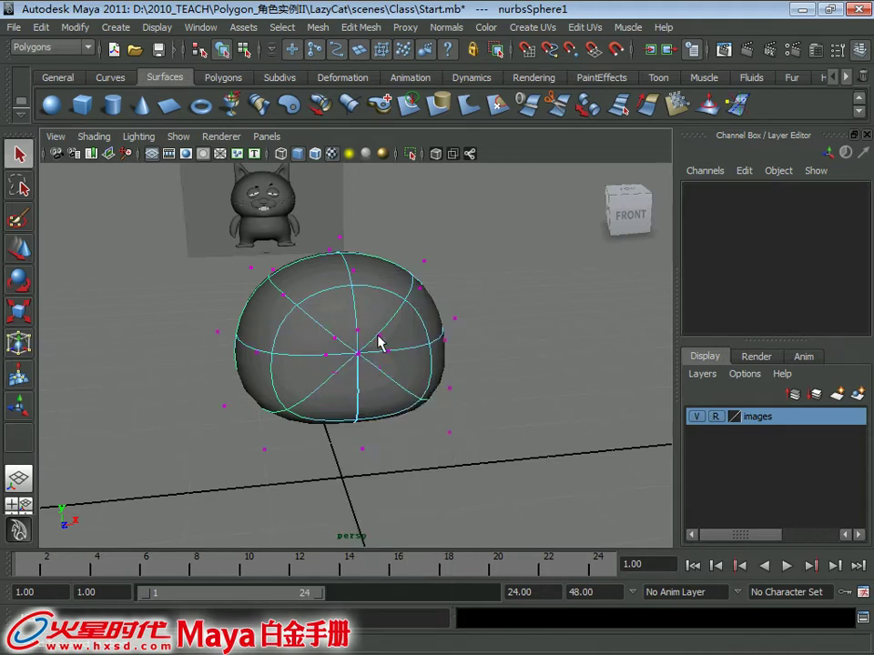
{"action": "left_click_drag", "start_coordinate": [379, 341], "coordinate": [330, 371], "text": "alt"}
{"action": "left_click_drag", "start_coordinate": [303, 332], "coordinate": [376, 415]}
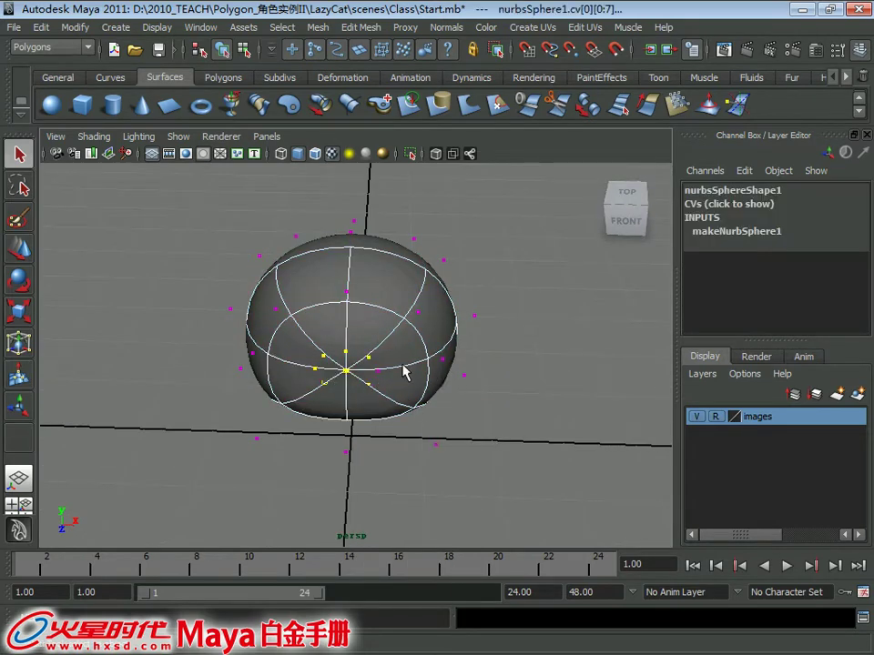
{"action": "left_click_drag", "start_coordinate": [406, 370], "coordinate": [353, 348], "text": "alt"}
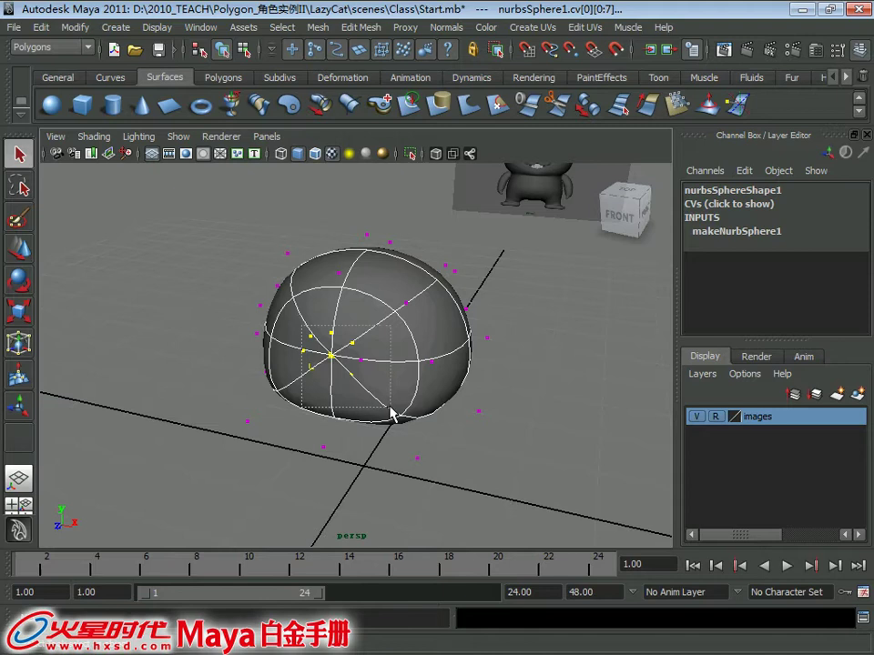
{"action": "right_click_drag", "start_coordinate": [385, 333], "coordinate": [445, 296]}
{"action": "left_click", "coordinate": [481, 372]}
{"action": "mouse_move", "coordinate": [482, 372]}
{"action": "left_mouse_down", "text": "alt"}
{"action": "mouse_move", "coordinate": [246, 351]}
{"action": "mouse_move", "coordinate": [177, 282]}
{"action": "mouse_move", "coordinate": [289, 331]}
{"action": "mouse_move", "coordinate": [322, 362]}
{"action": "left_mouse_up", "text": "alt"}
Step: Switch to the front view and frame the cat's lower body and legs
{"action": "key", "text": "space"}
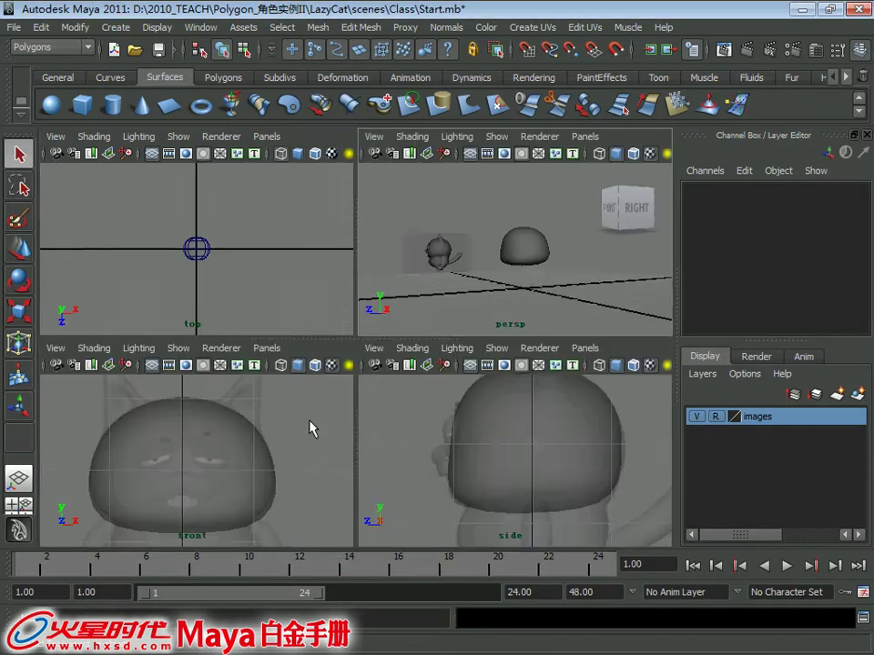
{"action": "key", "text": "space"}
{"action": "mouse_move", "coordinate": [460, 268]}
{"action": "left_mouse_down", "text": "alt"}
{"action": "mouse_move", "coordinate": [259, 285]}
{"action": "mouse_move", "coordinate": [282, 268]}
{"action": "mouse_move", "coordinate": [481, 392]}
{"action": "left_mouse_up", "text": "alt"}
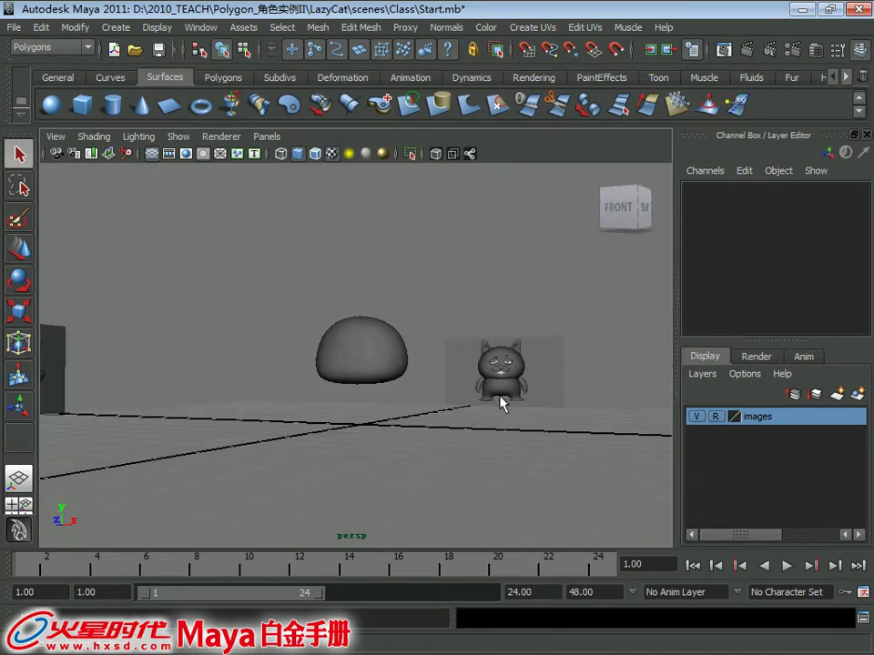
{"action": "key", "text": "space"}
{"action": "key", "text": "space"}
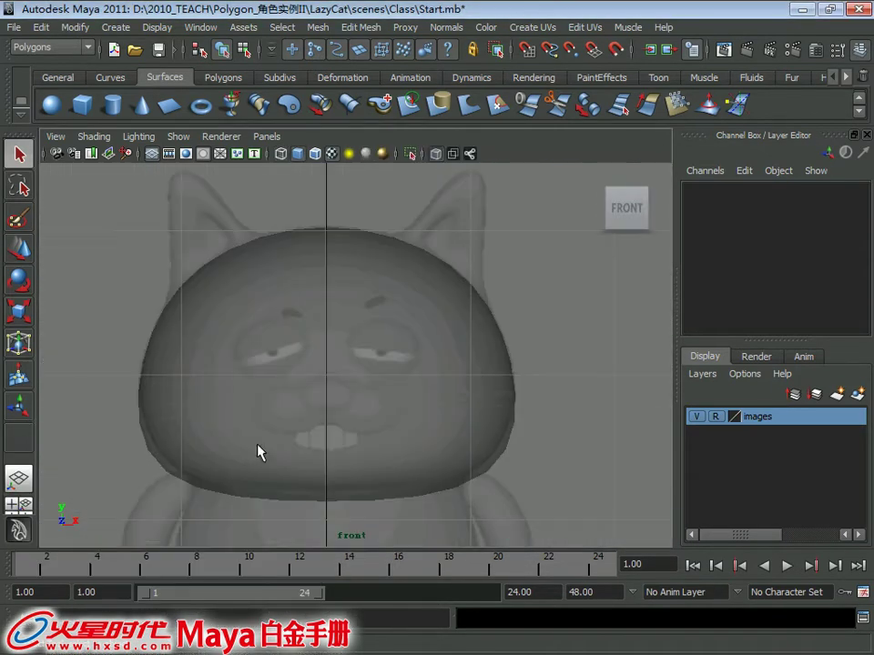
{"action": "scroll", "coordinate": [271, 286], "scroll_direction": "up", "scroll_amount": 2}
{"action": "scroll", "coordinate": [271, 287], "scroll_direction": "down", "scroll_amount": 2}
{"action": "middle_click_drag", "start_coordinate": [336, 400], "coordinate": [301, 473], "text": "alt"}
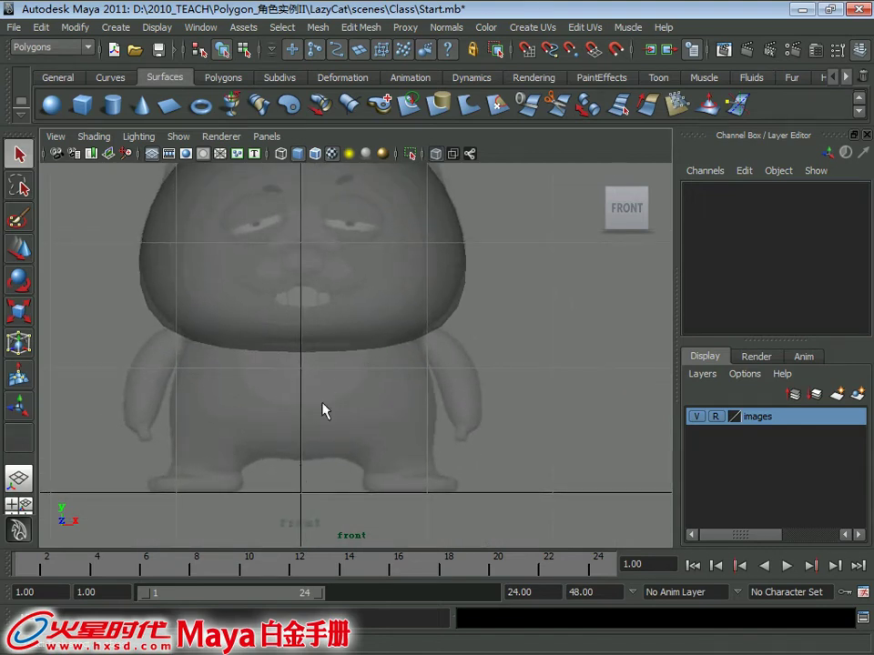
{"action": "right_click_drag", "start_coordinate": [360, 377], "coordinate": [304, 358], "text": "alt"}
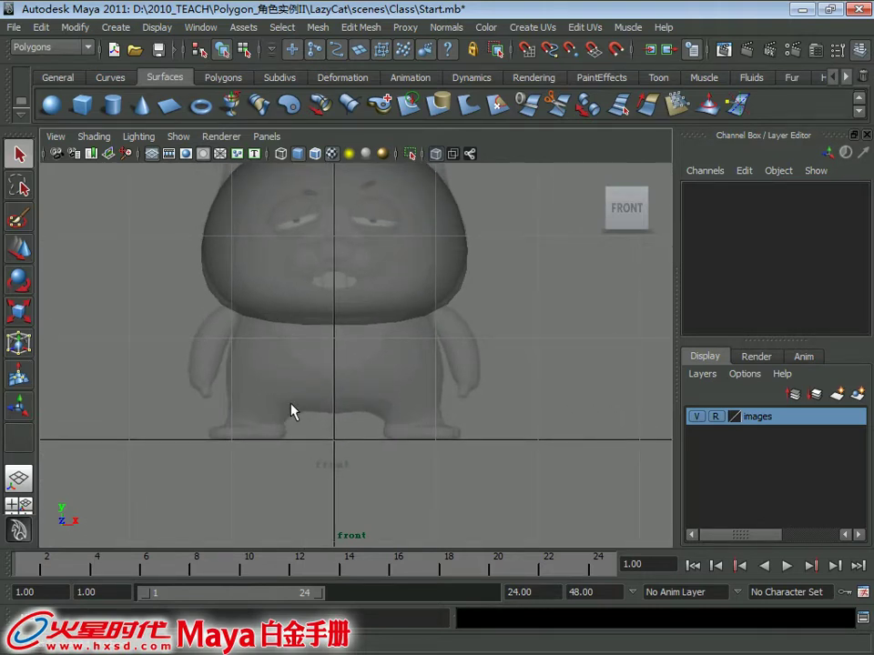
{"action": "left_click", "coordinate": [219, 79]}
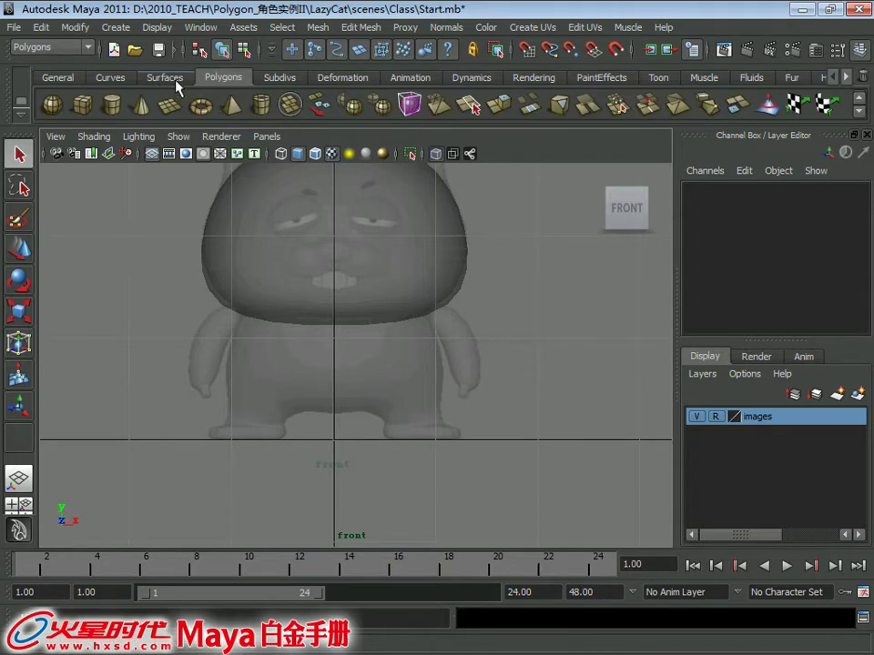
Step: Create a new NURBS sphere for the leg and set its Rotate Y to 90
{"action": "left_click", "coordinate": [173, 80]}
{"action": "left_click", "coordinate": [52, 104]}
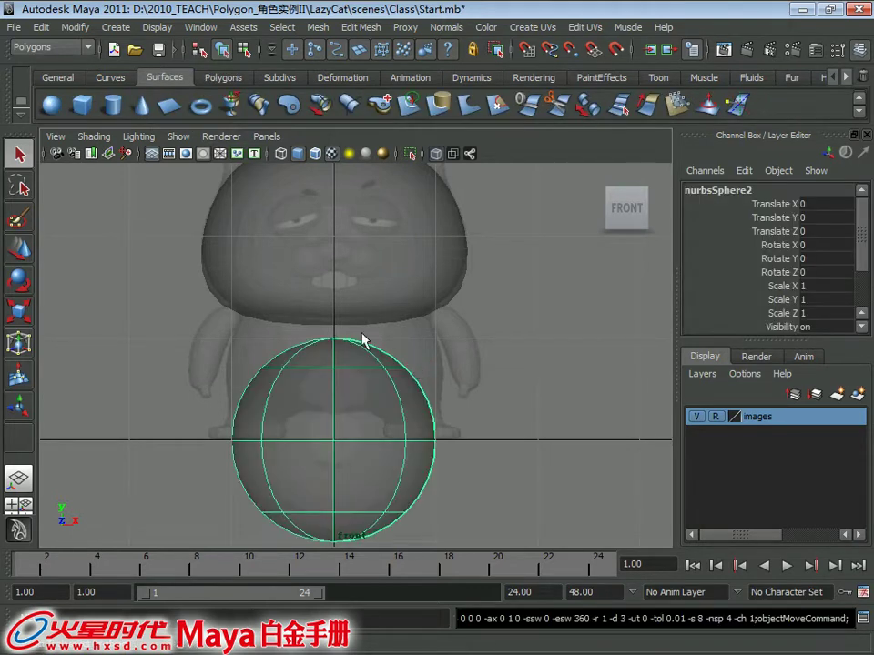
{"action": "key", "text": "space"}
{"action": "key", "text": "space"}
{"action": "mouse_move", "coordinate": [323, 273]}
{"action": "left_mouse_down", "text": "alt"}
{"action": "mouse_move", "coordinate": [342, 429]}
{"action": "mouse_move", "coordinate": [364, 464]}
{"action": "mouse_move", "coordinate": [423, 309]}
{"action": "left_mouse_up", "text": "alt"}
{"action": "key", "text": "e"}
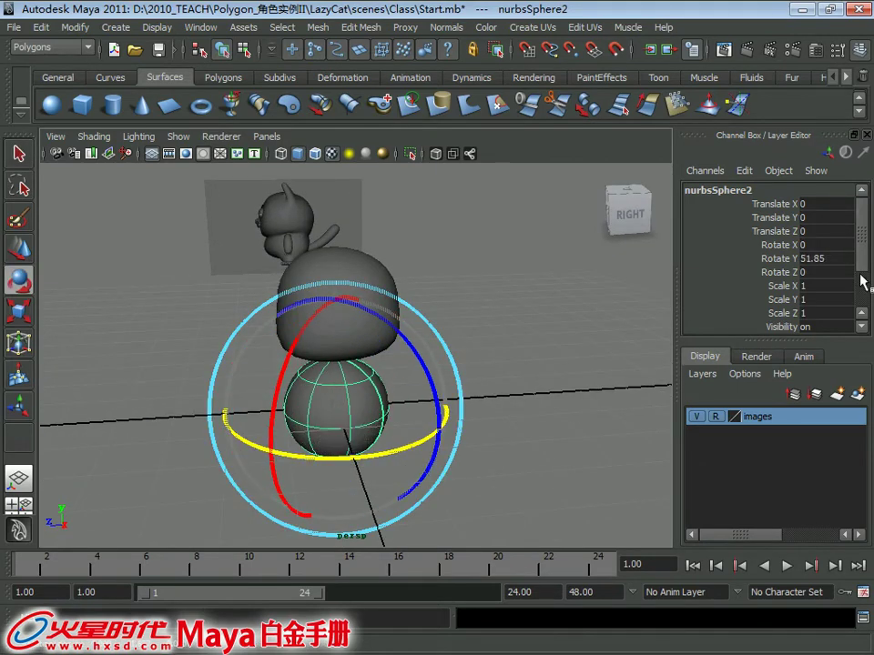
{"action": "double_click", "coordinate": [836, 259]}
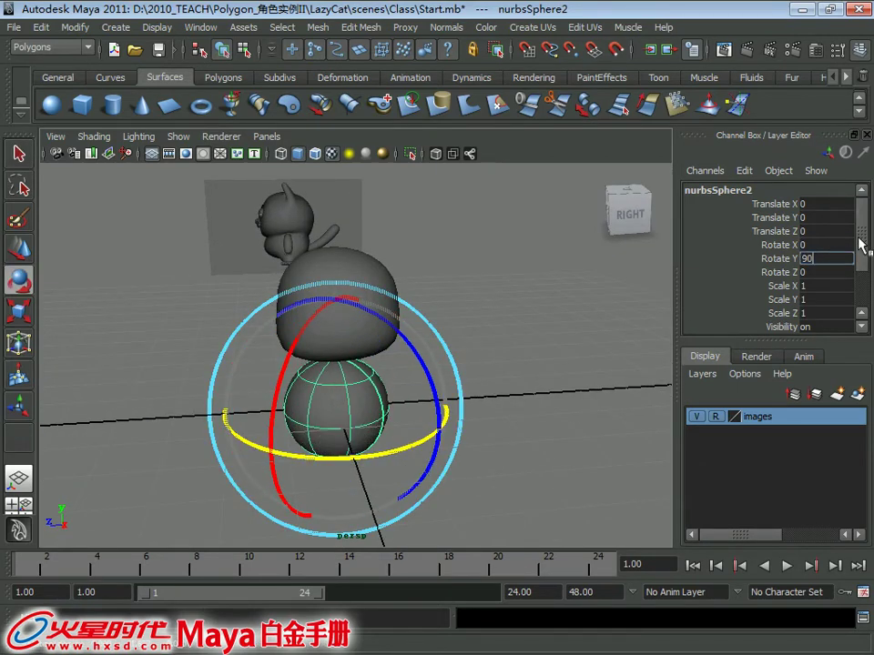
{"action": "key", "text": "Return"}
{"action": "mouse_move", "coordinate": [546, 345]}
{"action": "left_mouse_down", "text": "alt"}
{"action": "mouse_move", "coordinate": [410, 371]}
{"action": "mouse_move", "coordinate": [474, 363]}
{"action": "left_mouse_up", "text": "alt"}
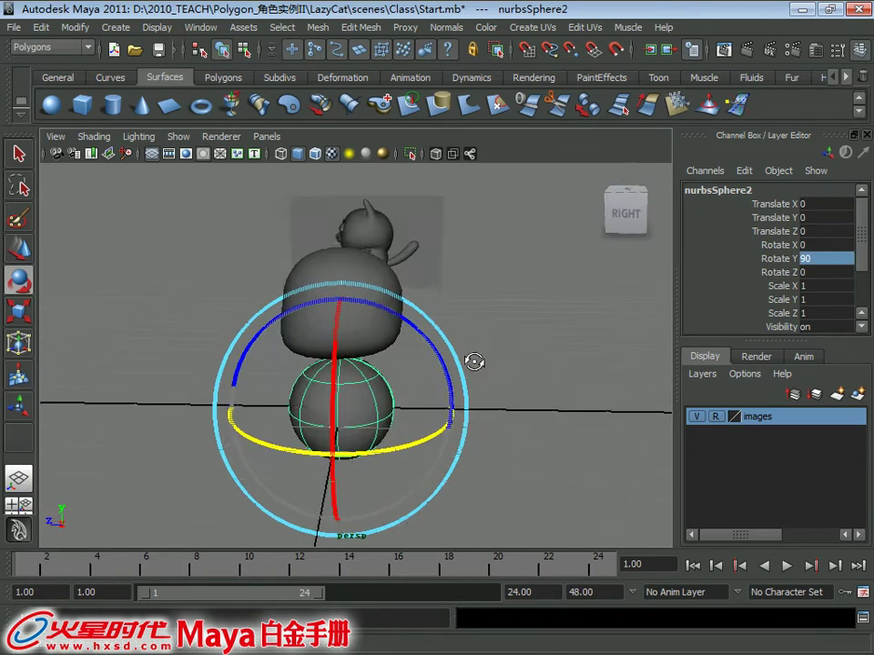
Step: In the front view, raise the new sphere up under the cat's body
{"action": "key", "text": "space"}
{"action": "key", "text": "space"}
{"action": "key", "text": "w"}
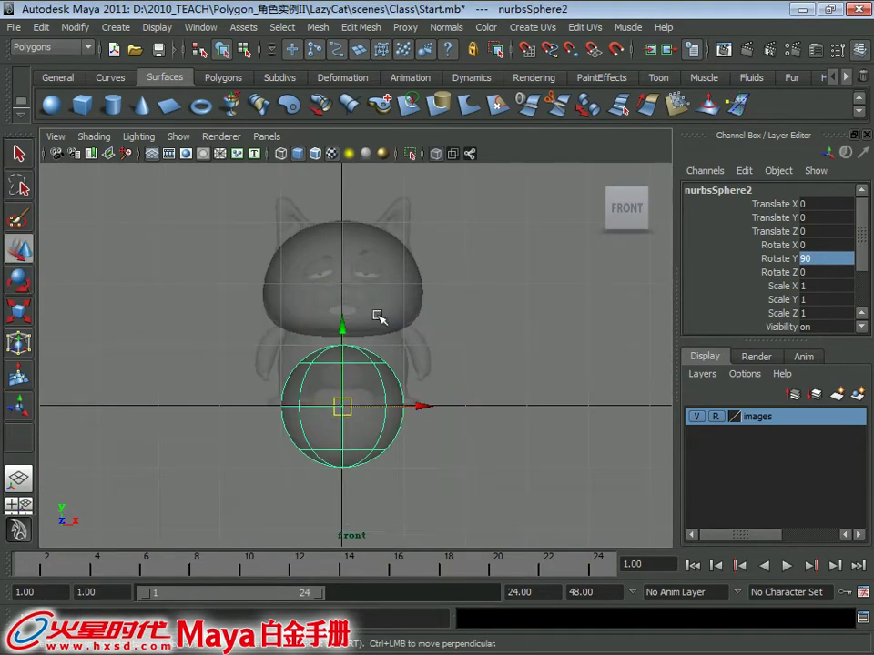
{"action": "scroll", "coordinate": [399, 365], "scroll_direction": "up", "scroll_amount": 2}
{"action": "scroll", "coordinate": [357, 376], "scroll_direction": "up", "scroll_amount": 4}
{"action": "left_click_drag", "start_coordinate": [326, 405], "coordinate": [347, 198]}
{"action": "scroll", "coordinate": [345, 228], "scroll_direction": "down", "scroll_amount": 1}
{"action": "scroll", "coordinate": [338, 257], "scroll_direction": "down", "scroll_amount": 1}
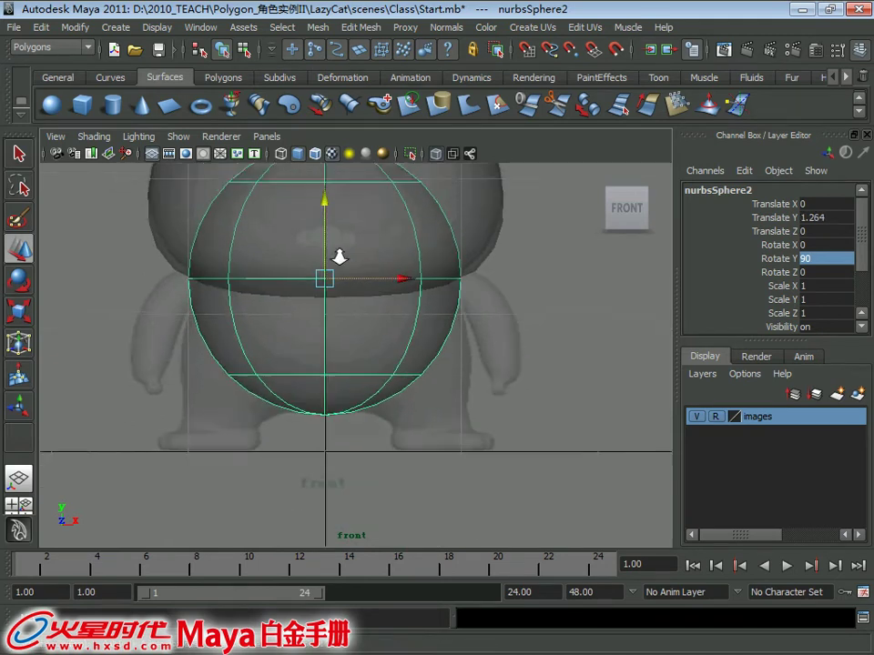
{"action": "scroll", "coordinate": [355, 306], "scroll_direction": "down", "scroll_amount": 1}
{"action": "scroll", "coordinate": [339, 296], "scroll_direction": "up", "scroll_amount": 2}
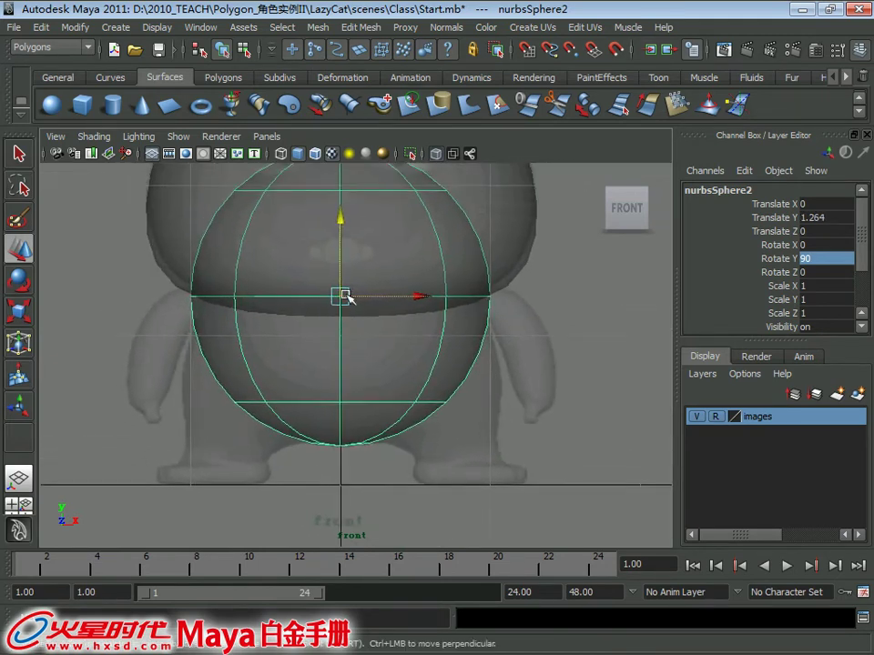
Step: Scale the sphere uniformly to 0.937 and set its Translate Y to 1.207
{"action": "key", "text": "r"}
{"action": "left_click_drag", "start_coordinate": [341, 296], "coordinate": [324, 293]}
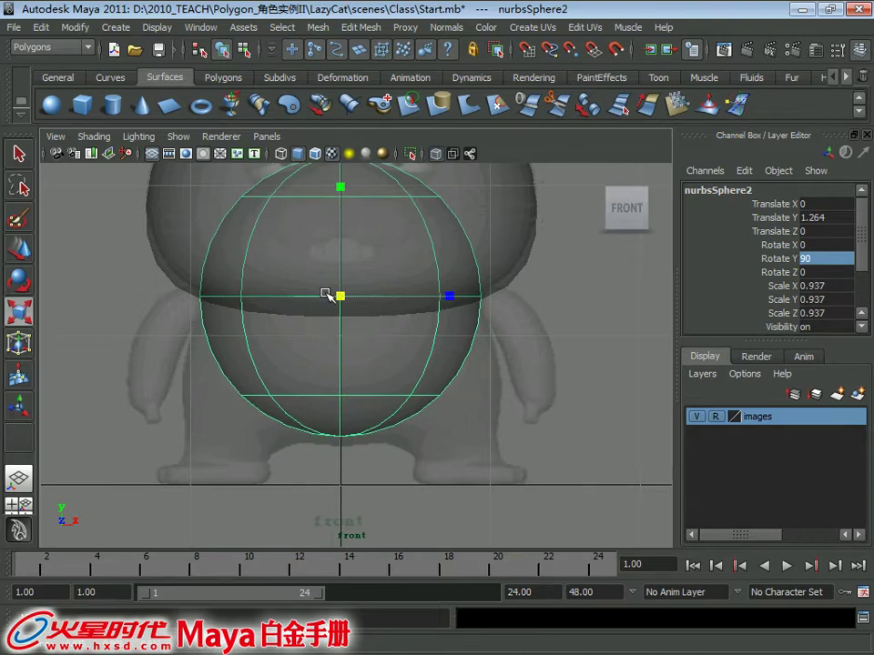
{"action": "key", "text": "w"}
{"action": "left_click_drag", "start_coordinate": [342, 220], "coordinate": [343, 231]}
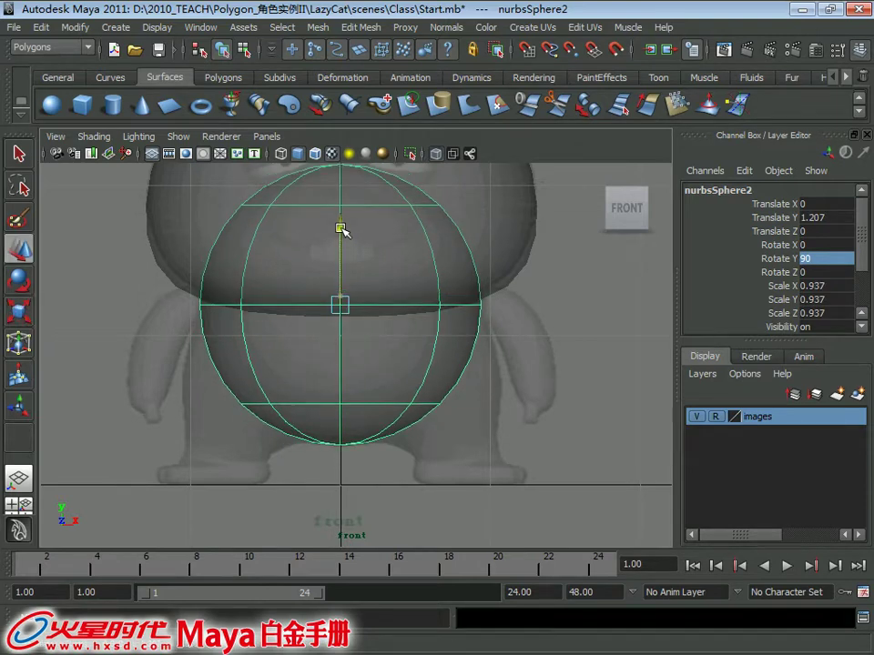
{"action": "scroll", "coordinate": [316, 277], "scroll_direction": "down", "scroll_amount": 1}
{"action": "scroll", "coordinate": [308, 282], "scroll_direction": "up", "scroll_amount": 1}
{"action": "scroll", "coordinate": [322, 302], "scroll_direction": "up", "scroll_amount": 1}
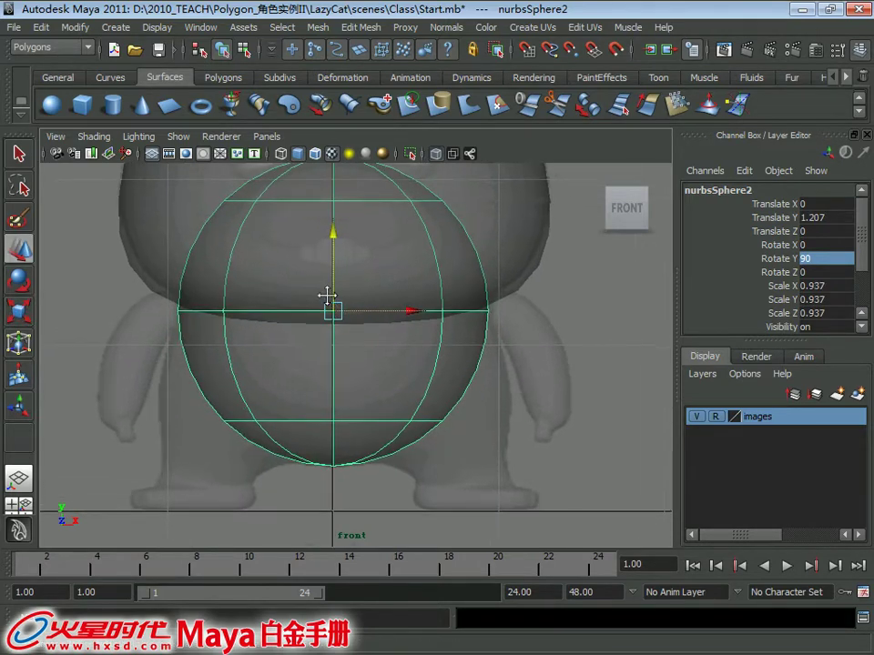
Step: Show the leg sphere's control vertices in the side view
{"action": "key", "text": "r"}
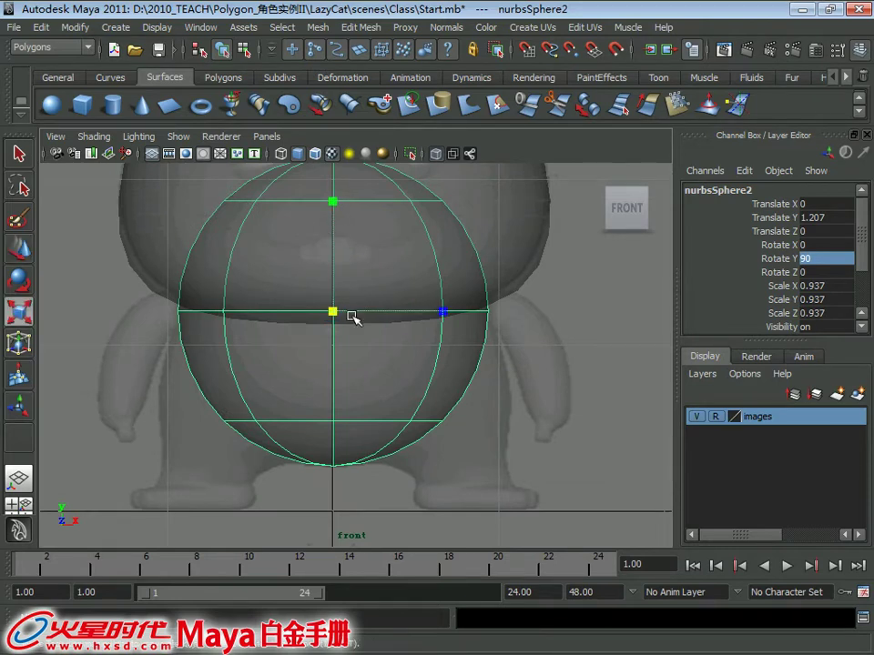
{"action": "key", "text": "space"}
{"action": "key", "text": "space"}
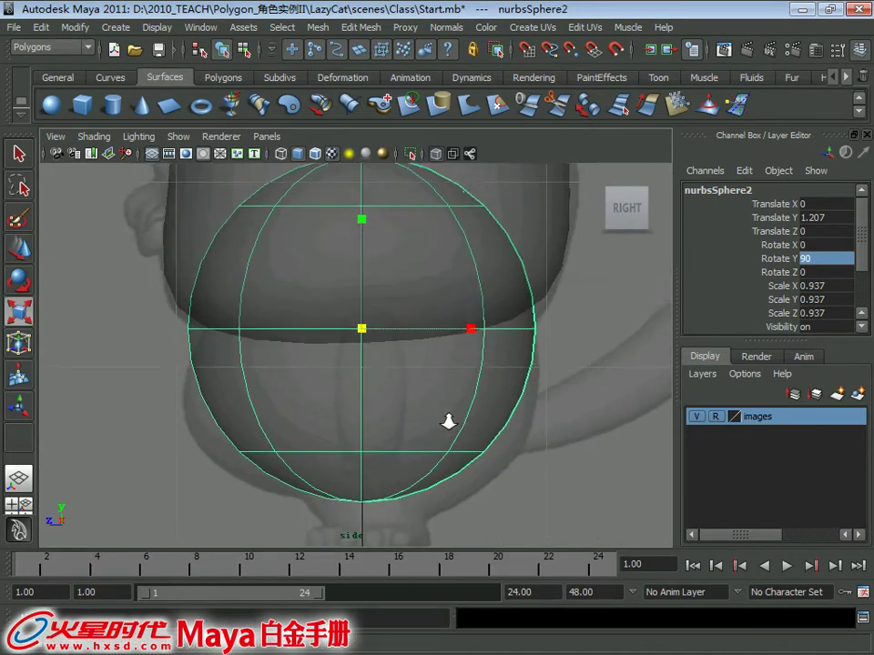
{"action": "scroll", "coordinate": [448, 422], "scroll_direction": "up", "scroll_amount": 1}
{"action": "right_click_drag", "start_coordinate": [402, 316], "coordinate": [300, 315]}
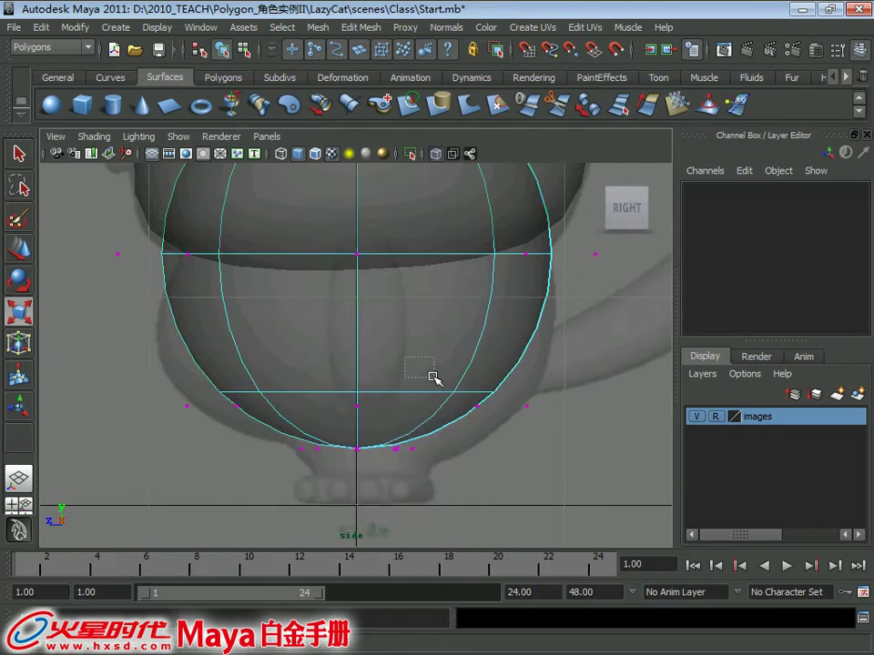
Step: Push the sphere's left and right side CVs outward to widen the leg
{"action": "left_click_drag", "start_coordinate": [434, 377], "coordinate": [537, 419]}
{"action": "key", "text": "w"}
{"action": "left_click_drag", "start_coordinate": [410, 406], "coordinate": [457, 406]}
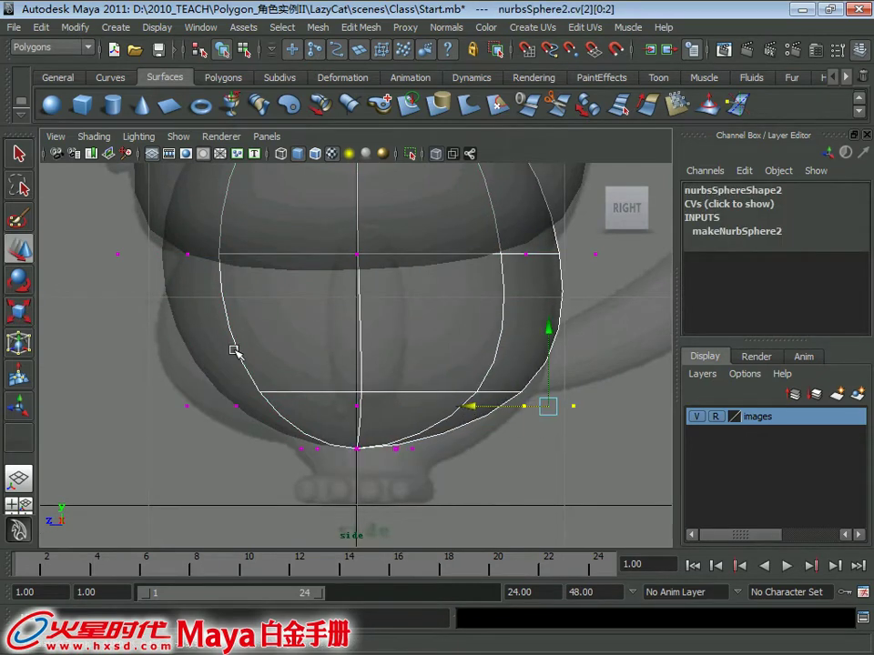
{"action": "middle_click_drag", "start_coordinate": [235, 350], "coordinate": [357, 360], "text": "alt"}
{"action": "mouse_move", "coordinate": [399, 374]}
{"action": "left_mouse_down"}
{"action": "mouse_move", "coordinate": [292, 420]}
{"action": "mouse_move", "coordinate": [213, 428]}
{"action": "left_mouse_up"}
{"action": "mouse_move", "coordinate": [257, 250]}
{"action": "middle_mouse_down", "text": "alt"}
{"action": "mouse_move", "coordinate": [227, 297]}
{"action": "mouse_move", "coordinate": [116, 351]}
{"action": "middle_mouse_up", "text": "alt"}
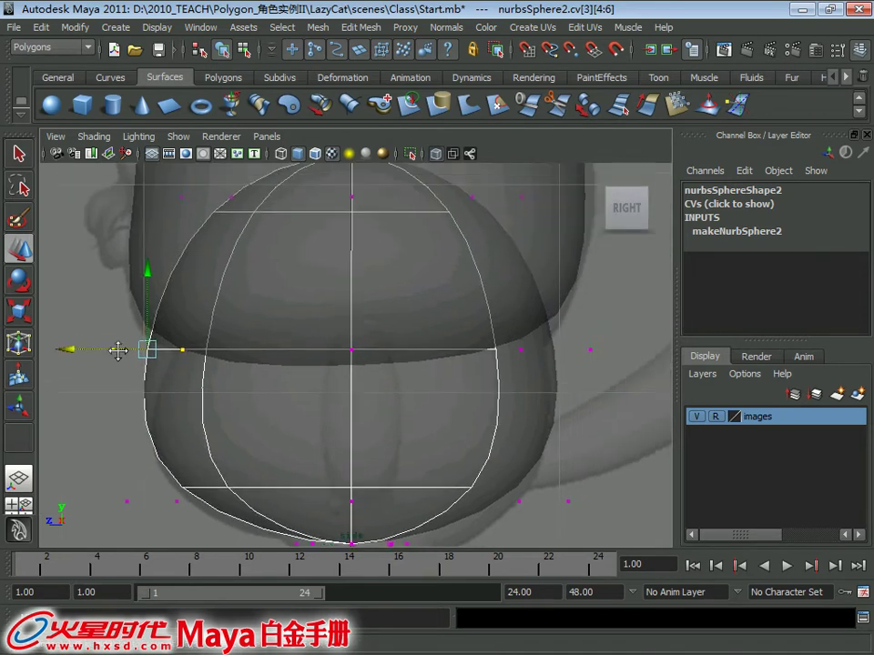
Step: Select the middle row of CVs and move it down to reshape the dome
{"action": "left_click_drag", "start_coordinate": [432, 308], "coordinate": [592, 364]}
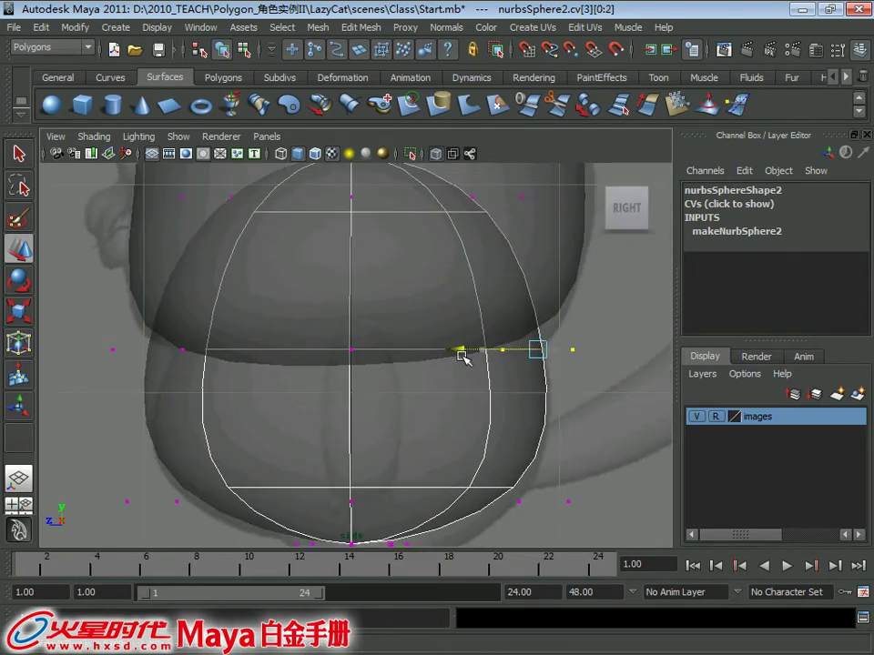
{"action": "middle_click_drag", "start_coordinate": [162, 331], "coordinate": [239, 338], "text": "alt"}
{"action": "mouse_move", "coordinate": [308, 396]}
{"action": "left_mouse_down"}
{"action": "mouse_move", "coordinate": [141, 352]}
{"action": "mouse_move", "coordinate": [169, 357]}
{"action": "mouse_move", "coordinate": [148, 362]}
{"action": "left_mouse_up"}
{"action": "middle_click_drag", "start_coordinate": [121, 322], "coordinate": [113, 328], "text": "alt"}
{"action": "left_click_drag", "start_coordinate": [669, 457], "coordinate": [410, 347], "text": "shift"}
{"action": "left_click_drag", "start_coordinate": [419, 283], "coordinate": [420, 309]}
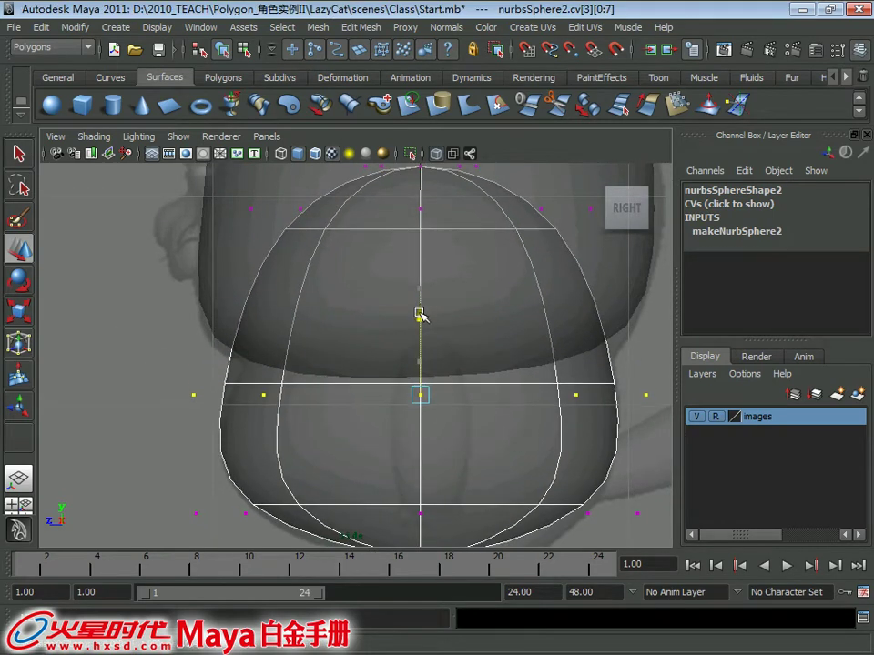
{"action": "middle_click_drag", "start_coordinate": [236, 368], "coordinate": [259, 389], "text": "alt"}
Step: Nudge single left and right CVs outward to bulge the curve
{"action": "left_click_drag", "start_coordinate": [247, 393], "coordinate": [284, 450]}
{"action": "left_click_drag", "start_coordinate": [176, 413], "coordinate": [205, 416]}
{"action": "middle_click_drag", "start_coordinate": [550, 381], "coordinate": [482, 378], "text": "alt"}
{"action": "left_click_drag", "start_coordinate": [483, 379], "coordinate": [546, 432]}
{"action": "left_click_drag", "start_coordinate": [517, 411], "coordinate": [608, 435]}
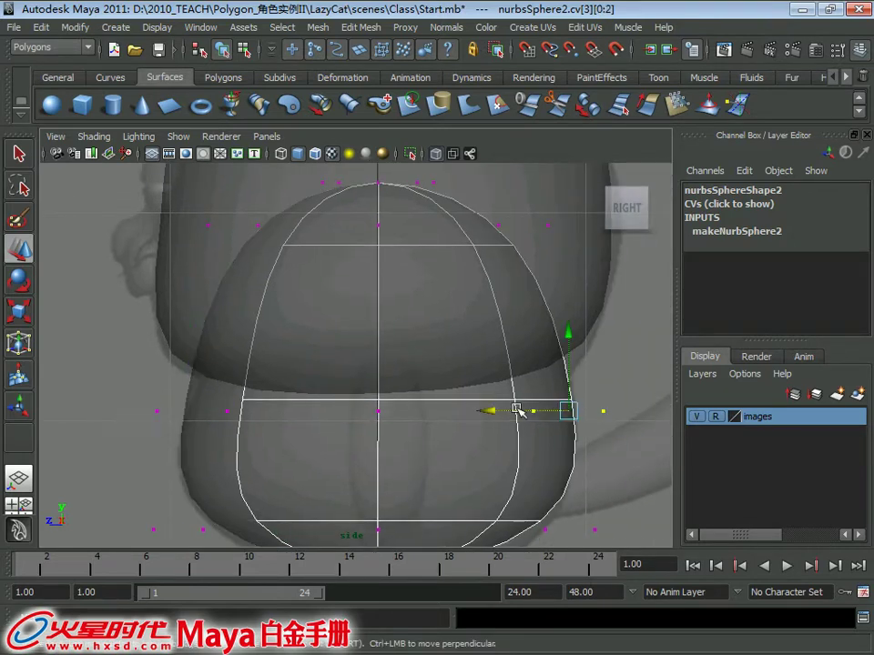
{"action": "middle_click_drag", "start_coordinate": [395, 261], "coordinate": [413, 264], "text": "alt"}
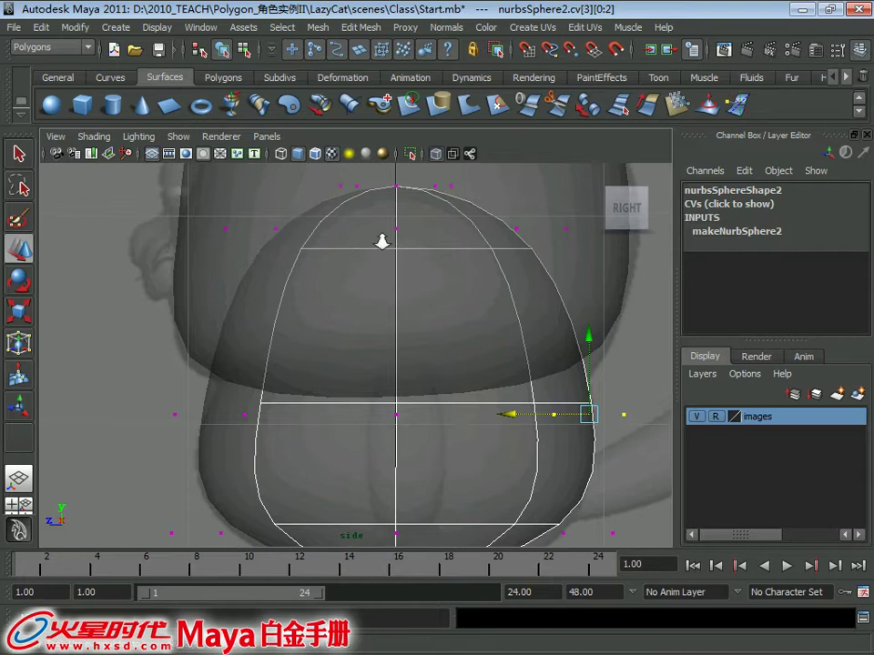
{"action": "right_click_drag", "start_coordinate": [382, 241], "coordinate": [273, 269], "text": "alt"}
Step: Lower the top two CV rows to flatten the dome, then reselect the sphere in object mode
{"action": "left_click_drag", "start_coordinate": [196, 192], "coordinate": [659, 362]}
{"action": "left_click_drag", "start_coordinate": [364, 191], "coordinate": [385, 244]}
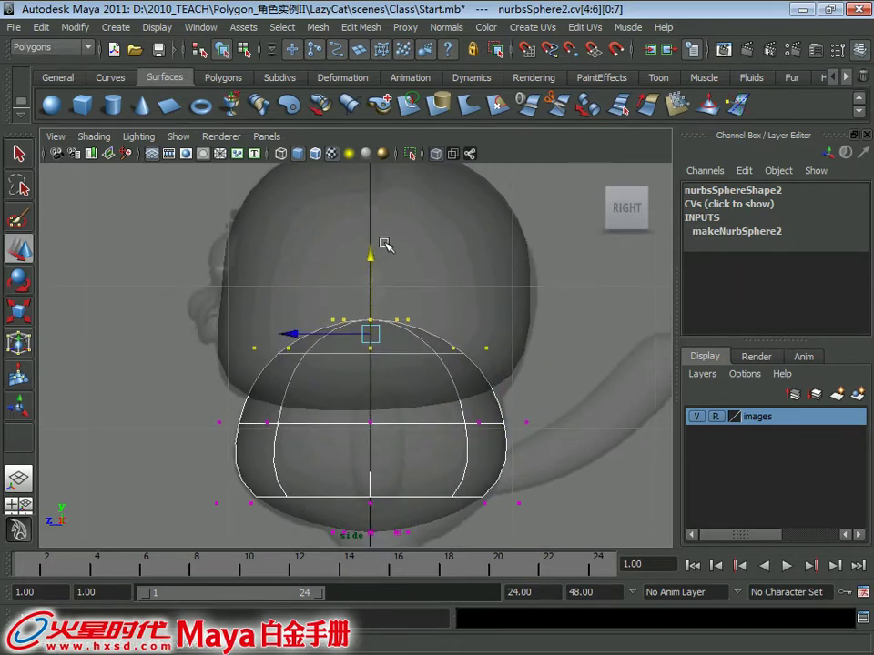
{"action": "right_click_drag", "start_coordinate": [386, 244], "coordinate": [497, 328], "text": "alt"}
{"action": "key", "text": "F8"}
{"action": "middle_click_drag", "start_coordinate": [437, 307], "coordinate": [462, 327], "text": "alt"}
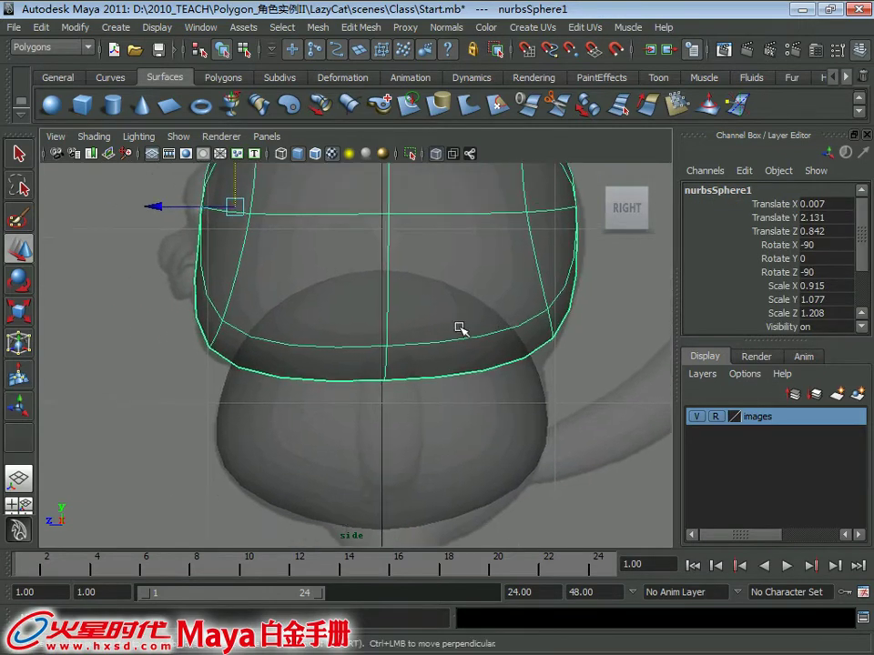
{"action": "left_click", "coordinate": [442, 417]}
{"action": "right_click", "coordinate": [468, 315]}
Step: Pick a horizontal isoparm on the sphere level with the upper body's bottom edge
{"action": "left_click", "coordinate": [474, 283]}
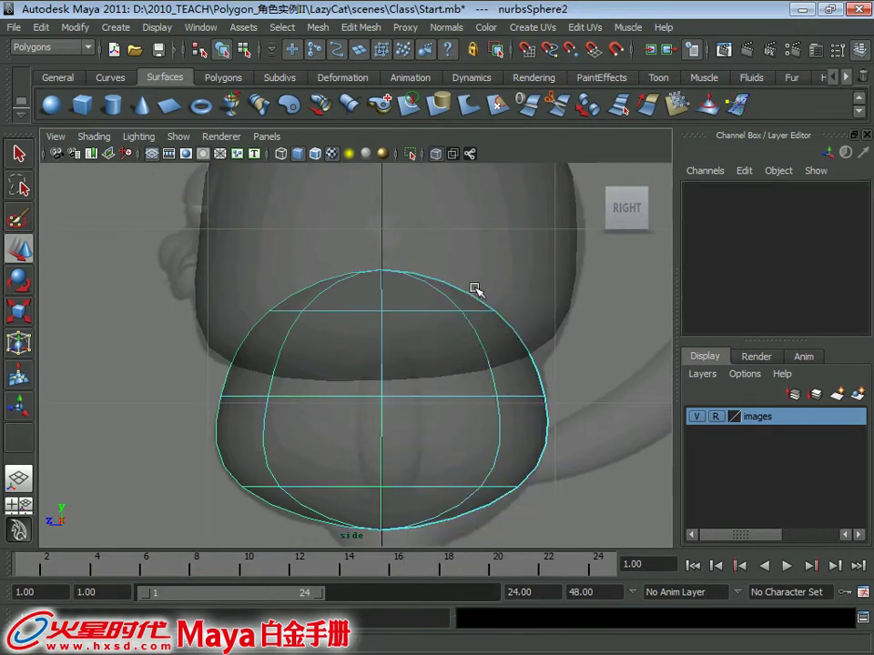
{"action": "left_click_drag", "start_coordinate": [476, 398], "coordinate": [476, 373]}
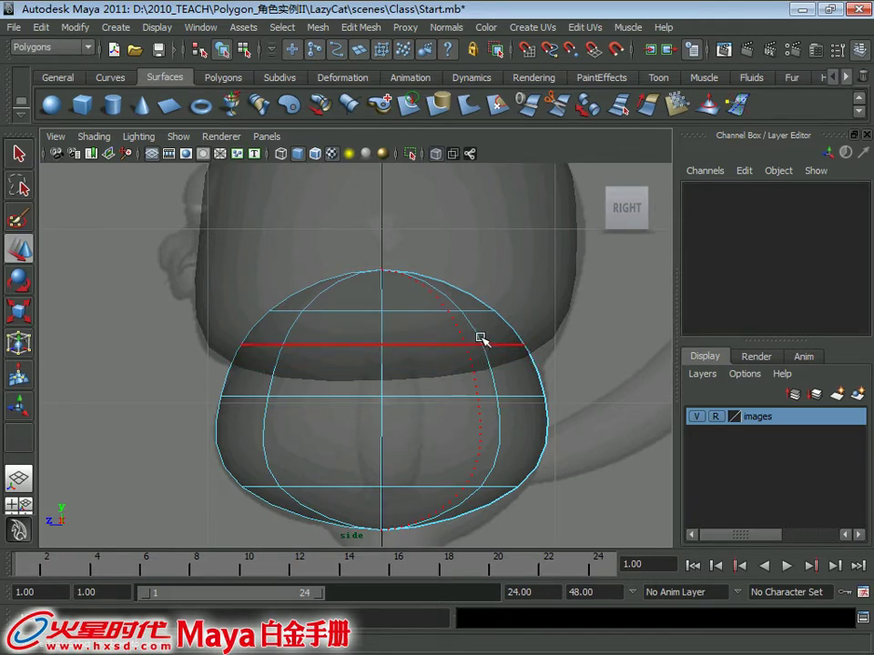
{"action": "left_click_drag", "start_coordinate": [480, 338], "coordinate": [480, 343]}
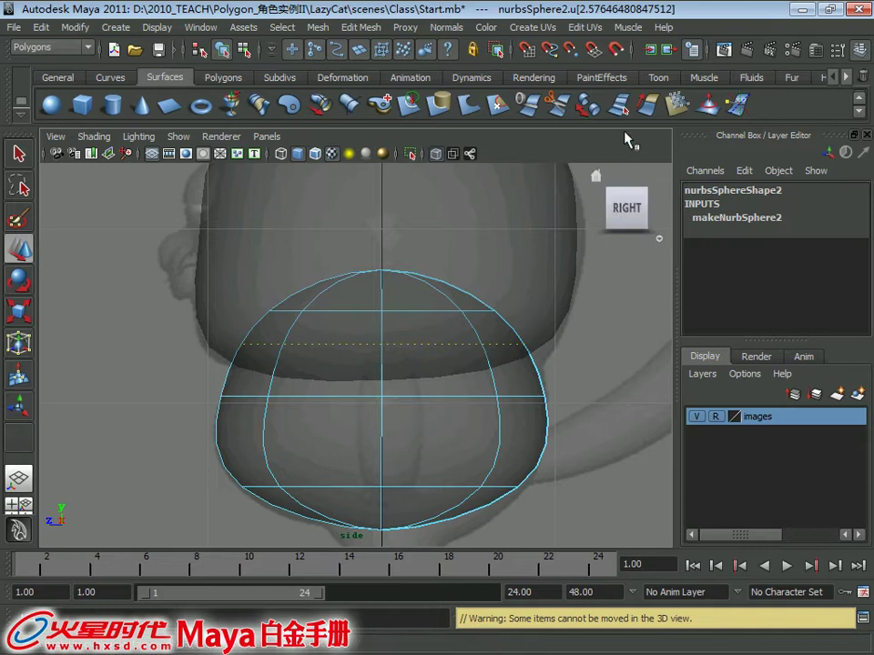
{"action": "right_click_drag", "start_coordinate": [322, 315], "coordinate": [326, 276]}
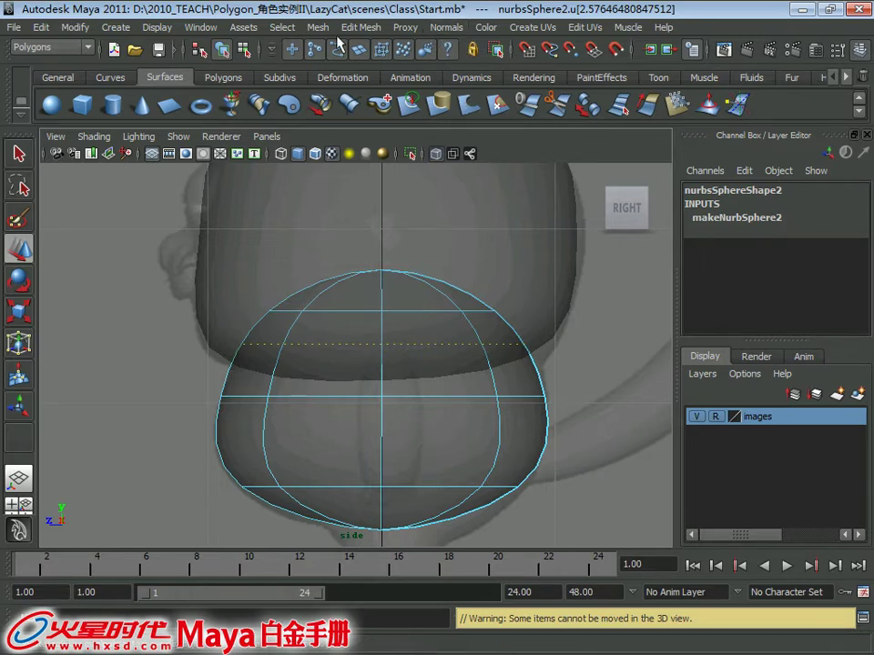
Step: Detach the sphere at that isoparm with Edit NURBS > Detach Surfaces and select the lower half
{"action": "key", "text": "F4"}
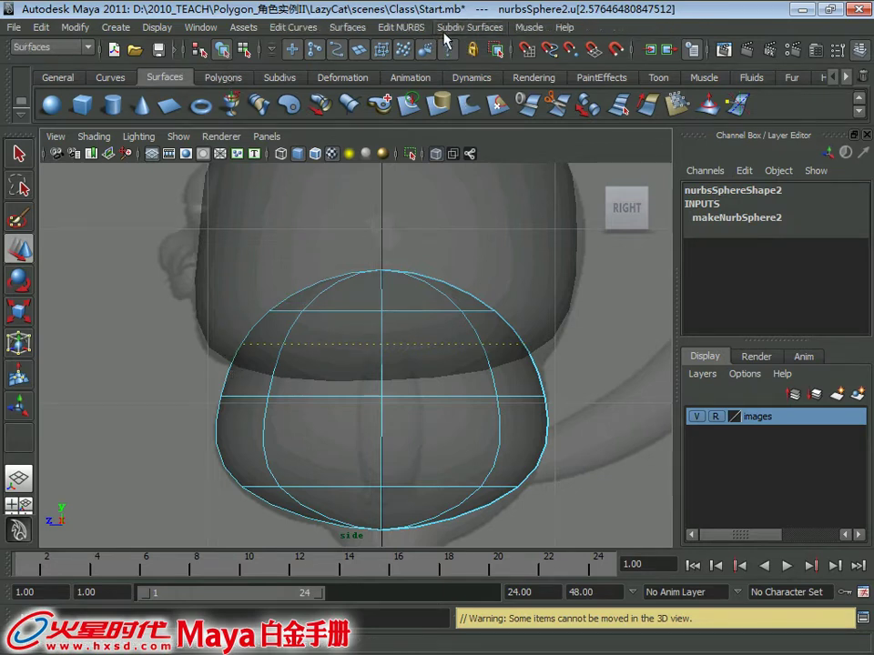
{"action": "left_click", "coordinate": [400, 27]}
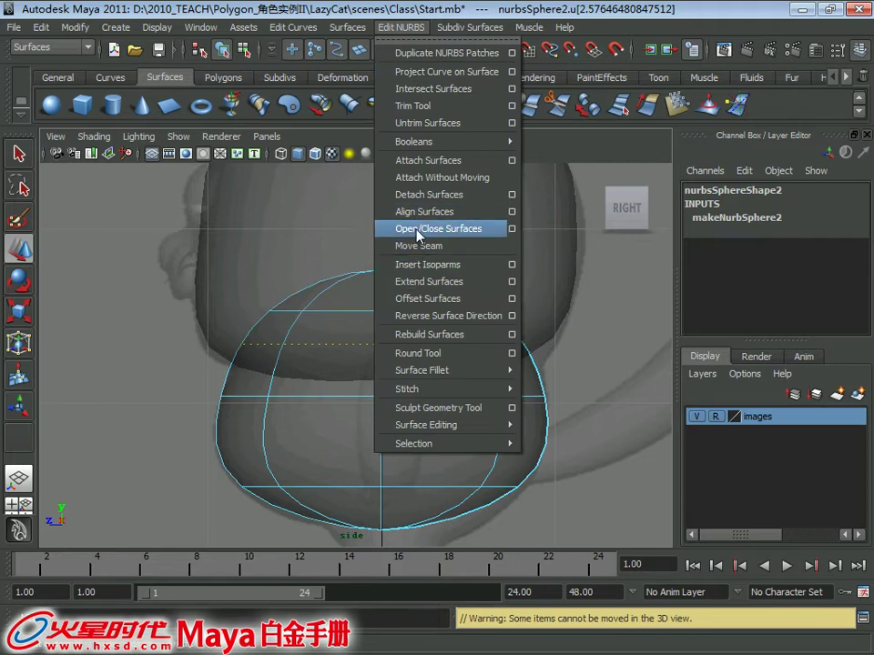
{"action": "left_click", "coordinate": [427, 193]}
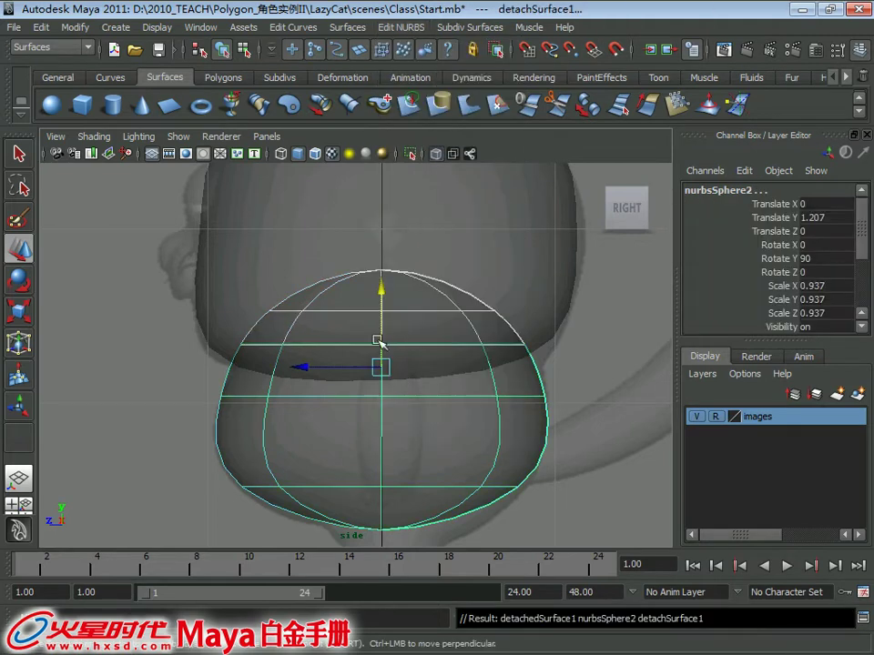
{"action": "left_click", "coordinate": [441, 296]}
{"action": "left_click", "coordinate": [585, 318]}
{"action": "left_click", "coordinate": [459, 433]}
{"action": "key", "text": "space"}
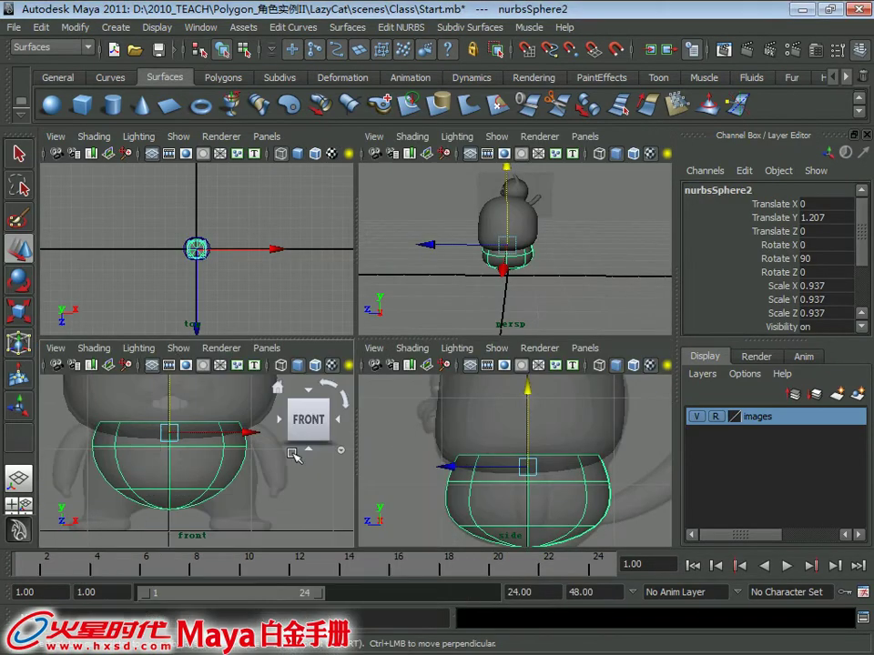
Step: In the front view, scale the surface's lower CV row outward to widen the belly
{"action": "key", "text": "space"}
{"action": "middle_click_drag", "start_coordinate": [331, 410], "coordinate": [353, 387], "text": "alt"}
{"action": "right_click_drag", "start_coordinate": [331, 316], "coordinate": [264, 317]}
{"action": "middle_click_drag", "start_coordinate": [256, 336], "coordinate": [252, 329], "text": "alt"}
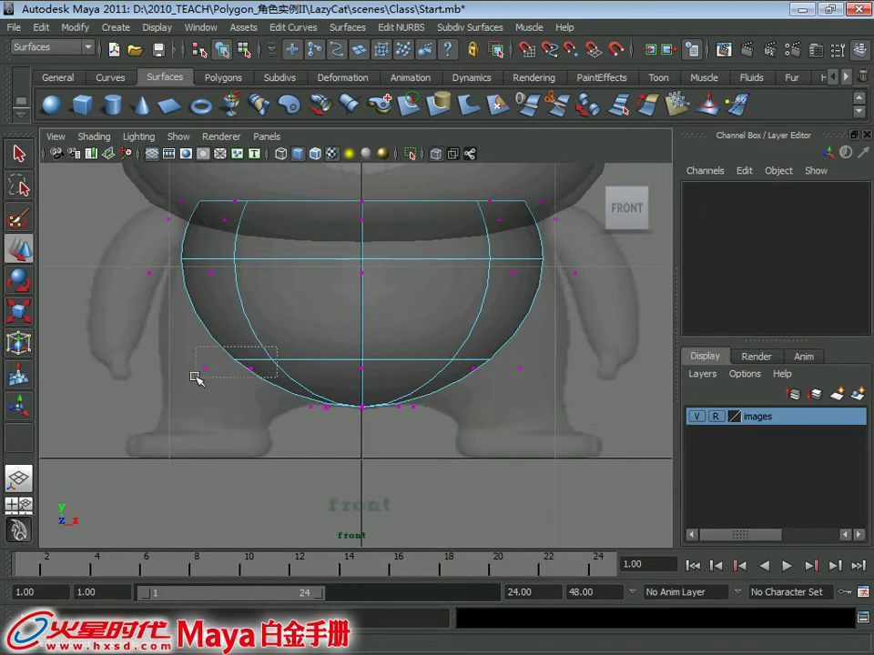
{"action": "left_click_drag", "start_coordinate": [194, 377], "coordinate": [196, 377]}
{"action": "left_click_drag", "start_coordinate": [446, 347], "coordinate": [548, 396], "text": "shift"}
{"action": "key", "text": "r"}
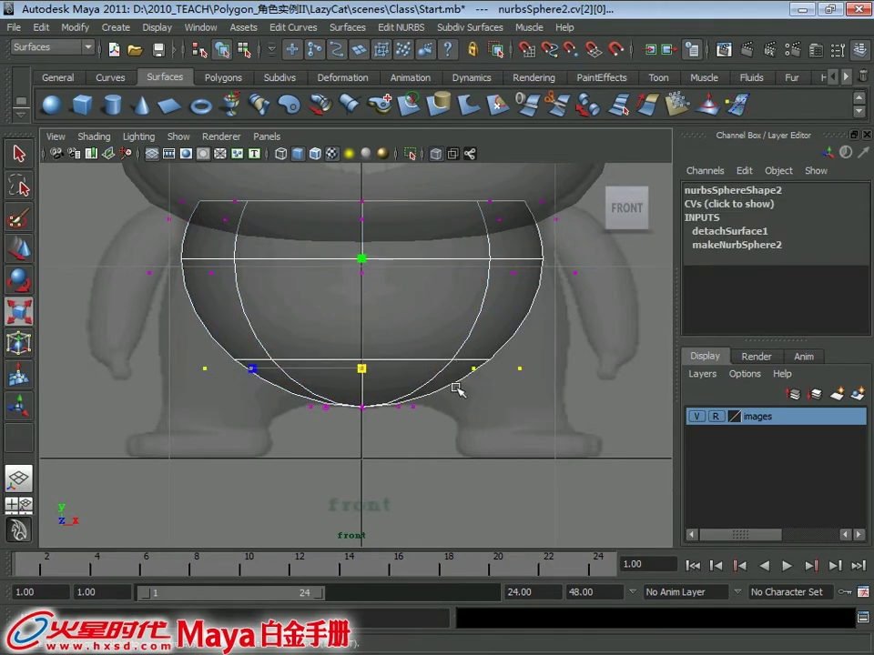
{"action": "mouse_move", "coordinate": [251, 369]}
{"action": "left_mouse_down"}
{"action": "mouse_move", "coordinate": [182, 374]}
{"action": "mouse_move", "coordinate": [185, 386]}
{"action": "left_mouse_up"}
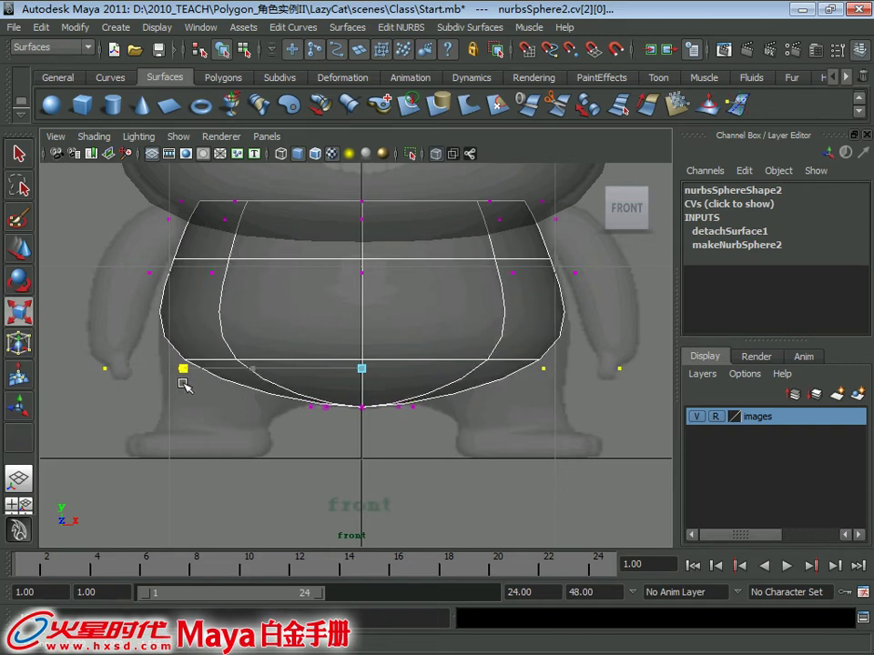
Step: Pull the bottom-centre CV down to deepen and round the belly
{"action": "middle_click_drag", "start_coordinate": [185, 384], "coordinate": [260, 362], "text": "alt"}
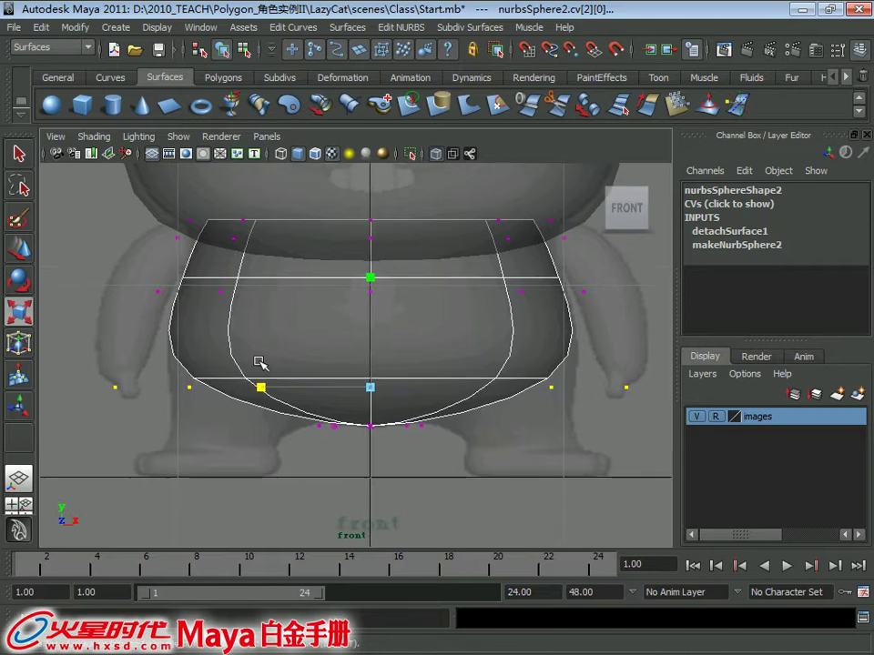
{"action": "key", "text": "Up"}
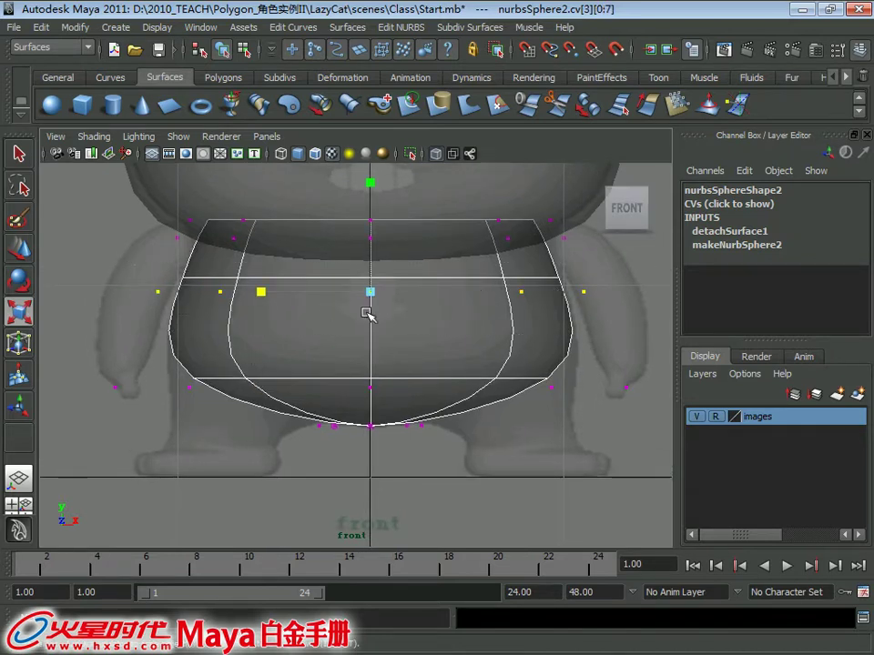
{"action": "left_click_drag", "start_coordinate": [176, 366], "coordinate": [202, 399]}
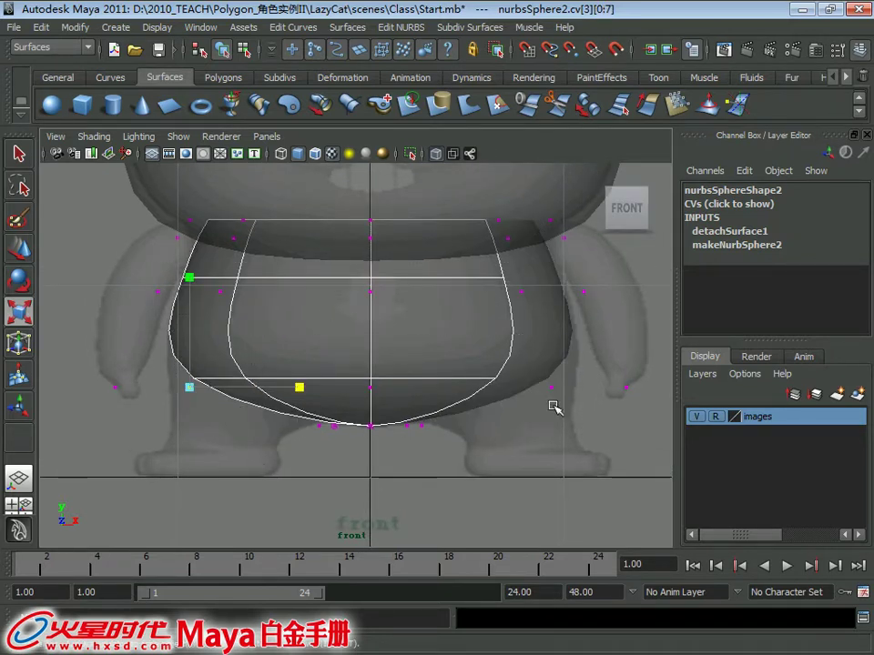
{"action": "left_click_drag", "start_coordinate": [546, 396], "coordinate": [551, 398], "text": "shift"}
{"action": "left_click_drag", "start_coordinate": [387, 308], "coordinate": [387, 252]}
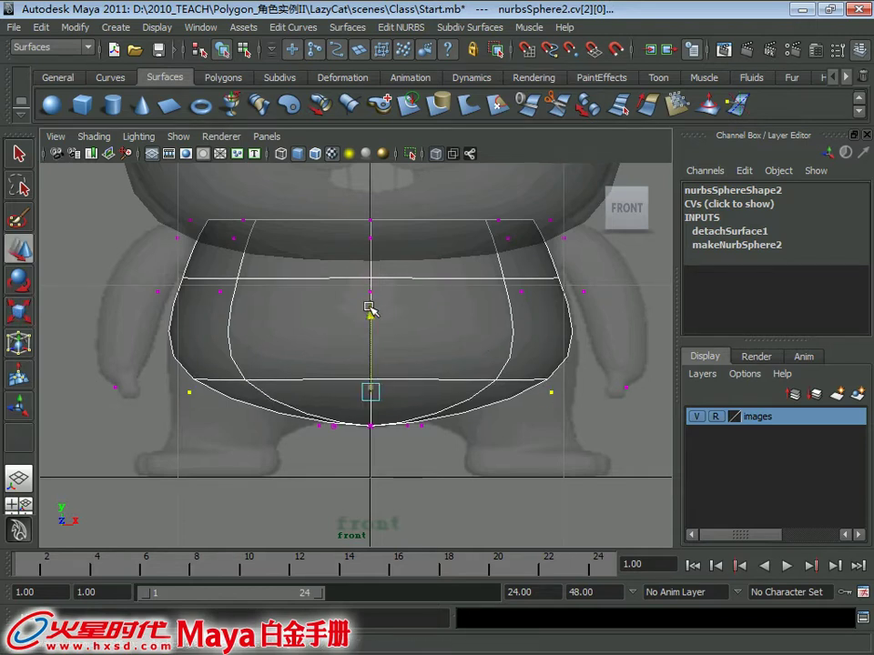
{"action": "key", "text": "ctrl+z"}
{"action": "left_click_drag", "start_coordinate": [336, 367], "coordinate": [382, 399]}
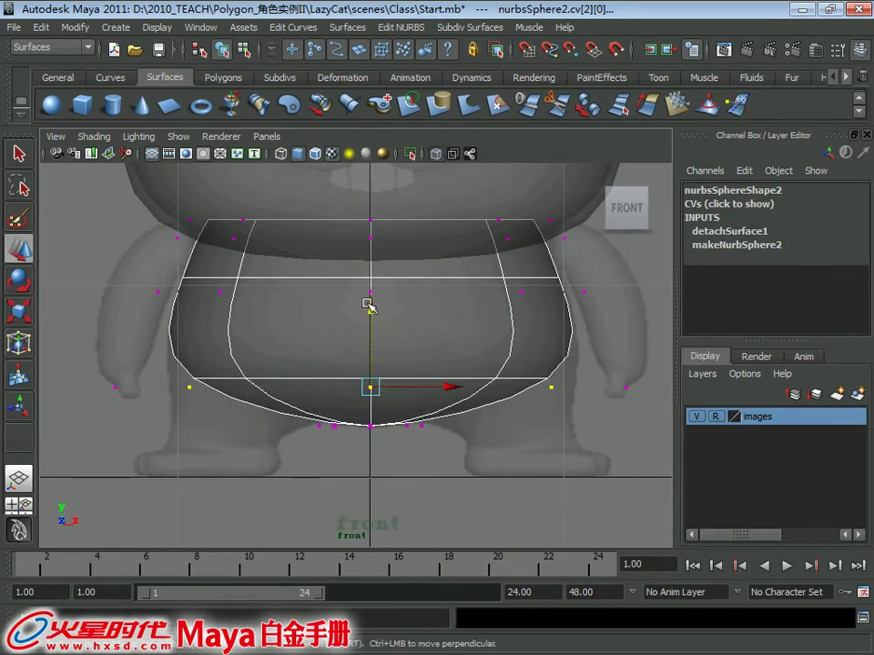
{"action": "left_click_drag", "start_coordinate": [369, 305], "coordinate": [374, 337]}
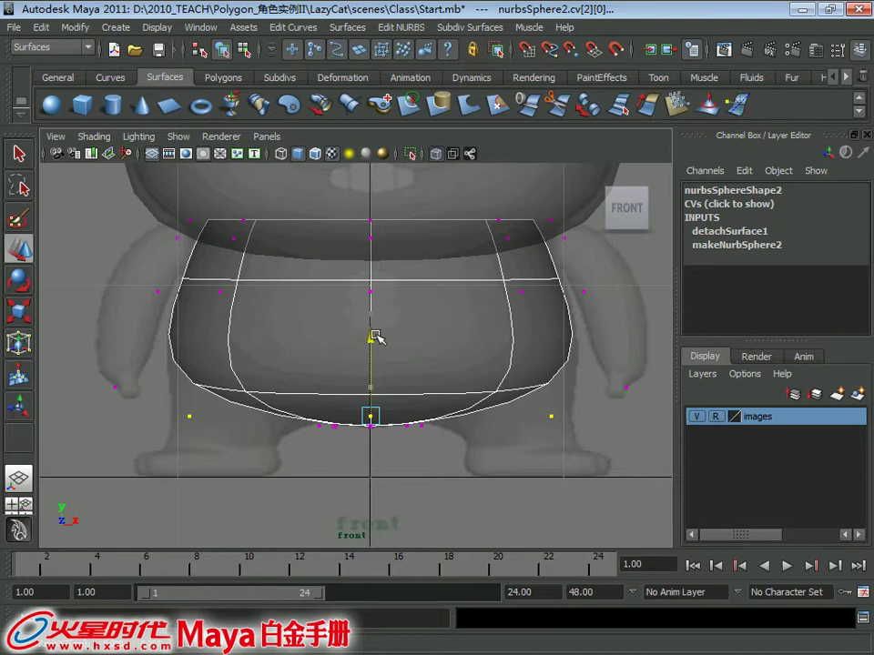
Step: Orbit the perspective view to check the reshaped bowl
{"action": "key", "text": "space"}
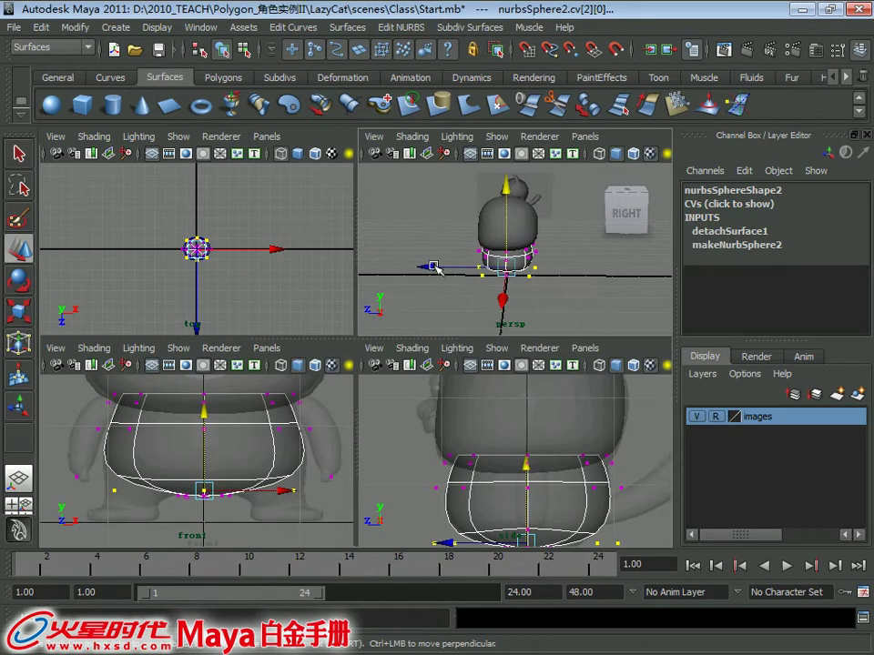
{"action": "key", "text": "space"}
{"action": "left_click_drag", "start_coordinate": [446, 285], "coordinate": [331, 381], "text": "alt"}
{"action": "right_click", "coordinate": [331, 380]}
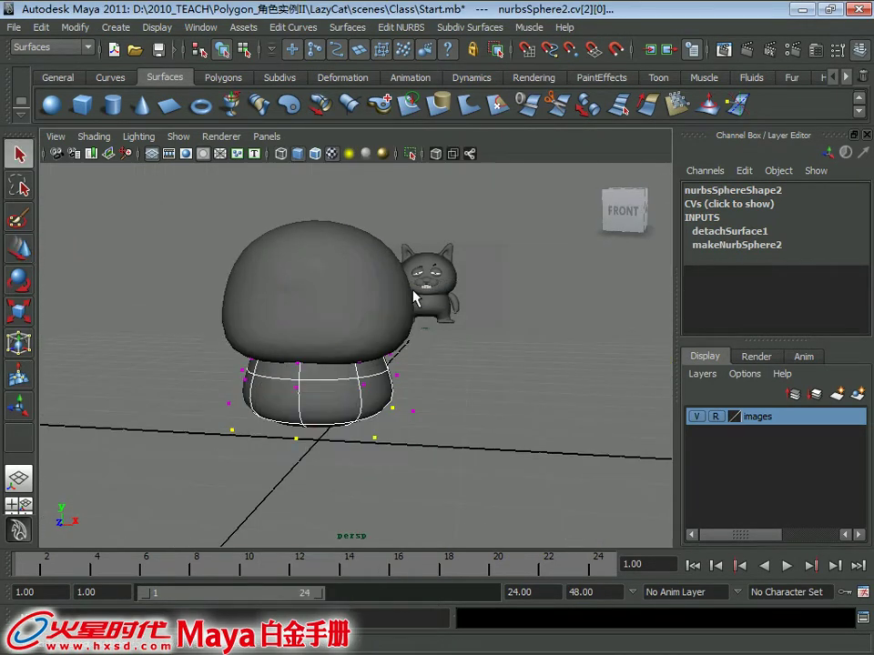
Step: Return to object mode, frame the belly surface in the front view and show its CVs
{"action": "left_click", "coordinate": [519, 439]}
{"action": "mouse_move", "coordinate": [518, 438]}
{"action": "left_mouse_down", "text": "alt"}
{"action": "mouse_move", "coordinate": [312, 366]}
{"action": "mouse_move", "coordinate": [473, 394]}
{"action": "mouse_move", "coordinate": [248, 398]}
{"action": "mouse_move", "coordinate": [405, 337]}
{"action": "mouse_move", "coordinate": [433, 335]}
{"action": "left_mouse_up", "text": "alt"}
{"action": "key", "text": "space"}
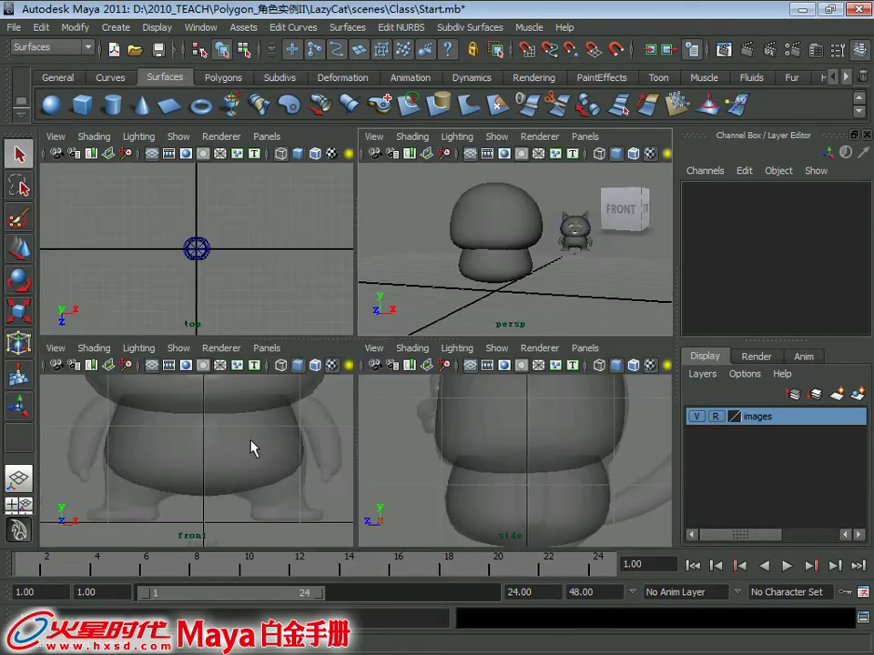
{"action": "key", "text": "space"}
{"action": "mouse_move", "coordinate": [334, 401]}
{"action": "middle_mouse_down", "text": "alt"}
{"action": "mouse_move", "coordinate": [260, 398]}
{"action": "mouse_move", "coordinate": [261, 374]}
{"action": "middle_mouse_up", "text": "alt"}
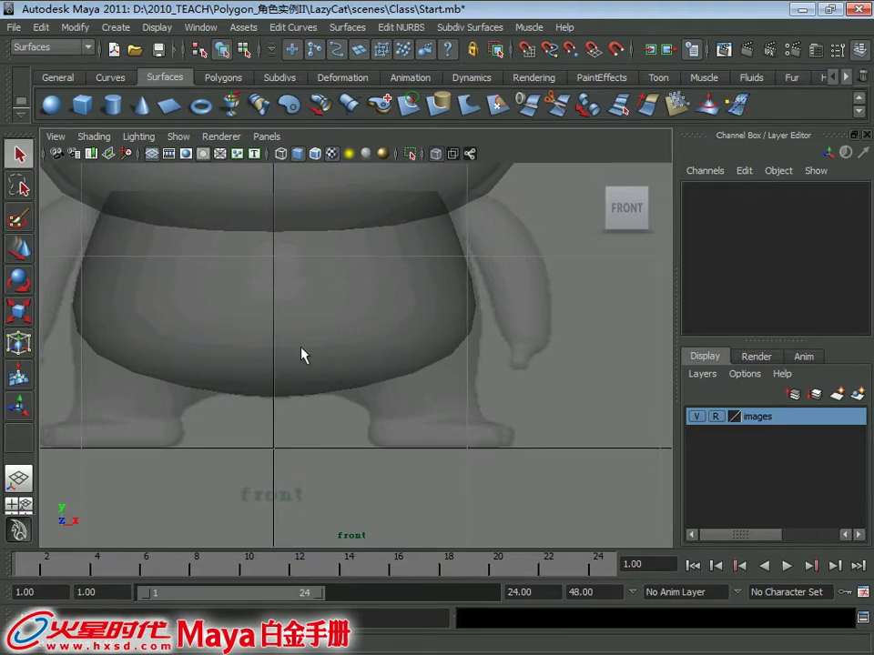
{"action": "left_click", "coordinate": [360, 331]}
{"action": "middle_click_drag", "start_coordinate": [360, 331], "coordinate": [335, 292], "text": "alt"}
{"action": "mouse_move", "coordinate": [334, 292]}
{"action": "right_mouse_down", "text": "alt"}
{"action": "mouse_move", "coordinate": [318, 329]}
{"action": "mouse_move", "coordinate": [263, 314]}
{"action": "right_mouse_up", "text": "alt"}
Step: Fine-tune the height of the belly's bottom CV
{"action": "left_click_drag", "start_coordinate": [342, 386], "coordinate": [342, 386]}
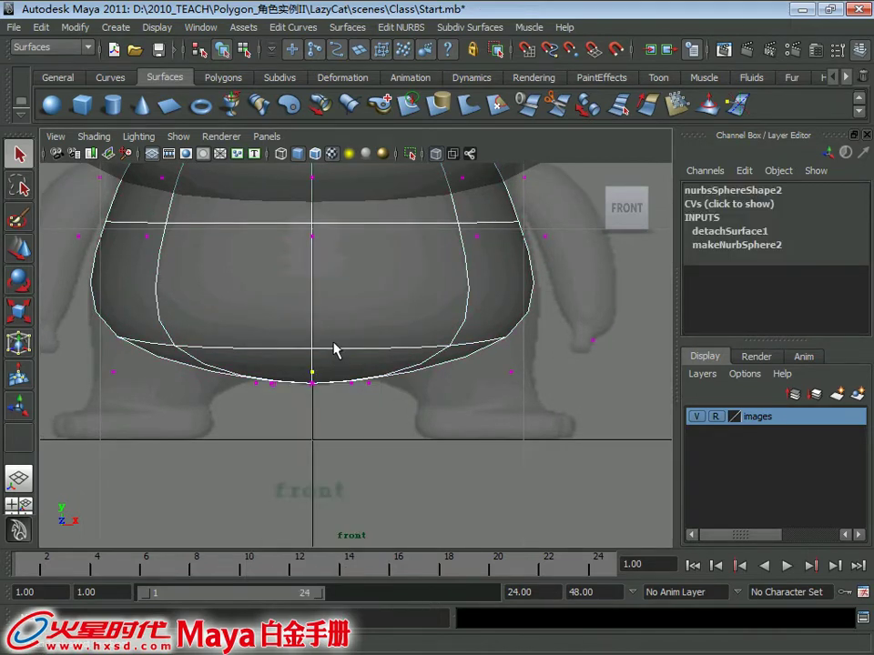
{"action": "key", "text": "w"}
{"action": "mouse_move", "coordinate": [317, 292]}
{"action": "left_mouse_down"}
{"action": "mouse_move", "coordinate": [317, 411]}
{"action": "mouse_move", "coordinate": [320, 294]}
{"action": "left_mouse_up"}
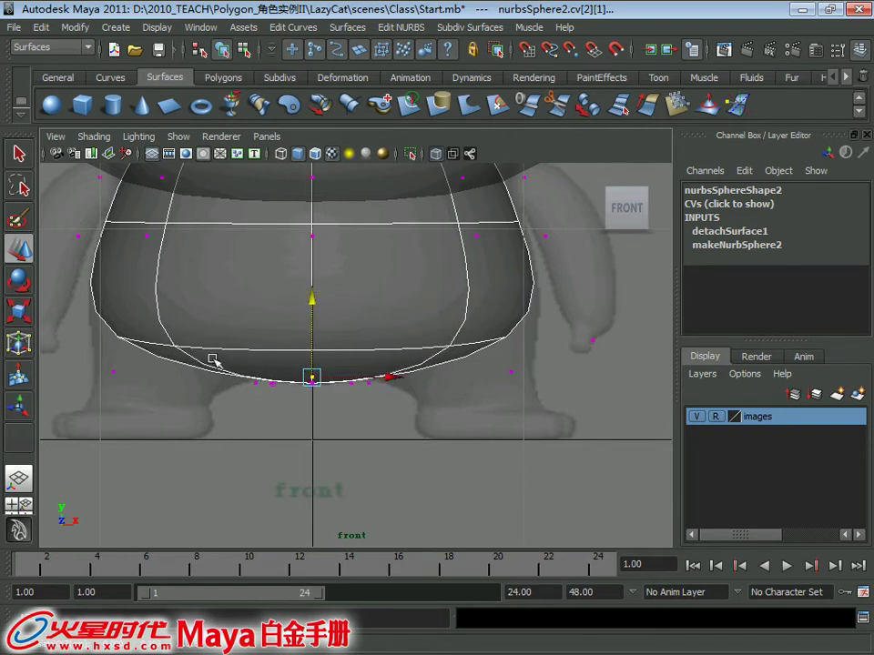
{"action": "left_click_drag", "start_coordinate": [307, 315], "coordinate": [307, 287]}
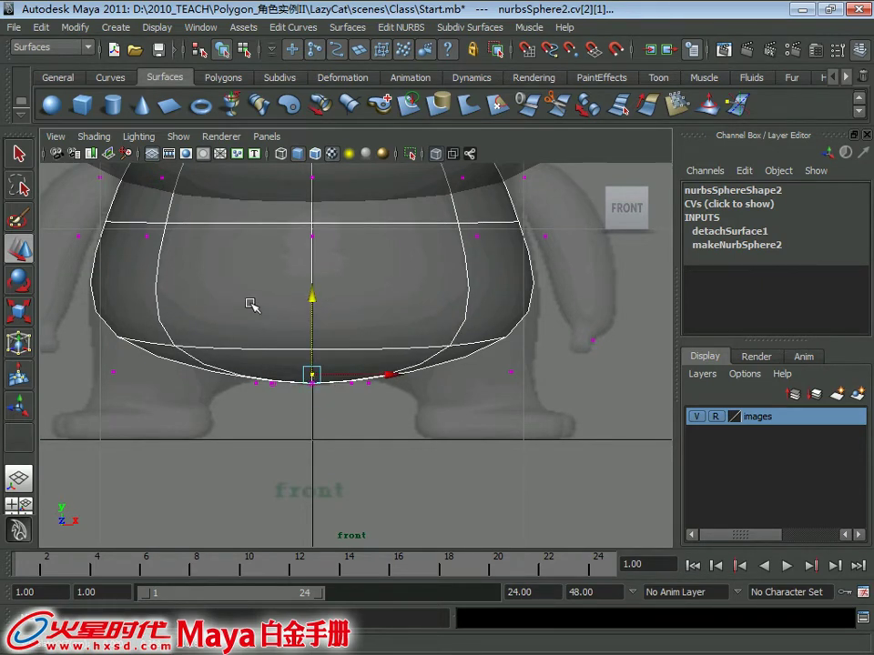
{"action": "scroll", "coordinate": [251, 305], "scroll_direction": "down", "scroll_amount": 3}
{"action": "scroll", "coordinate": [288, 297], "scroll_direction": "up", "scroll_amount": 1}
Step: Lower the belly's middle CV row slightly, then return to object mode
{"action": "mouse_move", "coordinate": [333, 230]}
{"action": "left_mouse_down"}
{"action": "mouse_move", "coordinate": [327, 273]}
{"action": "mouse_move", "coordinate": [322, 255]}
{"action": "left_mouse_up"}
{"action": "key", "text": "ctrl+z"}
{"action": "left_click_drag", "start_coordinate": [187, 290], "coordinate": [464, 343]}
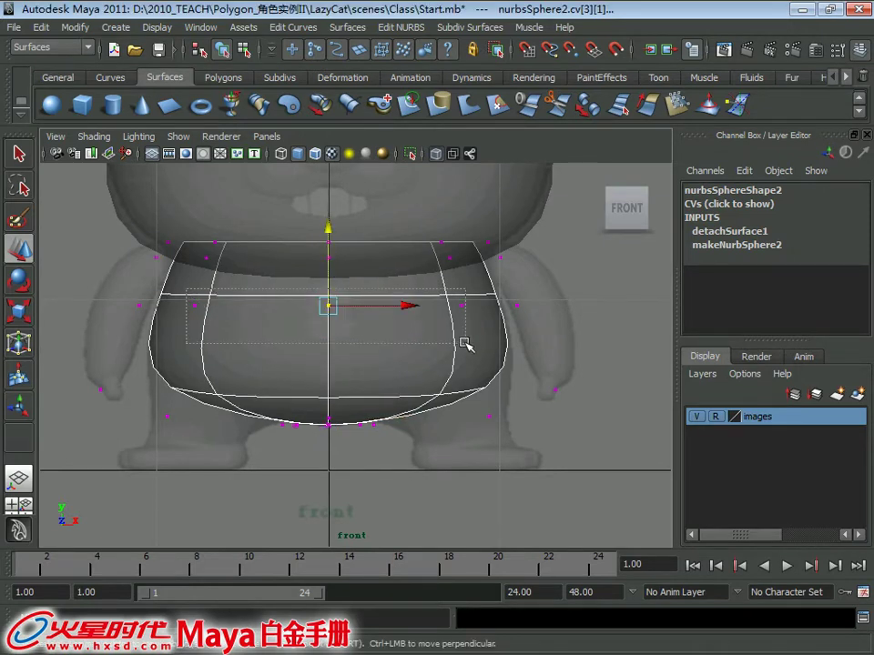
{"action": "left_click_drag", "start_coordinate": [331, 235], "coordinate": [333, 253]}
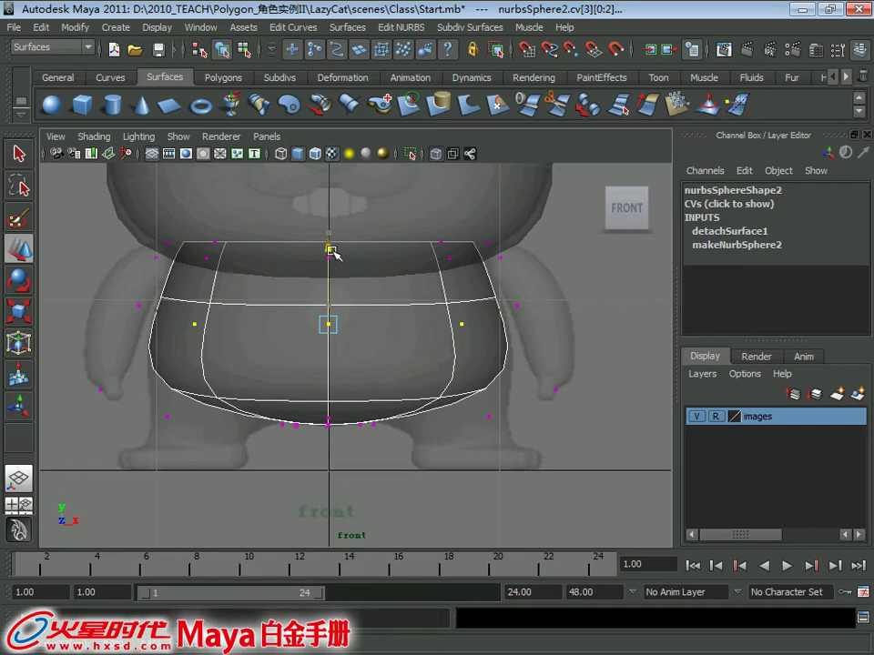
{"action": "left_click_drag", "start_coordinate": [242, 269], "coordinate": [182, 342], "text": "shift"}
{"action": "left_click_drag", "start_coordinate": [330, 259], "coordinate": [335, 267]}
{"action": "key", "text": "q"}
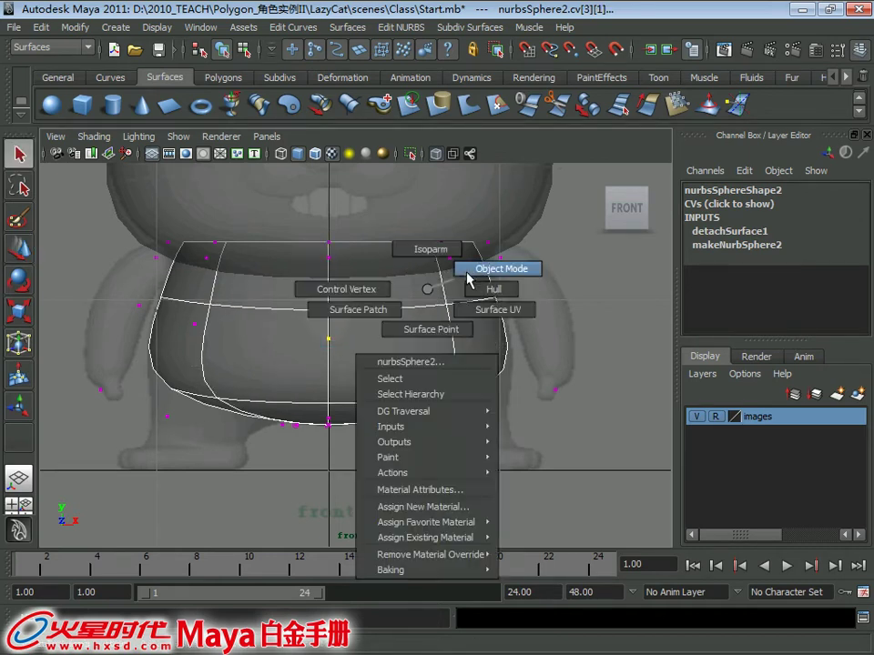
{"action": "right_click_drag", "start_coordinate": [426, 304], "coordinate": [496, 269]}
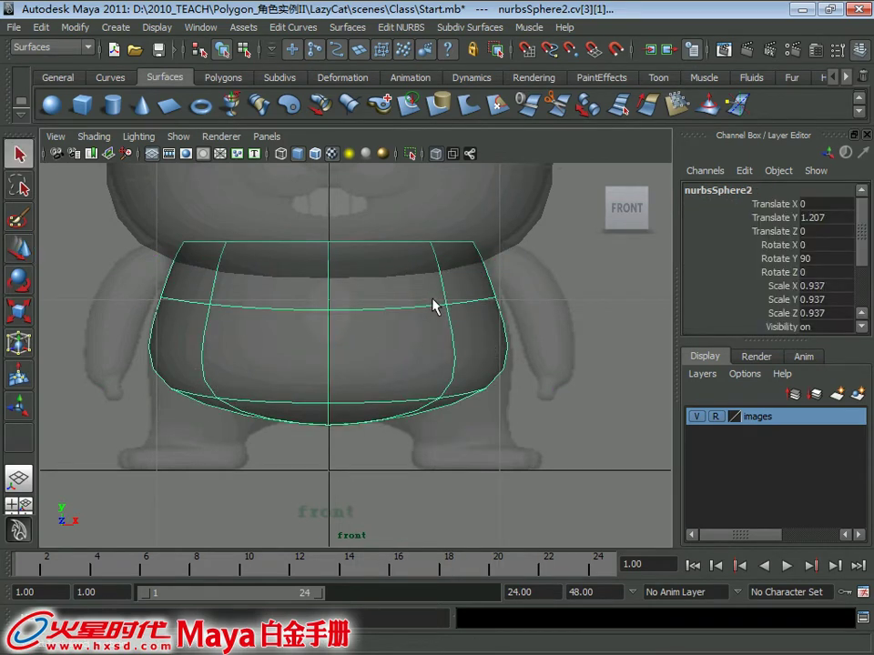
Step: Create a NURBS cylinder and rotate it to -180 about Y
{"action": "left_click", "coordinate": [112, 106]}
{"action": "key", "text": "space"}
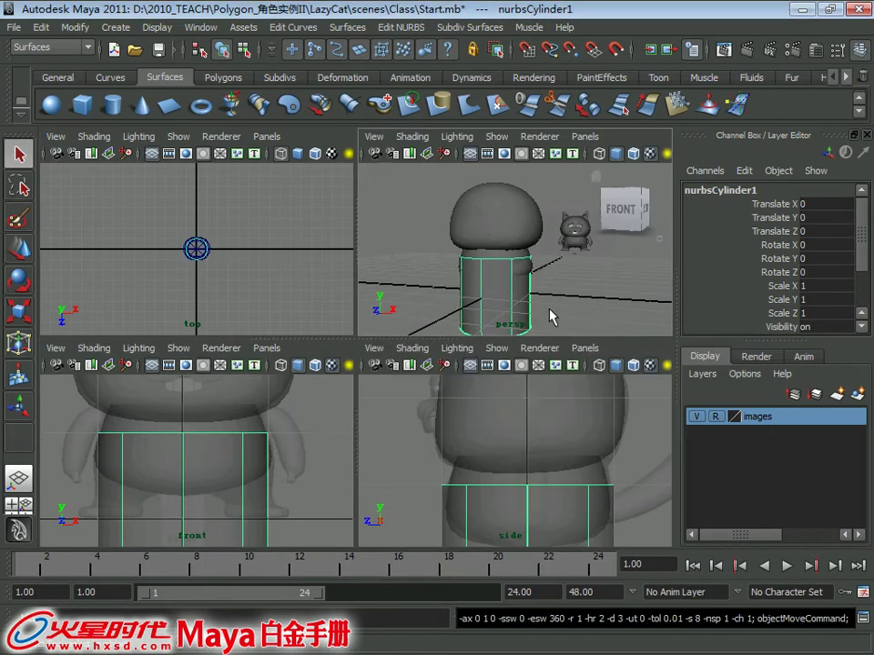
{"action": "key", "text": "space"}
{"action": "key", "text": "e"}
{"action": "mouse_move", "coordinate": [381, 423]}
{"action": "left_mouse_down", "text": "alt"}
{"action": "mouse_move", "coordinate": [507, 413]}
{"action": "mouse_move", "coordinate": [390, 419]}
{"action": "mouse_move", "coordinate": [331, 438]}
{"action": "mouse_move", "coordinate": [387, 441]}
{"action": "mouse_move", "coordinate": [218, 415]}
{"action": "left_mouse_up", "text": "alt"}
{"action": "left_click_drag", "start_coordinate": [355, 425], "coordinate": [264, 435]}
{"action": "type", "text": "-18"}
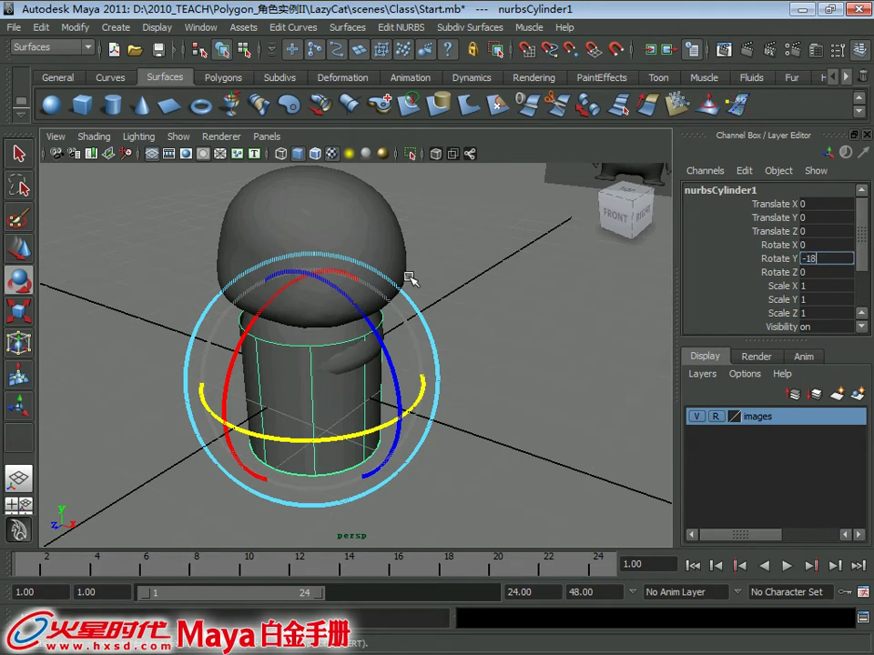
{"action": "type", "text": "0"}
{"action": "key", "text": "Return"}
Step: Scale the cylinder to 0.214 and move it up onto the leg in the front view
{"action": "mouse_move", "coordinate": [166, 354]}
{"action": "left_mouse_down", "text": "alt"}
{"action": "mouse_move", "coordinate": [289, 337]}
{"action": "mouse_move", "coordinate": [302, 332]}
{"action": "mouse_move", "coordinate": [240, 331]}
{"action": "mouse_move", "coordinate": [283, 331]}
{"action": "mouse_move", "coordinate": [329, 316]}
{"action": "left_mouse_up", "text": "alt"}
{"action": "key", "text": "w"}
{"action": "scroll", "coordinate": [302, 332], "scroll_direction": "up", "scroll_amount": 3}
{"action": "scroll", "coordinate": [314, 341], "scroll_direction": "up", "scroll_amount": 1}
{"action": "key", "text": "r"}
{"action": "scroll", "coordinate": [323, 348], "scroll_direction": "up", "scroll_amount": 3}
{"action": "key", "text": "w"}
{"action": "key", "text": "space"}
{"action": "key", "text": "space"}
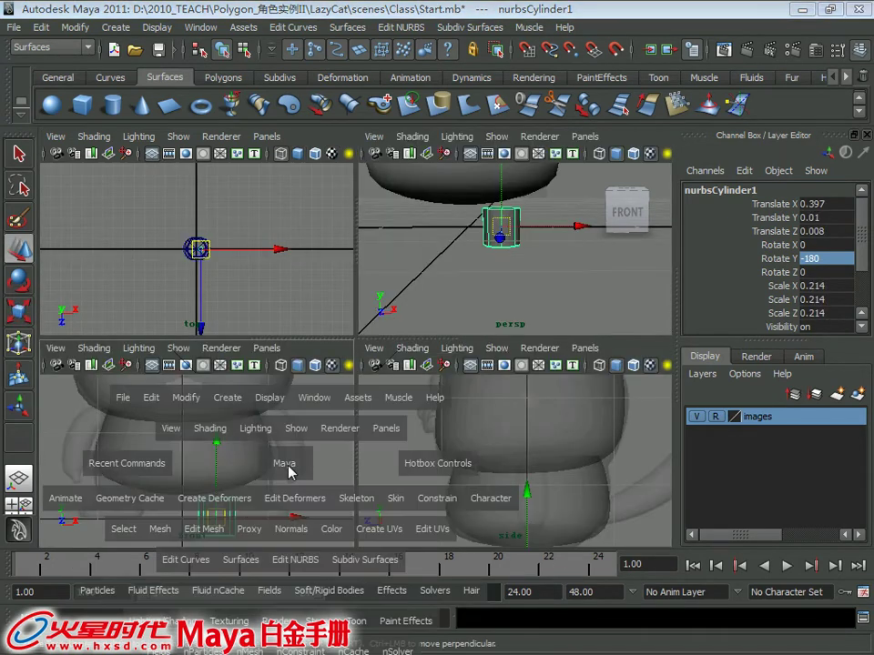
{"action": "scroll", "coordinate": [282, 438], "scroll_direction": "up", "scroll_amount": 2}
{"action": "mouse_move", "coordinate": [342, 435]}
{"action": "left_mouse_down"}
{"action": "mouse_move", "coordinate": [432, 326]}
{"action": "mouse_move", "coordinate": [439, 344]}
{"action": "left_mouse_up"}
Step: Select the belly and head spheres together
{"action": "left_click", "coordinate": [342, 307]}
{"action": "scroll", "coordinate": [296, 318], "scroll_direction": "down", "scroll_amount": 2}
{"action": "middle_click_drag", "start_coordinate": [296, 318], "coordinate": [295, 359], "text": "alt"}
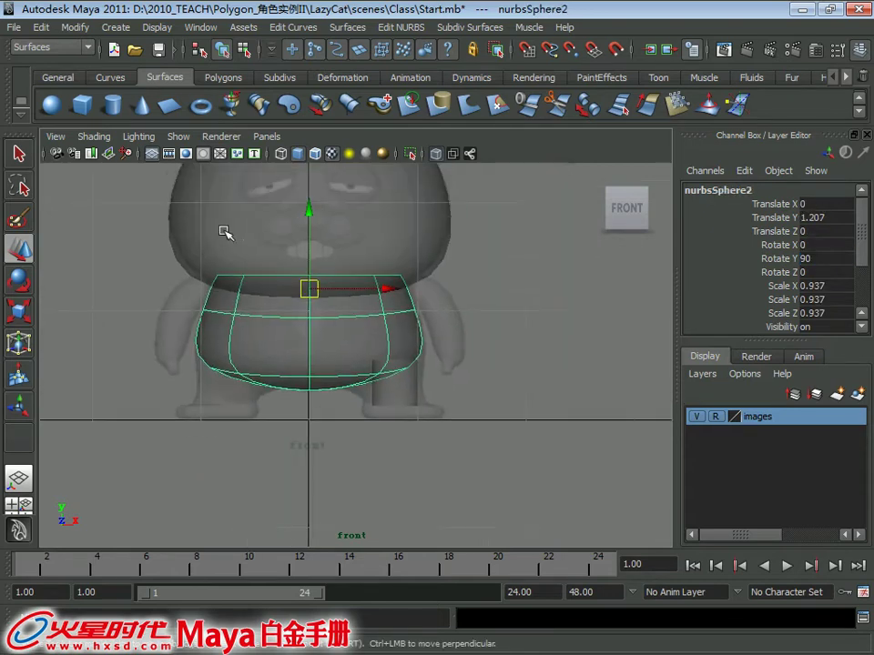
{"action": "left_click", "coordinate": [223, 232]}
{"action": "scroll", "coordinate": [604, 357], "scroll_direction": "up", "scroll_amount": 2}
Step: Hide the head and belly spheres and nudge the leg cylinder into place in the front view
{"action": "key", "text": "ctrl+h"}
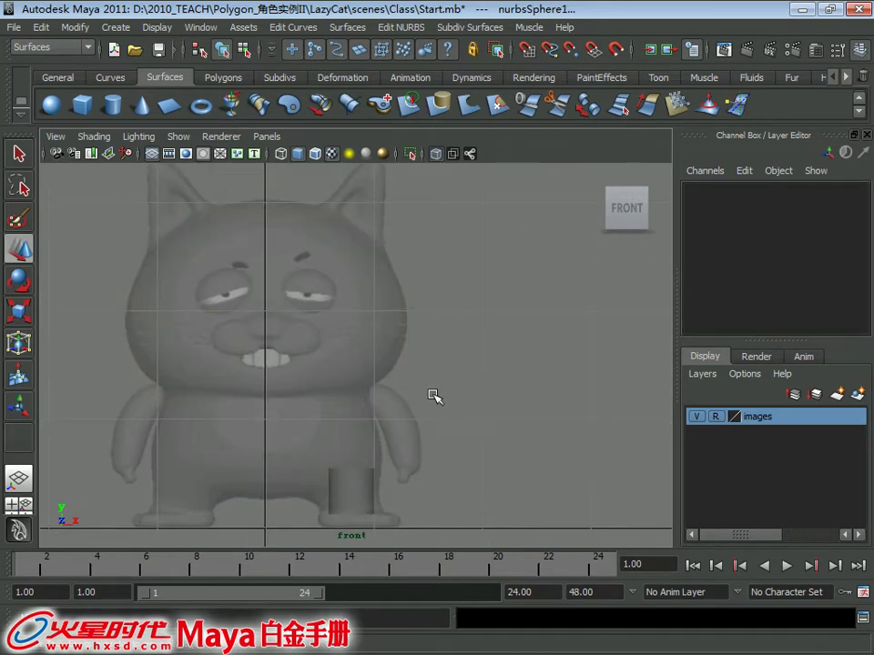
{"action": "scroll", "coordinate": [357, 257], "scroll_direction": "up", "scroll_amount": 2}
{"action": "scroll", "coordinate": [413, 398], "scroll_direction": "up", "scroll_amount": 3}
{"action": "left_click", "coordinate": [379, 297]}
{"action": "scroll", "coordinate": [379, 297], "scroll_direction": "up", "scroll_amount": 1}
{"action": "scroll", "coordinate": [386, 302], "scroll_direction": "up", "scroll_amount": 1}
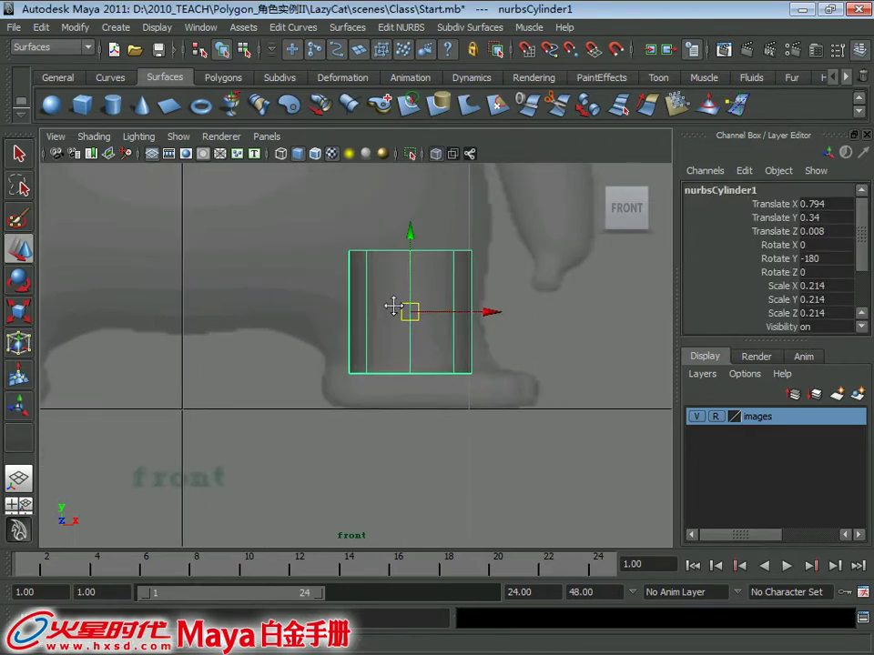
{"action": "left_click_drag", "start_coordinate": [407, 315], "coordinate": [407, 307]}
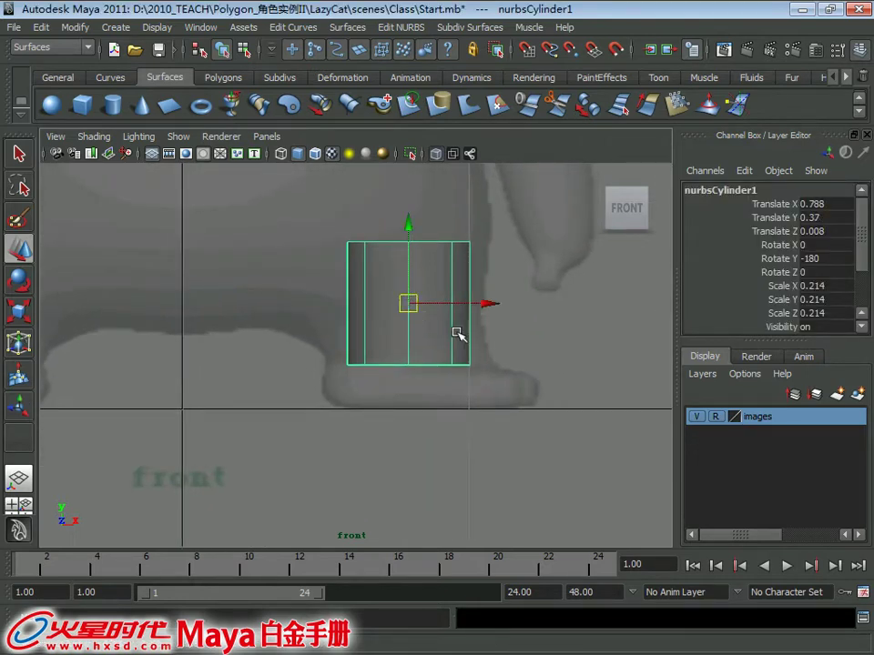
{"action": "key", "text": "e"}
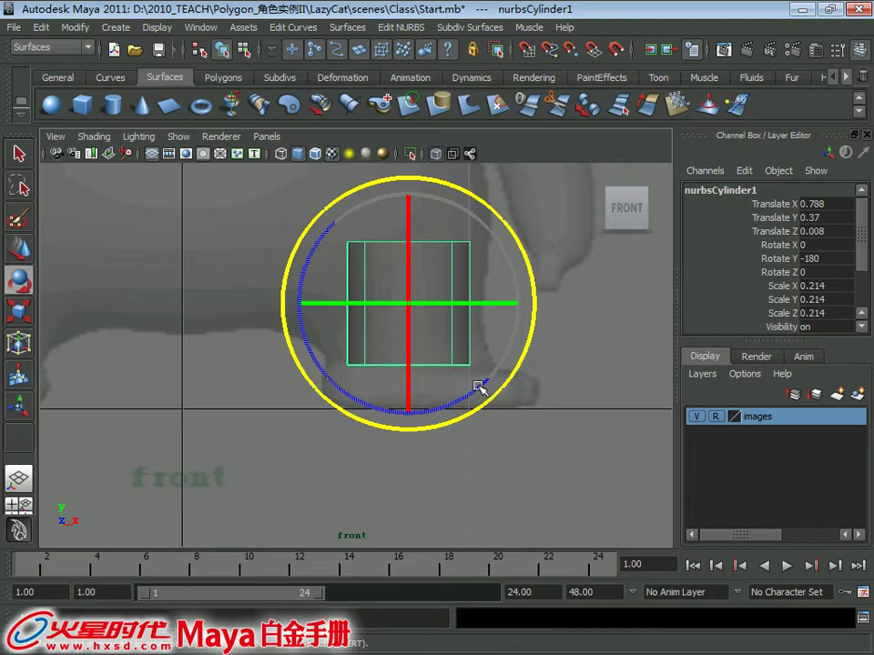
{"action": "left_click_drag", "start_coordinate": [479, 387], "coordinate": [489, 385]}
{"action": "key", "text": "ctrl+z"}
{"action": "key", "text": "w"}
{"action": "left_click_drag", "start_coordinate": [407, 302], "coordinate": [435, 307]}
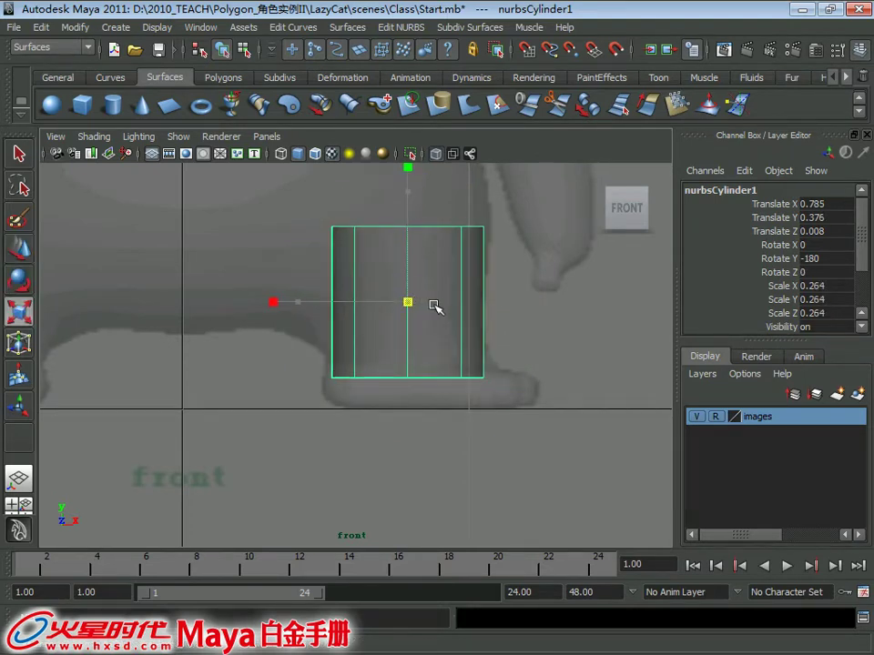
Step: Align the cylinder with the leg from the side, reaching Translate 0.785, 0.376, -0.057
{"action": "key", "text": "space"}
{"action": "key", "text": "space"}
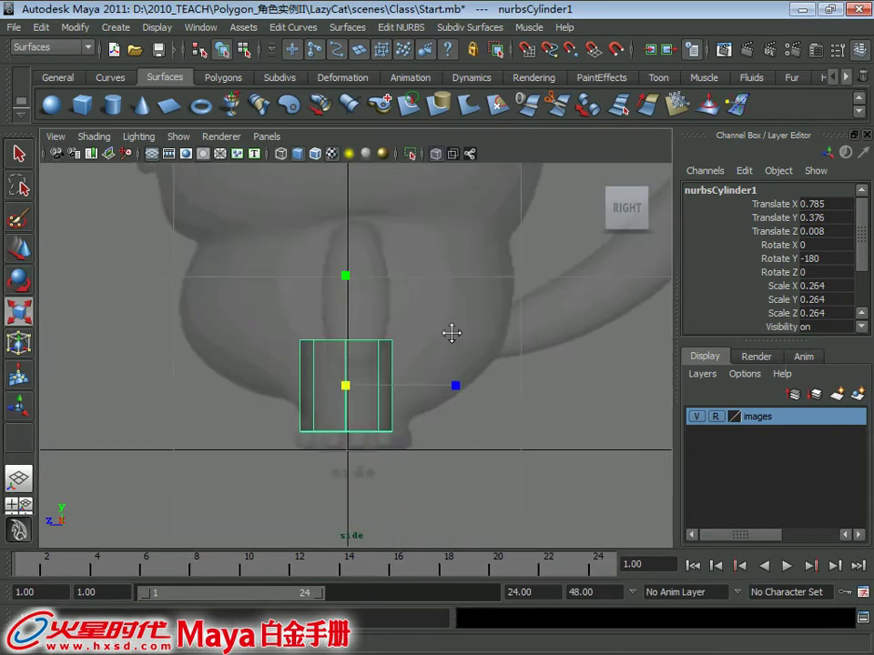
{"action": "key", "text": "w"}
{"action": "scroll", "coordinate": [366, 365], "scroll_direction": "up", "scroll_amount": 1}
{"action": "left_click_drag", "start_coordinate": [265, 323], "coordinate": [281, 326]}
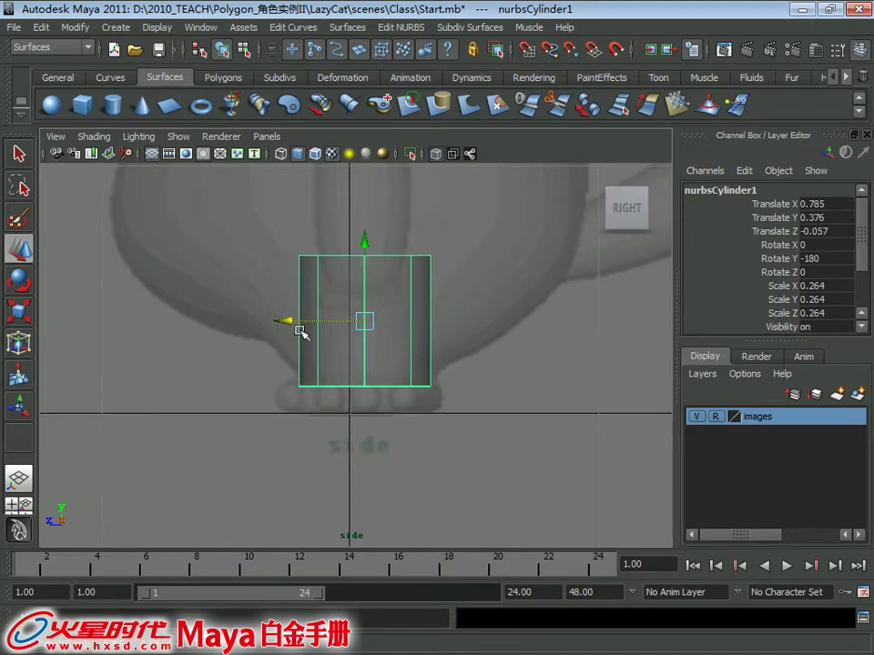
{"action": "key", "text": "q"}
{"action": "key", "text": "space"}
{"action": "key", "text": "space"}
{"action": "mouse_move", "coordinate": [406, 313]}
{"action": "right_mouse_down"}
{"action": "mouse_move", "coordinate": [453, 318]}
{"action": "mouse_move", "coordinate": [471, 292]}
{"action": "right_mouse_up"}
{"action": "left_click_drag", "start_coordinate": [865, 264], "coordinate": [865, 310]}
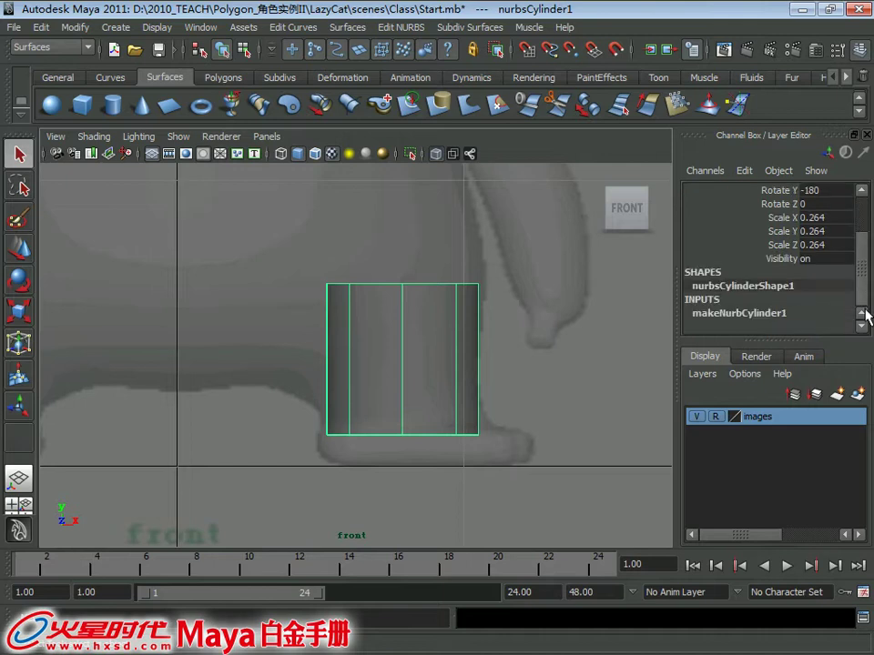
Step: Expand the cylinder's construction inputs to Spans and lower the cylinder slightly
{"action": "left_click", "coordinate": [774, 314]}
{"action": "left_click", "coordinate": [781, 301]}
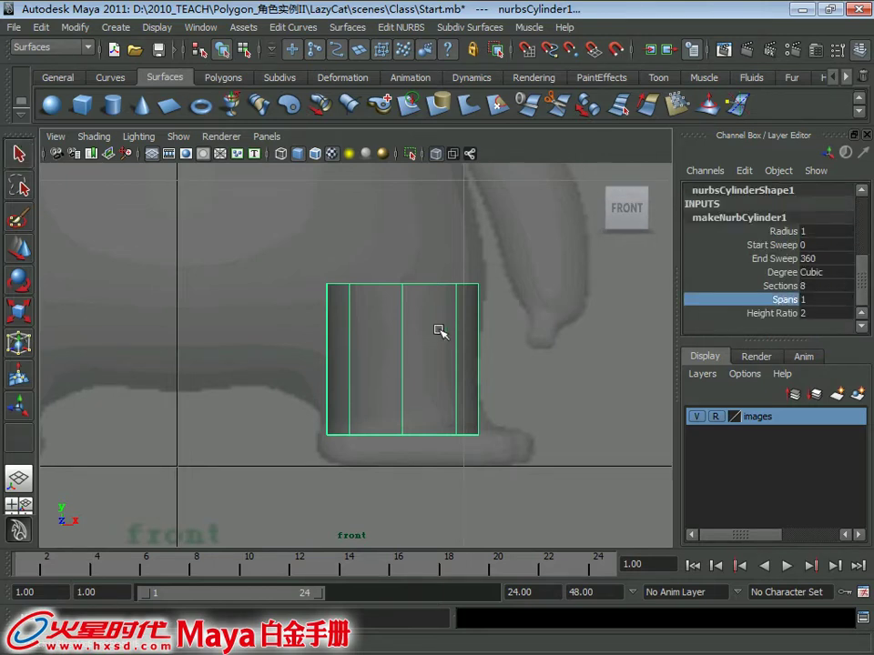
{"action": "key", "text": "w"}
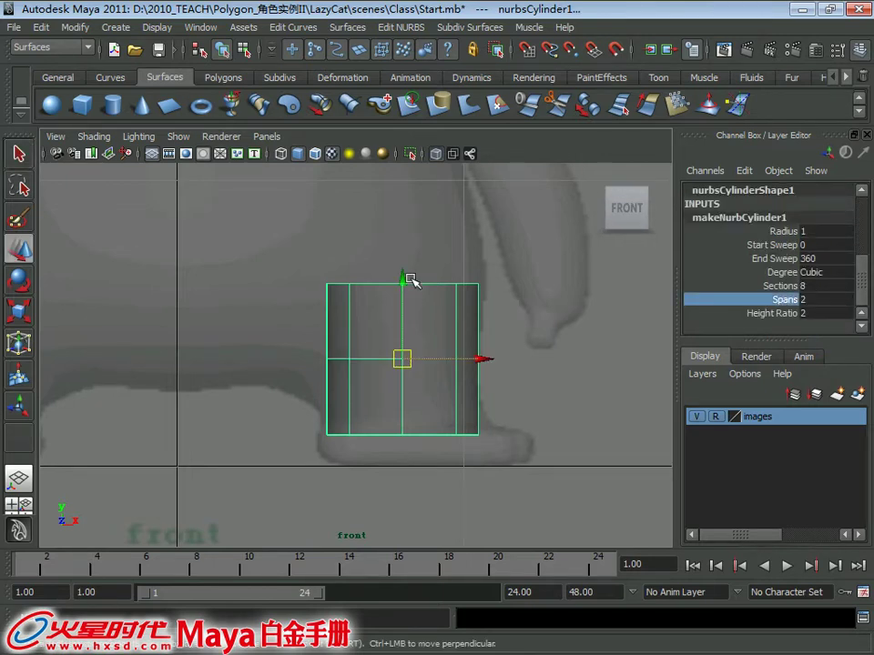
{"action": "left_click_drag", "start_coordinate": [410, 279], "coordinate": [411, 289]}
{"action": "key", "text": "q"}
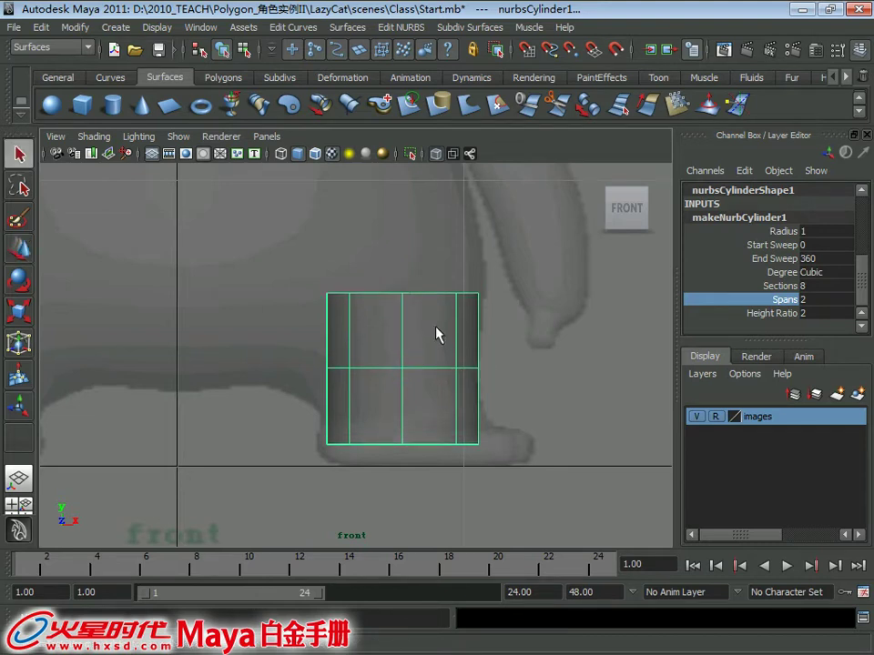
Step: Slant the cylinder's top CV rows and shift them up and to the left
{"action": "right_click_drag", "start_coordinate": [436, 330], "coordinate": [450, 355]}
{"action": "right_click_drag", "start_coordinate": [424, 304], "coordinate": [450, 353]}
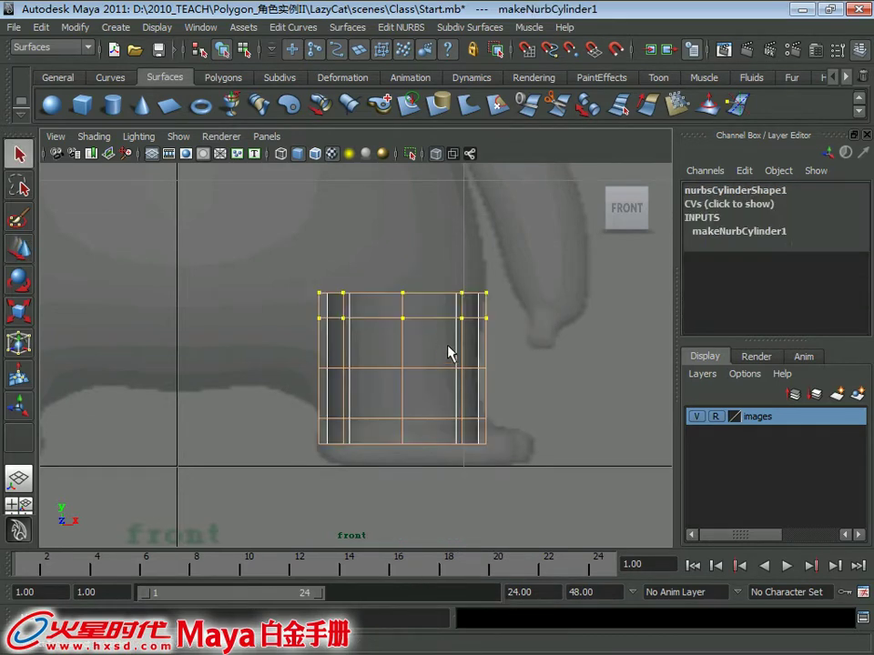
{"action": "left_click_drag", "start_coordinate": [305, 278], "coordinate": [496, 330]}
{"action": "key", "text": "e"}
{"action": "left_click_drag", "start_coordinate": [472, 397], "coordinate": [497, 343]}
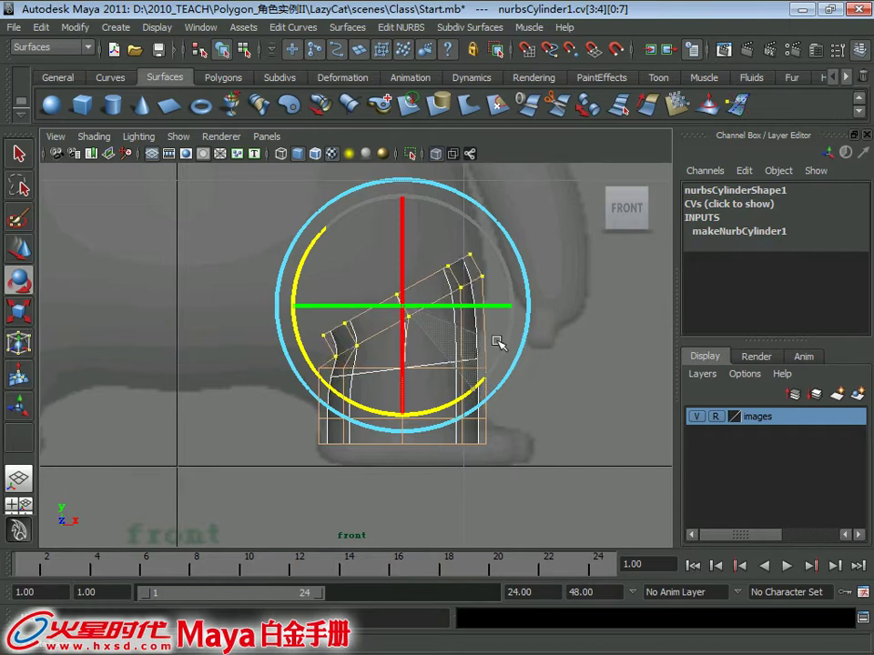
{"action": "key", "text": "w"}
{"action": "mouse_move", "coordinate": [407, 312]}
{"action": "left_mouse_down"}
{"action": "mouse_move", "coordinate": [371, 287]}
{"action": "mouse_move", "coordinate": [415, 270]}
{"action": "mouse_move", "coordinate": [372, 273]}
{"action": "mouse_move", "coordinate": [380, 279]}
{"action": "left_mouse_up"}
{"action": "key", "text": "r"}
{"action": "key", "text": "w"}
{"action": "key", "text": "q"}
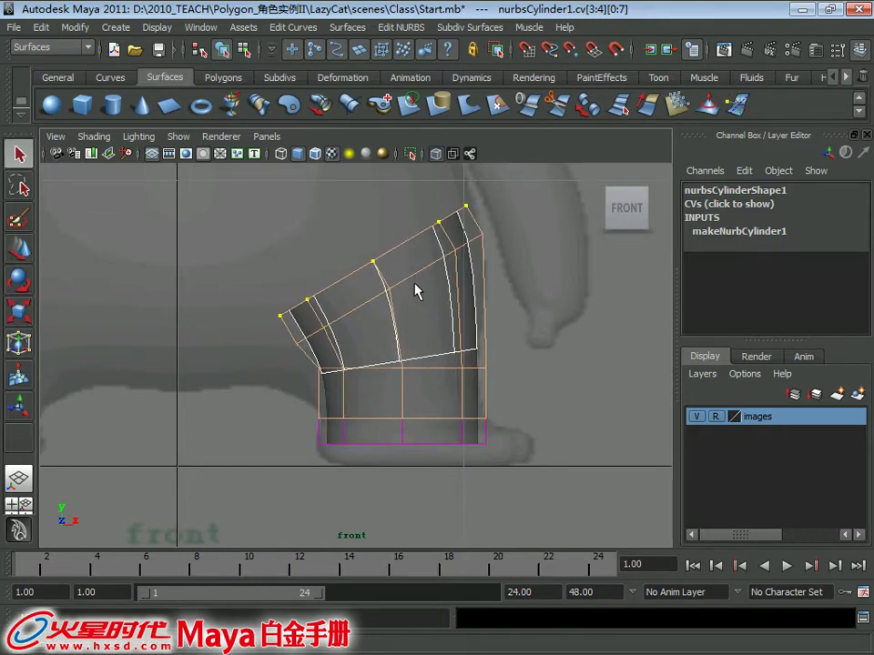
Step: Move the two uppermost CV rows further left and up
{"action": "left_click", "coordinate": [415, 288]}
{"action": "key", "text": "w"}
{"action": "left_click", "coordinate": [376, 273], "text": "shift"}
{"action": "left_click_drag", "start_coordinate": [376, 273], "coordinate": [377, 252]}
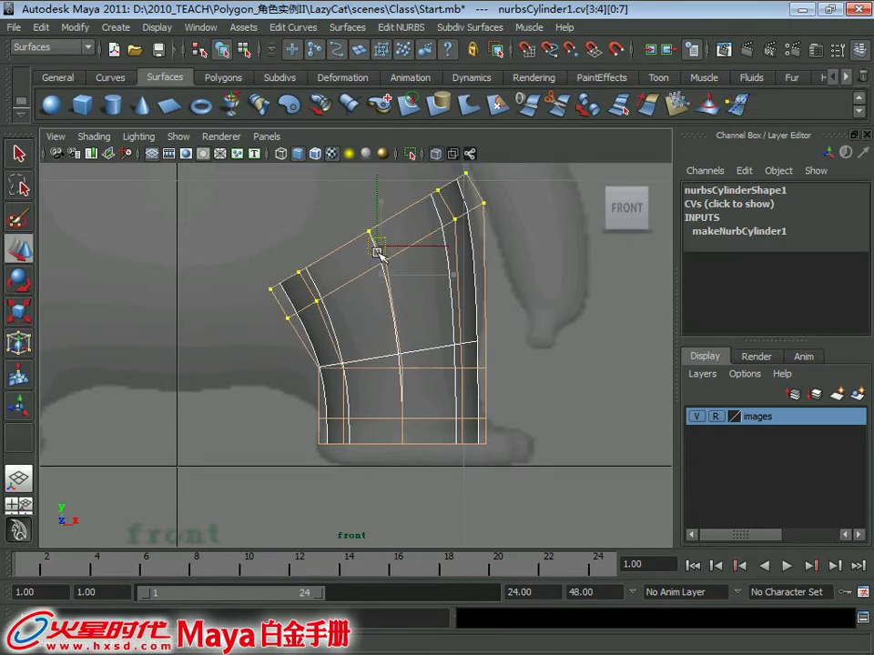
{"action": "middle_click_drag", "start_coordinate": [378, 253], "coordinate": [423, 330], "text": "alt"}
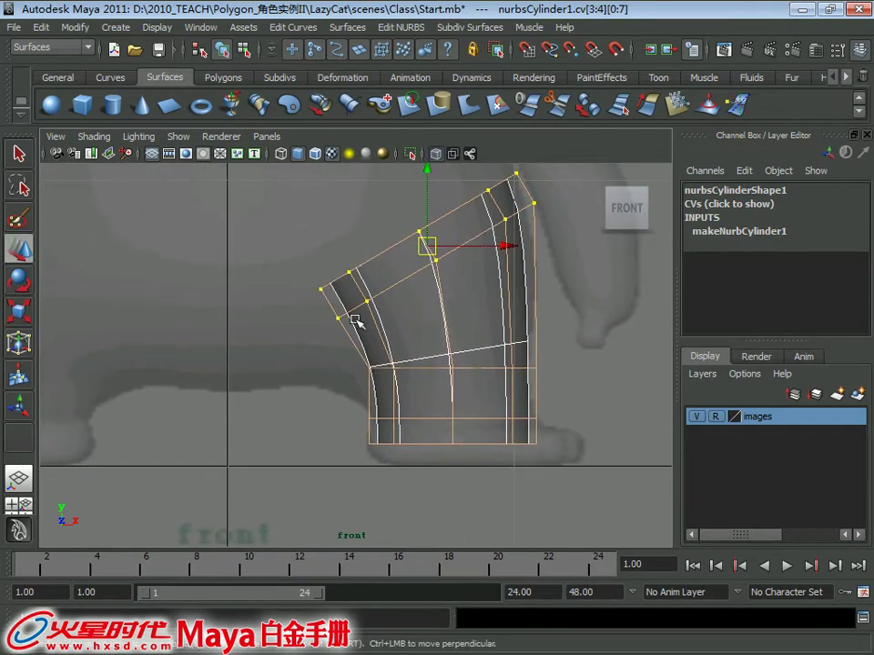
Step: Rotate the top-left CVs and move them left and down
{"action": "right_click_drag", "start_coordinate": [361, 311], "coordinate": [302, 278]}
{"action": "left_click_drag", "start_coordinate": [302, 264], "coordinate": [371, 345]}
{"action": "key", "text": "e"}
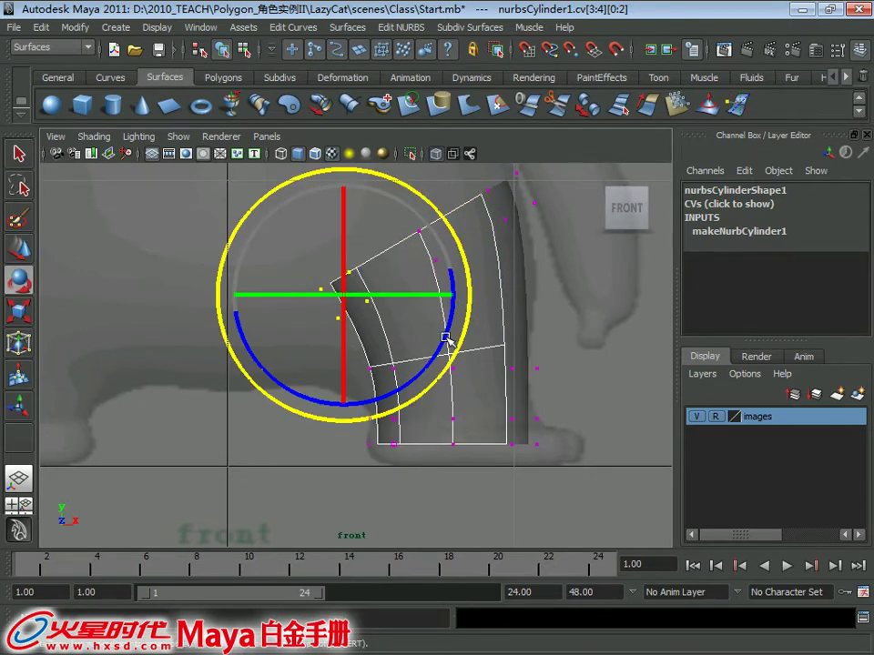
{"action": "left_click_drag", "start_coordinate": [446, 339], "coordinate": [459, 297]}
{"action": "key", "text": "w"}
{"action": "mouse_move", "coordinate": [335, 298]}
{"action": "left_mouse_down"}
{"action": "mouse_move", "coordinate": [300, 323]}
{"action": "mouse_move", "coordinate": [309, 330]}
{"action": "left_mouse_up"}
Step: Select middle-row points and nudge the top tip CVs slightly right
{"action": "left_click", "coordinate": [364, 382]}
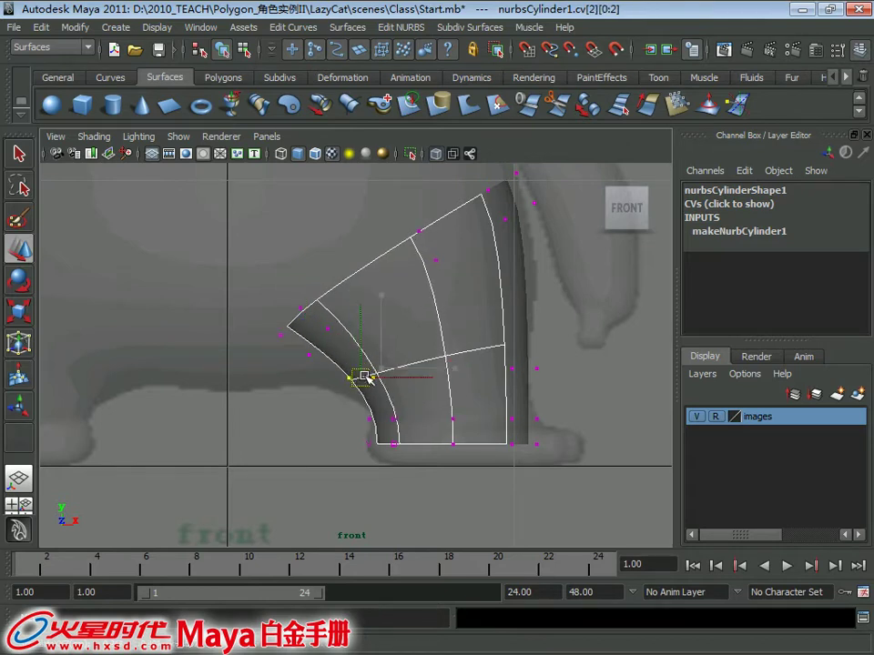
{"action": "left_click", "coordinate": [453, 368]}
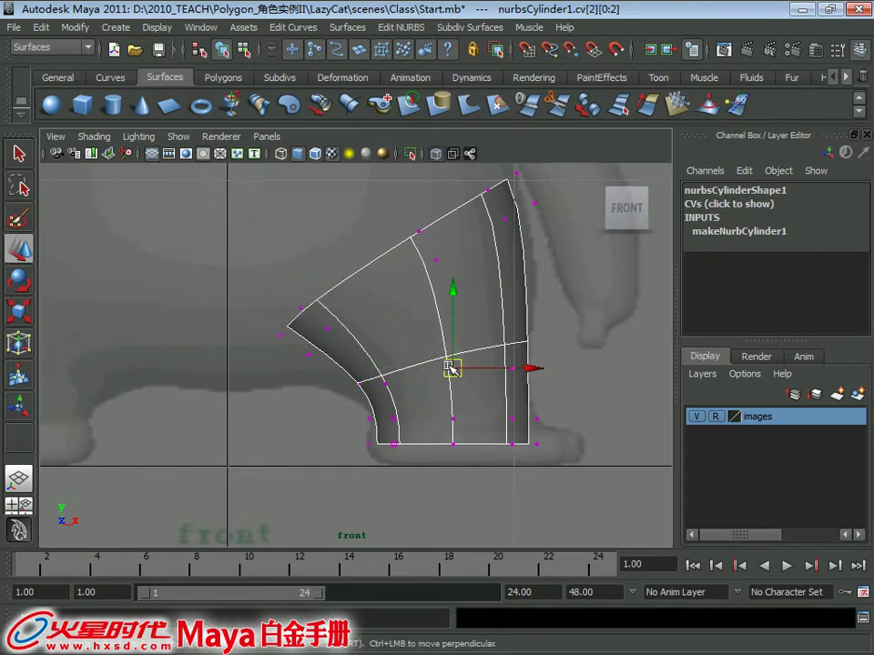
{"action": "middle_click_drag", "start_coordinate": [467, 237], "coordinate": [452, 296], "text": "alt"}
{"action": "left_click_drag", "start_coordinate": [447, 199], "coordinate": [531, 309]}
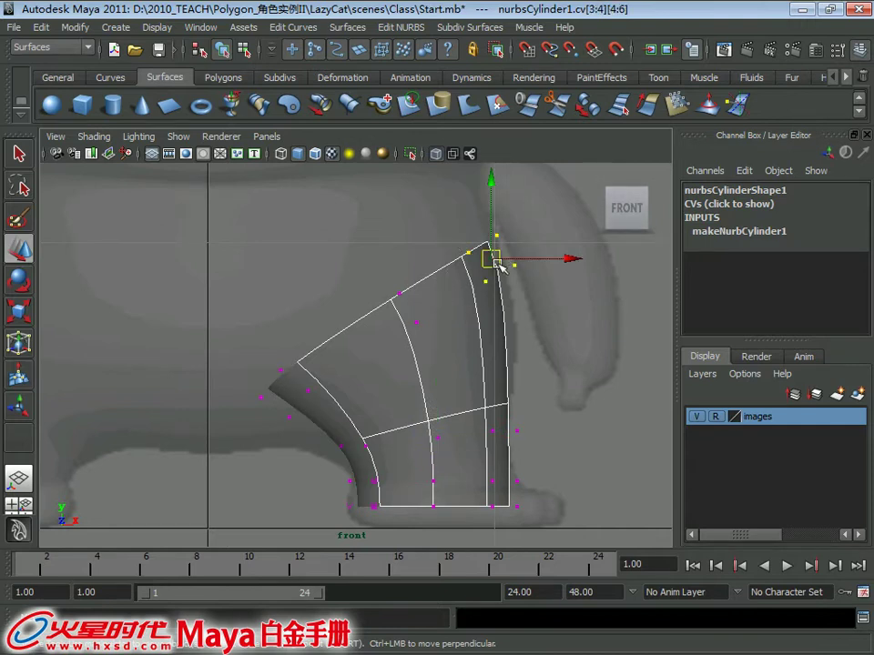
{"action": "left_click_drag", "start_coordinate": [493, 256], "coordinate": [502, 259]}
{"action": "left_click", "coordinate": [417, 323]}
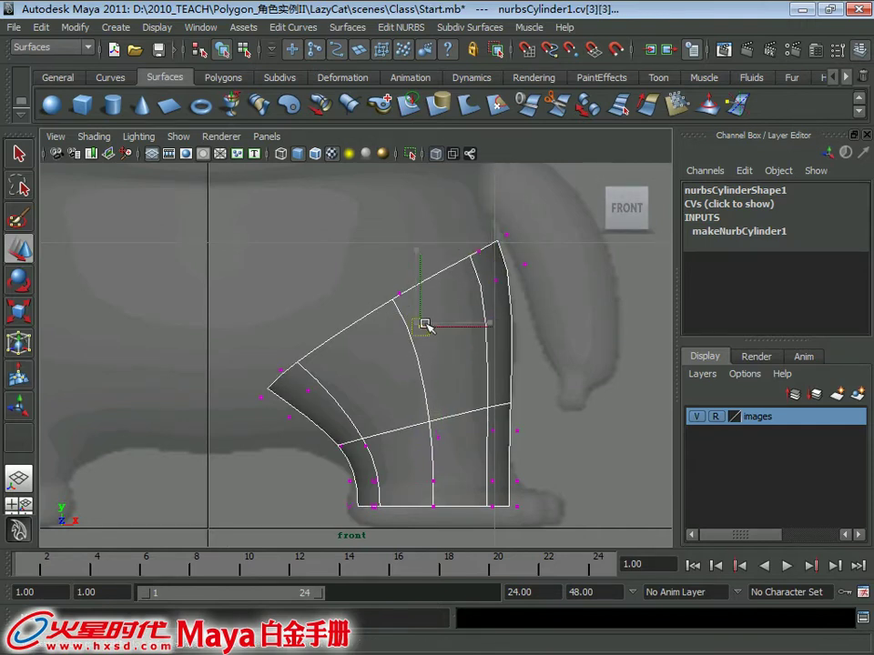
{"action": "middle_click_drag", "start_coordinate": [434, 382], "coordinate": [426, 369], "text": "alt"}
{"action": "middle_click_drag", "start_coordinate": [431, 462], "coordinate": [439, 431], "text": "alt"}
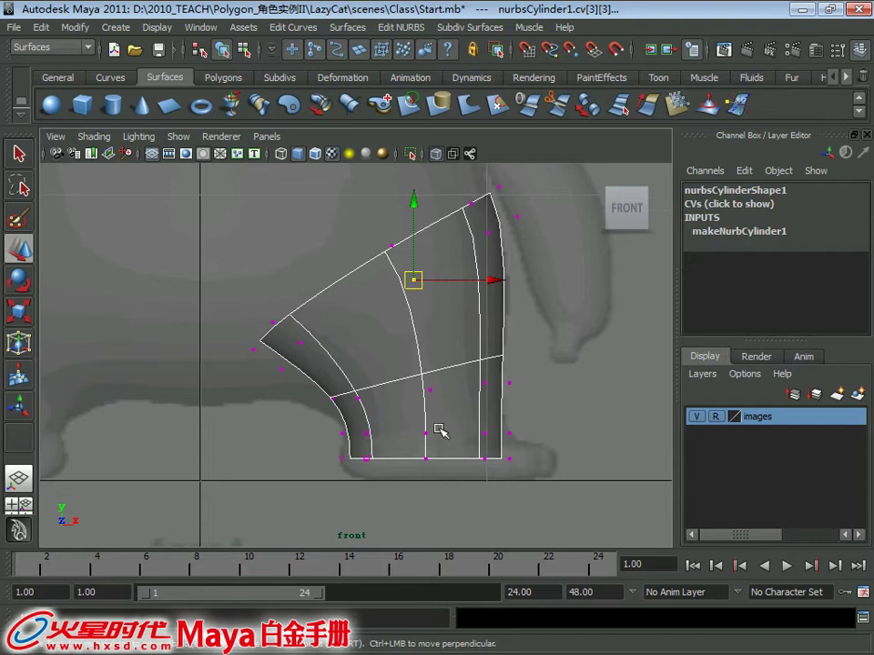
{"action": "key", "text": "ctrl+z"}
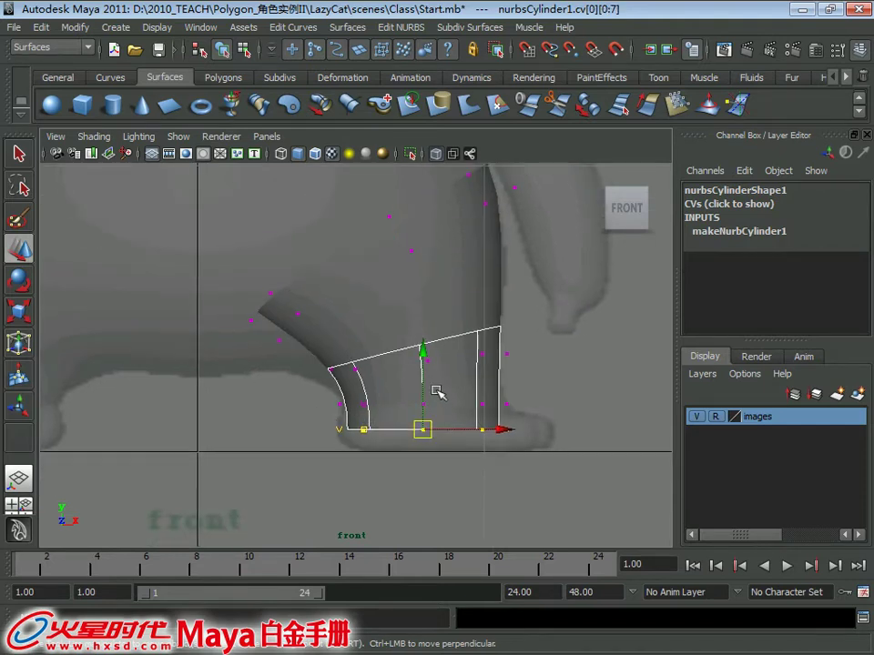
Step: In the side view, scale the top ring of leg CVs out into a wide bowl
{"action": "key", "text": "space"}
{"action": "key", "text": "space"}
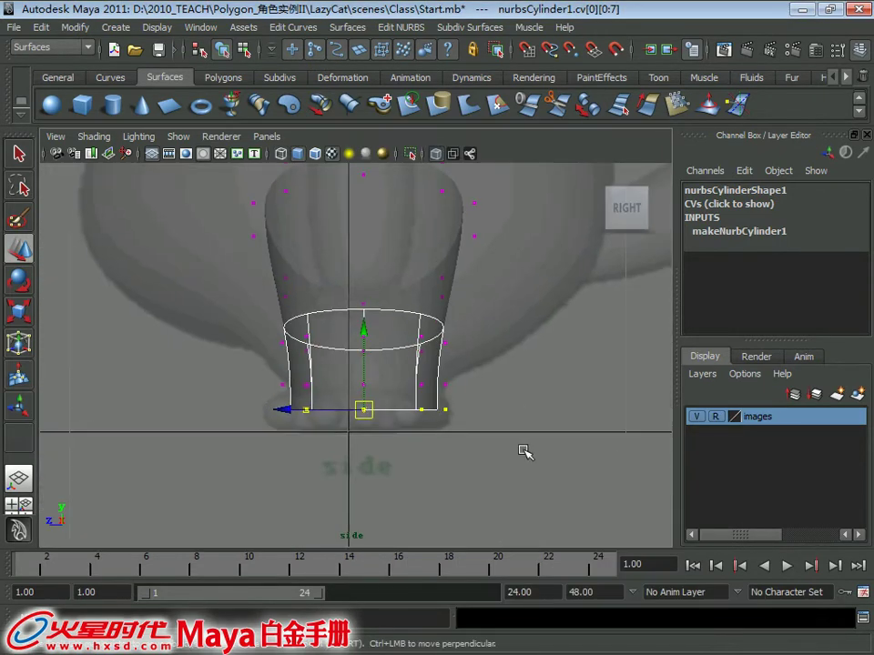
{"action": "mouse_move", "coordinate": [534, 482]}
{"action": "left_mouse_down"}
{"action": "mouse_move", "coordinate": [292, 338]}
{"action": "mouse_move", "coordinate": [270, 381]}
{"action": "left_mouse_up"}
{"action": "key", "text": "r"}
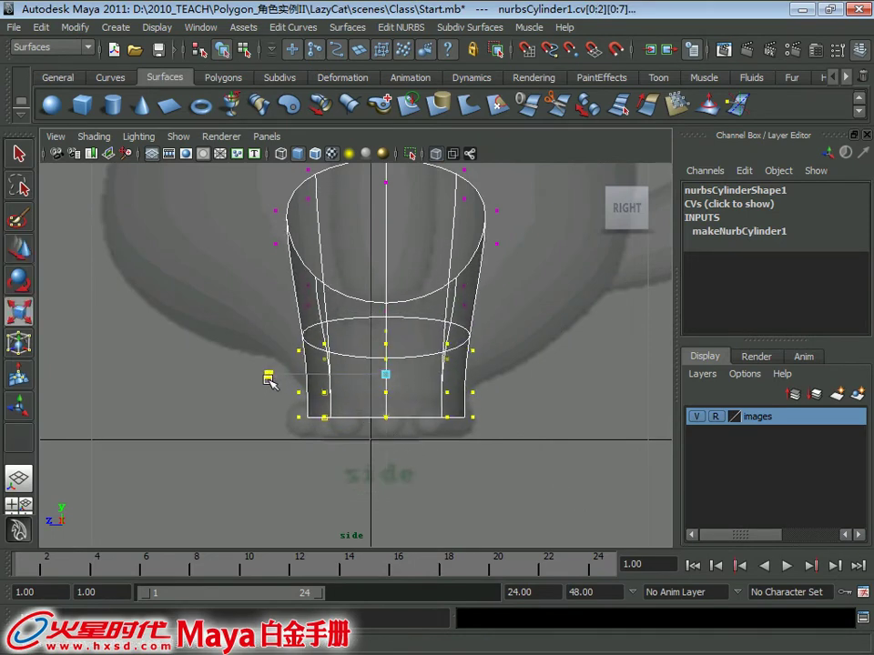
{"action": "middle_click_drag", "start_coordinate": [269, 380], "coordinate": [365, 412], "text": "alt"}
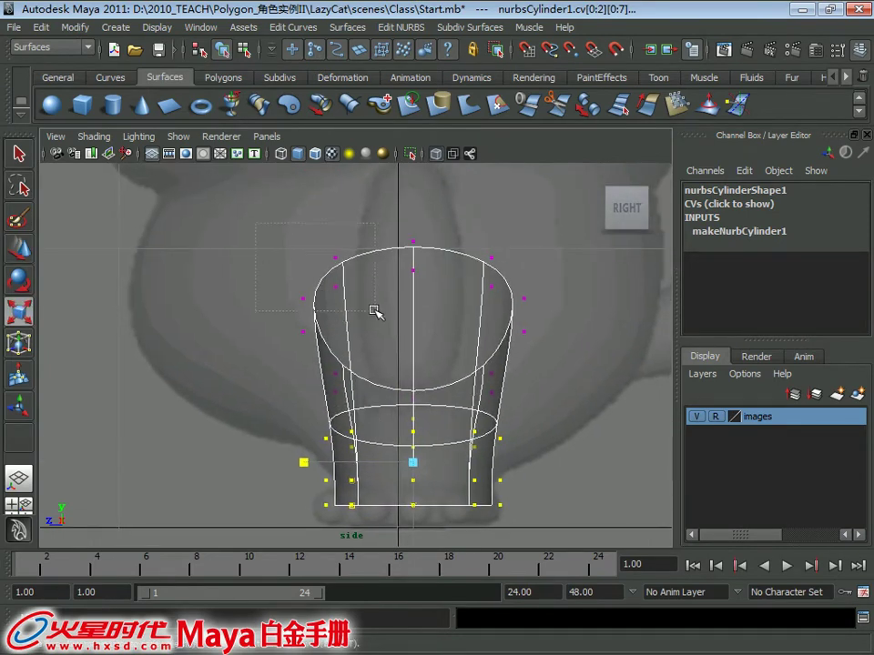
{"action": "left_click_drag", "start_coordinate": [544, 406], "coordinate": [530, 399]}
{"action": "mouse_move", "coordinate": [303, 322]}
{"action": "left_mouse_down"}
{"action": "mouse_move", "coordinate": [197, 358]}
{"action": "mouse_move", "coordinate": [207, 359]}
{"action": "left_mouse_up"}
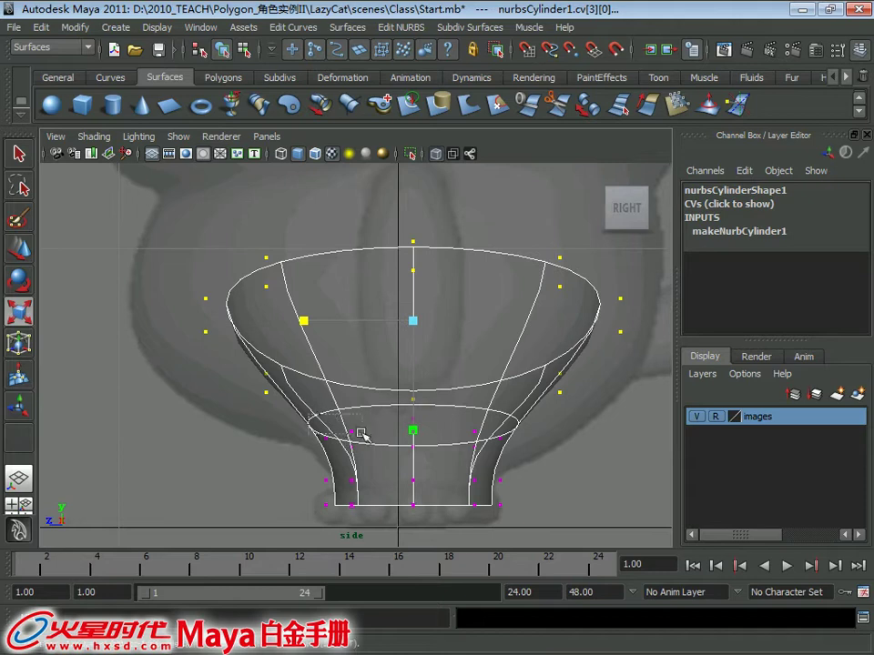
Step: Adjust the middle ring's width, then narrow it and the leg's base
{"action": "left_click_drag", "start_coordinate": [545, 454], "coordinate": [546, 453]}
{"action": "mouse_move", "coordinate": [303, 434]}
{"action": "left_mouse_down"}
{"action": "mouse_move", "coordinate": [258, 434]}
{"action": "mouse_move", "coordinate": [283, 440]}
{"action": "left_mouse_up"}
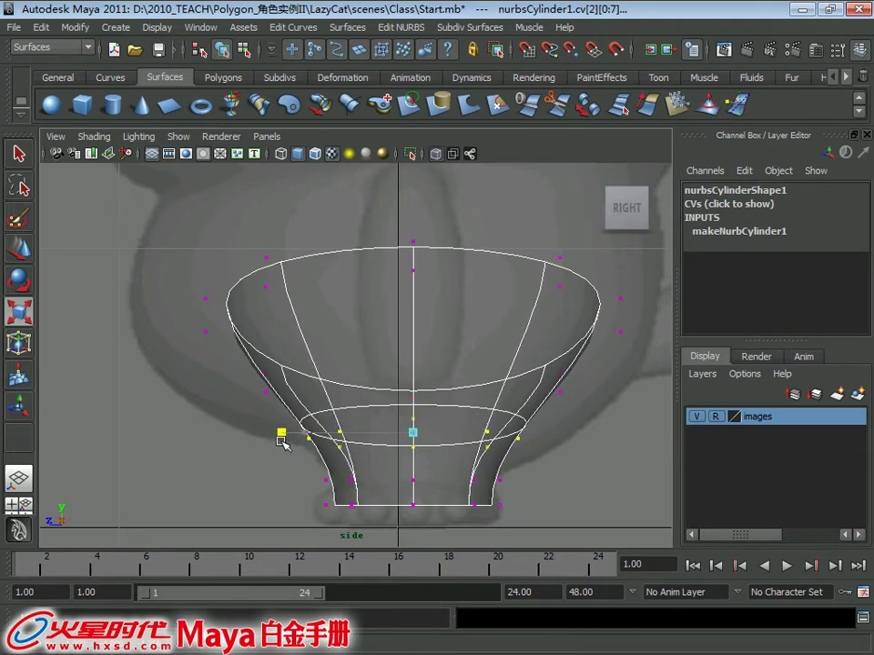
{"action": "scroll", "coordinate": [341, 384], "scroll_direction": "up", "scroll_amount": 2}
{"action": "left_click_drag", "start_coordinate": [335, 432], "coordinate": [382, 438]}
{"action": "left_click_drag", "start_coordinate": [311, 437], "coordinate": [527, 467]}
{"action": "left_click_drag", "start_coordinate": [313, 465], "coordinate": [325, 468]}
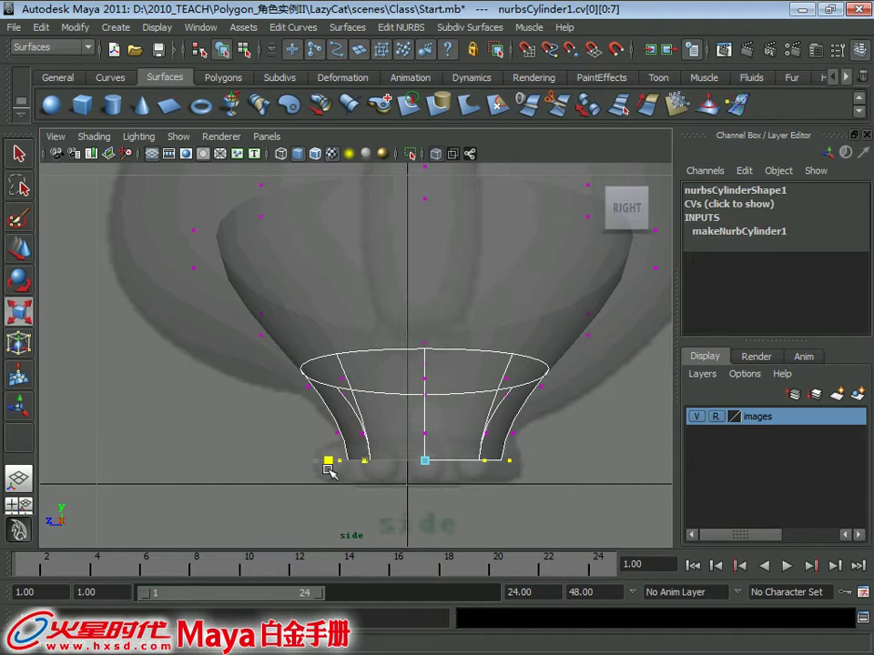
{"action": "key", "text": "space"}
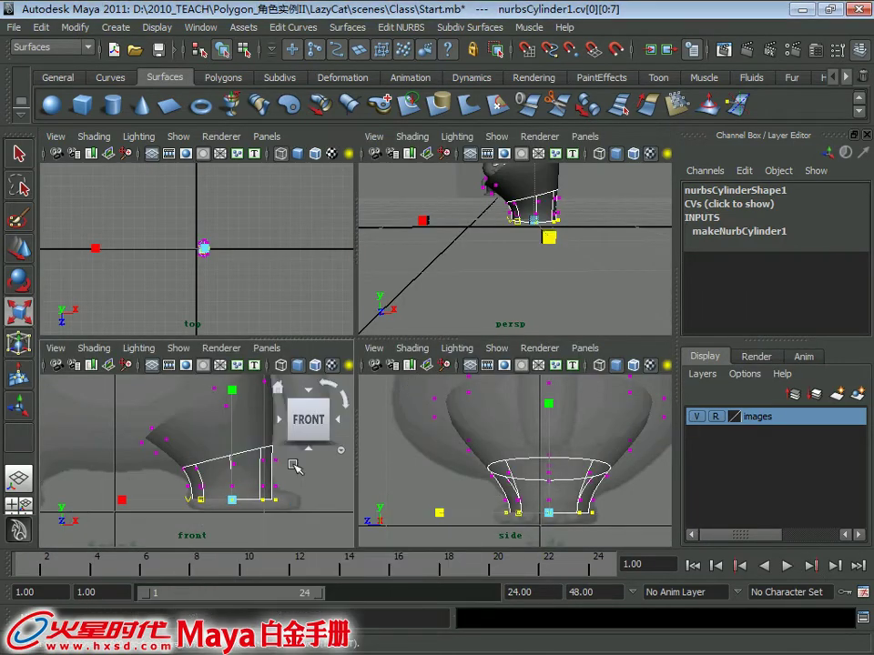
Step: In the front view, move the leg's top-tip CVs left, then down and right
{"action": "key", "text": "space"}
{"action": "middle_click_drag", "start_coordinate": [330, 424], "coordinate": [311, 402], "text": "alt"}
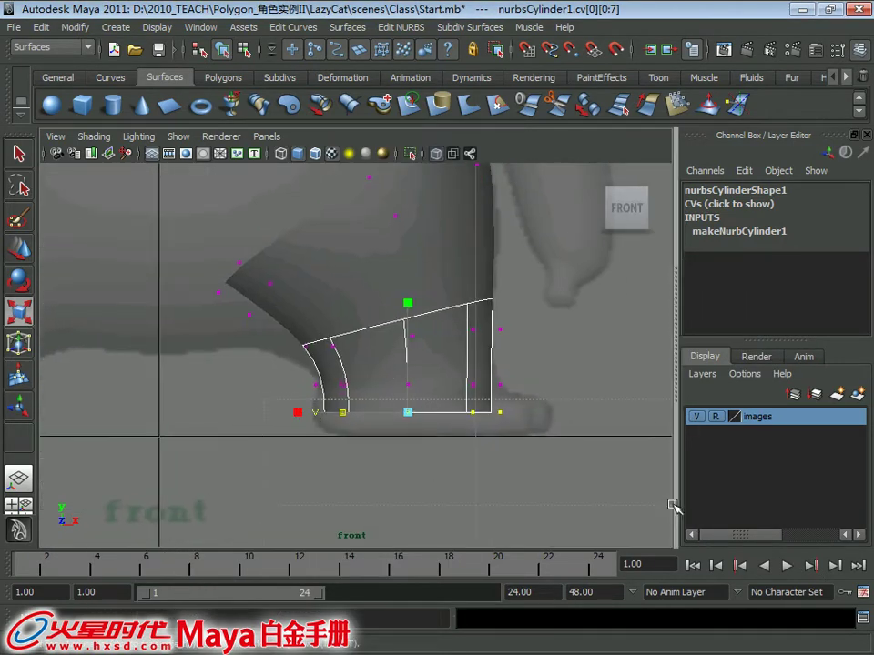
{"action": "left_click_drag", "start_coordinate": [316, 398], "coordinate": [471, 350], "text": "shift"}
{"action": "key", "text": "w"}
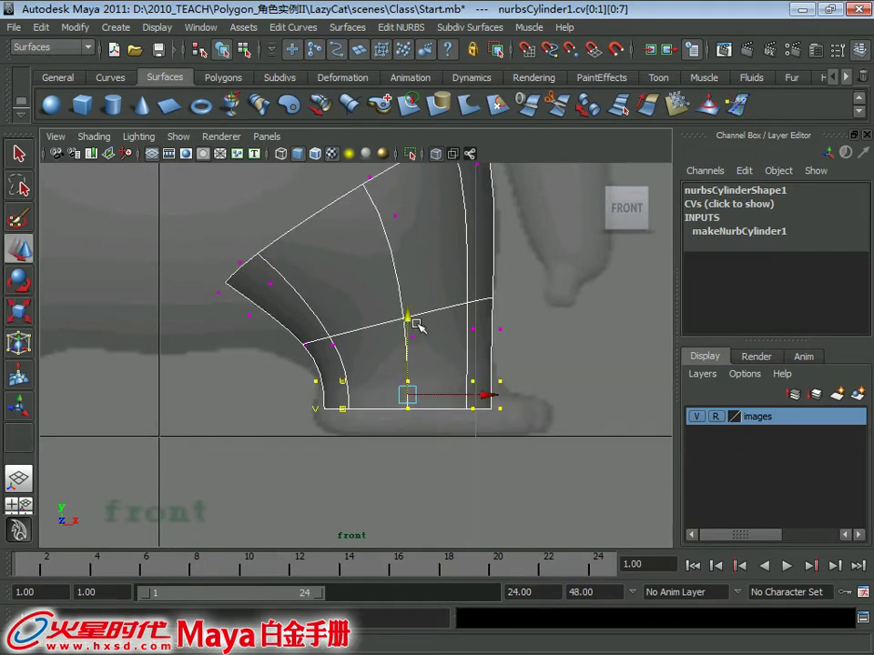
{"action": "left_click_drag", "start_coordinate": [270, 312], "coordinate": [270, 313]}
{"action": "left_click_drag", "start_coordinate": [226, 278], "coordinate": [217, 277]}
{"action": "left_click_drag", "start_coordinate": [284, 333], "coordinate": [282, 329], "text": "shift"}
{"action": "left_click_drag", "start_coordinate": [234, 285], "coordinate": [233, 305]}
Step: Lower the top-right edge CVs and nudge an interior CV to hug the thigh outline
{"action": "left_click_drag", "start_coordinate": [358, 361], "coordinate": [317, 343]}
{"action": "scroll", "coordinate": [293, 423], "scroll_direction": "up", "scroll_amount": 3}
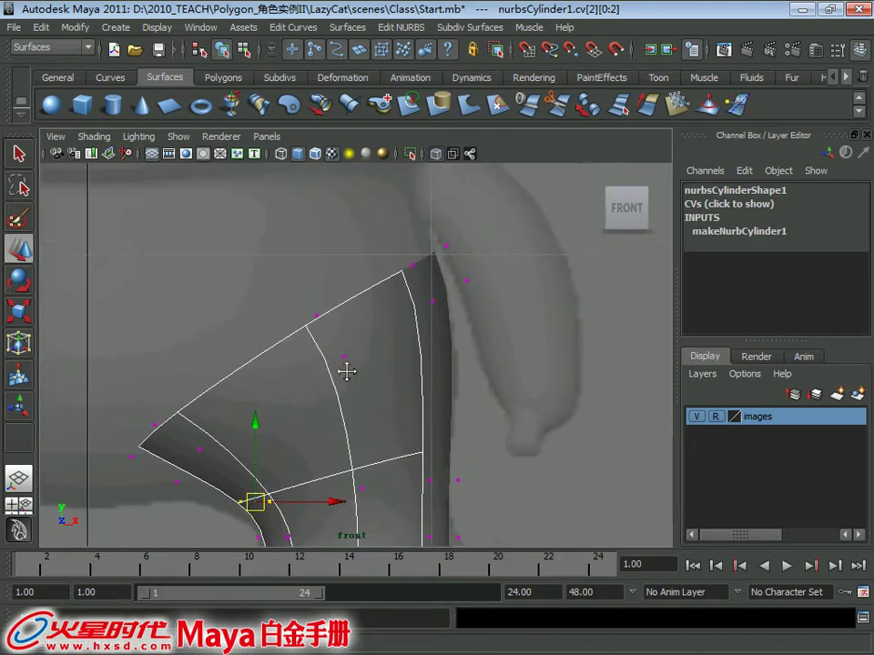
{"action": "mouse_move", "coordinate": [423, 273]}
{"action": "left_mouse_down"}
{"action": "mouse_move", "coordinate": [475, 310]}
{"action": "mouse_move", "coordinate": [455, 314]}
{"action": "left_mouse_up"}
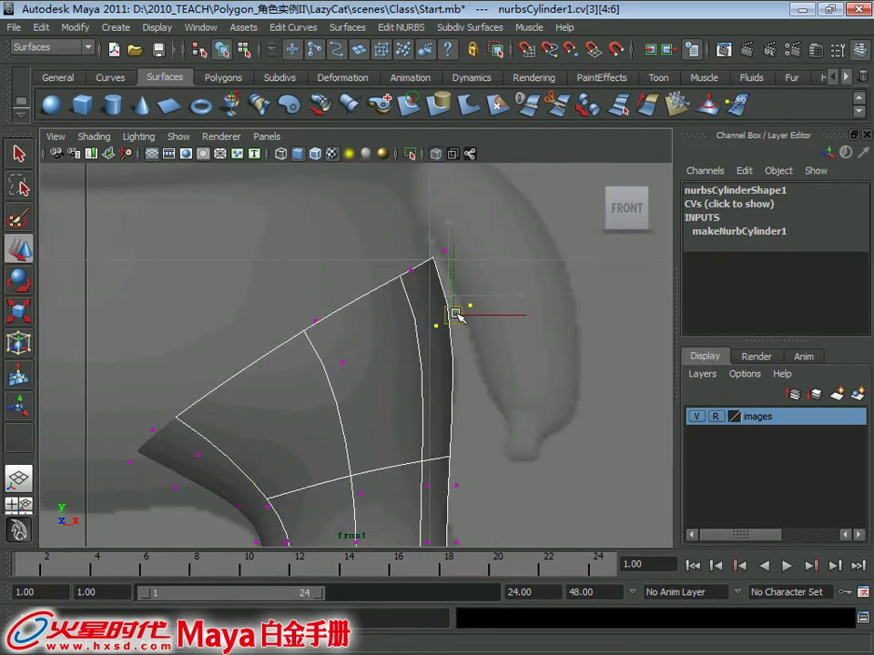
{"action": "left_click_drag", "start_coordinate": [382, 387], "coordinate": [382, 387]}
{"action": "left_click_drag", "start_coordinate": [342, 364], "coordinate": [350, 372]}
{"action": "scroll", "coordinate": [309, 358], "scroll_direction": "down", "scroll_amount": 2}
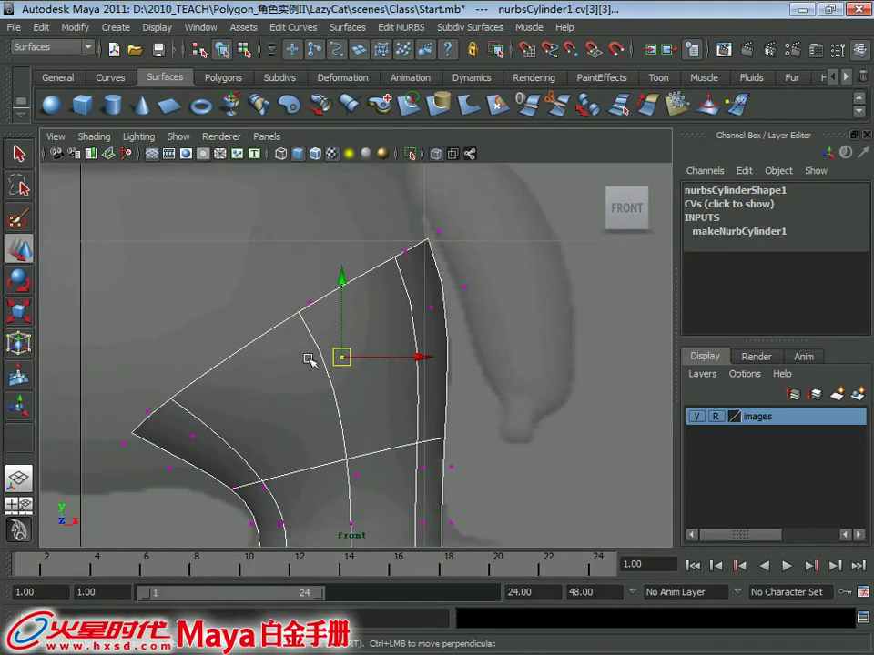
{"action": "scroll", "coordinate": [277, 342], "scroll_direction": "down", "scroll_amount": 2}
{"action": "key", "text": "space"}
{"action": "key", "text": "space"}
{"action": "left_click_drag", "start_coordinate": [419, 282], "coordinate": [265, 272], "text": "alt"}
Step: Return the leg to object mode and unhide everything with Display > Show > All
{"action": "key", "text": "q"}
{"action": "key", "text": "F8"}
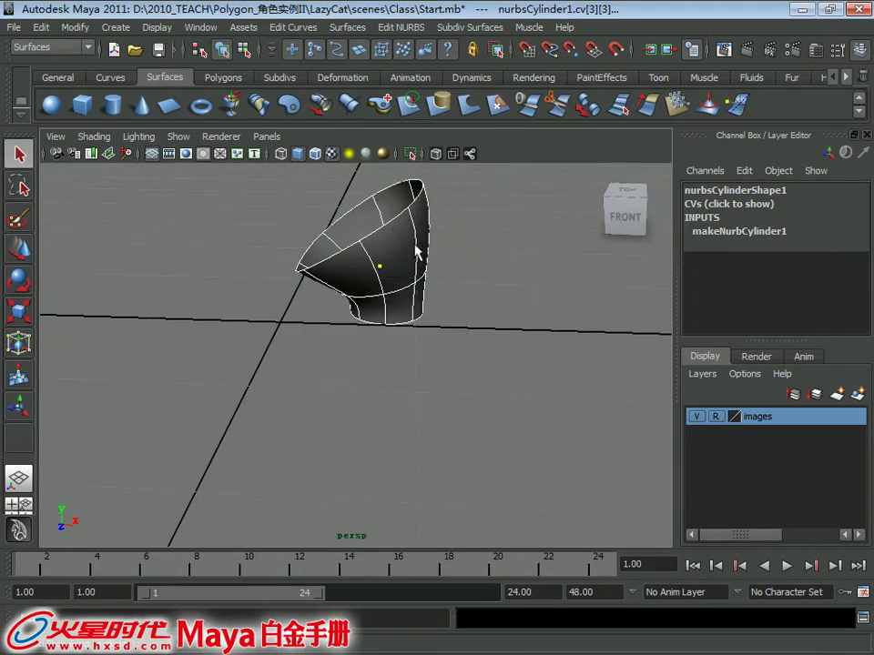
{"action": "left_click", "coordinate": [155, 28]}
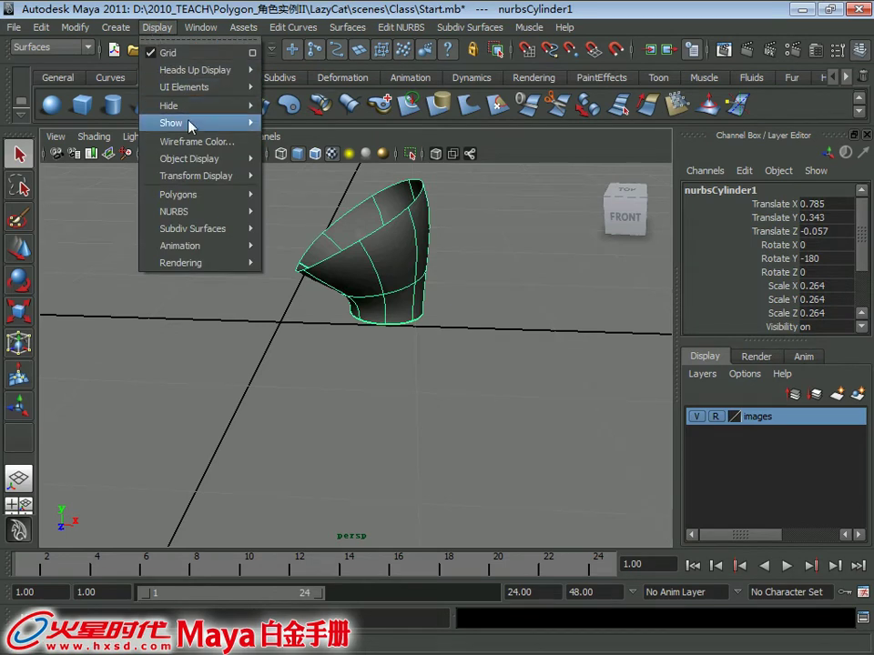
{"action": "mouse_move", "coordinate": [171, 123]}
{"action": "left_click", "coordinate": [286, 181]}
{"action": "left_click", "coordinate": [524, 322]}
{"action": "mouse_move", "coordinate": [524, 323]}
{"action": "left_mouse_down", "text": "alt"}
{"action": "mouse_move", "coordinate": [407, 233]}
{"action": "mouse_move", "coordinate": [400, 244]}
{"action": "mouse_move", "coordinate": [259, 214]}
{"action": "left_mouse_up", "text": "alt"}
Step: Show the leg's hull and move its upper CV rows toward the body
{"action": "left_click", "coordinate": [401, 244]}
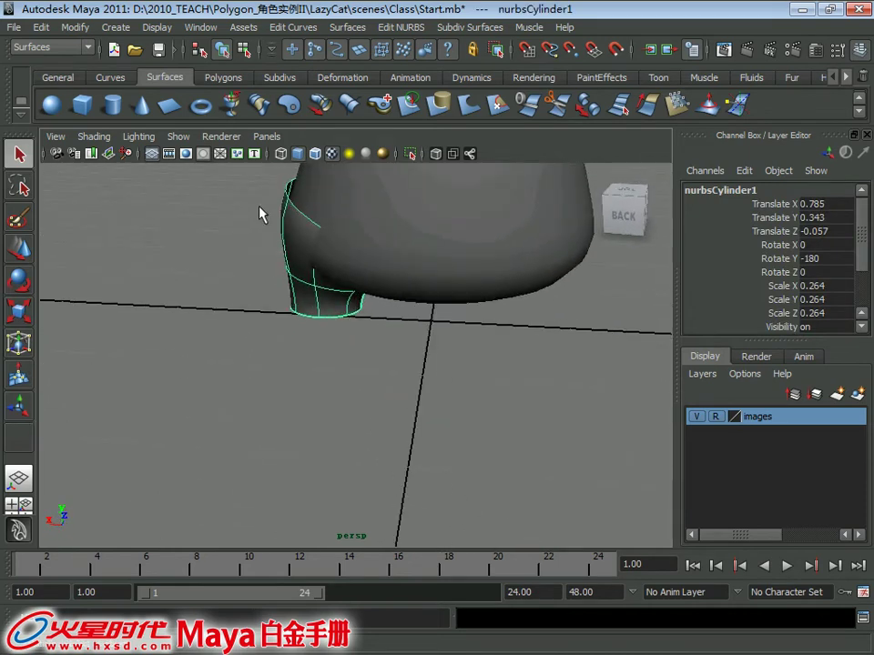
{"action": "right_click_drag", "start_coordinate": [317, 214], "coordinate": [384, 203]}
{"action": "left_click_drag", "start_coordinate": [384, 203], "coordinate": [312, 259], "text": "alt"}
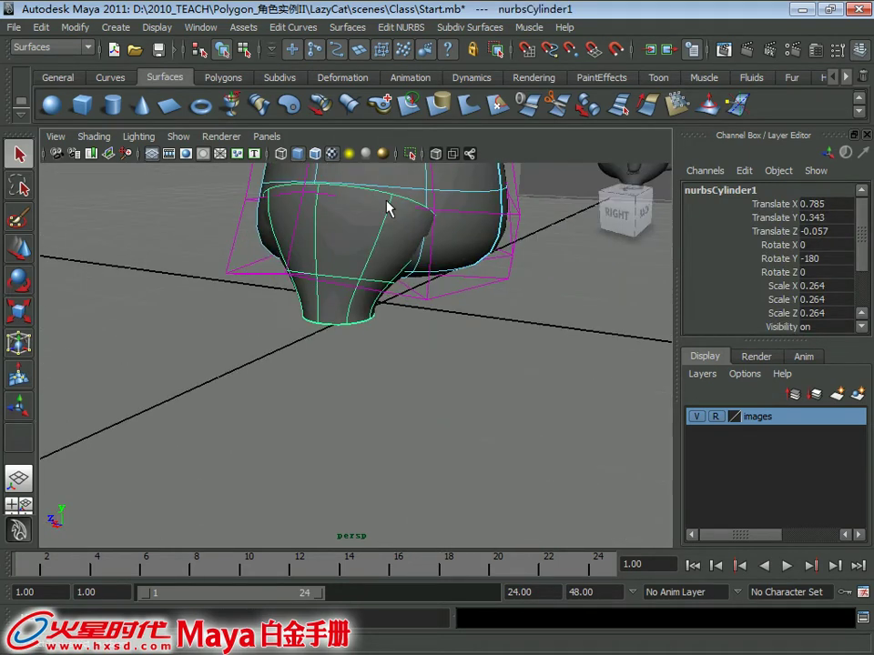
{"action": "right_click_drag", "start_coordinate": [313, 259], "coordinate": [382, 243]}
{"action": "mouse_move", "coordinate": [382, 246]}
{"action": "left_mouse_down", "text": "alt"}
{"action": "mouse_move", "coordinate": [470, 217]}
{"action": "mouse_move", "coordinate": [450, 243]}
{"action": "left_mouse_up", "text": "alt"}
{"action": "left_click", "coordinate": [407, 230]}
{"action": "key", "text": "w"}
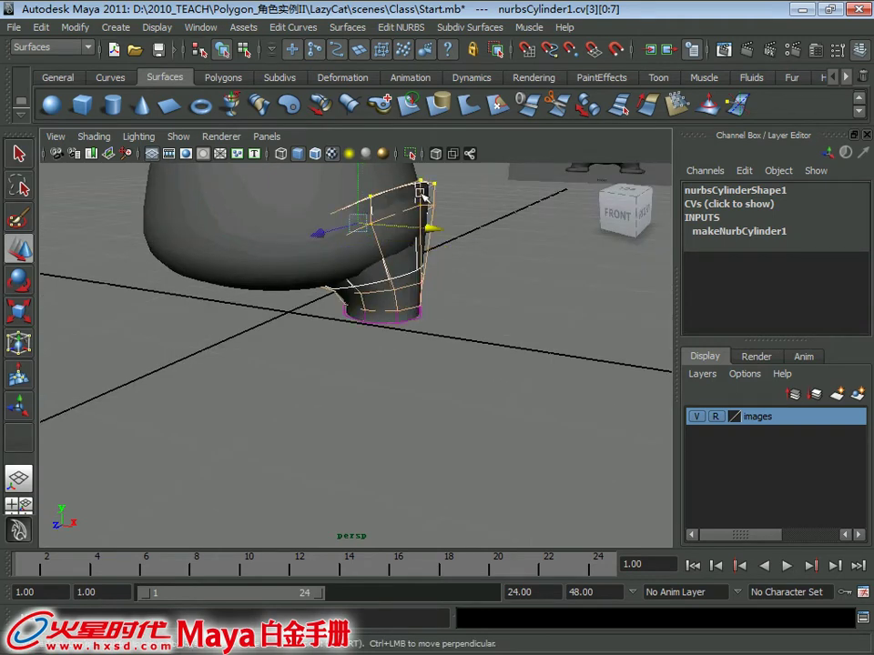
{"action": "left_click_drag", "start_coordinate": [421, 196], "coordinate": [473, 184], "text": "alt"}
{"action": "key", "text": "Up"}
{"action": "mouse_move", "coordinate": [435, 224]}
{"action": "left_mouse_down", "text": "alt"}
{"action": "mouse_move", "coordinate": [331, 173]}
{"action": "mouse_move", "coordinate": [244, 227]}
{"action": "mouse_move", "coordinate": [312, 249]}
{"action": "mouse_move", "coordinate": [380, 215]}
{"action": "mouse_move", "coordinate": [409, 248]}
{"action": "mouse_move", "coordinate": [444, 245]}
{"action": "left_mouse_up", "text": "alt"}
{"action": "key", "text": "q"}
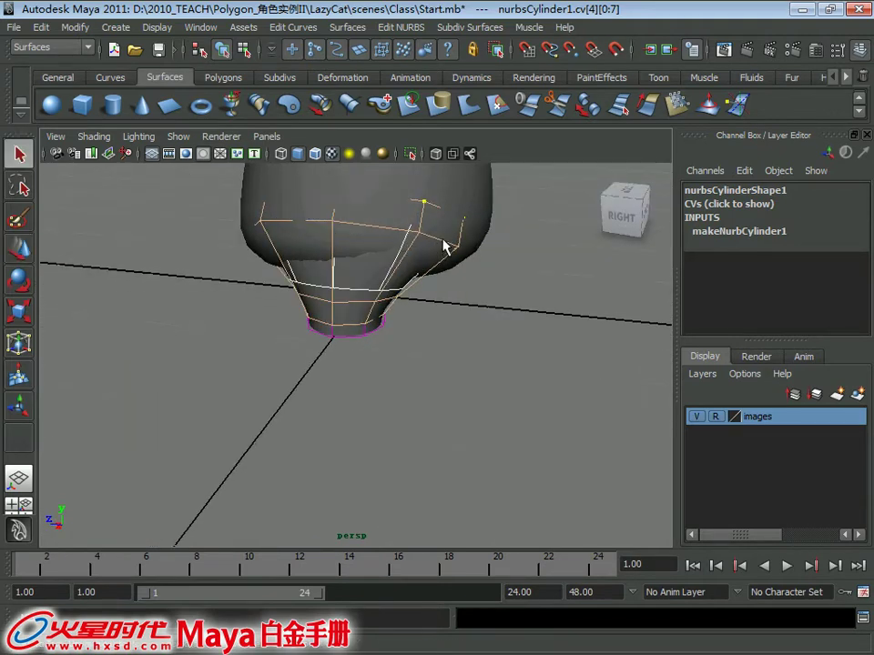
Step: Return the leg to object mode, reselect it and switch to Control Vertex mode
{"action": "mouse_move", "coordinate": [369, 264]}
{"action": "left_mouse_down", "text": "alt"}
{"action": "mouse_move", "coordinate": [419, 254]}
{"action": "mouse_move", "coordinate": [413, 269]}
{"action": "left_mouse_up", "text": "alt"}
{"action": "right_click_drag", "start_coordinate": [414, 269], "coordinate": [445, 246]}
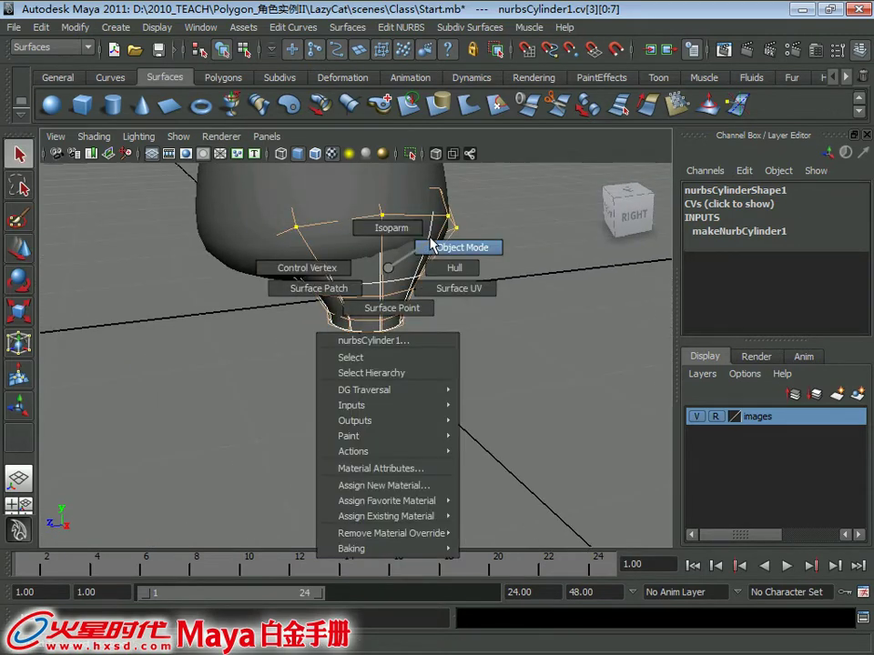
{"action": "left_click", "coordinate": [496, 340]}
{"action": "mouse_move", "coordinate": [496, 339]}
{"action": "left_mouse_down", "text": "alt"}
{"action": "mouse_move", "coordinate": [439, 246]}
{"action": "mouse_move", "coordinate": [432, 199]}
{"action": "mouse_move", "coordinate": [283, 278]}
{"action": "mouse_move", "coordinate": [197, 262]}
{"action": "mouse_move", "coordinate": [445, 254]}
{"action": "mouse_move", "coordinate": [351, 316]}
{"action": "left_mouse_up", "text": "alt"}
{"action": "left_click", "coordinate": [351, 316]}
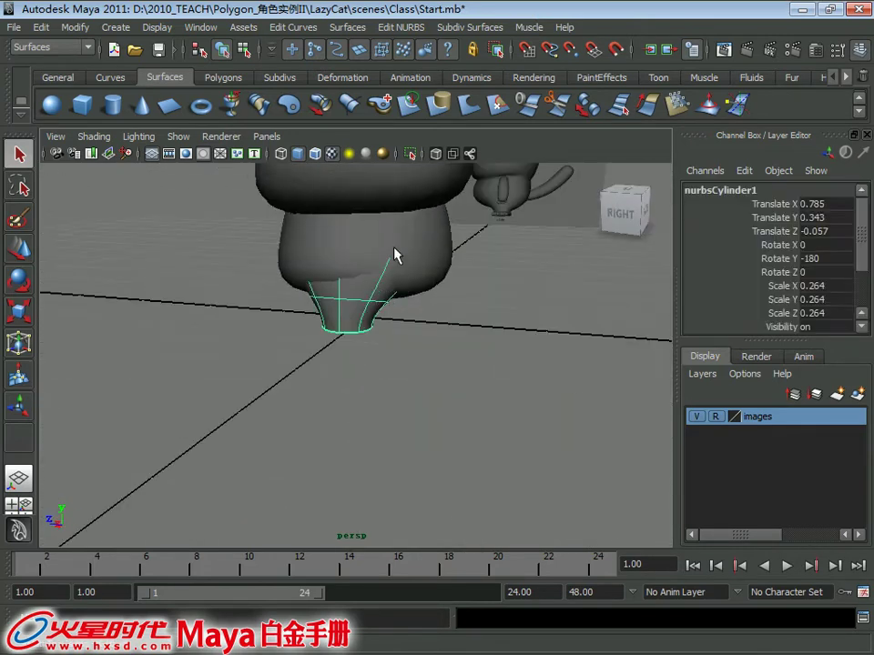
{"action": "left_click_drag", "start_coordinate": [396, 254], "coordinate": [301, 289], "text": "alt"}
{"action": "right_click_drag", "start_coordinate": [301, 289], "coordinate": [235, 259]}
{"action": "left_click_drag", "start_coordinate": [273, 248], "coordinate": [348, 187], "text": "alt"}
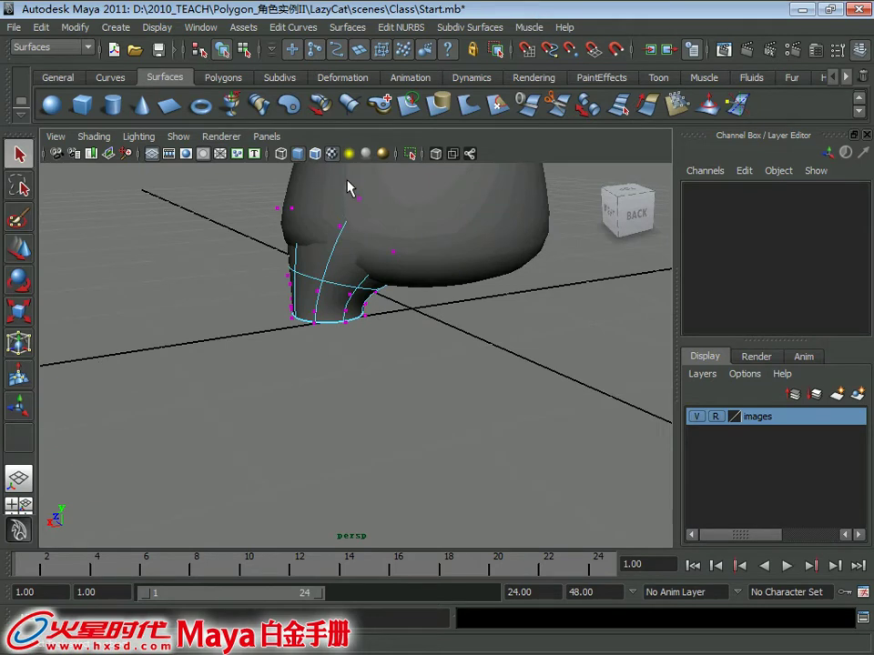
Step: Nudge the leg's top and right-edge CVs snug against the belly, then return to Object Mode
{"action": "left_click_drag", "start_coordinate": [368, 258], "coordinate": [368, 256]}
{"action": "left_click_drag", "start_coordinate": [381, 246], "coordinate": [497, 288]}
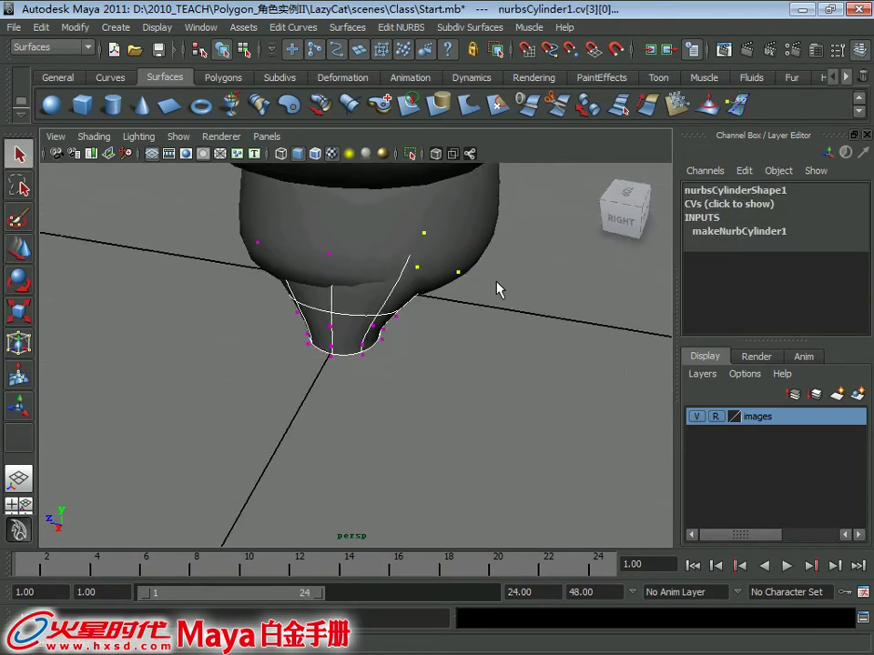
{"action": "key", "text": "w"}
{"action": "left_click_drag", "start_coordinate": [368, 244], "coordinate": [376, 235], "text": "alt"}
{"action": "left_click_drag", "start_coordinate": [246, 177], "coordinate": [393, 411], "text": "ctrl"}
{"action": "left_click_drag", "start_coordinate": [358, 236], "coordinate": [325, 256]}
{"action": "key", "text": "q"}
{"action": "right_click_drag", "start_coordinate": [327, 257], "coordinate": [394, 229]}
{"action": "left_click_drag", "start_coordinate": [446, 245], "coordinate": [364, 314], "text": "alt"}
{"action": "right_click_drag", "start_coordinate": [364, 314], "coordinate": [417, 300]}
Step: Frame the whole body and maximise the front view
{"action": "left_click_drag", "start_coordinate": [425, 301], "coordinate": [394, 327], "text": "alt"}
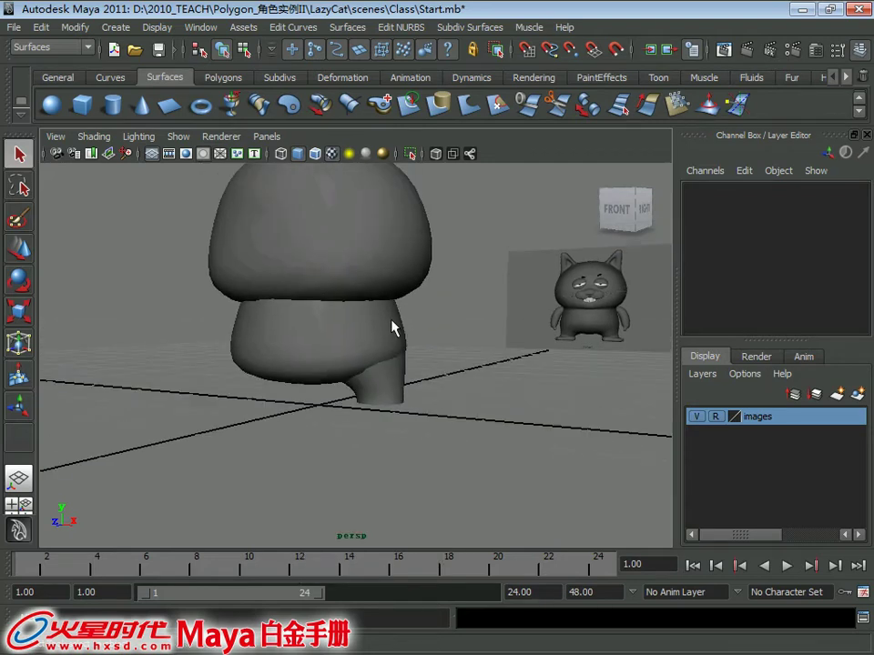
{"action": "right_click_drag", "start_coordinate": [394, 327], "coordinate": [337, 327], "text": "alt"}
{"action": "left_click_drag", "start_coordinate": [338, 327], "coordinate": [360, 380], "text": "alt"}
{"action": "key", "text": "space"}
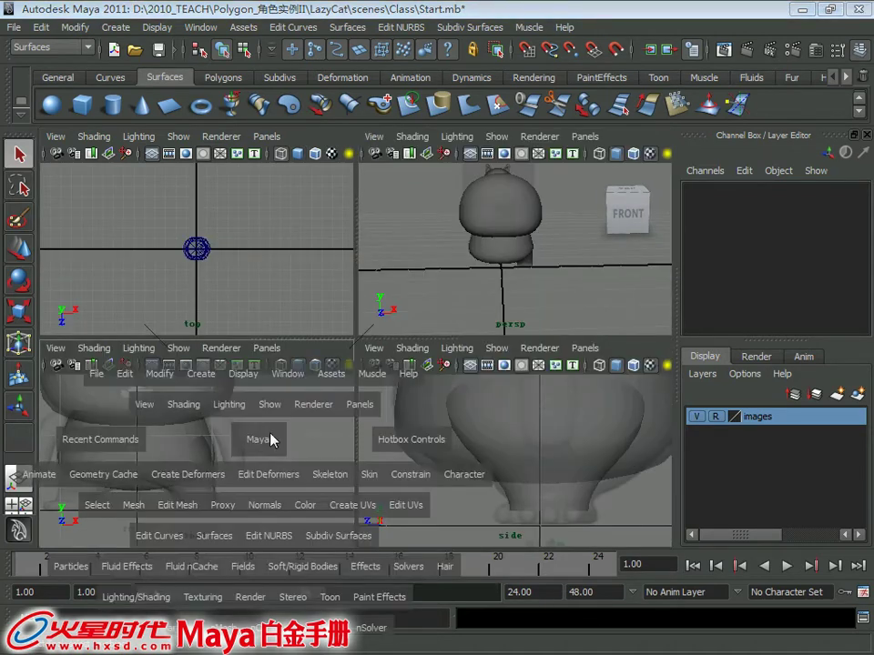
{"action": "right_click_drag", "start_coordinate": [267, 413], "coordinate": [315, 472], "text": "alt"}
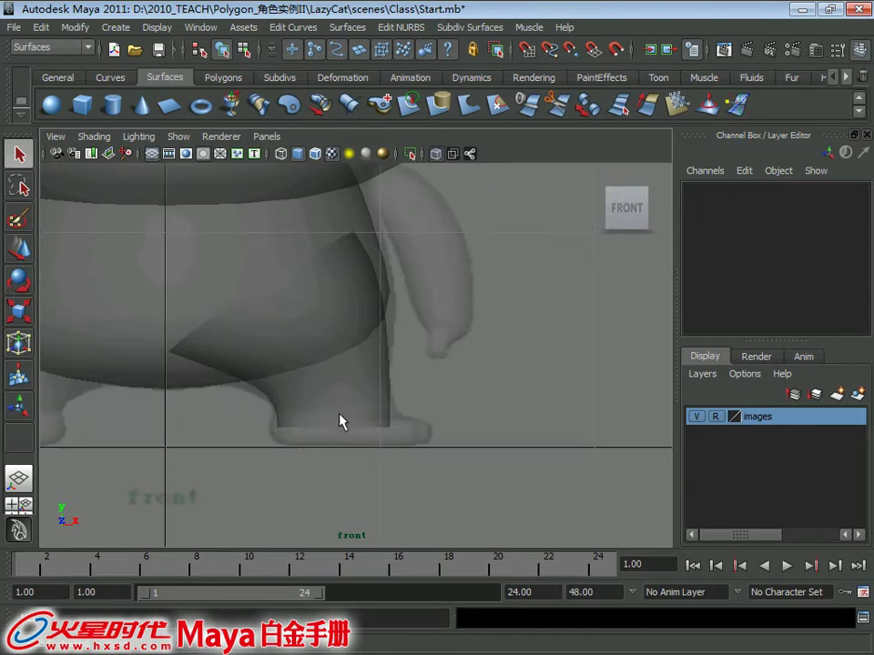
Step: Check the original cat artwork, then dolly out to frame the whole front reference
{"action": "key", "text": "alt+Tab"}
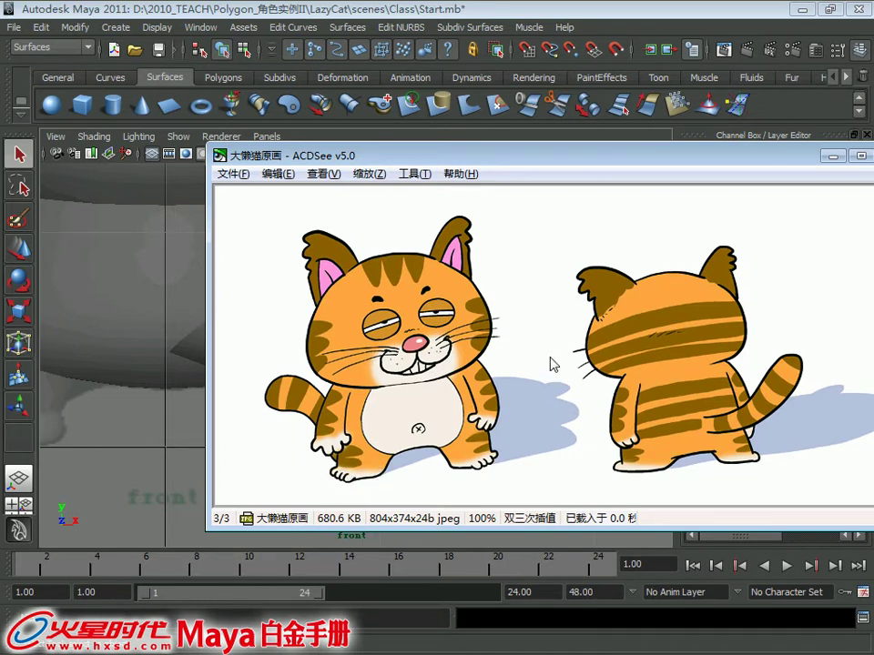
{"action": "key", "text": "alt+Tab"}
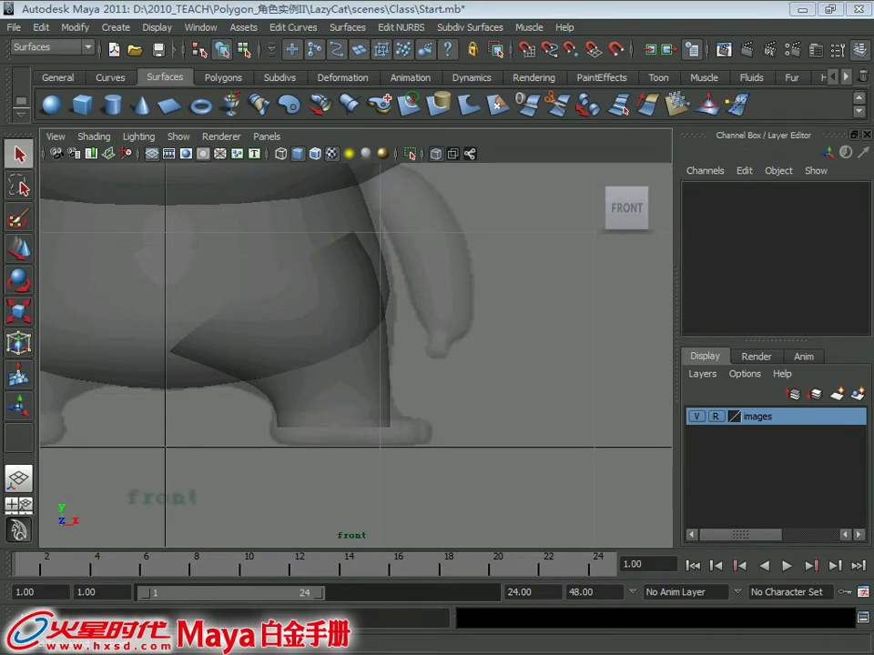
{"action": "right_click_drag", "start_coordinate": [336, 358], "coordinate": [275, 347], "text": "alt"}
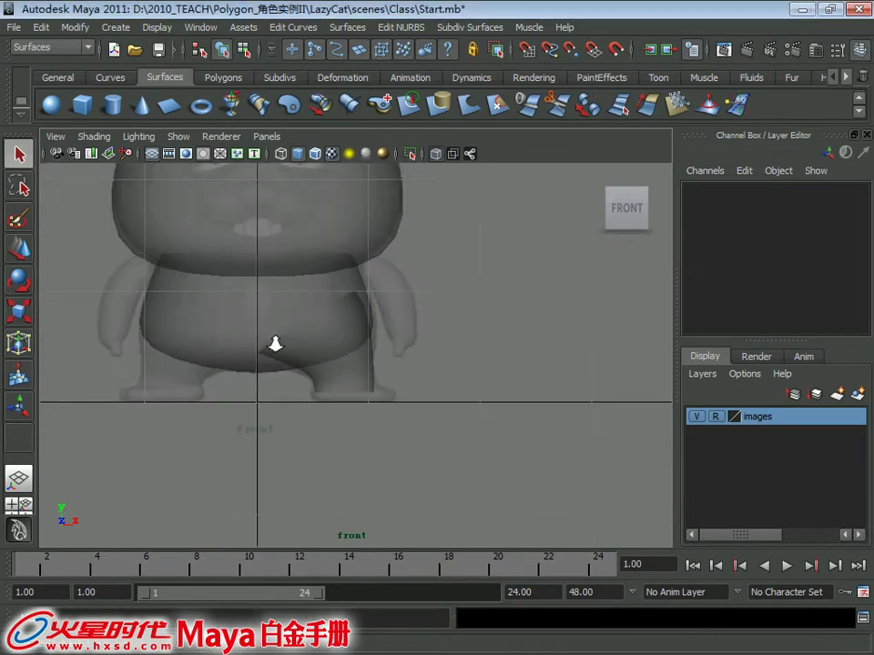
Step: Create a polygon cube, move it under the leg and flatten it into a thin slab
{"action": "left_click", "coordinate": [222, 77]}
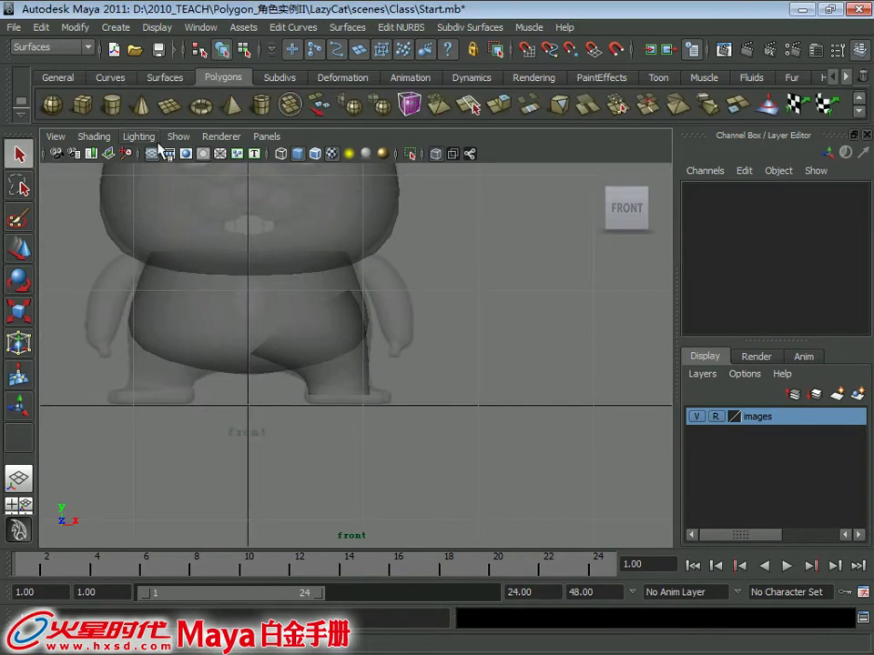
{"action": "left_click", "coordinate": [82, 107]}
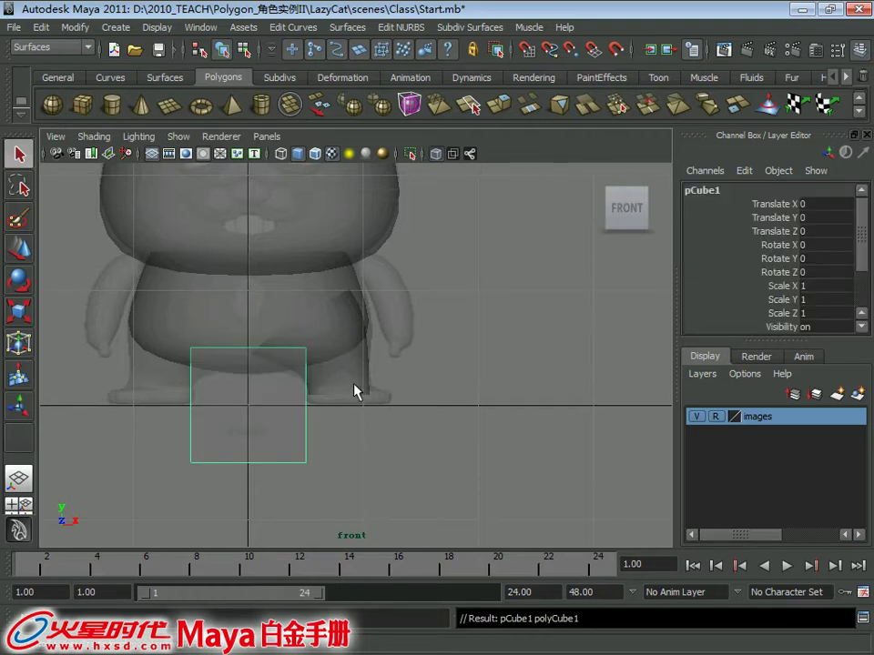
{"action": "middle_click_drag", "start_coordinate": [355, 390], "coordinate": [299, 345], "text": "alt"}
{"action": "scroll", "coordinate": [298, 344], "scroll_direction": "up", "scroll_amount": 1}
{"action": "key", "text": "w"}
{"action": "left_click_drag", "start_coordinate": [282, 359], "coordinate": [359, 353]}
{"action": "scroll", "coordinate": [481, 462], "scroll_direction": "up", "scroll_amount": 3}
{"action": "scroll", "coordinate": [399, 399], "scroll_direction": "up", "scroll_amount": 1}
{"action": "scroll", "coordinate": [403, 384], "scroll_direction": "up", "scroll_amount": 1}
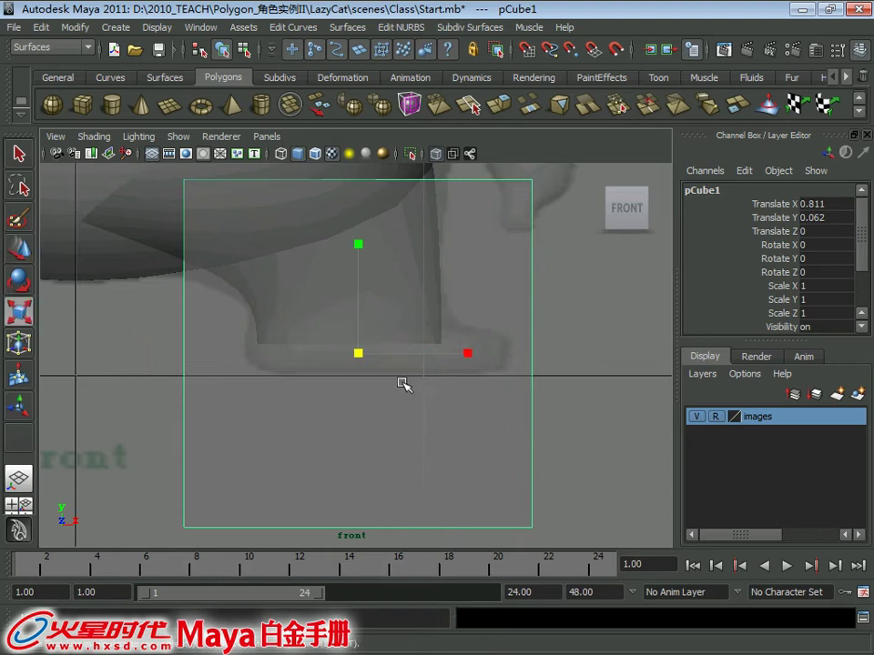
{"action": "mouse_move", "coordinate": [356, 258]}
{"action": "left_mouse_down"}
{"action": "mouse_move", "coordinate": [366, 335]}
{"action": "mouse_move", "coordinate": [357, 350]}
{"action": "mouse_move", "coordinate": [308, 357]}
{"action": "left_mouse_up"}
{"action": "key", "text": "w"}
{"action": "key", "text": "w"}
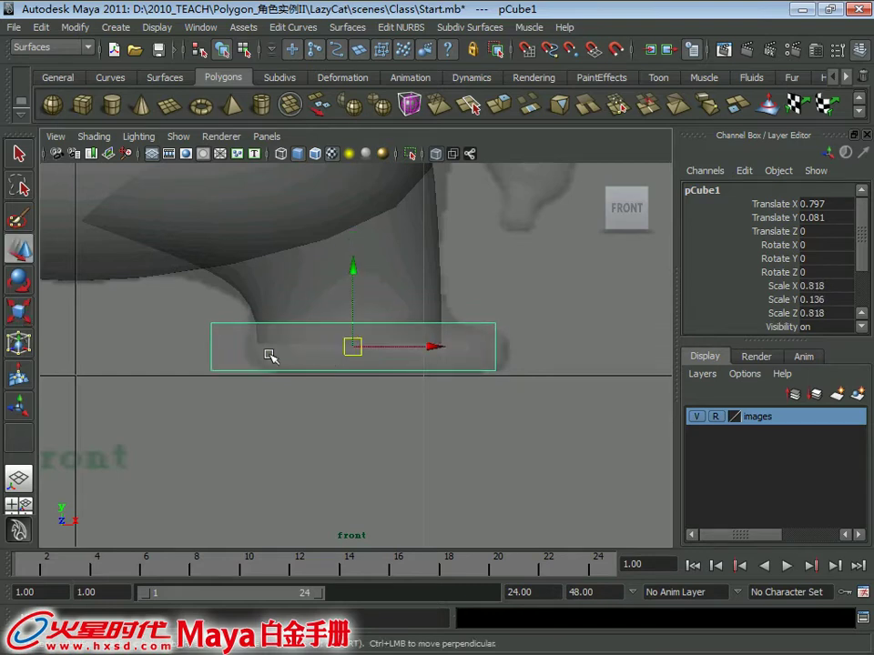
Step: Pull the slab's left and right vertices inward to match the foot in the front view
{"action": "right_click_drag", "start_coordinate": [269, 355], "coordinate": [189, 286]}
{"action": "left_click_drag", "start_coordinate": [189, 286], "coordinate": [285, 455]}
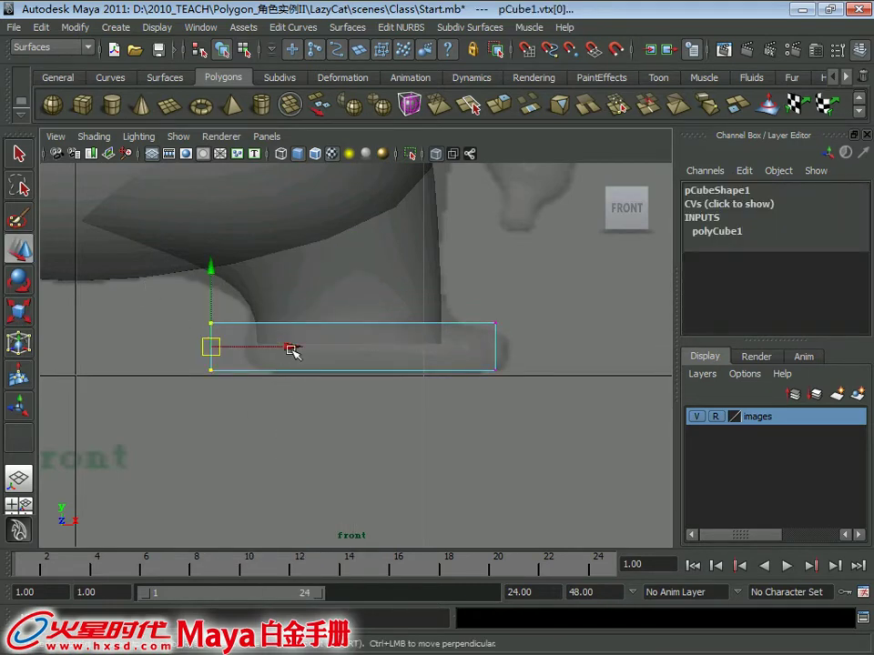
{"action": "left_click_drag", "start_coordinate": [291, 348], "coordinate": [325, 353]}
{"action": "middle_click_drag", "start_coordinate": [385, 343], "coordinate": [357, 351], "text": "alt"}
{"action": "left_click_drag", "start_coordinate": [442, 304], "coordinate": [526, 444]}
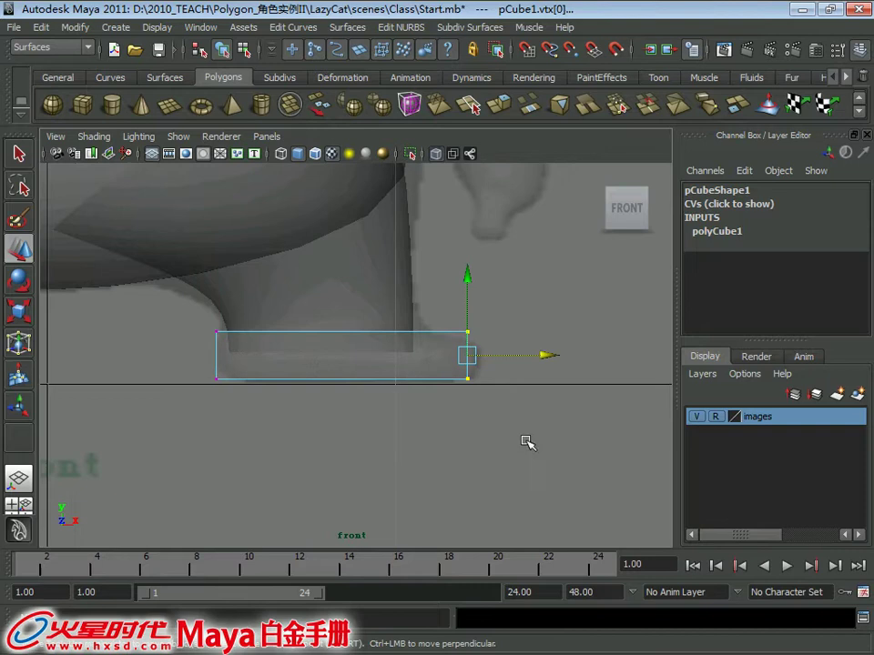
{"action": "left_click_drag", "start_coordinate": [544, 355], "coordinate": [494, 358]}
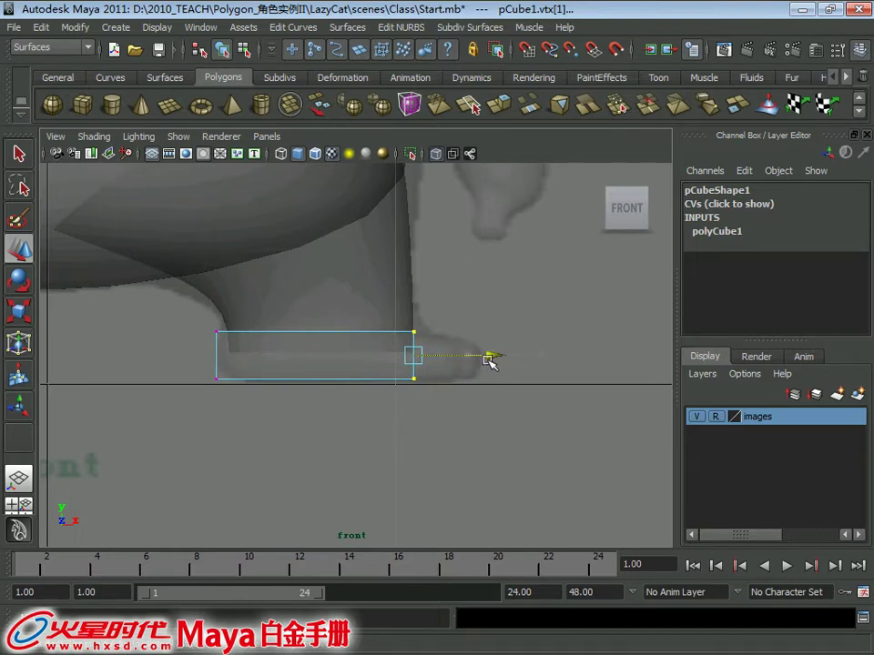
Step: Scale all the slab's vertices inward and shift it to centre under the leg
{"action": "key", "text": "space"}
{"action": "key", "text": "space"}
{"action": "mouse_move", "coordinate": [437, 299]}
{"action": "left_mouse_down", "text": "alt"}
{"action": "mouse_move", "coordinate": [333, 294]}
{"action": "mouse_move", "coordinate": [382, 399]}
{"action": "left_mouse_up", "text": "alt"}
{"action": "left_click_drag", "start_coordinate": [233, 353], "coordinate": [503, 542]}
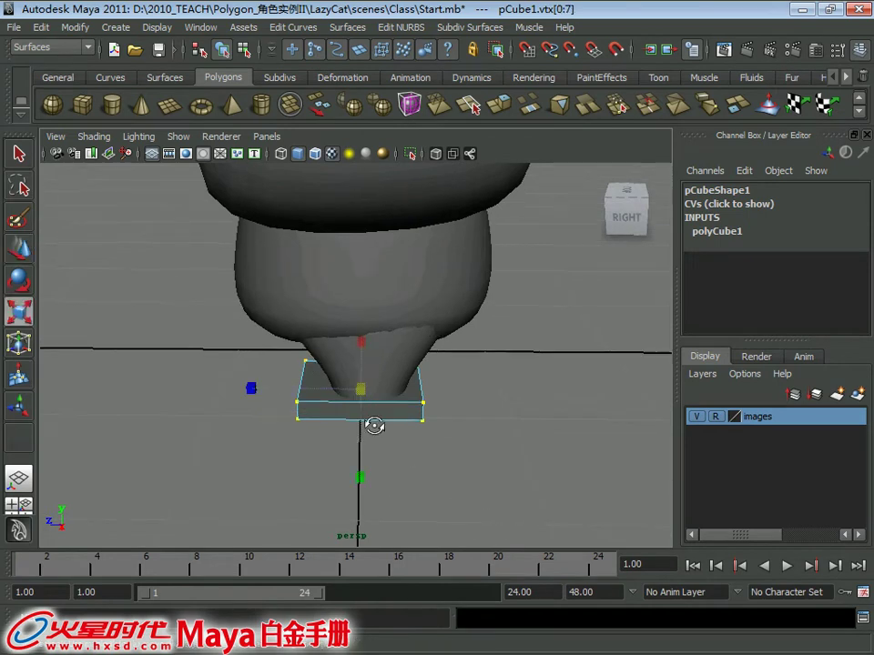
{"action": "key", "text": "r"}
{"action": "mouse_move", "coordinate": [252, 390]}
{"action": "middle_mouse_down"}
{"action": "mouse_move", "coordinate": [286, 390]}
{"action": "mouse_move", "coordinate": [279, 396]}
{"action": "middle_mouse_up"}
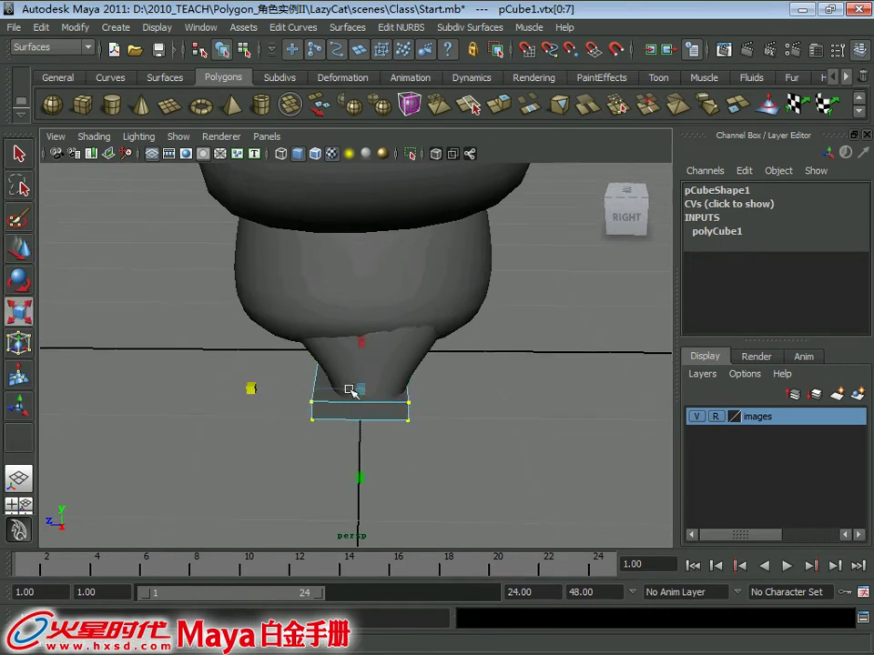
{"action": "key", "text": "space"}
{"action": "key", "text": "space"}
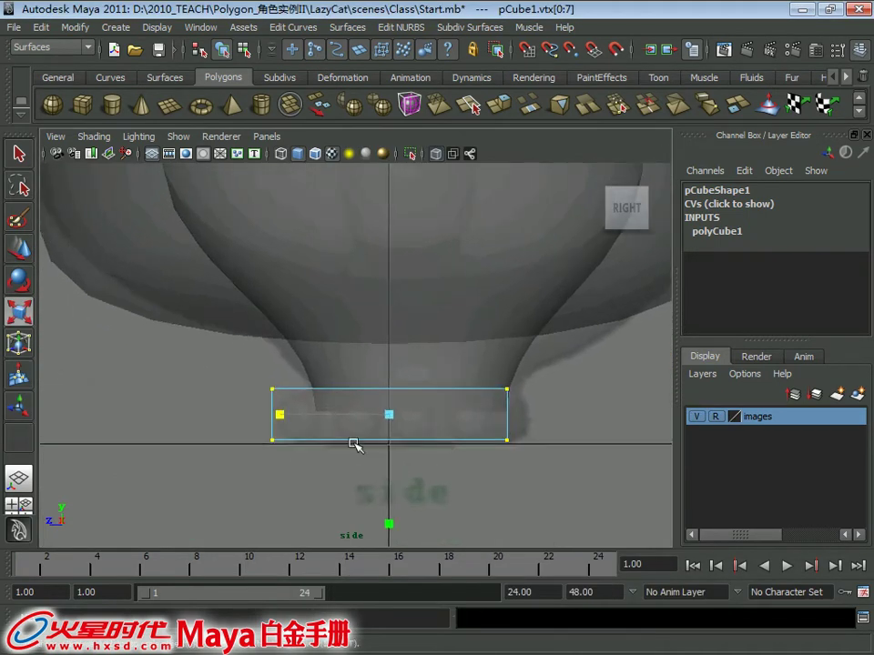
{"action": "key", "text": "w"}
{"action": "middle_click_drag", "start_coordinate": [312, 413], "coordinate": [329, 417]}
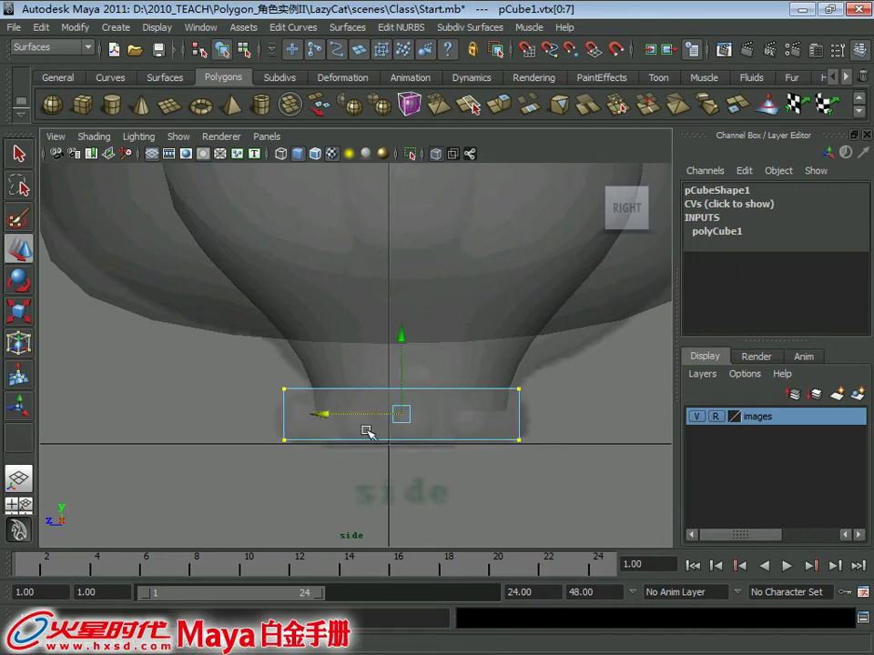
{"action": "key", "text": "r"}
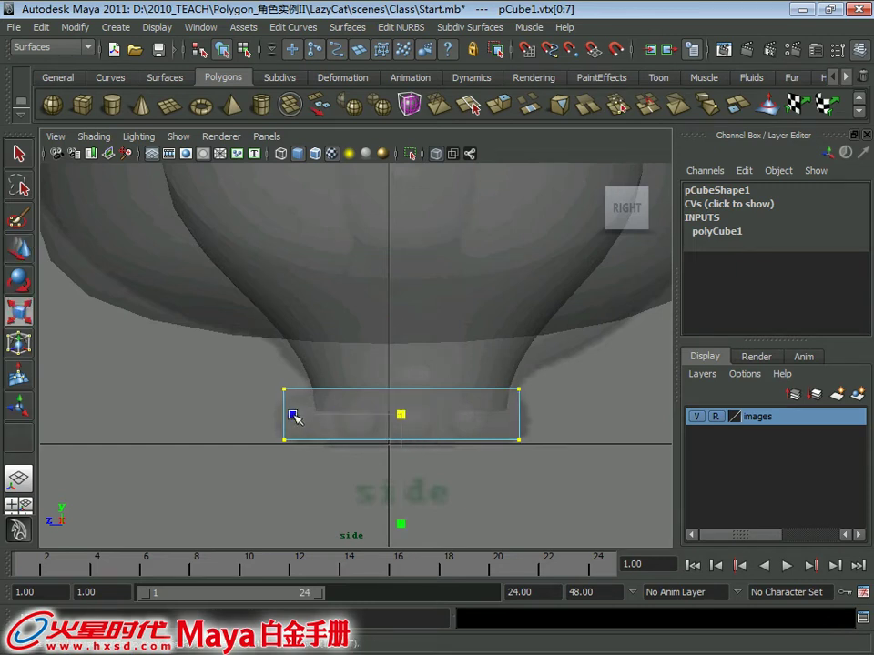
Step: Narrow the slab's left side in perspective, then return to whole-object editing
{"action": "mouse_move", "coordinate": [542, 287]}
{"action": "left_mouse_down", "text": "alt"}
{"action": "mouse_move", "coordinate": [377, 360]}
{"action": "mouse_move", "coordinate": [341, 411]}
{"action": "mouse_move", "coordinate": [452, 413]}
{"action": "mouse_move", "coordinate": [346, 404]}
{"action": "mouse_move", "coordinate": [244, 434]}
{"action": "left_mouse_up", "text": "alt"}
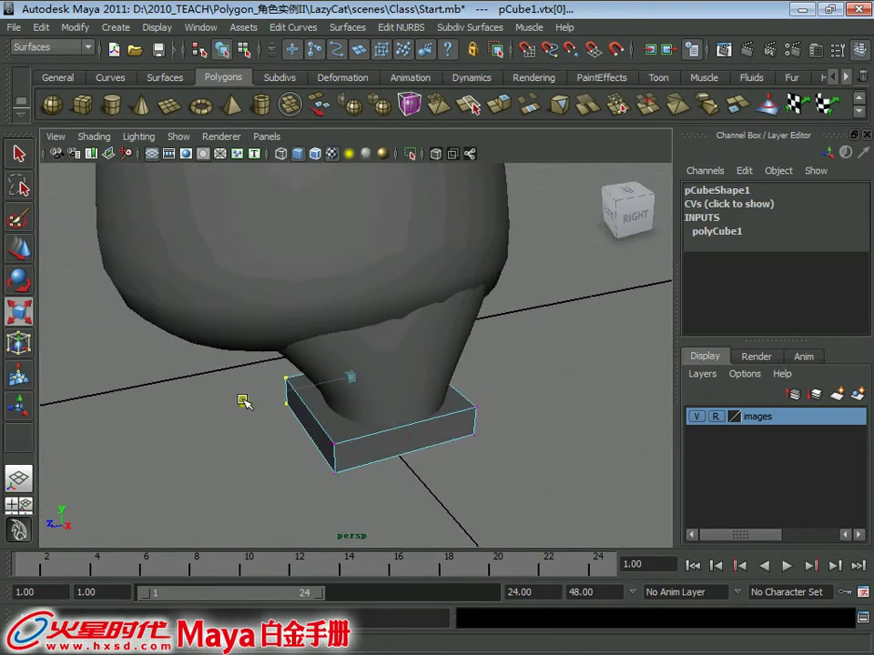
{"action": "middle_click_drag", "start_coordinate": [244, 401], "coordinate": [267, 401]}
{"action": "mouse_move", "coordinate": [267, 401]}
{"action": "left_mouse_down", "text": "alt"}
{"action": "mouse_move", "coordinate": [445, 327]}
{"action": "mouse_move", "coordinate": [503, 258]}
{"action": "mouse_move", "coordinate": [300, 296]}
{"action": "mouse_move", "coordinate": [405, 345]}
{"action": "left_mouse_up", "text": "alt"}
{"action": "left_click", "coordinate": [441, 406]}
{"action": "mouse_move", "coordinate": [368, 406]}
{"action": "left_mouse_down", "text": "alt"}
{"action": "mouse_move", "coordinate": [350, 260]}
{"action": "mouse_move", "coordinate": [420, 429]}
{"action": "left_mouse_up", "text": "alt"}
{"action": "key", "text": "q"}
{"action": "right_click_drag", "start_coordinate": [422, 286], "coordinate": [415, 403]}
{"action": "key", "text": "F8"}
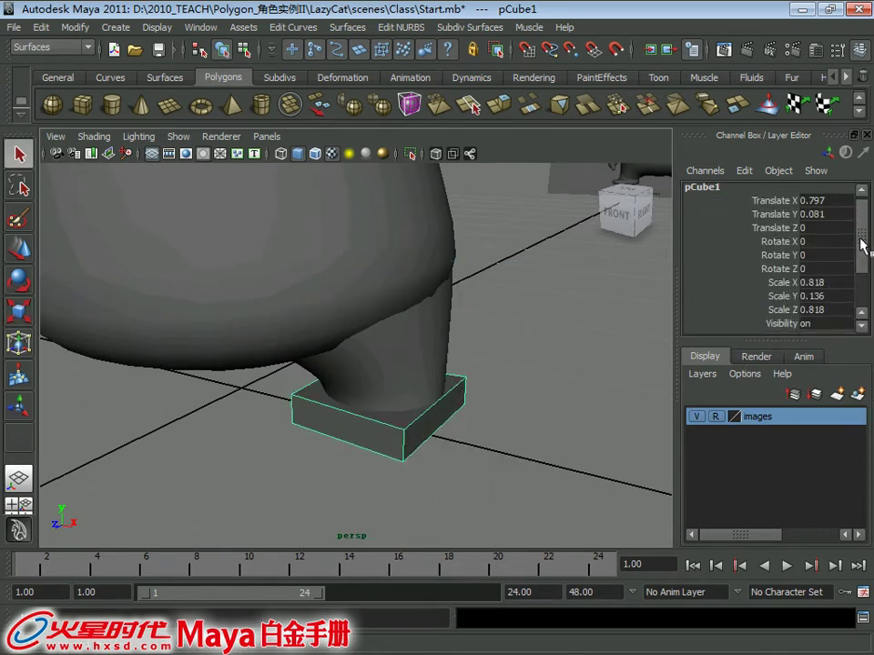
Step: Try changing the slab's height subdivisions, then undo the change
{"action": "left_click_drag", "start_coordinate": [859, 239], "coordinate": [858, 291]}
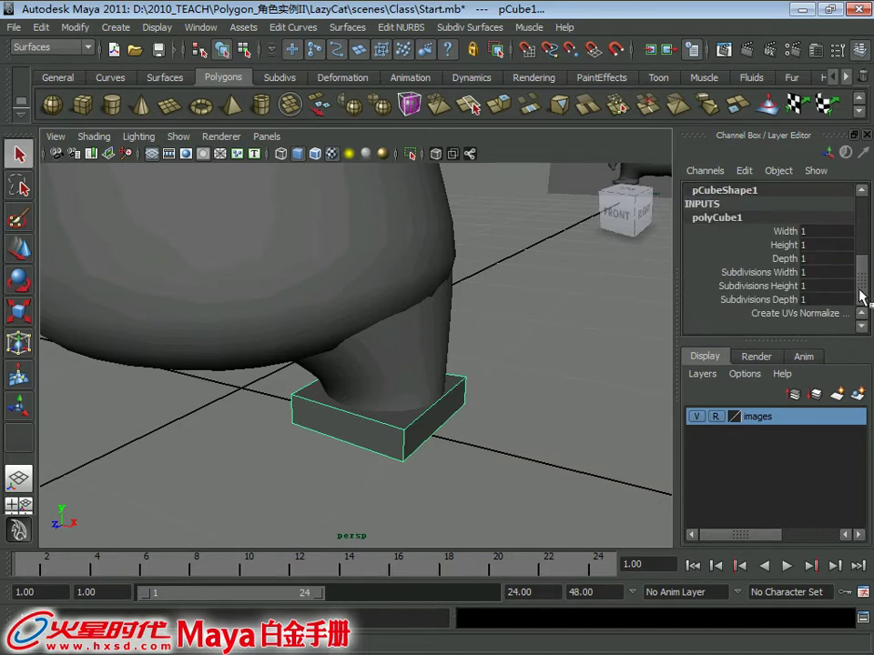
{"action": "left_click", "coordinate": [781, 288]}
{"action": "middle_click_drag", "start_coordinate": [246, 420], "coordinate": [254, 420]}
{"action": "key", "text": "ctrl+z"}
{"action": "mouse_move", "coordinate": [445, 394]}
{"action": "left_mouse_down", "text": "alt"}
{"action": "mouse_move", "coordinate": [372, 390]}
{"action": "mouse_move", "coordinate": [306, 433]}
{"action": "mouse_move", "coordinate": [318, 423]}
{"action": "mouse_move", "coordinate": [377, 433]}
{"action": "left_mouse_up", "text": "alt"}
{"action": "right_click_drag", "start_coordinate": [374, 287], "coordinate": [446, 290]}
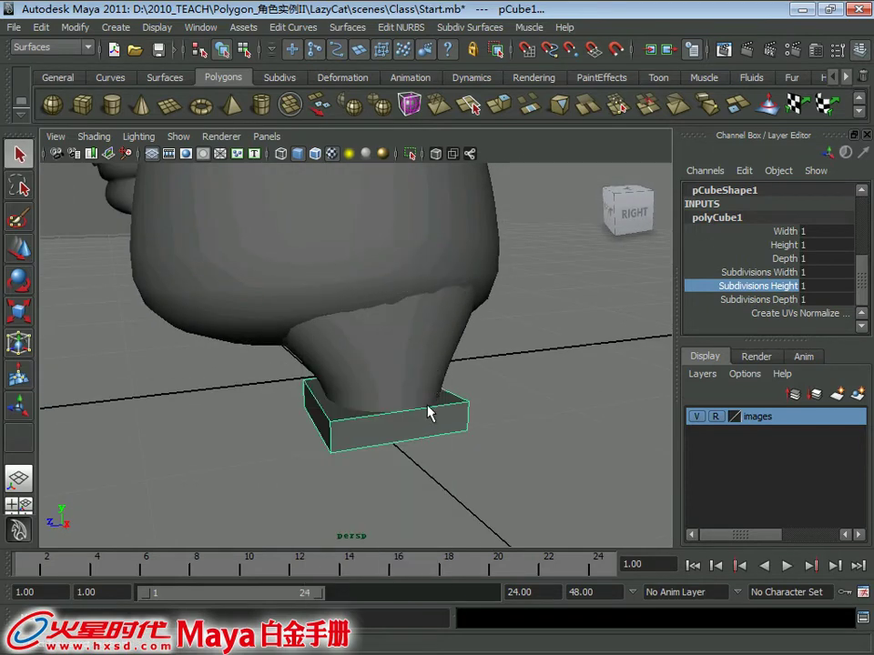
{"action": "left_click", "coordinate": [421, 440]}
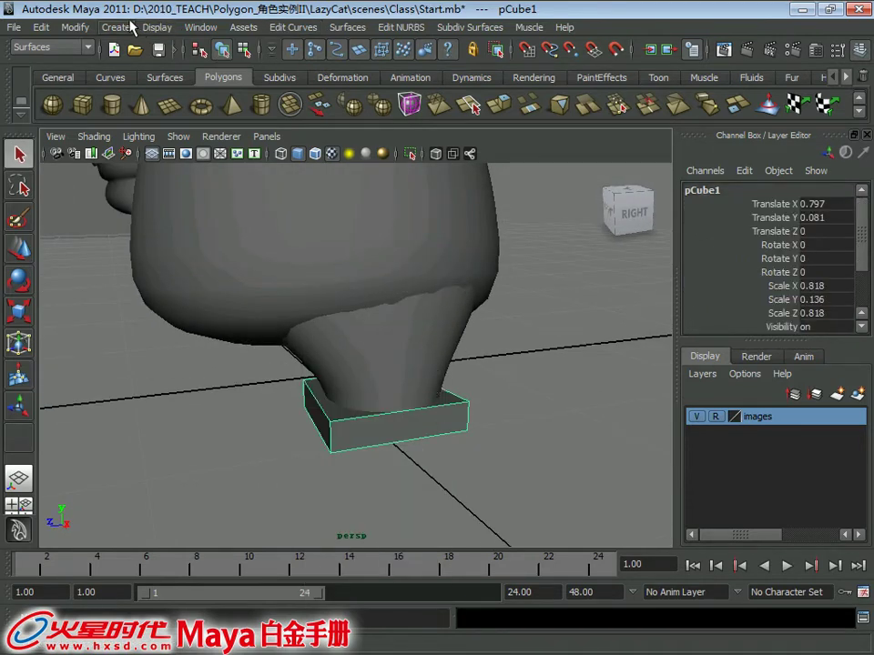
Step: Switch to the Custom shelf and try an edge loop, undoing the misplaced attempts
{"action": "left_click", "coordinate": [846, 77]}
{"action": "left_click", "coordinate": [784, 78]}
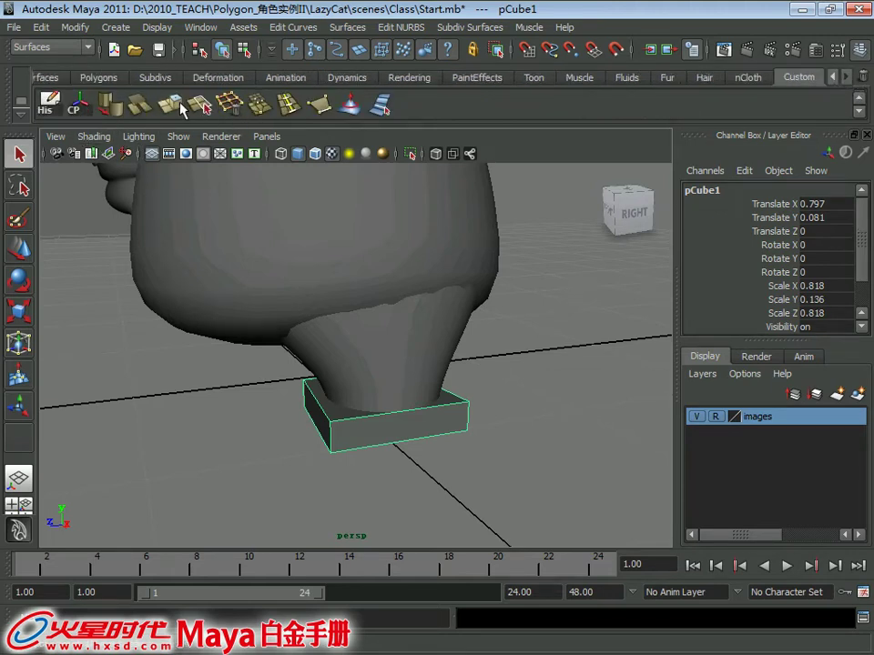
{"action": "left_click", "coordinate": [278, 107]}
{"action": "left_click_drag", "start_coordinate": [448, 380], "coordinate": [395, 453], "text": "alt"}
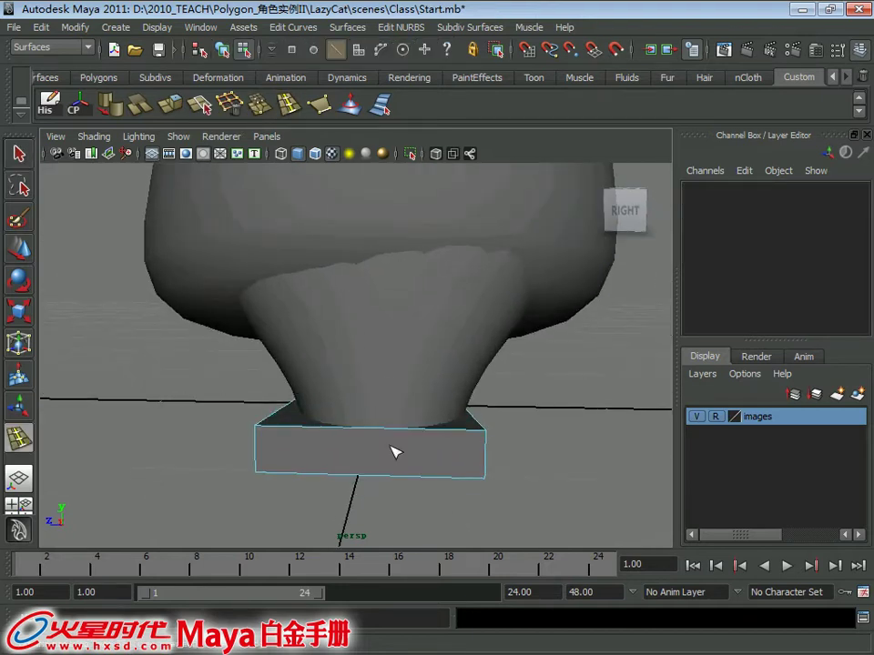
{"action": "left_click", "coordinate": [370, 435]}
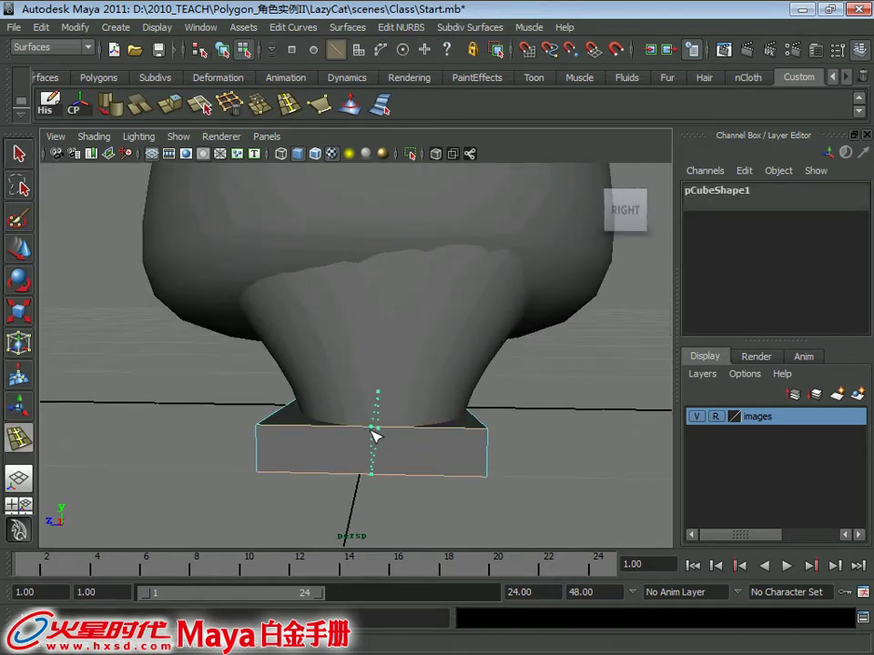
{"action": "left_click", "coordinate": [309, 435]}
{"action": "key", "text": "ctrl+z"}
{"action": "left_click_drag", "start_coordinate": [318, 433], "coordinate": [341, 458]}
{"action": "key", "text": "ctrl+z"}
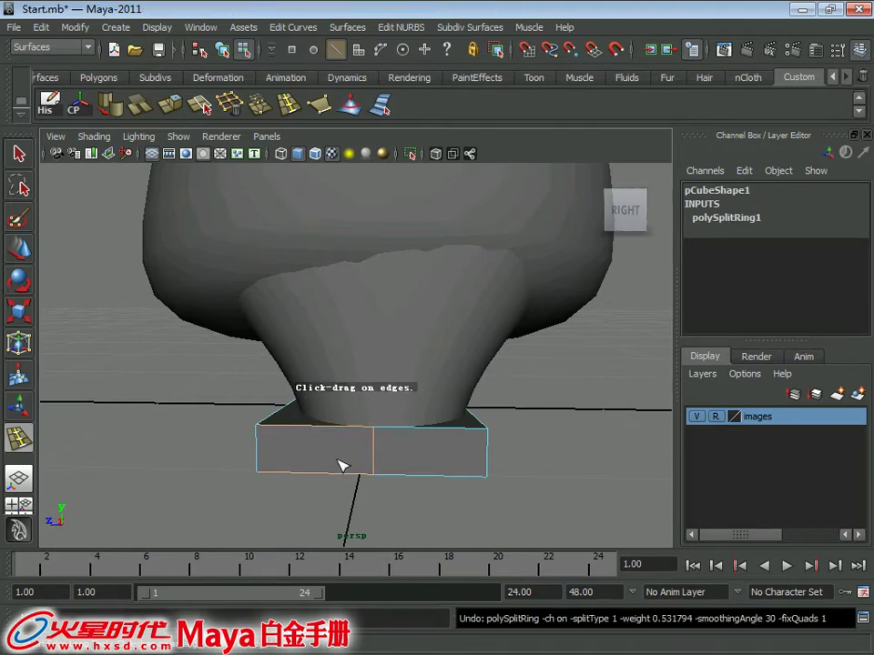
{"action": "key", "text": "q"}
{"action": "right_click_drag", "start_coordinate": [377, 288], "coordinate": [467, 271]}
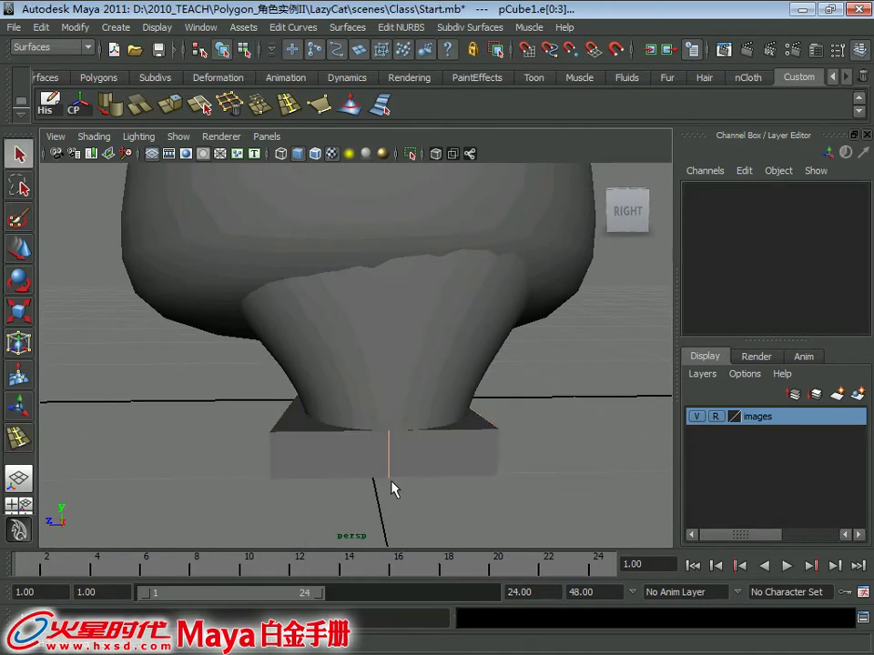
Step: Insert three vertical edge loops across the slab with the Insert Edge Loop tool
{"action": "left_click", "coordinate": [261, 110]}
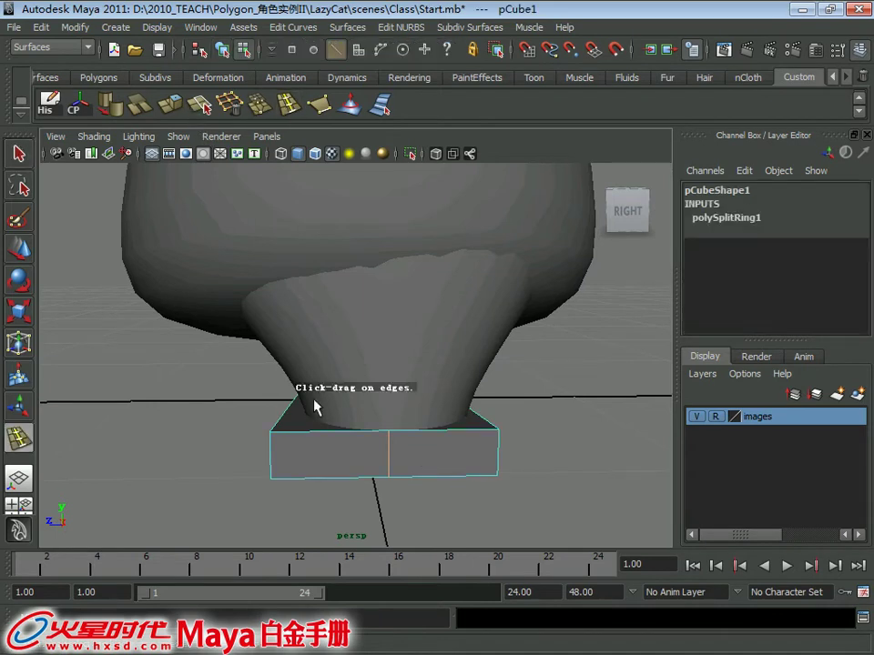
{"action": "left_click_drag", "start_coordinate": [328, 434], "coordinate": [328, 439]}
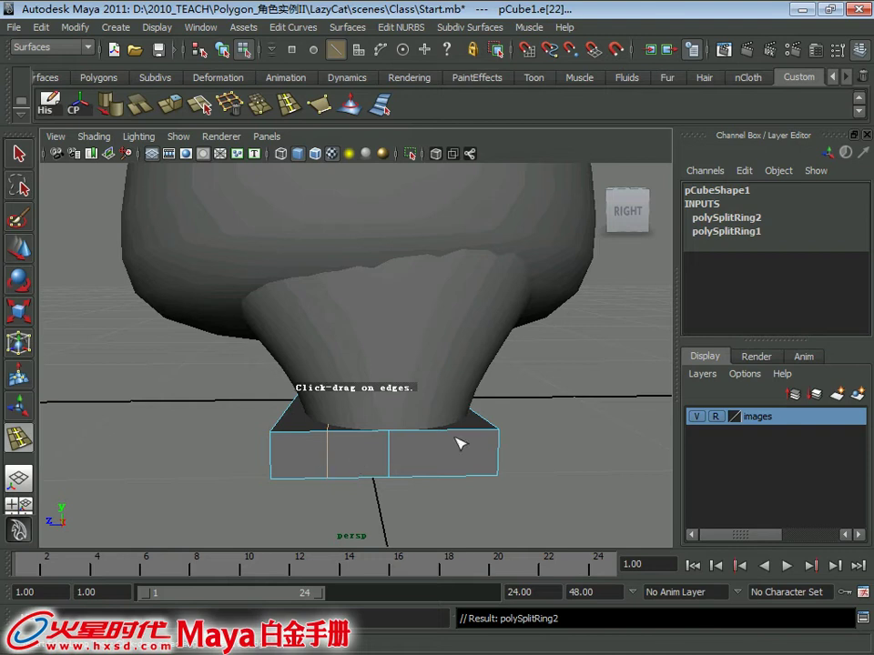
{"action": "left_click_drag", "start_coordinate": [440, 434], "coordinate": [446, 440]}
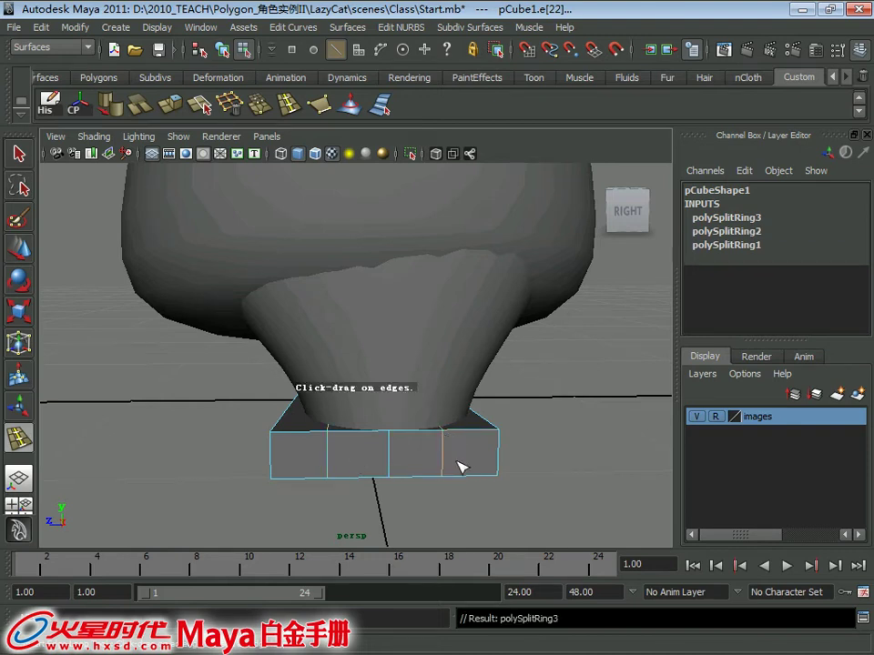
{"action": "right_click_drag", "start_coordinate": [441, 287], "coordinate": [502, 263]}
Step: Select one of the new vertical edges and switch the menu set to Polygons
{"action": "left_click", "coordinate": [393, 453]}
{"action": "right_click_drag", "start_coordinate": [333, 289], "coordinate": [334, 377]}
{"action": "left_click", "coordinate": [328, 461]}
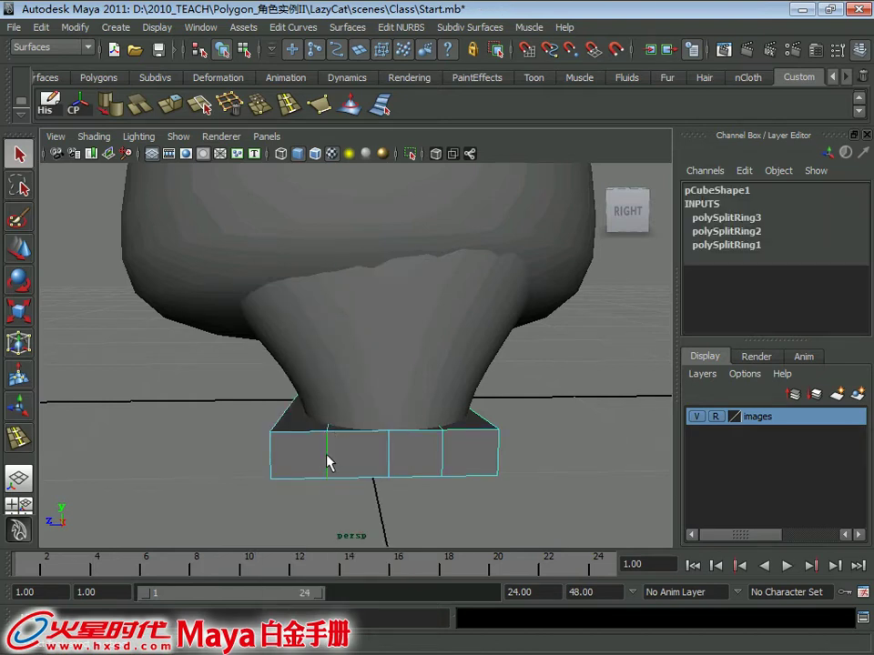
{"action": "left_click", "coordinate": [294, 26]}
{"action": "left_click", "coordinate": [254, 4]}
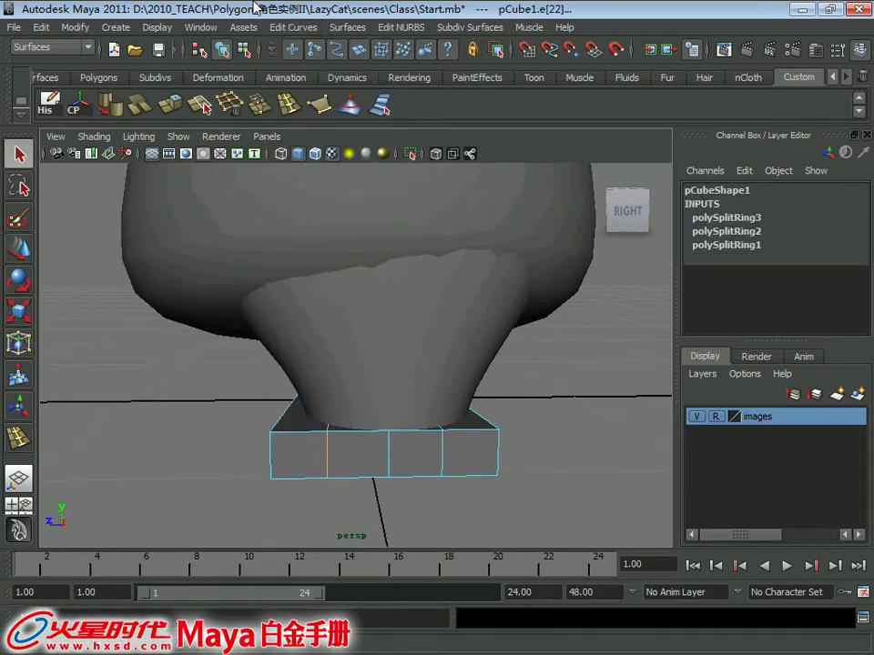
{"action": "key", "text": "F3"}
{"action": "left_click", "coordinate": [317, 27]}
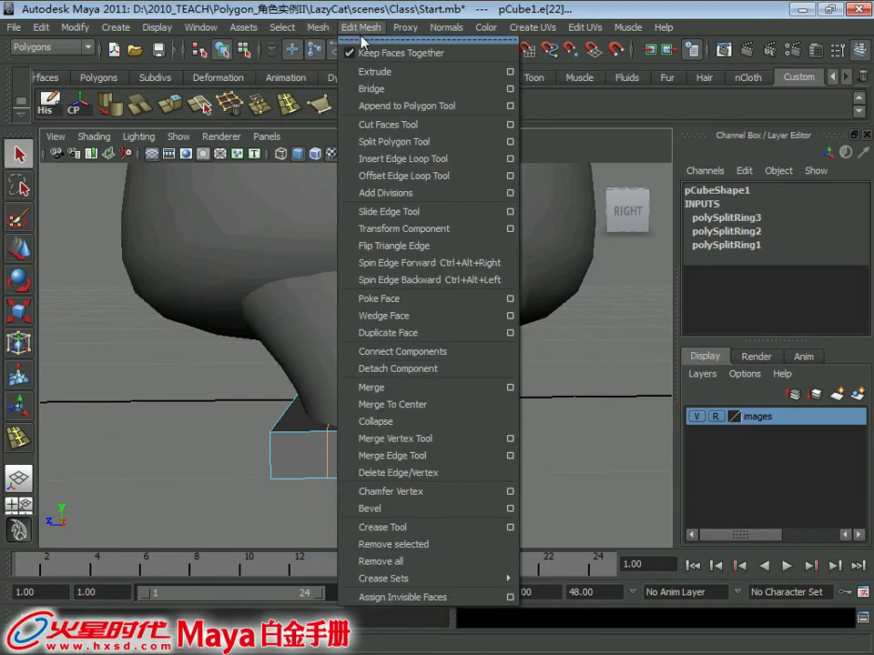
Step: Slide the selected edge right along its ring, then reselect the whole slab
{"action": "left_click", "coordinate": [378, 211]}
{"action": "middle_click_drag", "start_coordinate": [315, 469], "coordinate": [329, 470]}
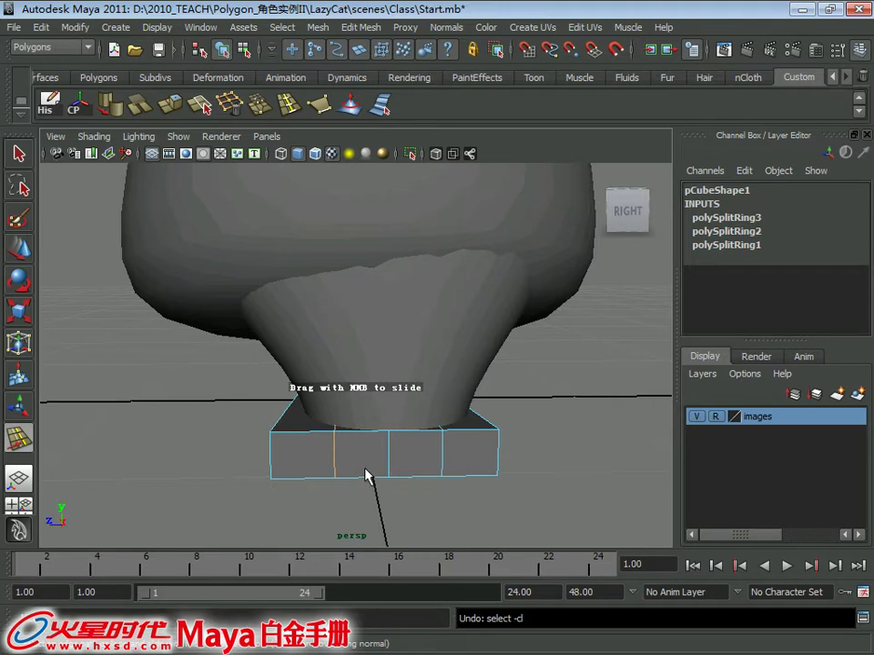
{"action": "key", "text": "w"}
{"action": "key", "text": "q"}
{"action": "mouse_move", "coordinate": [391, 288]}
{"action": "right_mouse_down"}
{"action": "mouse_move", "coordinate": [469, 289]}
{"action": "mouse_move", "coordinate": [464, 265]}
{"action": "right_mouse_up"}
{"action": "left_click", "coordinate": [435, 461]}
{"action": "mouse_move", "coordinate": [435, 460]}
{"action": "left_mouse_down", "text": "alt"}
{"action": "mouse_move", "coordinate": [343, 388]}
{"action": "mouse_move", "coordinate": [440, 387]}
{"action": "mouse_move", "coordinate": [371, 435]}
{"action": "mouse_move", "coordinate": [452, 427]}
{"action": "mouse_move", "coordinate": [400, 431]}
{"action": "mouse_move", "coordinate": [384, 398]}
{"action": "left_mouse_up", "text": "alt"}
Step: Select the four front faces and turn off Keep Faces Together in Edit Mesh
{"action": "right_click_drag", "start_coordinate": [415, 287], "coordinate": [421, 324]}
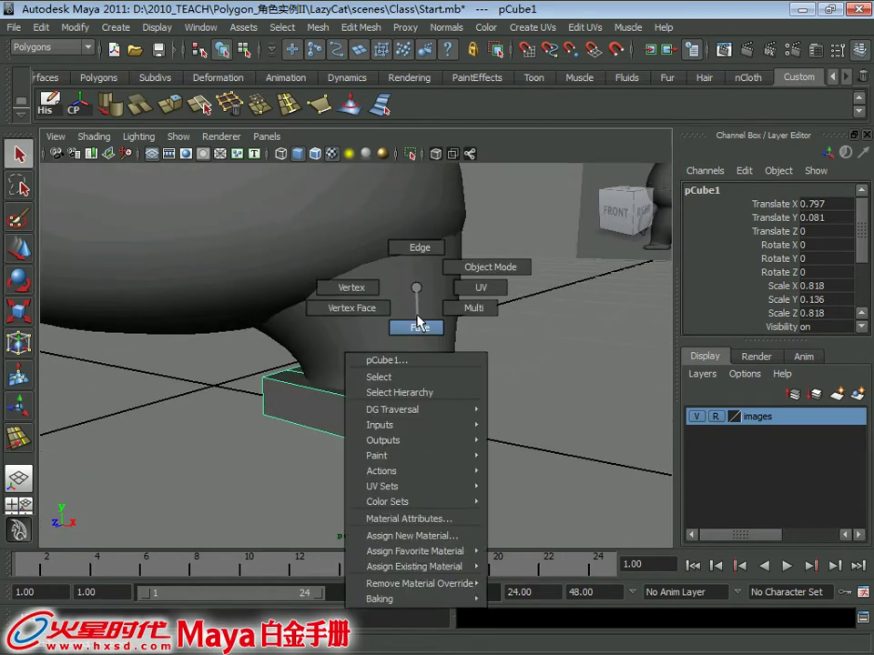
{"action": "left_click", "coordinate": [408, 415]}
{"action": "left_click_drag", "start_coordinate": [458, 378], "coordinate": [414, 421], "text": "alt"}
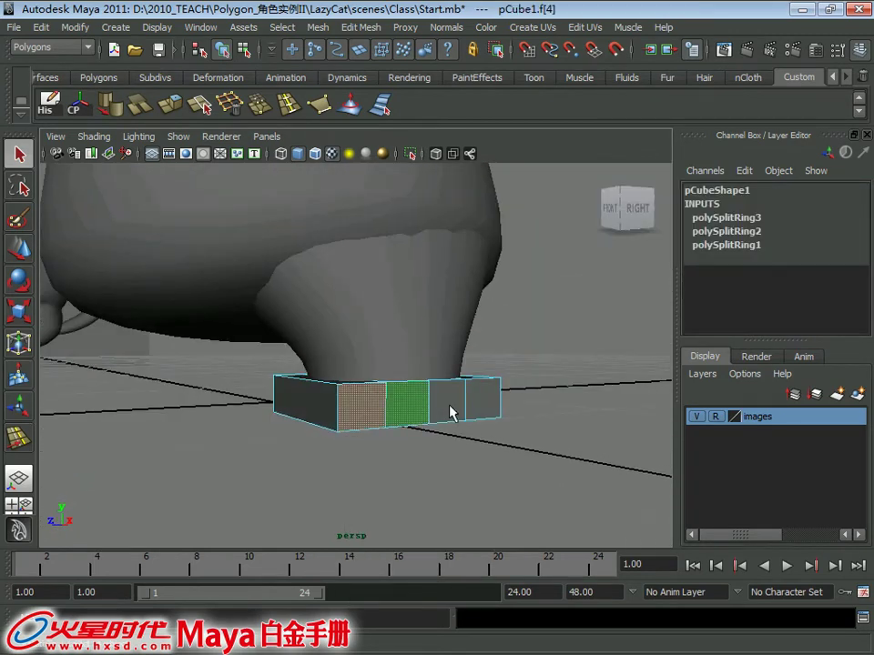
{"action": "left_click", "coordinate": [451, 411], "text": "shift"}
{"action": "left_click", "coordinate": [489, 406], "text": "shift"}
{"action": "left_click", "coordinate": [314, 27]}
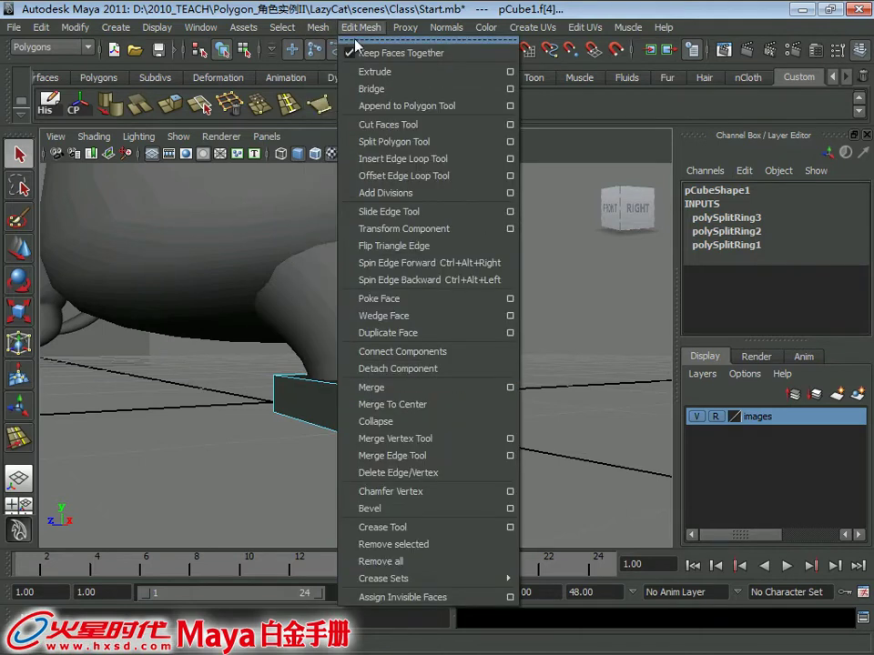
{"action": "left_click", "coordinate": [359, 53]}
{"action": "left_click", "coordinate": [361, 27]}
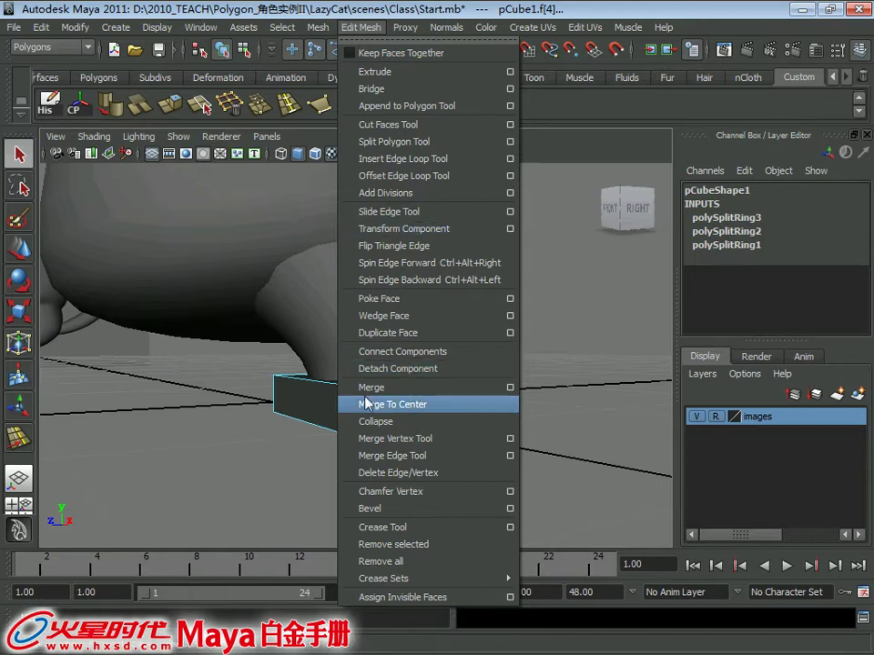
{"action": "left_click", "coordinate": [256, 400]}
{"action": "left_click_drag", "start_coordinate": [256, 400], "coordinate": [264, 414], "text": "alt"}
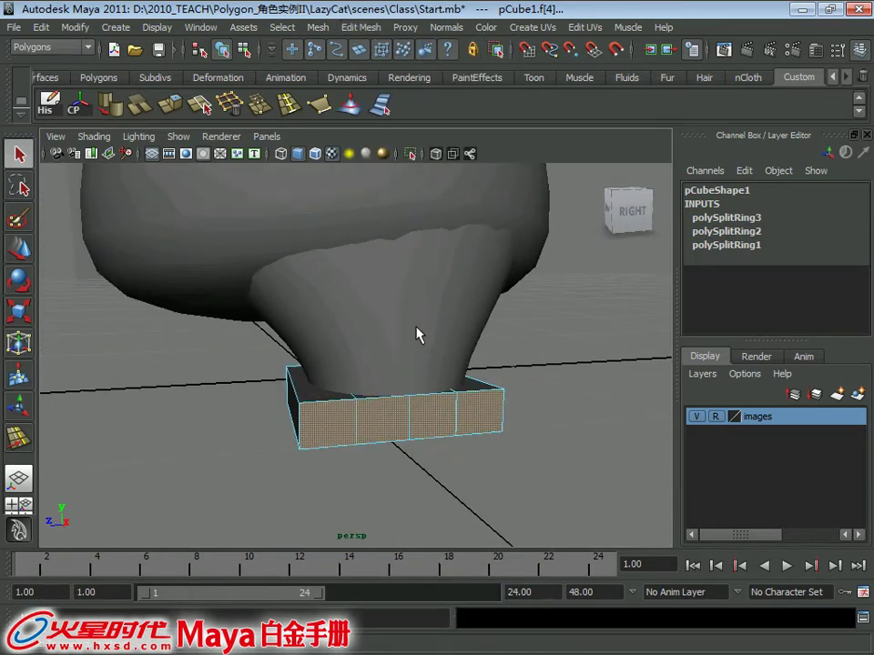
Step: Extrude the four selected front faces outward into toes
{"action": "key", "text": "ctrl+e"}
{"action": "mouse_move", "coordinate": [474, 425]}
{"action": "left_mouse_down", "text": "alt"}
{"action": "mouse_move", "coordinate": [479, 404]}
{"action": "mouse_move", "coordinate": [520, 493]}
{"action": "mouse_move", "coordinate": [536, 500]}
{"action": "mouse_move", "coordinate": [445, 466]}
{"action": "left_mouse_up", "text": "alt"}
{"action": "key", "text": "q"}
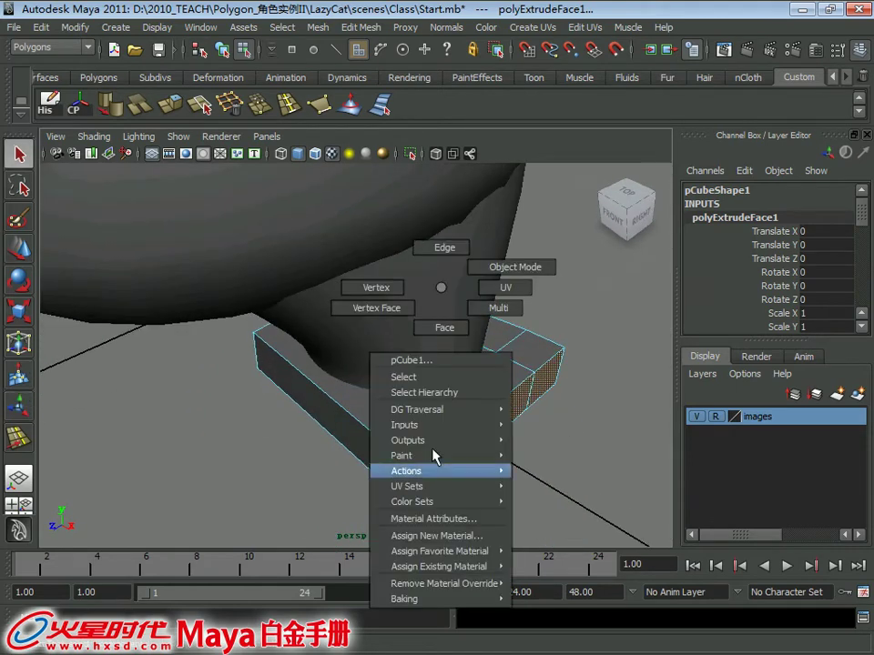
Step: Pull the first toe face farther out and rotate it to angle the toe
{"action": "right_click_drag", "start_coordinate": [440, 287], "coordinate": [440, 329]}
{"action": "left_click_drag", "start_coordinate": [445, 454], "coordinate": [302, 390], "text": "alt"}
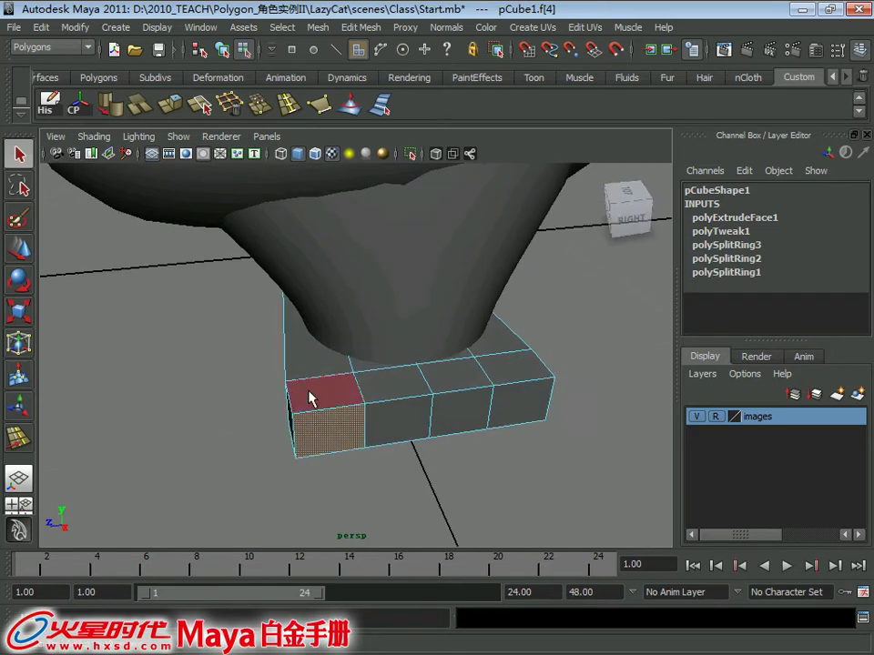
{"action": "key", "text": "w"}
{"action": "left_click_drag", "start_coordinate": [273, 449], "coordinate": [244, 445]}
{"action": "key", "text": "e"}
{"action": "mouse_move", "coordinate": [332, 515]}
{"action": "left_mouse_down"}
{"action": "mouse_move", "coordinate": [312, 517]}
{"action": "mouse_move", "coordinate": [456, 428]}
{"action": "mouse_move", "coordinate": [495, 430]}
{"action": "mouse_move", "coordinate": [503, 392]}
{"action": "mouse_move", "coordinate": [517, 445]}
{"action": "mouse_move", "coordinate": [441, 432]}
{"action": "left_mouse_up"}
Step: Adjust the right end toe face, undoing the accidental scale and move changes
{"action": "left_click", "coordinate": [500, 433]}
{"action": "key", "text": "w"}
{"action": "key", "text": "ctrl+z"}
{"action": "key", "text": "w"}
{"action": "key", "text": "r"}
{"action": "key", "text": "w"}
{"action": "key", "text": "e"}
{"action": "key", "text": "ctrl+z"}
{"action": "key", "text": "w"}
{"action": "key", "text": "r"}
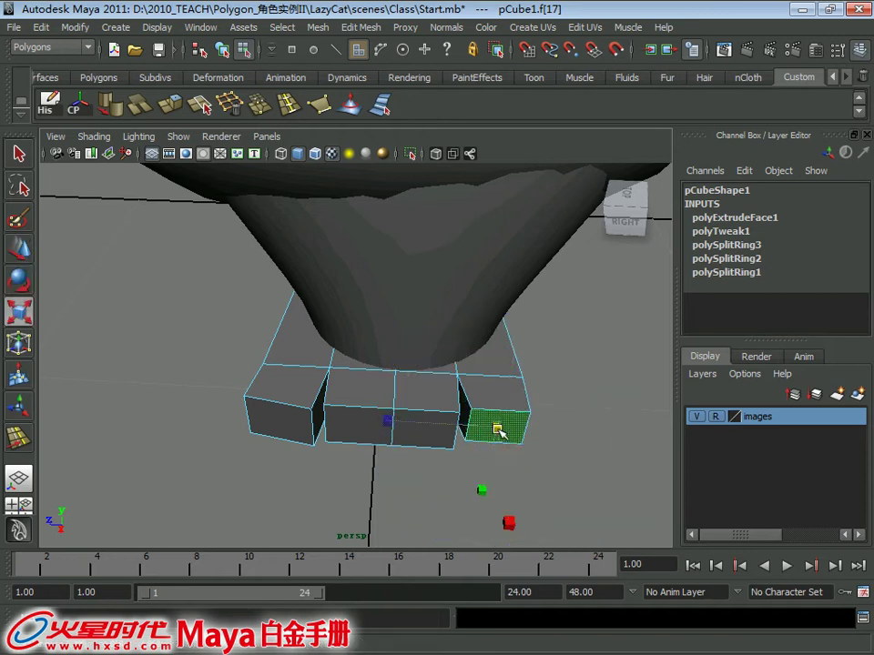
{"action": "key", "text": "e"}
{"action": "key", "text": "q"}
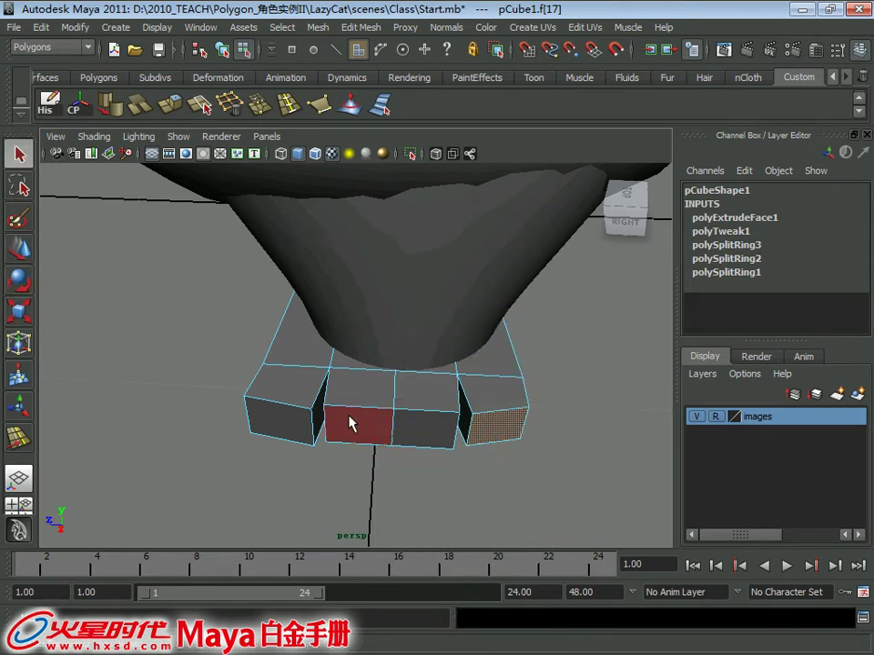
Step: Shift the second toe face sideways and front-to-back
{"action": "left_click", "coordinate": [351, 419]}
{"action": "mouse_move", "coordinate": [351, 420]}
{"action": "left_mouse_down", "text": "alt"}
{"action": "mouse_move", "coordinate": [510, 473]}
{"action": "mouse_move", "coordinate": [464, 488]}
{"action": "mouse_move", "coordinate": [369, 460]}
{"action": "left_mouse_up", "text": "alt"}
{"action": "key", "text": "w"}
{"action": "left_click", "coordinate": [455, 452]}
{"action": "left_click", "coordinate": [347, 454]}
{"action": "key", "text": "ctrl+z"}
{"action": "left_click", "coordinate": [355, 458]}
Step: Push the third toe face inward
{"action": "left_click", "coordinate": [462, 393]}
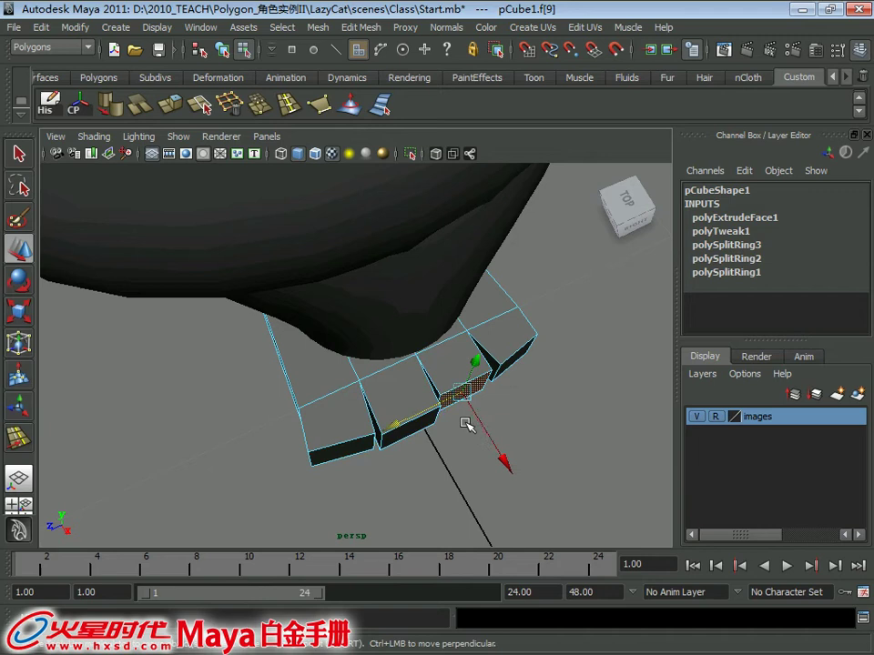
{"action": "key", "text": "e"}
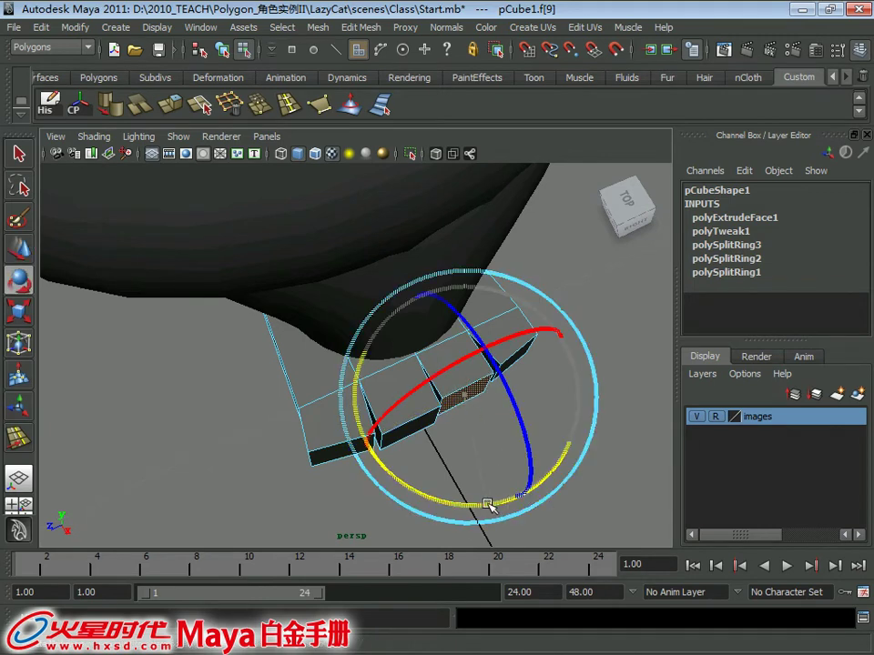
{"action": "key", "text": "w"}
{"action": "mouse_move", "coordinate": [401, 435]}
{"action": "left_mouse_down", "text": "ctrl"}
{"action": "mouse_move", "coordinate": [478, 329]}
{"action": "mouse_move", "coordinate": [395, 331]}
{"action": "left_mouse_up", "text": "ctrl"}
{"action": "key", "text": "q"}
Step: Preview the foot block smoothed with 3 and inspect it from a low angle
{"action": "right_click_drag", "start_coordinate": [329, 288], "coordinate": [394, 290]}
{"action": "mouse_move", "coordinate": [343, 340]}
{"action": "left_mouse_down", "text": "alt"}
{"action": "mouse_move", "coordinate": [387, 267]}
{"action": "mouse_move", "coordinate": [327, 243]}
{"action": "mouse_move", "coordinate": [320, 254]}
{"action": "left_mouse_up", "text": "alt"}
{"action": "key", "text": "3"}
{"action": "left_click_drag", "start_coordinate": [445, 326], "coordinate": [493, 425], "text": "alt"}
{"action": "left_click", "coordinate": [507, 382]}
{"action": "left_click", "coordinate": [363, 373]}
Step: Insert two edge loops across the foot block with the Insert Edge Loop tool
{"action": "mouse_move", "coordinate": [333, 342]}
{"action": "left_mouse_down", "text": "alt"}
{"action": "mouse_move", "coordinate": [288, 314]}
{"action": "mouse_move", "coordinate": [355, 273]}
{"action": "left_mouse_up", "text": "alt"}
{"action": "left_click", "coordinate": [288, 106]}
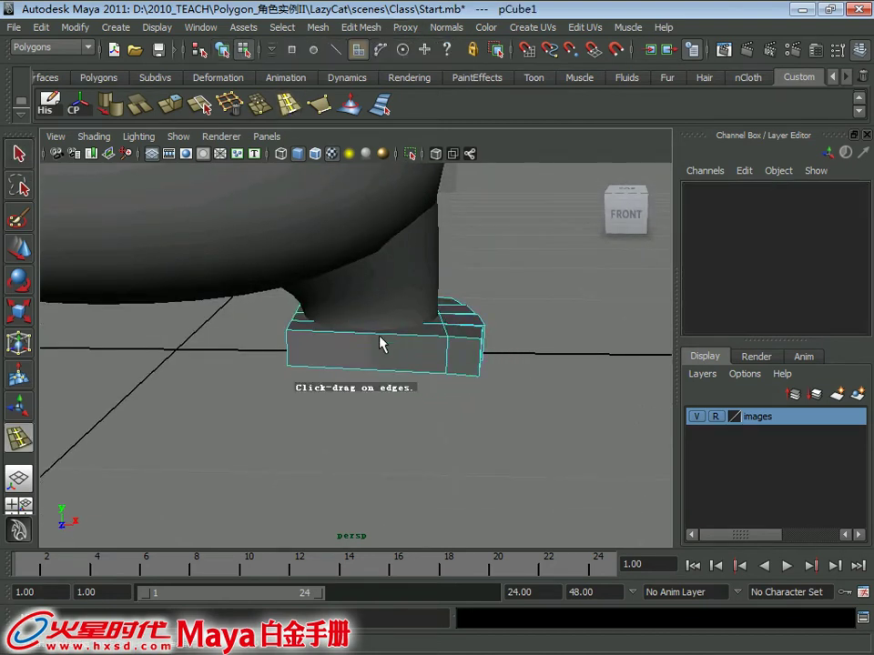
{"action": "left_click_drag", "start_coordinate": [380, 339], "coordinate": [374, 341]}
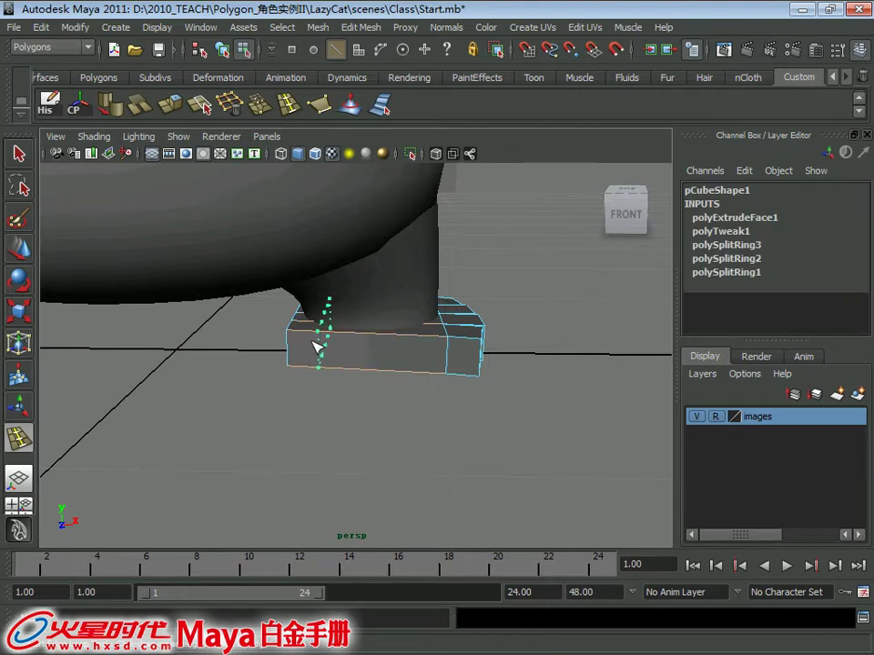
{"action": "left_click_drag", "start_coordinate": [317, 346], "coordinate": [318, 346]}
{"action": "mouse_move", "coordinate": [375, 340]}
{"action": "left_mouse_down"}
{"action": "mouse_move", "coordinate": [396, 345]}
{"action": "mouse_move", "coordinate": [423, 271]}
{"action": "mouse_move", "coordinate": [424, 393]}
{"action": "left_mouse_up"}
Step: Check the smoothed foot shape, then return the foot block to blocky view with 1
{"action": "right_click_drag", "start_coordinate": [427, 288], "coordinate": [447, 268]}
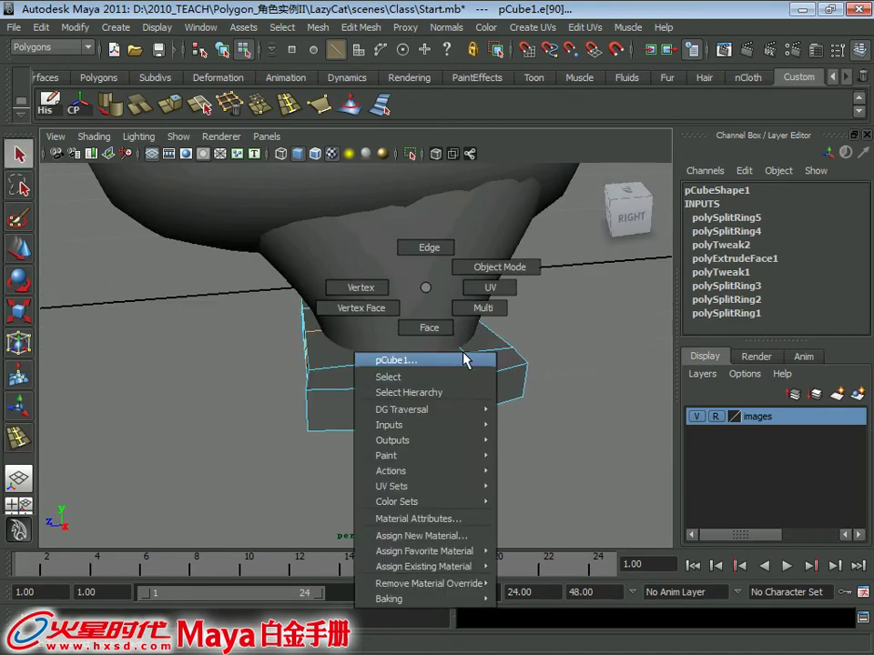
{"action": "left_click", "coordinate": [550, 425]}
{"action": "mouse_move", "coordinate": [549, 425]}
{"action": "left_mouse_down", "text": "alt"}
{"action": "mouse_move", "coordinate": [384, 355]}
{"action": "mouse_move", "coordinate": [490, 336]}
{"action": "mouse_move", "coordinate": [446, 353]}
{"action": "mouse_move", "coordinate": [440, 376]}
{"action": "left_mouse_up", "text": "alt"}
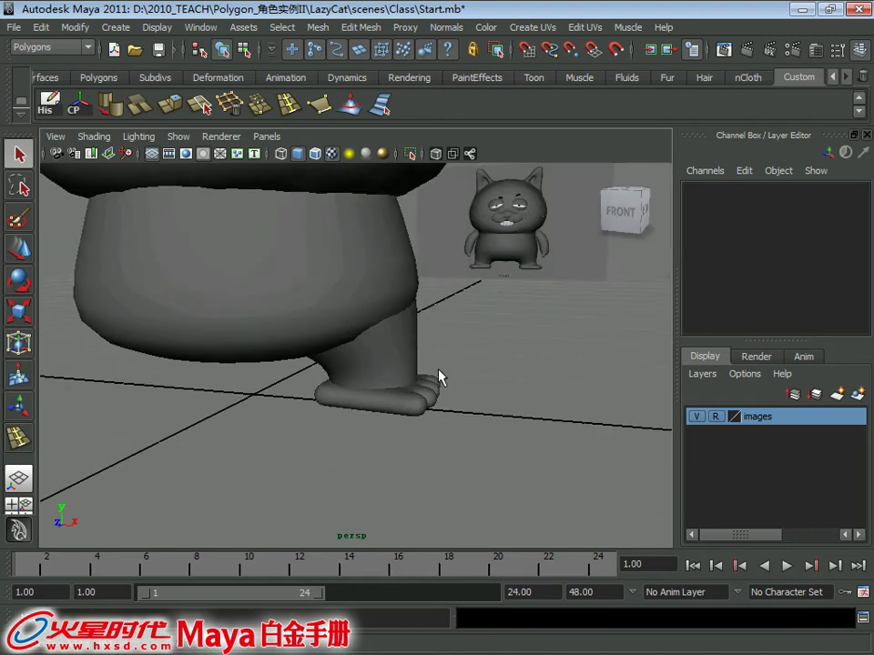
{"action": "left_click", "coordinate": [396, 409]}
{"action": "key", "text": "1"}
Step: Orbit and zoom around the whole character, then select the head
{"action": "mouse_move", "coordinate": [384, 412]}
{"action": "left_mouse_down", "text": "alt"}
{"action": "mouse_move", "coordinate": [380, 389]}
{"action": "mouse_move", "coordinate": [328, 437]}
{"action": "mouse_move", "coordinate": [338, 377]}
{"action": "left_mouse_up", "text": "alt"}
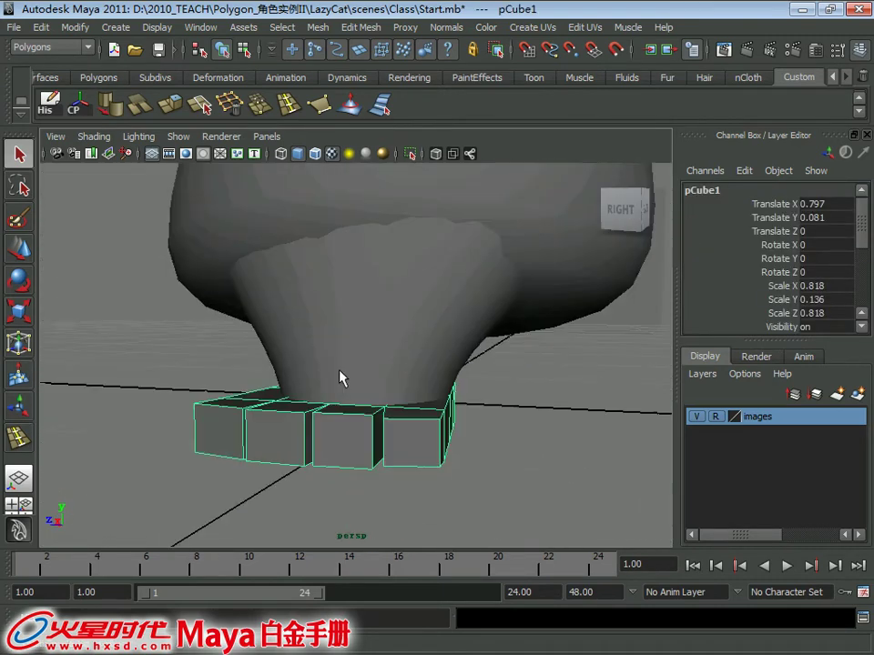
{"action": "scroll", "coordinate": [259, 374], "scroll_direction": "down", "scroll_amount": 3}
{"action": "left_click", "coordinate": [260, 374]}
{"action": "left_click_drag", "start_coordinate": [259, 374], "coordinate": [488, 403], "text": "alt"}
{"action": "scroll", "coordinate": [339, 353], "scroll_direction": "down", "scroll_amount": 2}
{"action": "left_click_drag", "start_coordinate": [340, 352], "coordinate": [482, 318], "text": "alt"}
{"action": "scroll", "coordinate": [427, 487], "scroll_direction": "up", "scroll_amount": 3}
{"action": "left_click_drag", "start_coordinate": [428, 487], "coordinate": [382, 456], "text": "alt"}
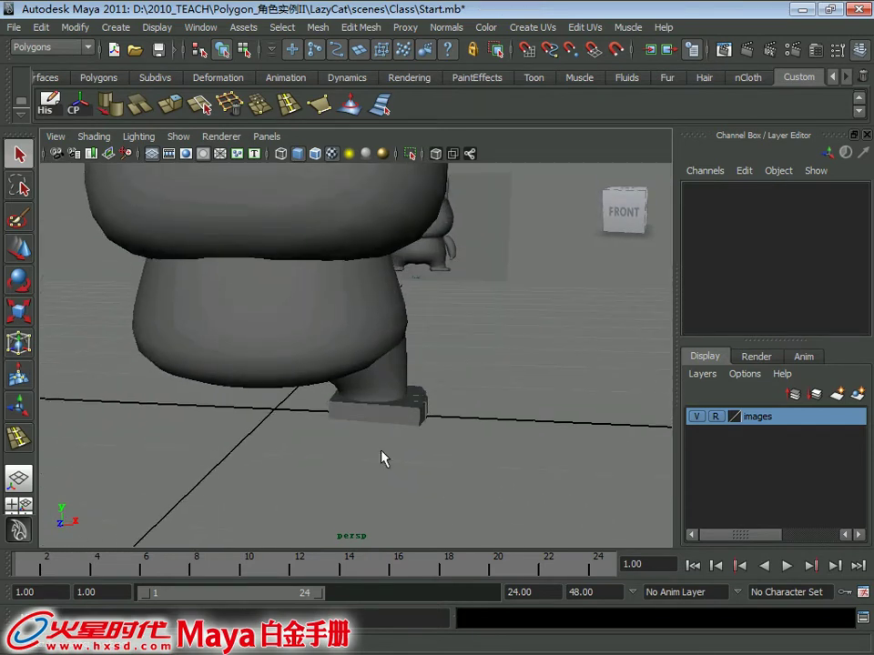
{"action": "left_click", "coordinate": [411, 409]}
{"action": "scroll", "coordinate": [425, 309], "scroll_direction": "down", "scroll_amount": 2}
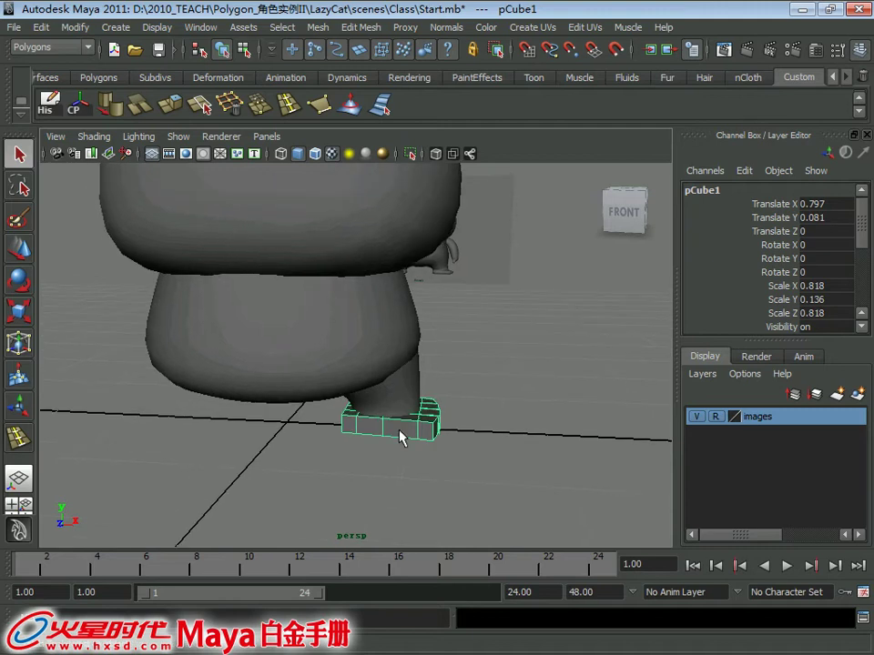
{"action": "scroll", "coordinate": [399, 433], "scroll_direction": "down", "scroll_amount": 3}
{"action": "left_click", "coordinate": [336, 302]}
Step: Select the NURBS leg and zoom in on it in the maximized front view
{"action": "left_click", "coordinate": [338, 362]}
{"action": "left_click", "coordinate": [387, 375]}
{"action": "left_click_drag", "start_coordinate": [423, 358], "coordinate": [472, 415], "text": "alt"}
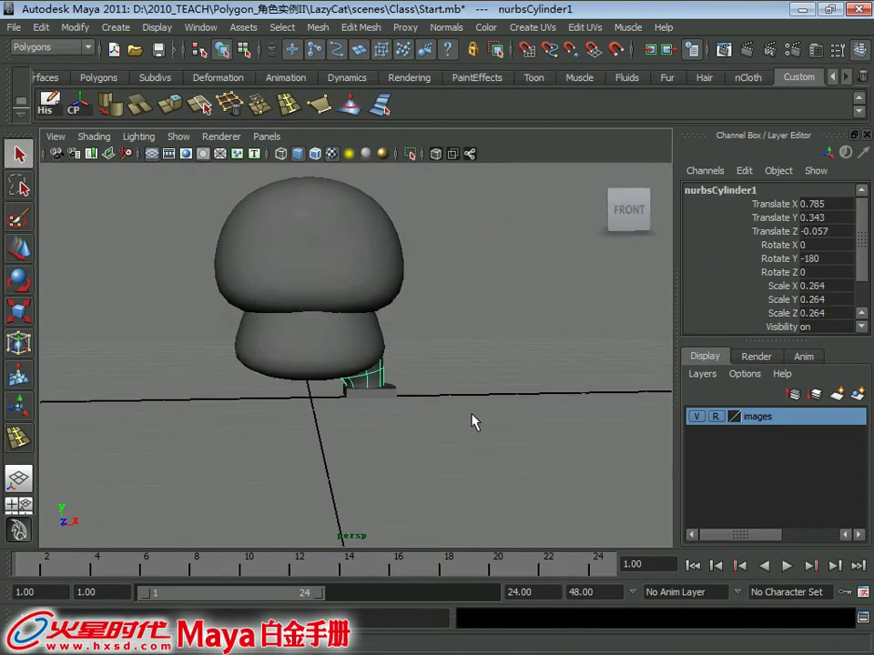
{"action": "key", "text": "space"}
{"action": "key", "text": "space"}
{"action": "scroll", "coordinate": [298, 441], "scroll_direction": "down", "scroll_amount": 3}
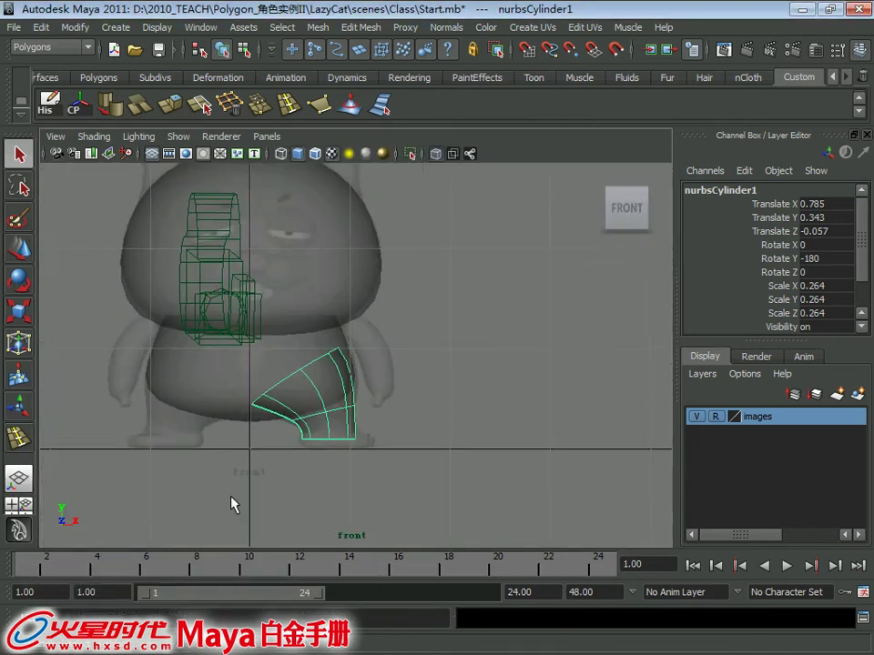
{"action": "scroll", "coordinate": [233, 504], "scroll_direction": "up", "scroll_amount": 1}
{"action": "scroll", "coordinate": [346, 437], "scroll_direction": "up", "scroll_amount": 1}
{"action": "scroll", "coordinate": [343, 418], "scroll_direction": "up", "scroll_amount": 1}
{"action": "scroll", "coordinate": [336, 406], "scroll_direction": "up", "scroll_amount": 1}
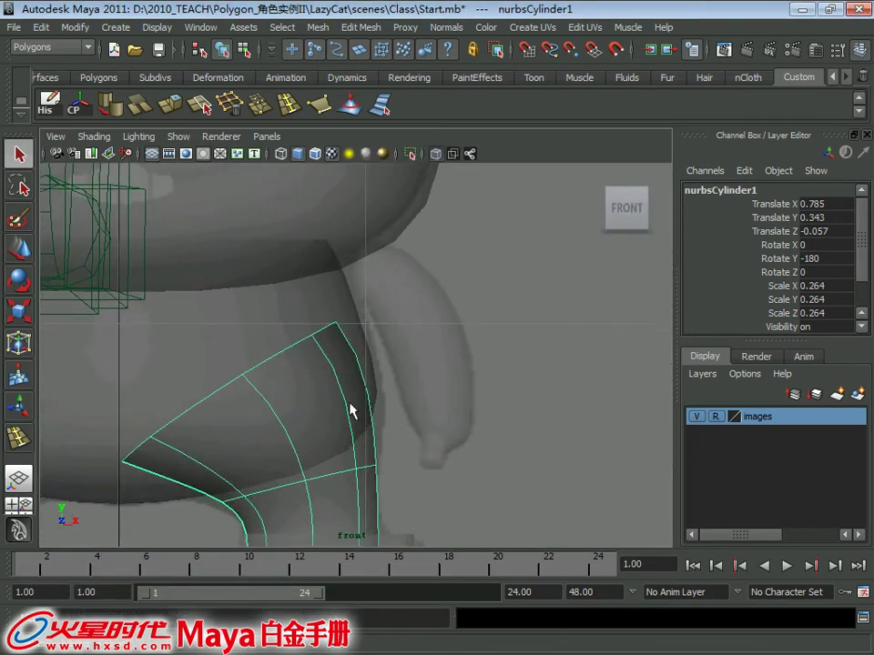
Step: Move groups of leg control vertices, pulling the right side inward to match the reference
{"action": "right_click_drag", "start_coordinate": [401, 318], "coordinate": [297, 294]}
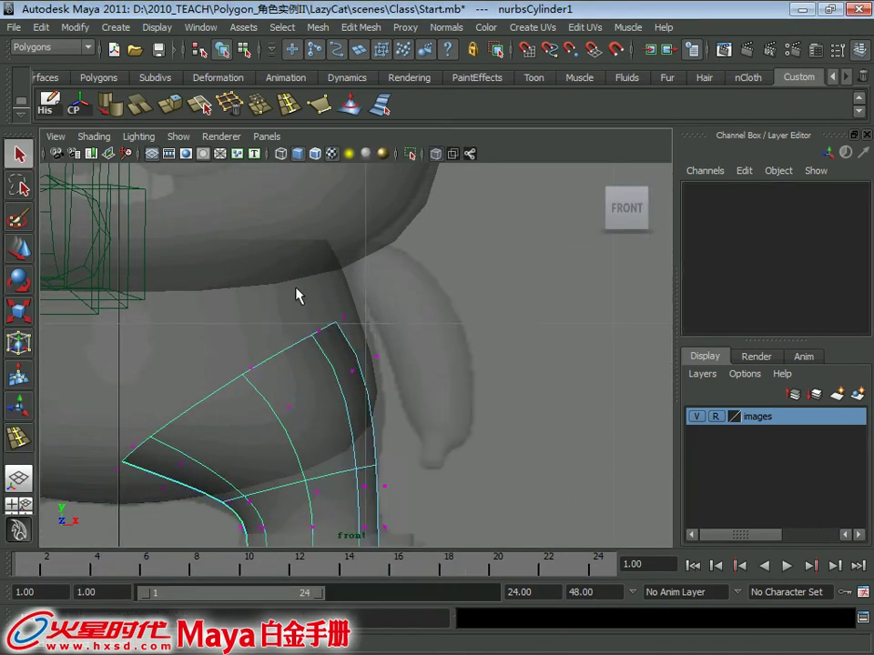
{"action": "left_click_drag", "start_coordinate": [278, 278], "coordinate": [391, 395]}
{"action": "key", "text": "w"}
{"action": "left_click", "coordinate": [352, 325]}
{"action": "key", "text": "ctrl+z"}
{"action": "left_click_drag", "start_coordinate": [348, 344], "coordinate": [356, 335]}
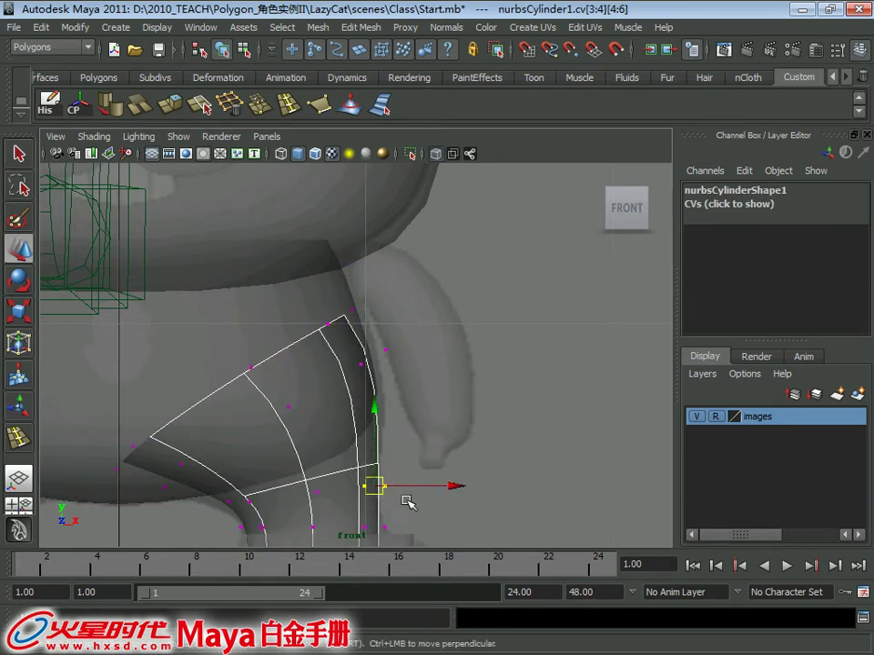
{"action": "middle_click_drag", "start_coordinate": [233, 417], "coordinate": [352, 363], "text": "alt"}
{"action": "left_click_drag", "start_coordinate": [396, 396], "coordinate": [366, 433]}
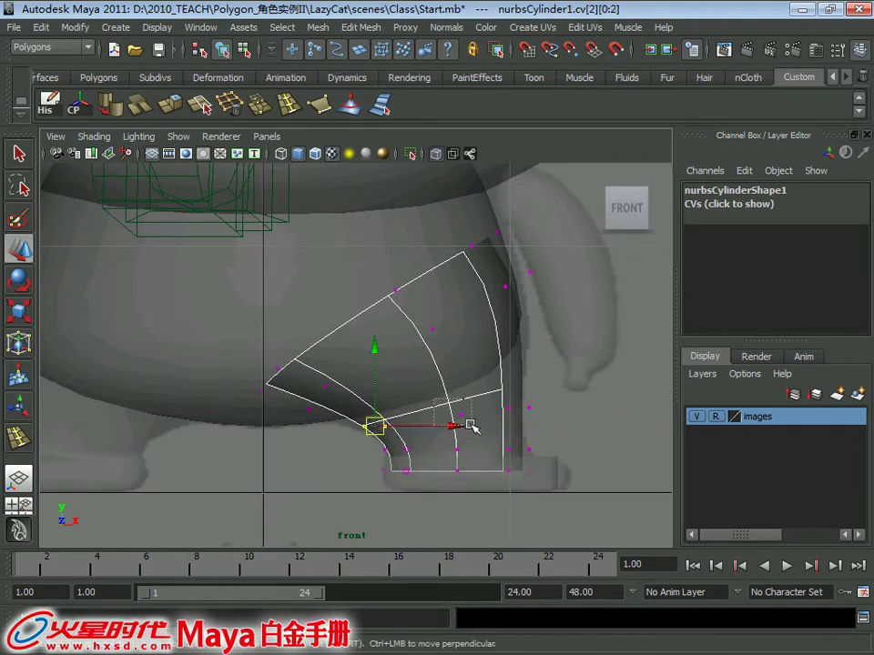
{"action": "left_click_drag", "start_coordinate": [461, 416], "coordinate": [309, 429]}
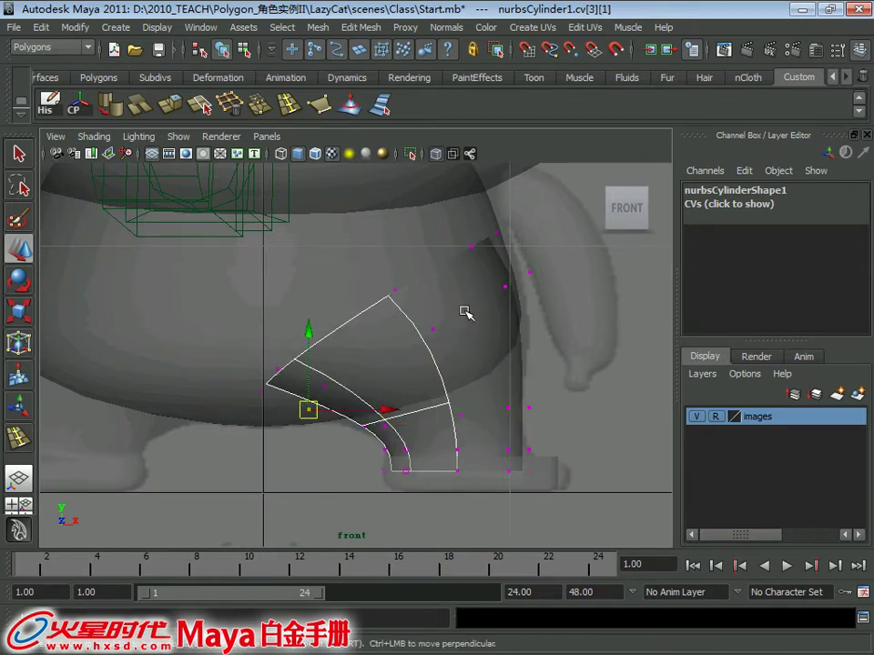
Step: Deselect the CVs, return to object mode and reselect the NURBS leg
{"action": "scroll", "coordinate": [466, 313], "scroll_direction": "up", "scroll_amount": 3}
{"action": "left_click", "coordinate": [417, 510]}
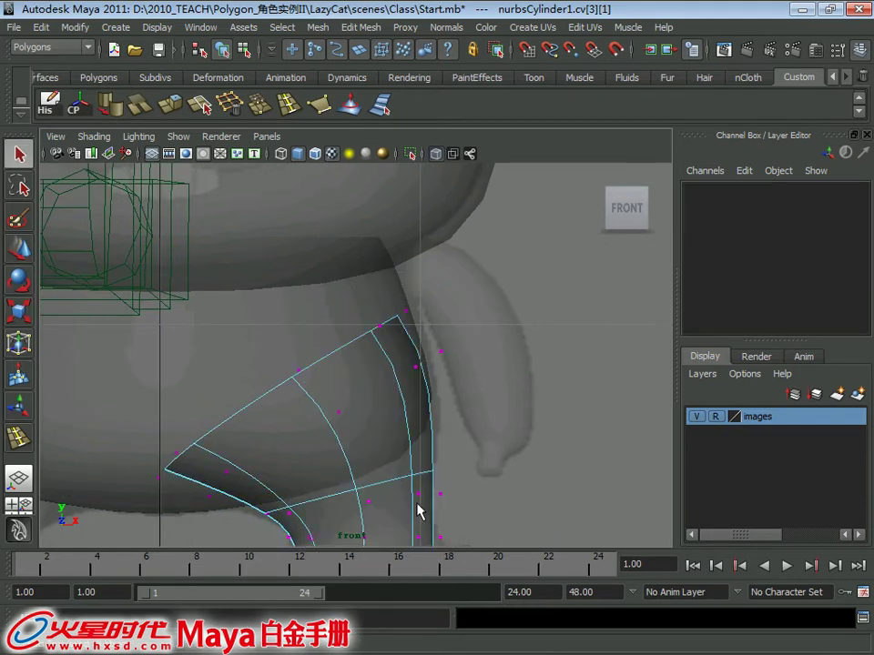
{"action": "right_click_drag", "start_coordinate": [415, 316], "coordinate": [483, 297]}
{"action": "left_click", "coordinate": [399, 517]}
{"action": "scroll", "coordinate": [405, 368], "scroll_direction": "down", "scroll_amount": 3}
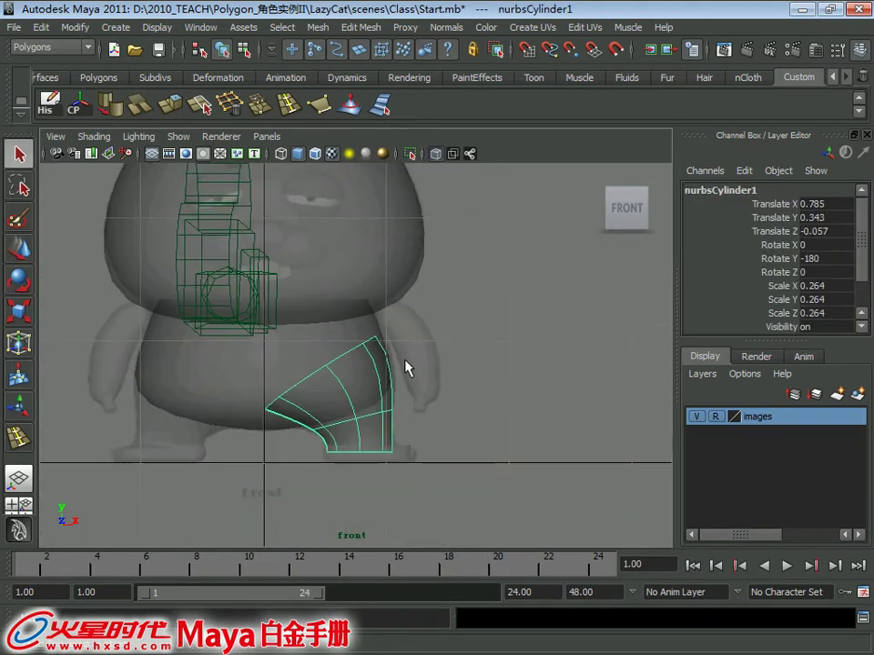
{"action": "middle_click_drag", "start_coordinate": [405, 367], "coordinate": [384, 351], "text": "alt"}
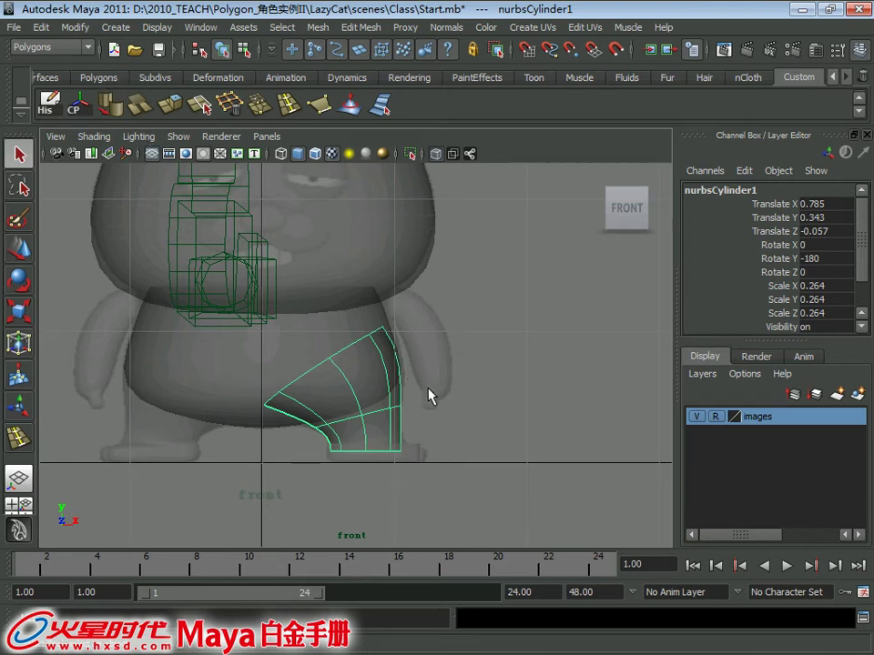
Step: Compare with the cat reference, frame the leg in front view, and hide joints from the viewport
{"action": "key", "text": "alt+Tab"}
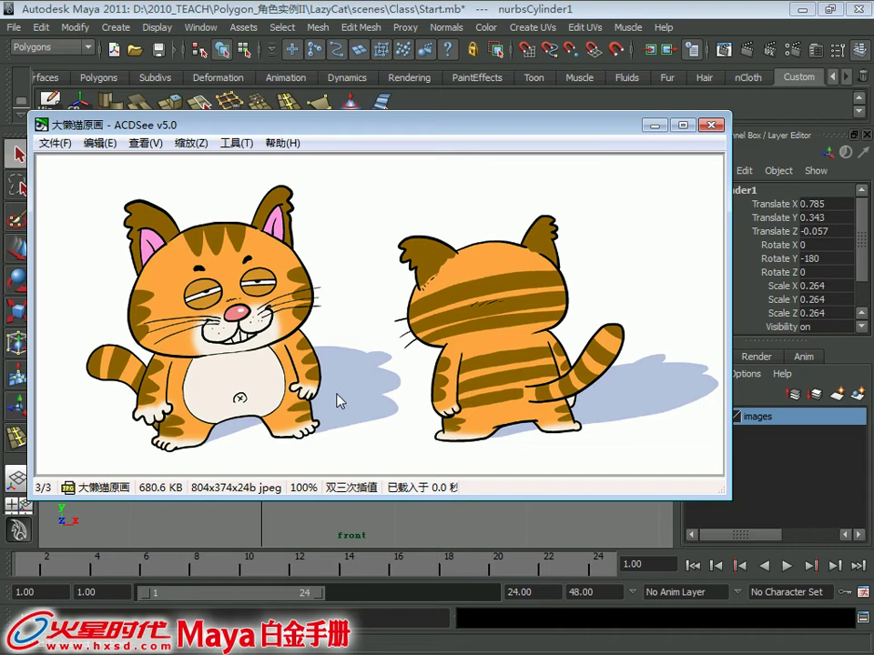
{"action": "key", "text": "alt+Tab"}
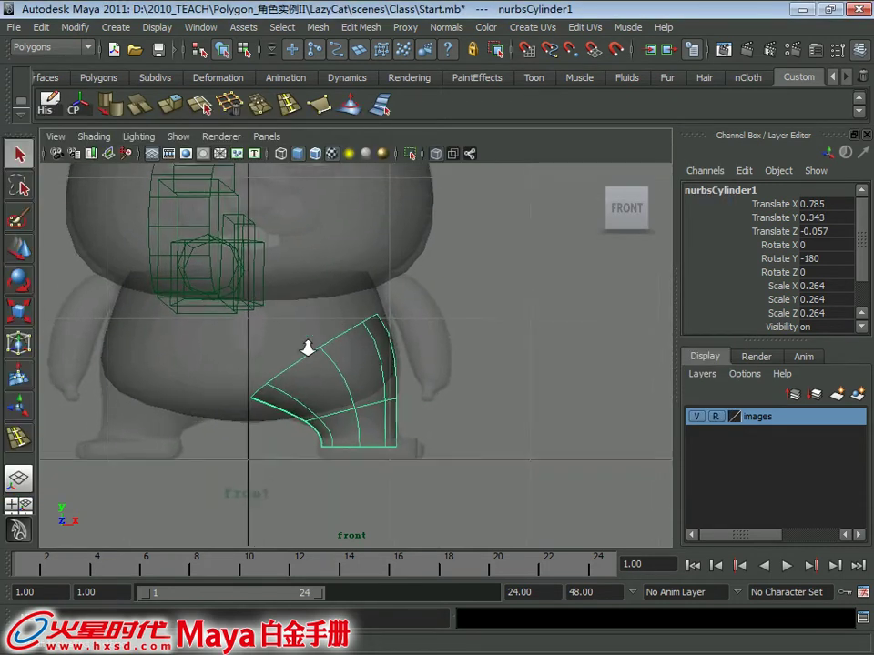
{"action": "middle_click_drag", "start_coordinate": [355, 346], "coordinate": [269, 371], "text": "alt"}
{"action": "scroll", "coordinate": [270, 370], "scroll_direction": "up", "scroll_amount": 1}
{"action": "left_click", "coordinate": [138, 137]}
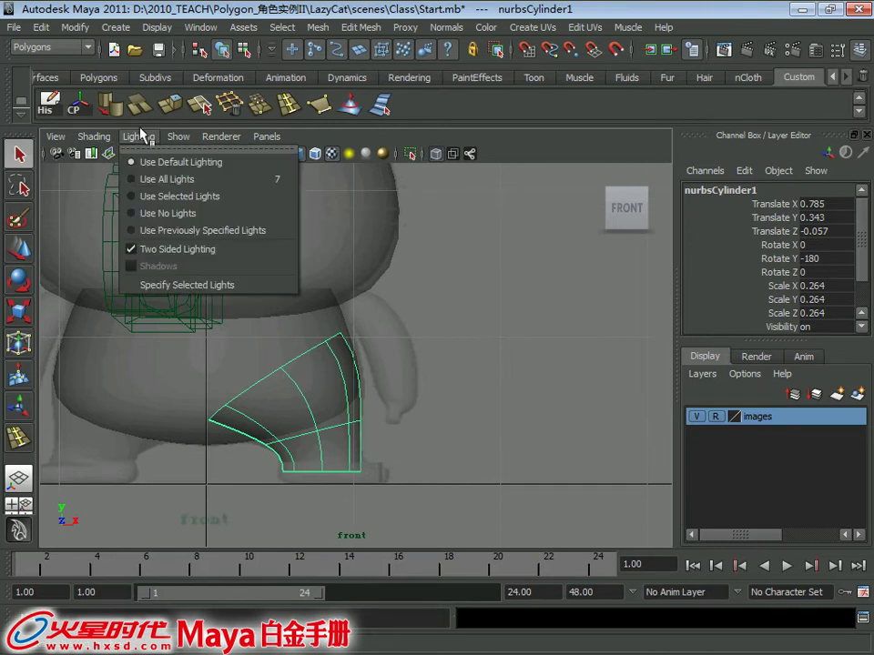
{"action": "left_click", "coordinate": [211, 248]}
{"action": "middle_click_drag", "start_coordinate": [428, 395], "coordinate": [355, 347], "text": "alt"}
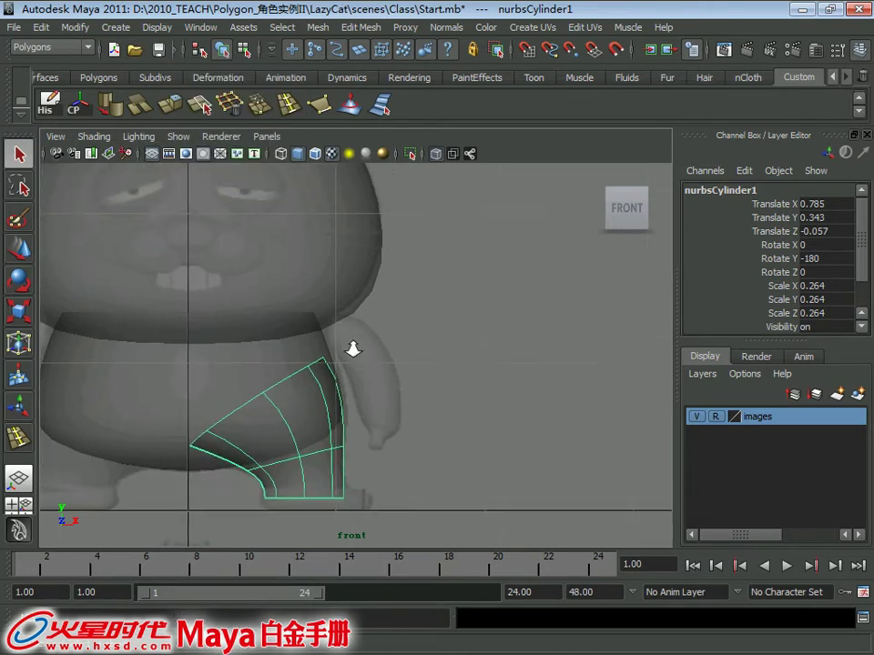
Step: Create a NURBS cylinder, move it out along X beside the cat, and shrink it to about quarter size
{"action": "left_click", "coordinate": [156, 27]}
{"action": "mouse_move", "coordinate": [154, 70]}
{"action": "left_click", "coordinate": [293, 95]}
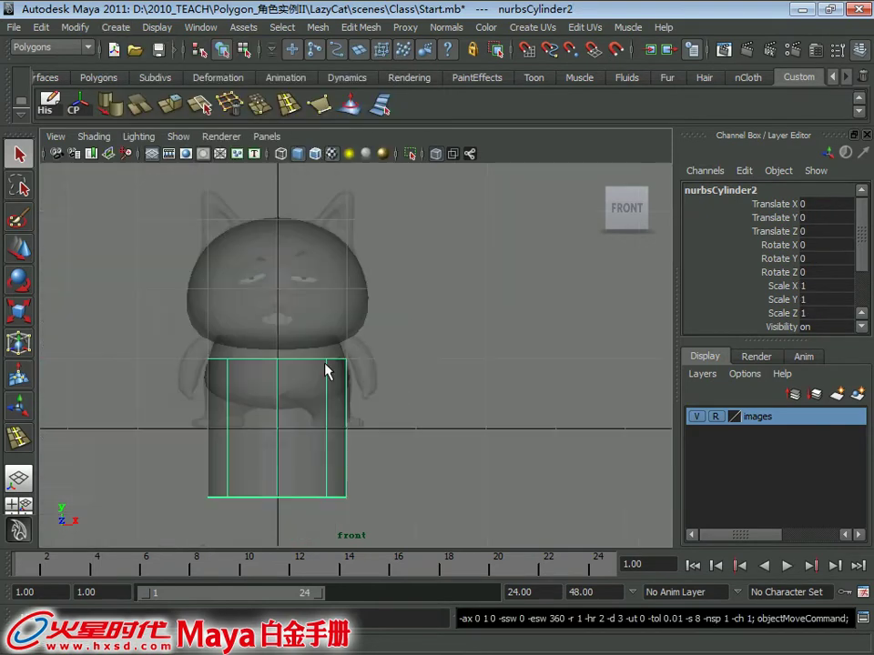
{"action": "left_click", "coordinate": [595, 175]}
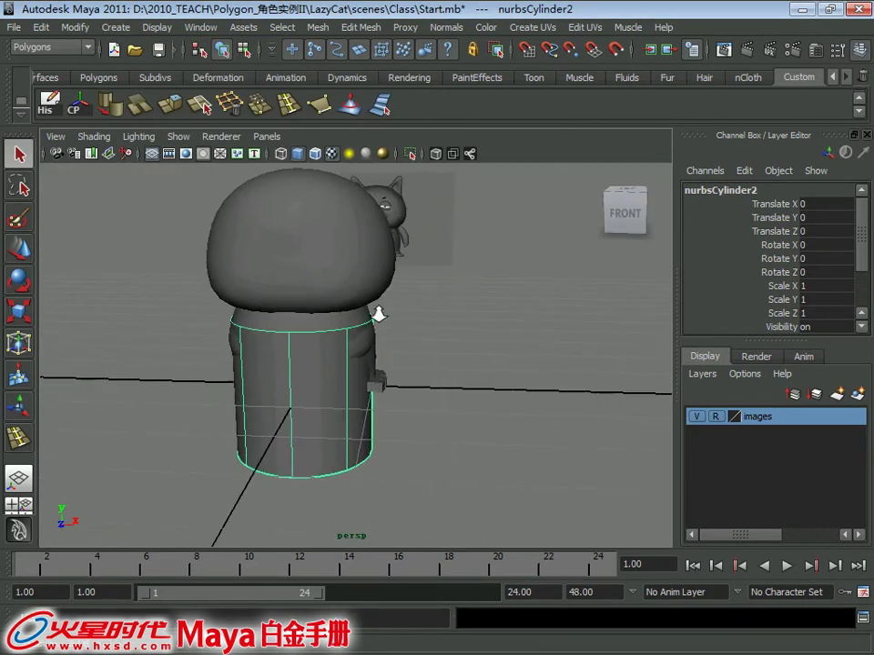
{"action": "key", "text": "w"}
{"action": "left_click_drag", "start_coordinate": [371, 390], "coordinate": [573, 396]}
{"action": "key", "text": "r"}
{"action": "mouse_move", "coordinate": [482, 389]}
{"action": "left_mouse_down"}
{"action": "mouse_move", "coordinate": [425, 404]}
{"action": "mouse_move", "coordinate": [410, 383]}
{"action": "left_mouse_up"}
{"action": "mouse_move", "coordinate": [409, 382]}
{"action": "left_mouse_down", "text": "alt"}
{"action": "mouse_move", "coordinate": [386, 332]}
{"action": "mouse_move", "coordinate": [866, 273]}
{"action": "mouse_move", "coordinate": [861, 314]}
{"action": "left_mouse_up", "text": "alt"}
Step: Set the cylinder's makeNurbCylinder1 Spans to 2 in the Channel Box inputs
{"action": "left_click", "coordinate": [737, 309]}
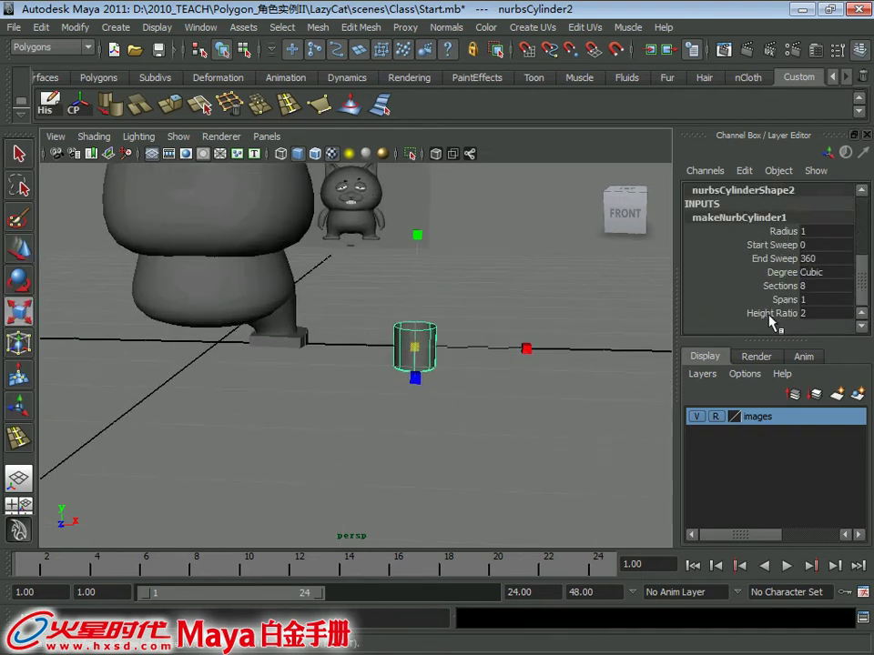
{"action": "left_click", "coordinate": [769, 313]}
{"action": "left_click", "coordinate": [784, 300]}
{"action": "middle_click_drag", "start_coordinate": [543, 301], "coordinate": [503, 304]}
{"action": "scroll", "coordinate": [519, 364], "scroll_direction": "up", "scroll_amount": 3}
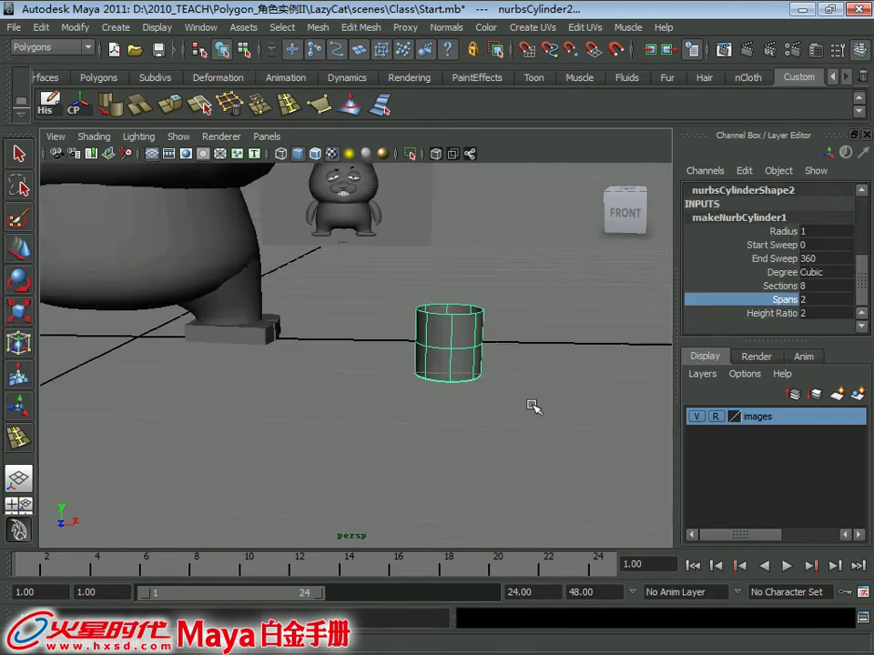
Step: Move the cylinder beside the cat's arm in the front view and enlarge it to the arm's width
{"action": "key", "text": "r"}
{"action": "key", "text": "w"}
{"action": "left_click_drag", "start_coordinate": [444, 331], "coordinate": [425, 242]}
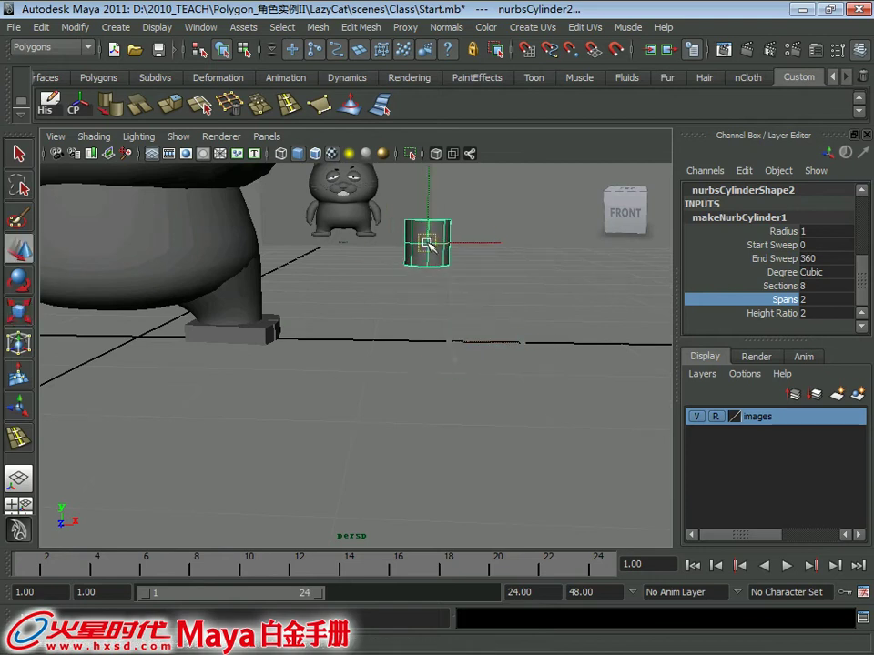
{"action": "key", "text": "space"}
{"action": "key", "text": "space"}
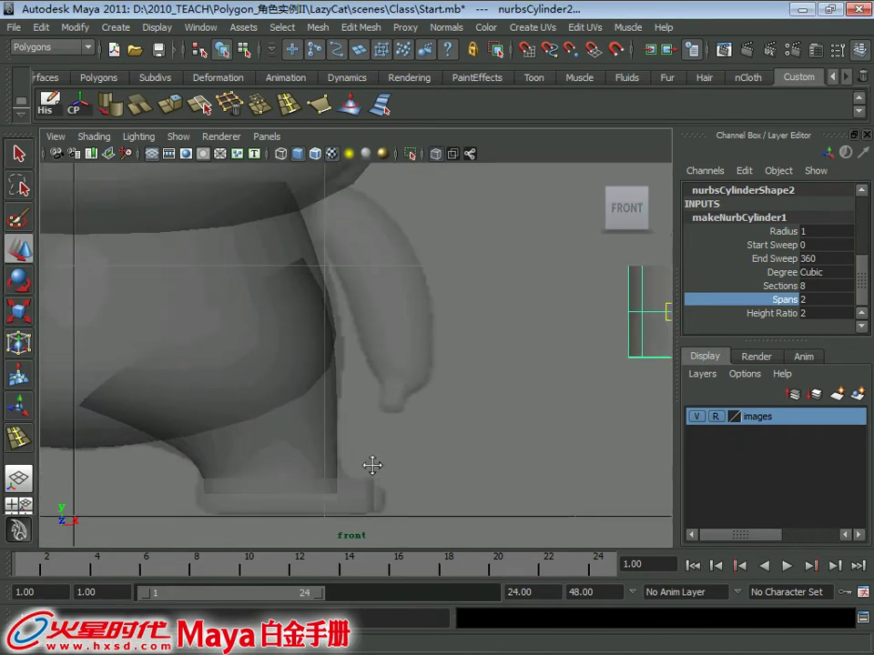
{"action": "scroll", "coordinate": [355, 442], "scroll_direction": "down", "scroll_amount": 2}
{"action": "scroll", "coordinate": [510, 336], "scroll_direction": "up", "scroll_amount": 1}
{"action": "left_click_drag", "start_coordinate": [510, 337], "coordinate": [337, 333]}
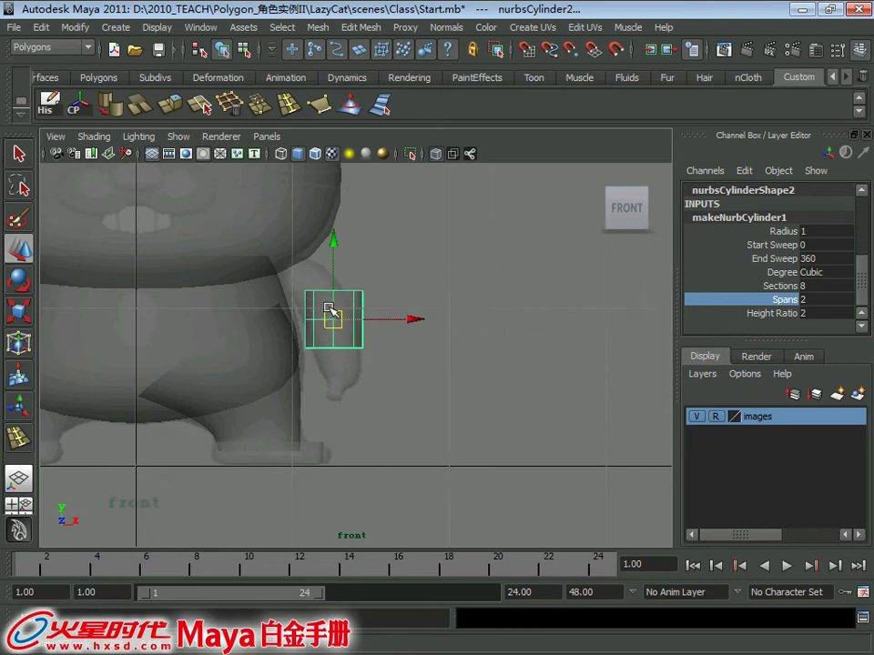
{"action": "scroll", "coordinate": [399, 374], "scroll_direction": "up", "scroll_amount": 3}
{"action": "scroll", "coordinate": [401, 353], "scroll_direction": "up", "scroll_amount": 1}
{"action": "left_click_drag", "start_coordinate": [395, 333], "coordinate": [389, 327]}
{"action": "key", "text": "w"}
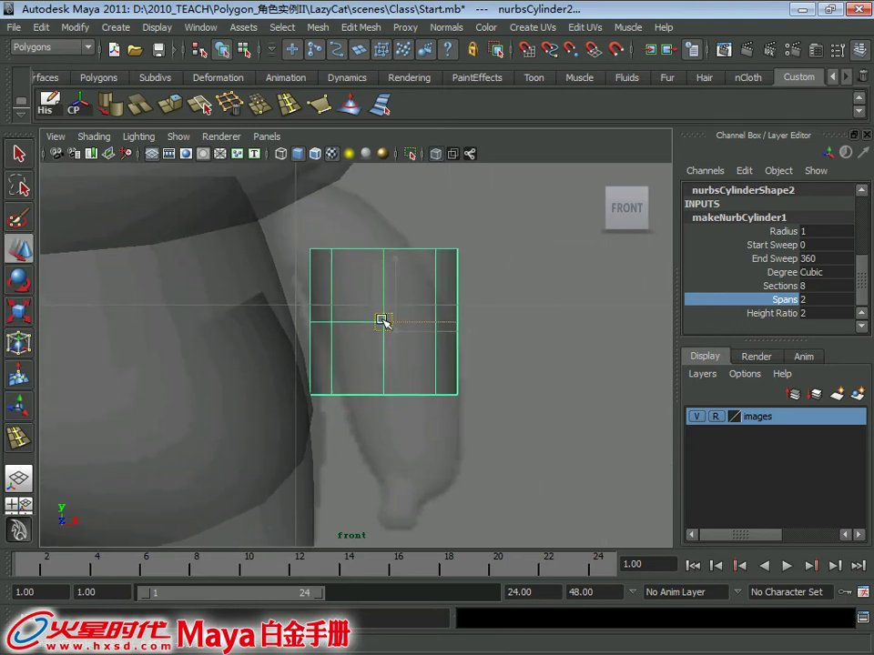
{"action": "right_click_drag", "start_coordinate": [425, 265], "coordinate": [497, 256]}
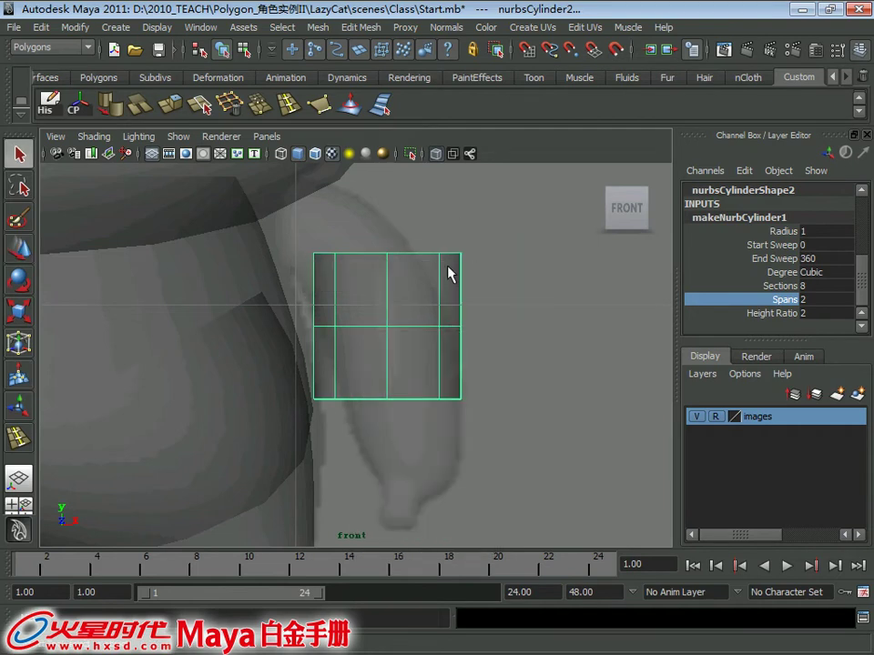
Step: Select the cylinder's top two hull rows and shift them up and left toward the shoulder
{"action": "right_click_drag", "start_coordinate": [448, 273], "coordinate": [503, 273]}
{"action": "mouse_move", "coordinate": [300, 241]}
{"action": "left_mouse_down"}
{"action": "mouse_move", "coordinate": [464, 278]}
{"action": "mouse_move", "coordinate": [464, 238]}
{"action": "left_mouse_up"}
{"action": "key", "text": "e"}
{"action": "key", "text": "w"}
{"action": "mouse_move", "coordinate": [382, 250]}
{"action": "left_mouse_down"}
{"action": "mouse_move", "coordinate": [316, 212]}
{"action": "mouse_move", "coordinate": [273, 220]}
{"action": "mouse_move", "coordinate": [300, 220]}
{"action": "mouse_move", "coordinate": [293, 214]}
{"action": "left_mouse_up"}
{"action": "key", "text": "r"}
{"action": "key", "text": "w"}
{"action": "middle_click_drag", "start_coordinate": [293, 215], "coordinate": [331, 181], "text": "alt"}
Step: Pull the bottom CV rows down along the arm and narrow them
{"action": "scroll", "coordinate": [367, 264], "scroll_direction": "up", "scroll_amount": 2}
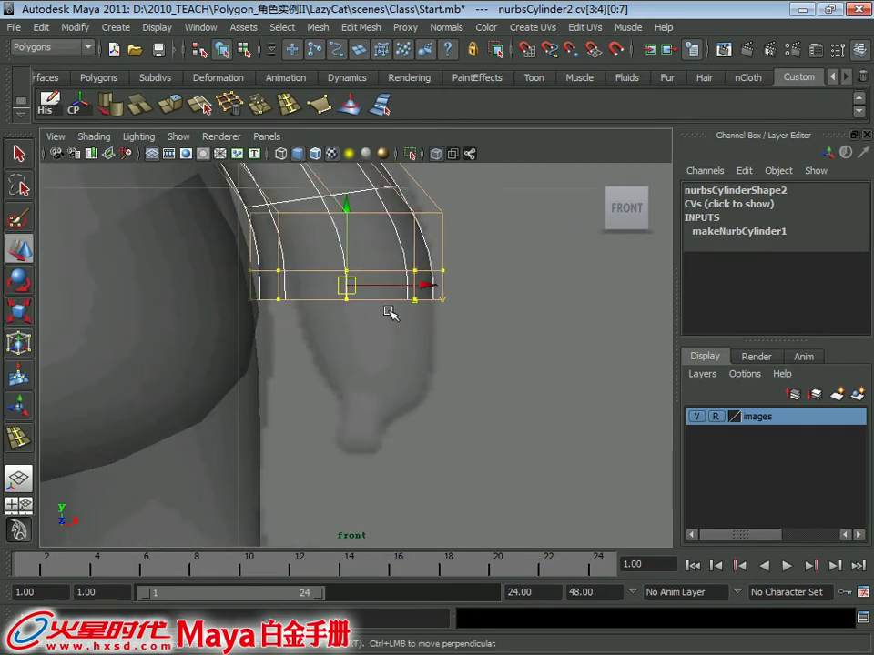
{"action": "mouse_move", "coordinate": [350, 286]}
{"action": "left_mouse_down"}
{"action": "mouse_move", "coordinate": [379, 388]}
{"action": "mouse_move", "coordinate": [323, 389]}
{"action": "left_mouse_up"}
{"action": "key", "text": "r"}
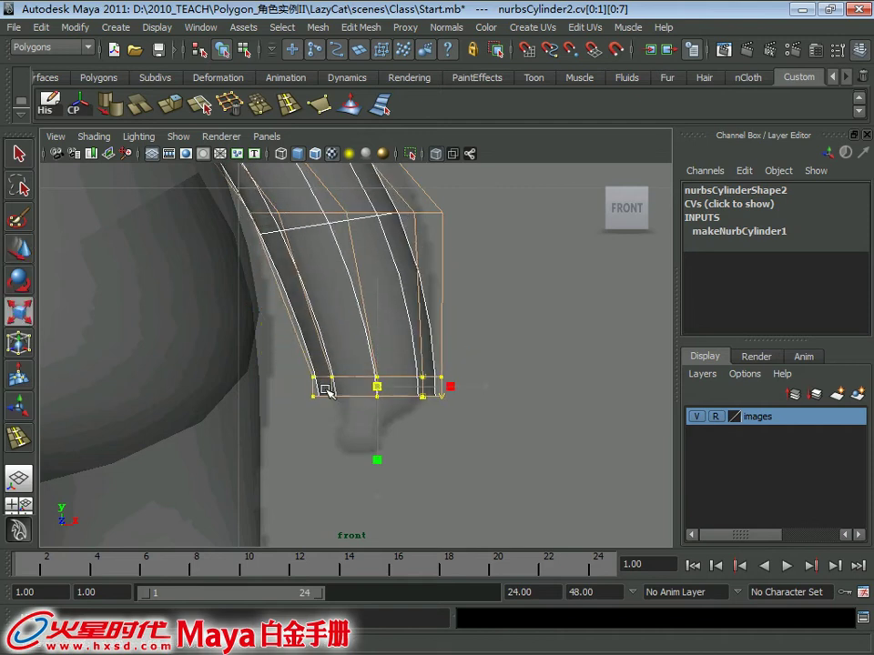
{"action": "middle_click_drag", "start_coordinate": [356, 353], "coordinate": [367, 390], "text": "alt"}
Step: Tilt a middle CV row and shift it right, then raise the bottom rows slightly
{"action": "key", "text": "q"}
{"action": "right_click_drag", "start_coordinate": [384, 314], "coordinate": [273, 310]}
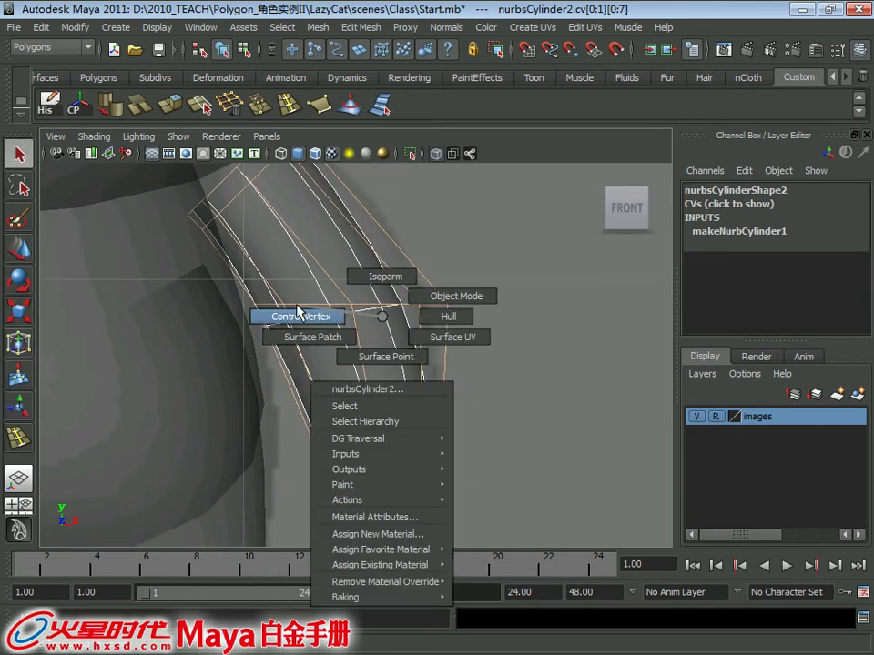
{"action": "key", "text": "e"}
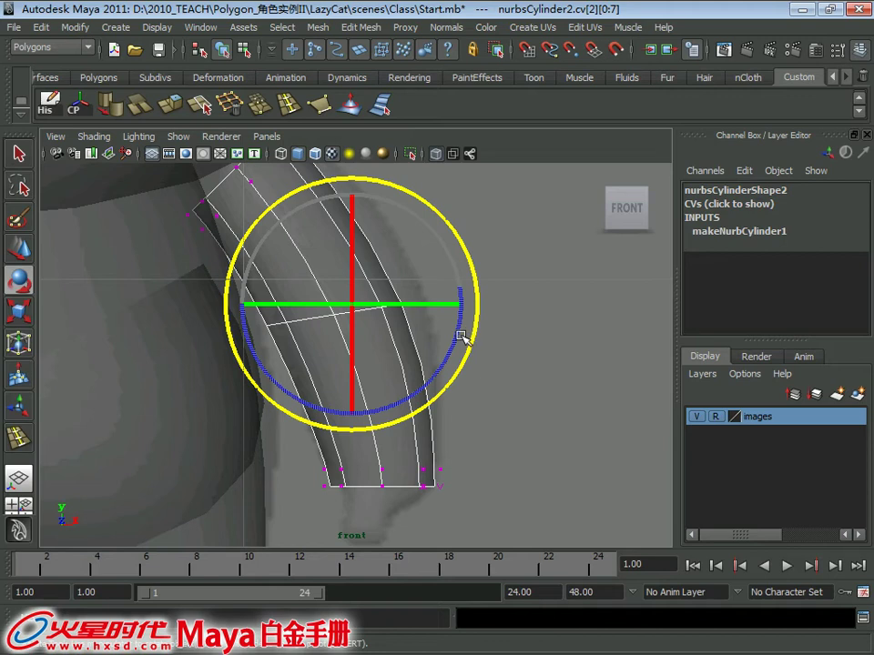
{"action": "left_click_drag", "start_coordinate": [461, 337], "coordinate": [455, 296]}
{"action": "key", "text": "w"}
{"action": "left_click_drag", "start_coordinate": [350, 304], "coordinate": [379, 303]}
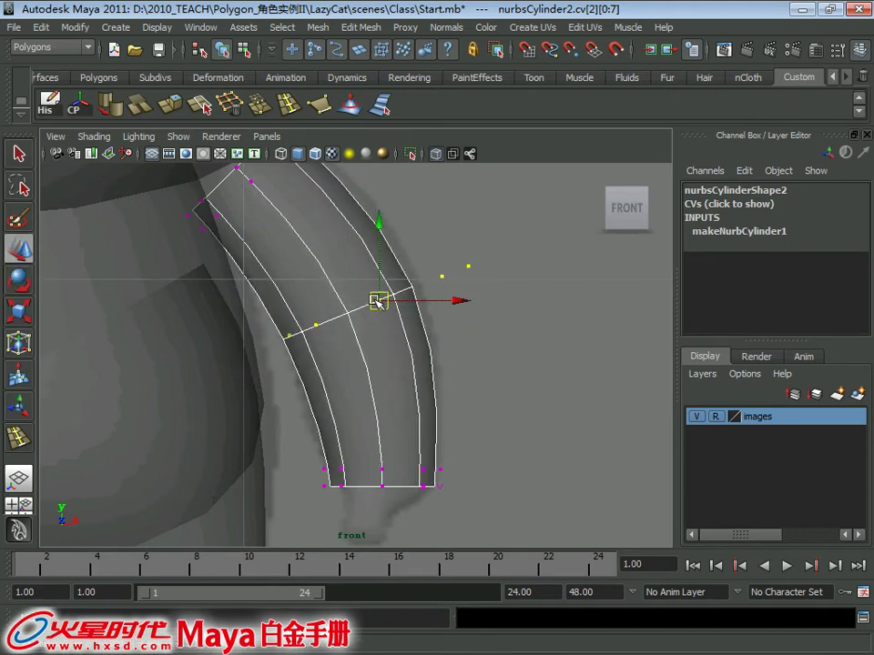
{"action": "middle_click_drag", "start_coordinate": [378, 302], "coordinate": [399, 279], "text": "alt"}
{"action": "mouse_move", "coordinate": [429, 376]}
{"action": "left_mouse_down"}
{"action": "mouse_move", "coordinate": [415, 321]}
{"action": "mouse_move", "coordinate": [416, 362]}
{"action": "mouse_move", "coordinate": [420, 355]}
{"action": "left_mouse_up"}
{"action": "mouse_move", "coordinate": [413, 305]}
{"action": "middle_mouse_down", "text": "alt"}
{"action": "mouse_move", "coordinate": [474, 382]}
{"action": "mouse_move", "coordinate": [396, 329]}
{"action": "middle_mouse_up", "text": "alt"}
{"action": "middle_click_drag", "start_coordinate": [358, 270], "coordinate": [381, 294], "text": "alt"}
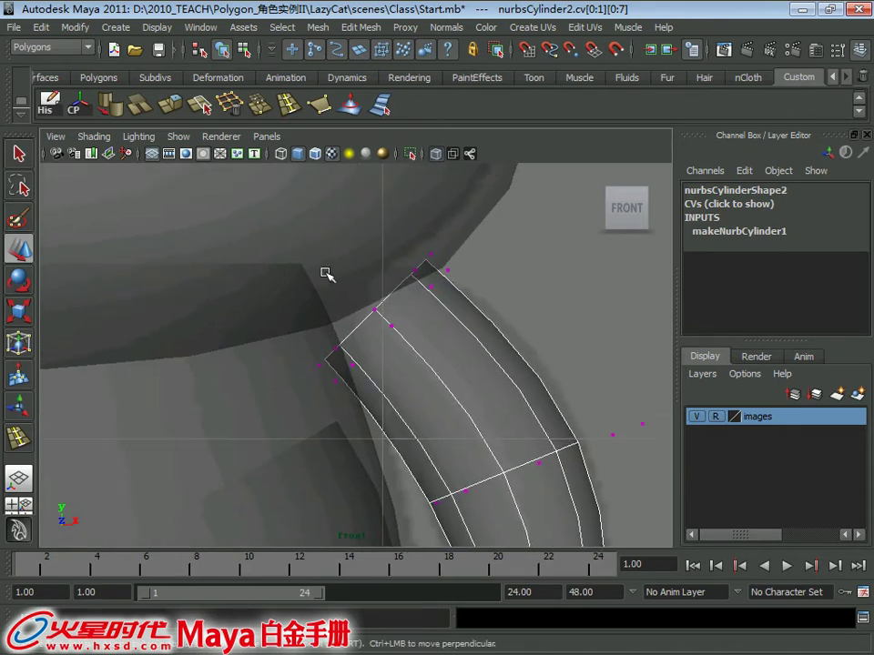
Step: Try tilting the top hull row to follow the shoulder, then undo back to the earlier shape
{"action": "right_click_drag", "start_coordinate": [418, 329], "coordinate": [478, 316]}
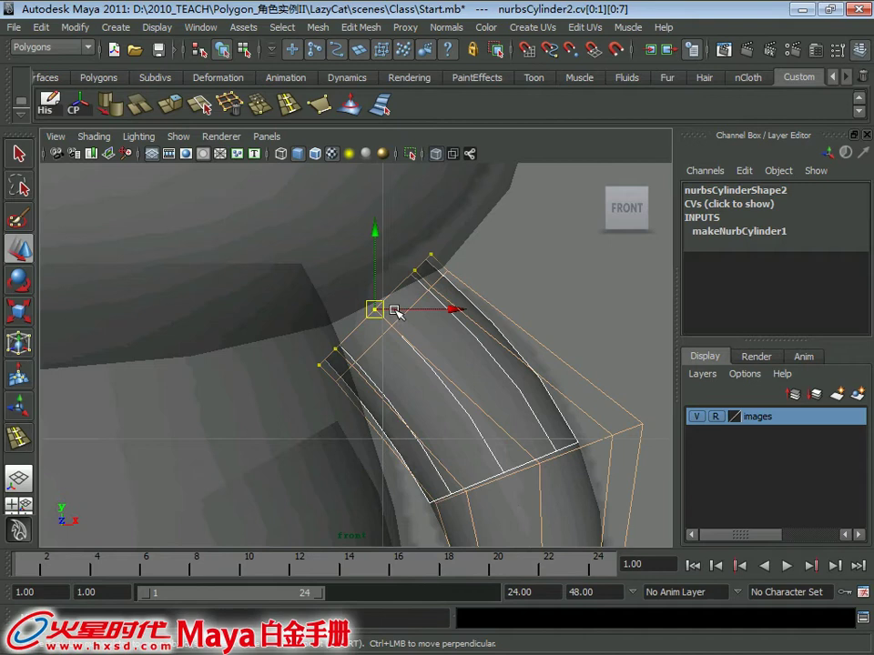
{"action": "left_click", "coordinate": [380, 309]}
{"action": "key", "text": "e"}
{"action": "left_click_drag", "start_coordinate": [406, 300], "coordinate": [400, 264]}
{"action": "key", "text": "w"}
{"action": "key", "text": "z"}
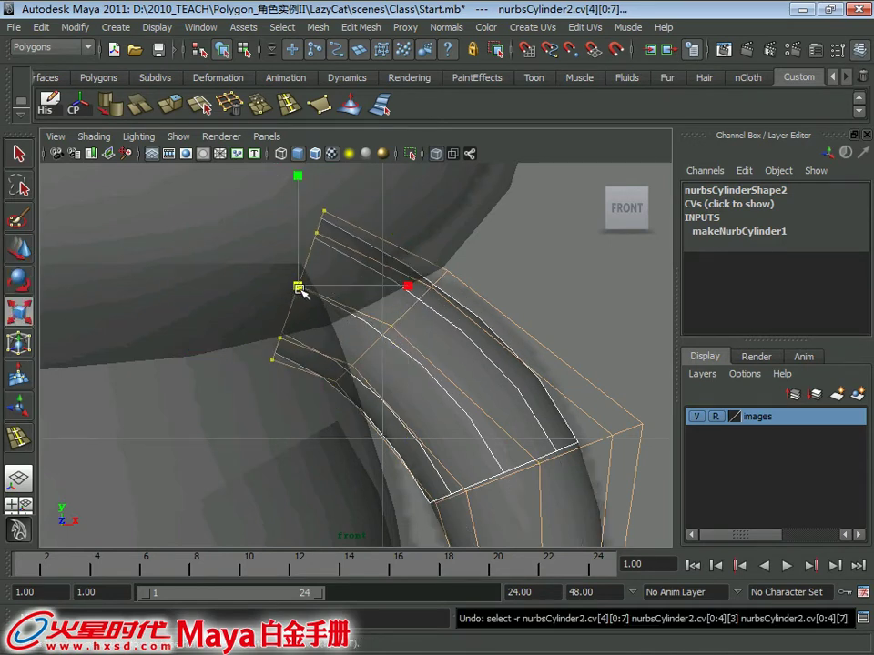
{"action": "key", "text": "z"}
{"action": "key", "text": "w"}
{"action": "key", "text": "z"}
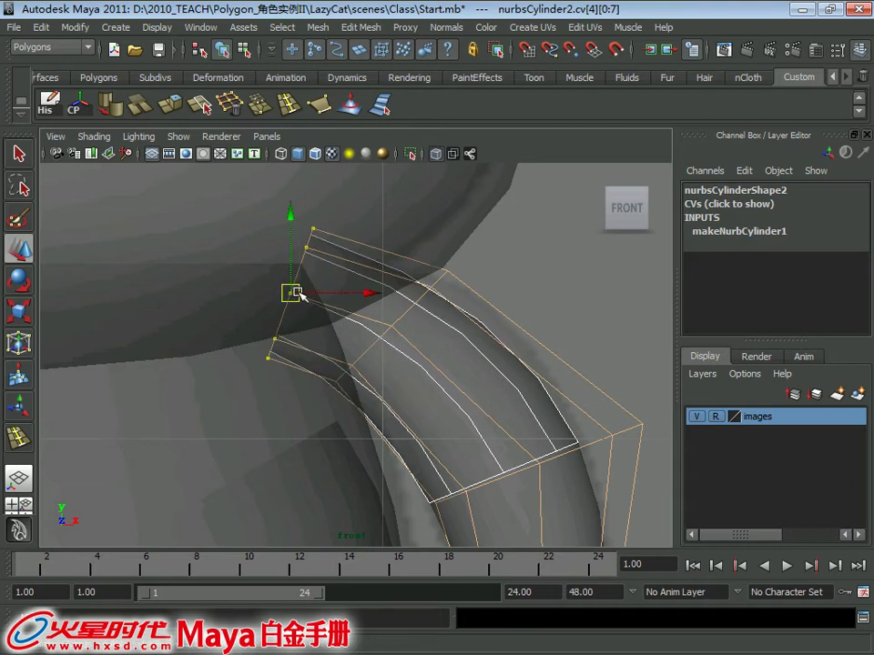
{"action": "key", "text": "q"}
Step: Pull the top control vertices up toward the shoulder and select another set of hull points
{"action": "right_click_drag", "start_coordinate": [412, 302], "coordinate": [335, 307]}
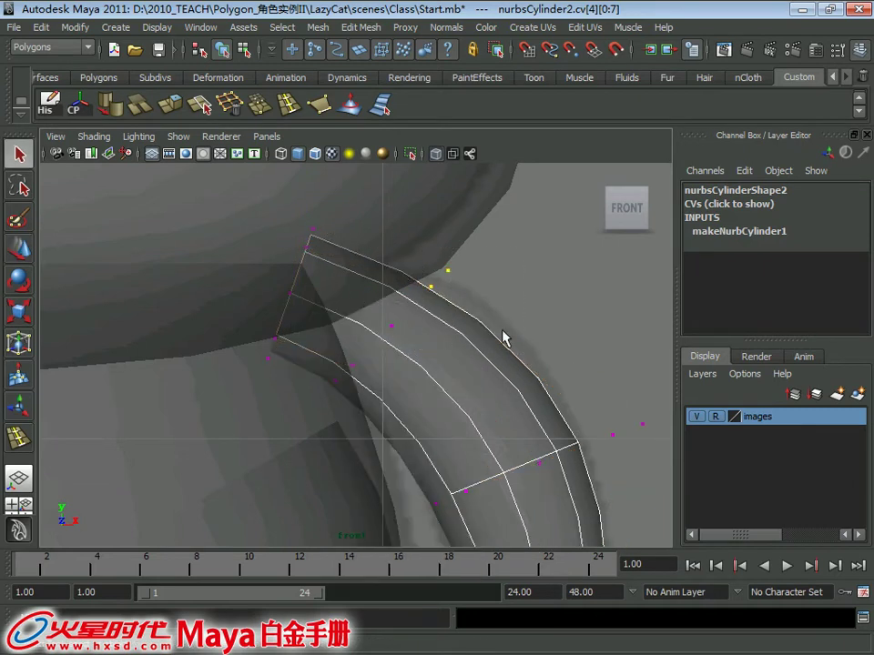
{"action": "key", "text": "w"}
{"action": "left_click_drag", "start_coordinate": [439, 278], "coordinate": [460, 268]}
{"action": "mouse_move", "coordinate": [513, 364]}
{"action": "right_mouse_down", "text": "alt"}
{"action": "mouse_move", "coordinate": [464, 318]}
{"action": "mouse_move", "coordinate": [448, 374]}
{"action": "right_mouse_up", "text": "alt"}
{"action": "left_click_drag", "start_coordinate": [362, 404], "coordinate": [409, 359]}
{"action": "mouse_move", "coordinate": [432, 373]}
{"action": "middle_mouse_down", "text": "alt"}
{"action": "mouse_move", "coordinate": [432, 315]}
{"action": "mouse_move", "coordinate": [489, 316]}
{"action": "middle_mouse_up", "text": "alt"}
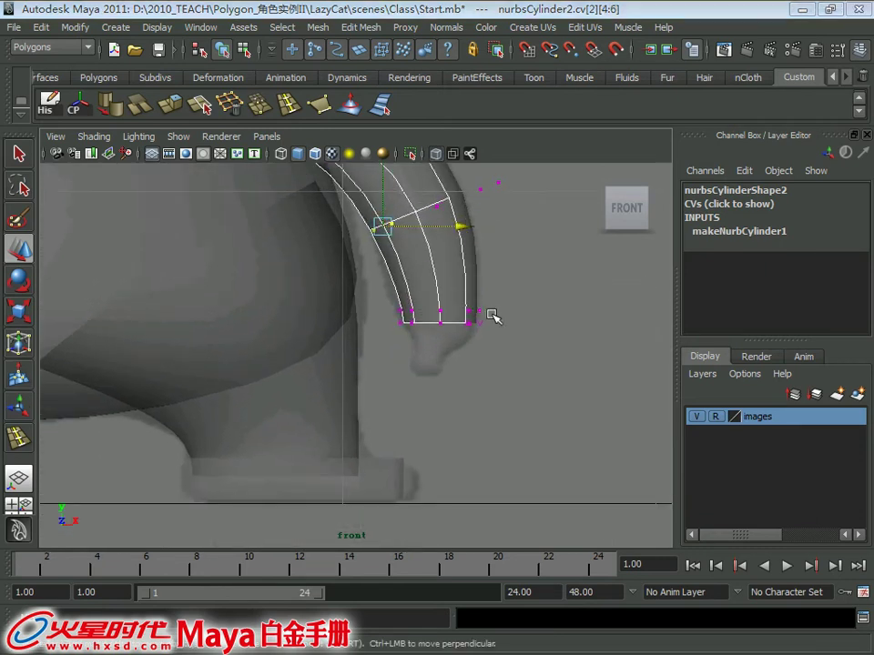
Step: In the side view, shift the selected bottom CVs back in depth along Z
{"action": "key", "text": "space"}
{"action": "key", "text": "space"}
{"action": "right_click_drag", "start_coordinate": [397, 394], "coordinate": [415, 356], "text": "alt"}
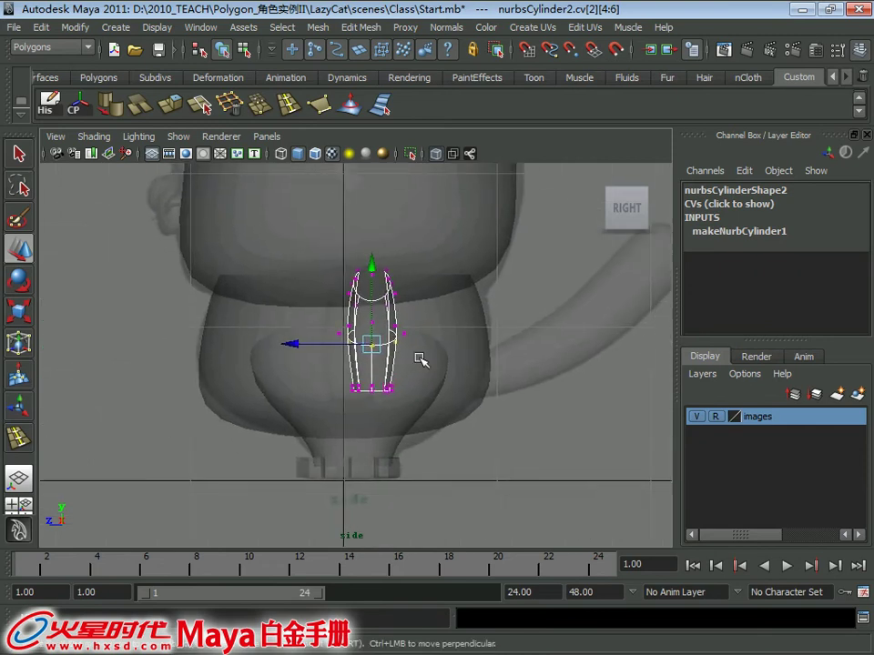
{"action": "left_click_drag", "start_coordinate": [305, 321], "coordinate": [274, 322]}
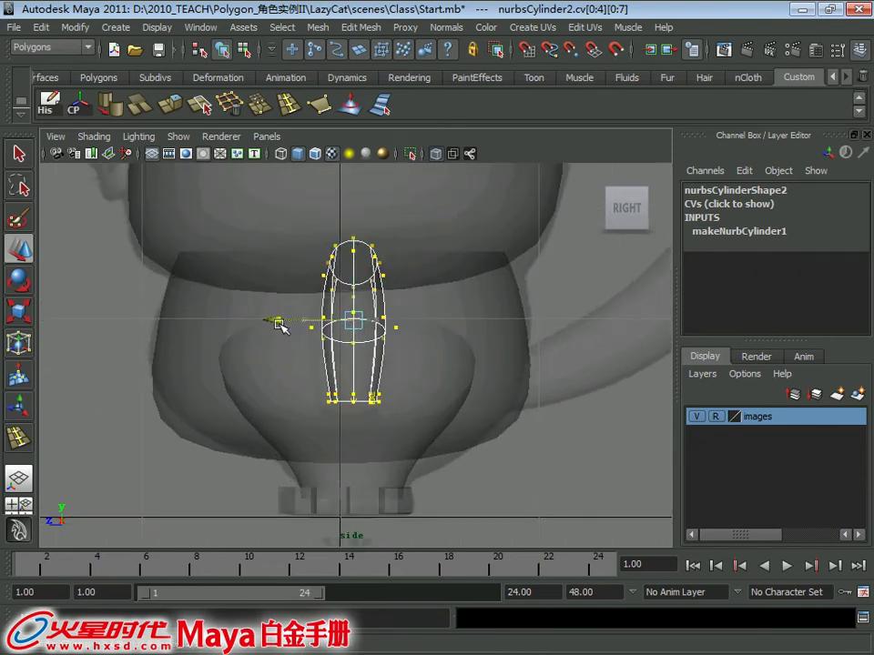
{"action": "mouse_move", "coordinate": [273, 322]}
{"action": "right_mouse_down", "text": "alt"}
{"action": "mouse_move", "coordinate": [311, 340]}
{"action": "mouse_move", "coordinate": [359, 314]}
{"action": "right_mouse_up", "text": "alt"}
Step: Nudge the middle hull ring, lower the bottom control vertices, and return to object mode
{"action": "key", "text": "q"}
{"action": "left_click", "coordinate": [378, 329]}
{"action": "key", "text": "w"}
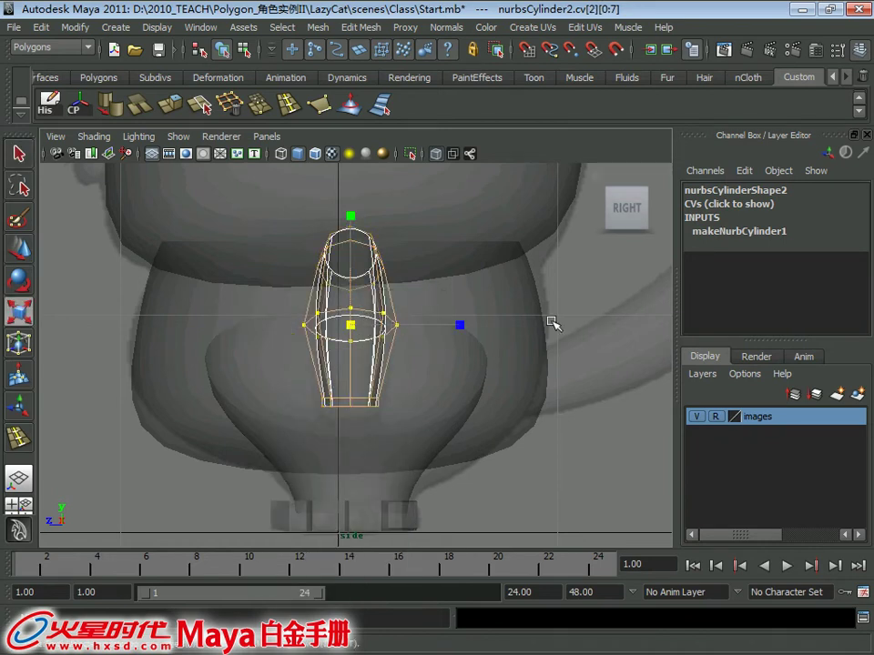
{"action": "left_click_drag", "start_coordinate": [463, 327], "coordinate": [469, 326]}
{"action": "right_click_drag", "start_coordinate": [470, 326], "coordinate": [408, 361], "text": "alt"}
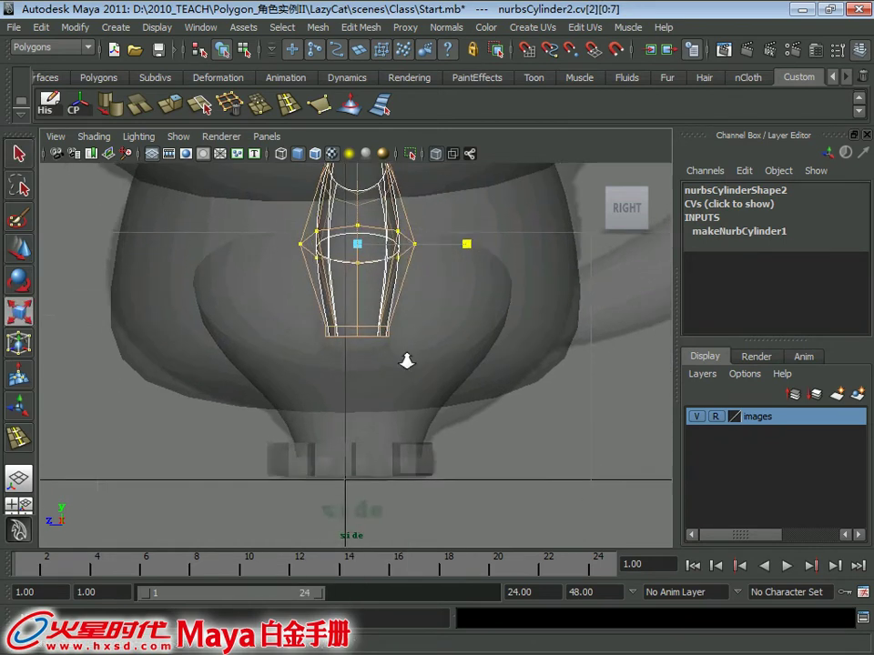
{"action": "middle_click_drag", "start_coordinate": [408, 360], "coordinate": [387, 335], "text": "alt"}
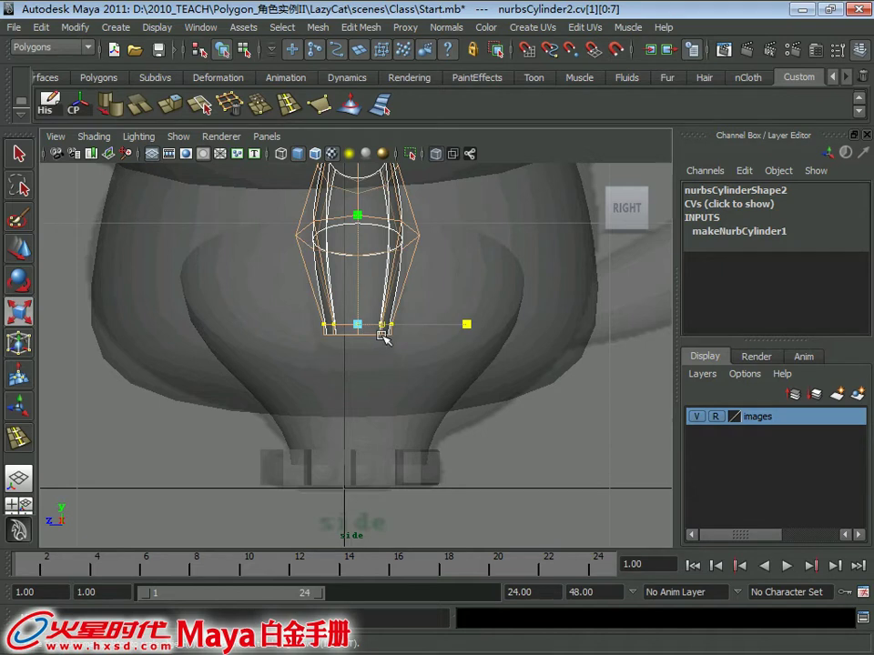
{"action": "left_click_drag", "start_coordinate": [467, 329], "coordinate": [470, 331]}
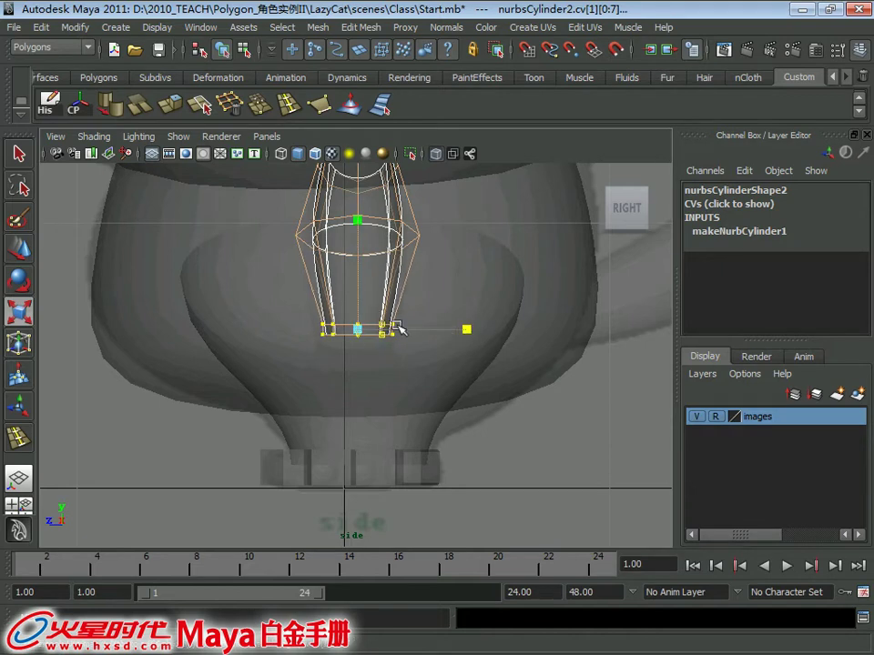
{"action": "left_click_drag", "start_coordinate": [374, 323], "coordinate": [373, 328]}
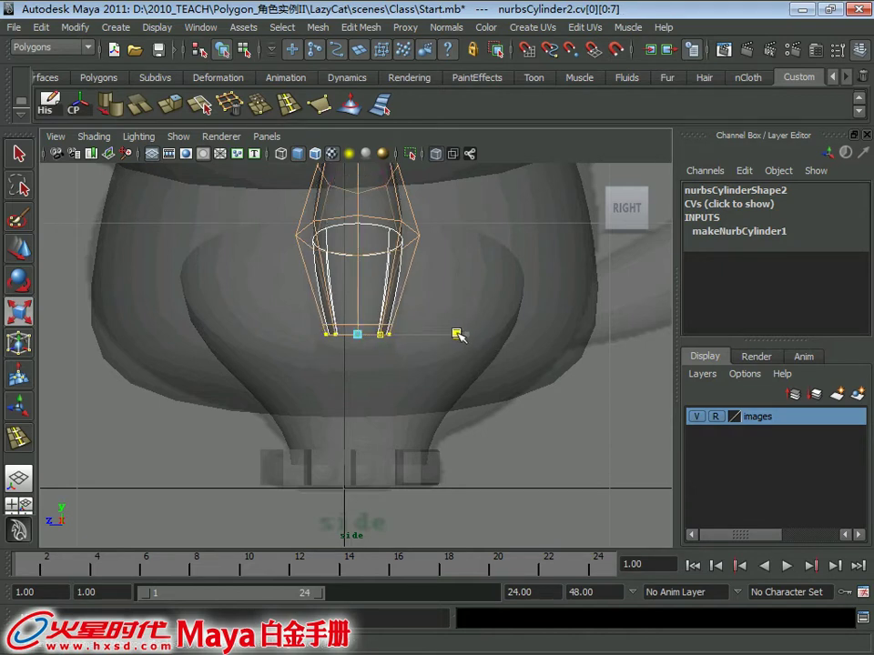
{"action": "scroll", "coordinate": [445, 312], "scroll_direction": "up", "scroll_amount": 2}
{"action": "right_click_drag", "start_coordinate": [394, 301], "coordinate": [432, 284]}
{"action": "scroll", "coordinate": [400, 336], "scroll_direction": "down", "scroll_amount": 1}
Step: Widen the leg cylinder slightly to a Scale Z of 0.201
{"action": "scroll", "coordinate": [391, 328], "scroll_direction": "down", "scroll_amount": 1}
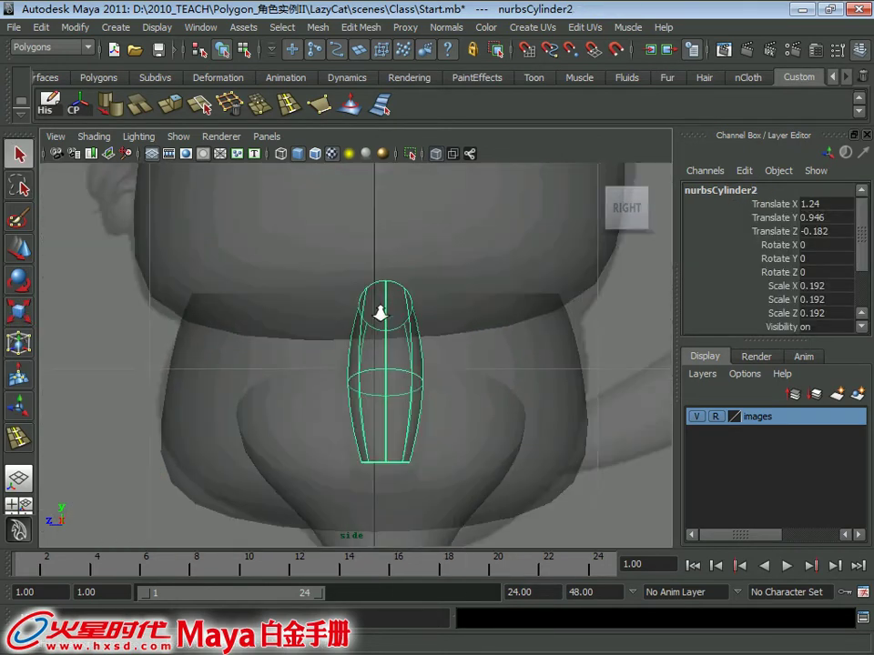
{"action": "scroll", "coordinate": [391, 364], "scroll_direction": "down", "scroll_amount": 1}
{"action": "key", "text": "w"}
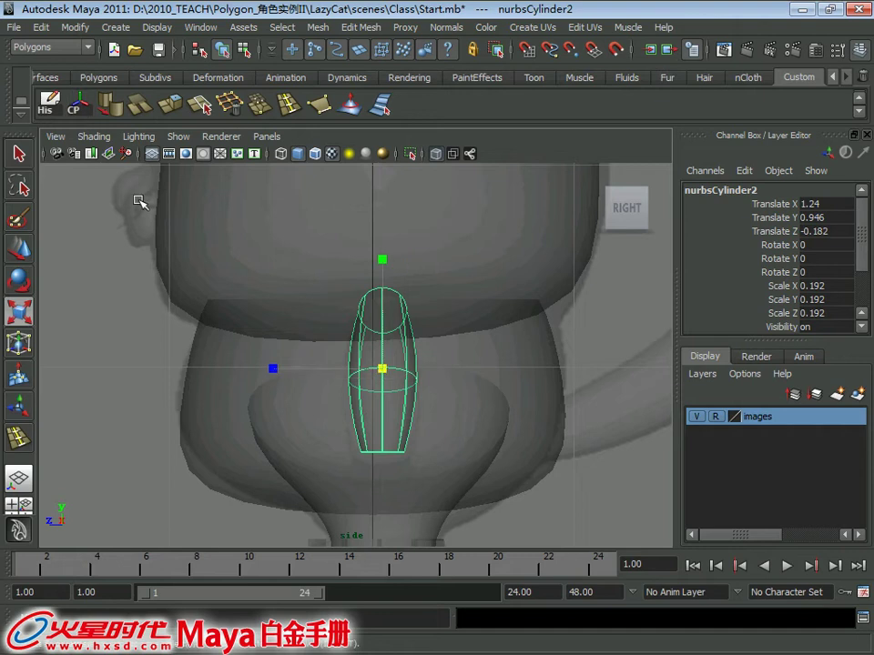
{"action": "middle_click_drag", "start_coordinate": [273, 369], "coordinate": [267, 365]}
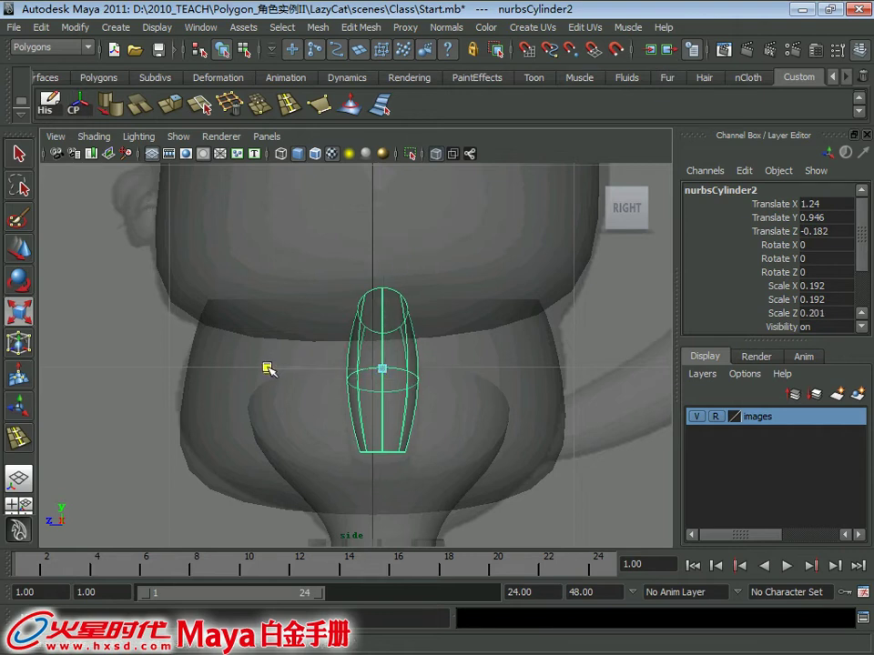
{"action": "scroll", "coordinate": [370, 362], "scroll_direction": "down", "scroll_amount": 1}
{"action": "scroll", "coordinate": [322, 366], "scroll_direction": "down", "scroll_amount": 2}
Step: Deselect the cylinder and bring up a close front view of the cat's head
{"action": "key", "text": "space"}
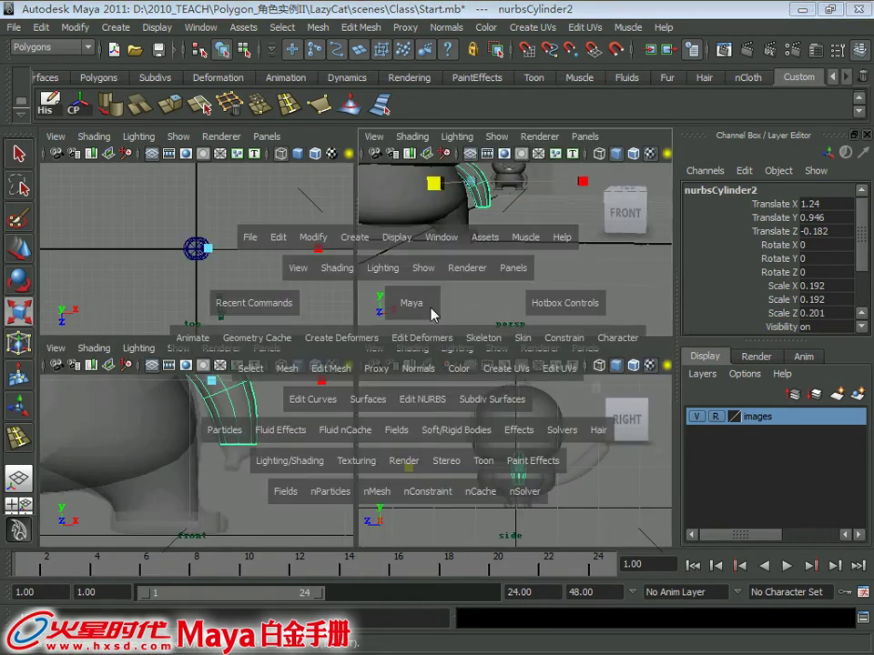
{"action": "key", "text": "space"}
{"action": "scroll", "coordinate": [373, 323], "scroll_direction": "up", "scroll_amount": 1}
{"action": "scroll", "coordinate": [428, 346], "scroll_direction": "up", "scroll_amount": 2}
{"action": "left_click", "coordinate": [473, 364]}
{"action": "mouse_move", "coordinate": [582, 385]}
{"action": "left_mouse_down", "text": "alt"}
{"action": "mouse_move", "coordinate": [312, 288]}
{"action": "mouse_move", "coordinate": [359, 306]}
{"action": "left_mouse_up", "text": "alt"}
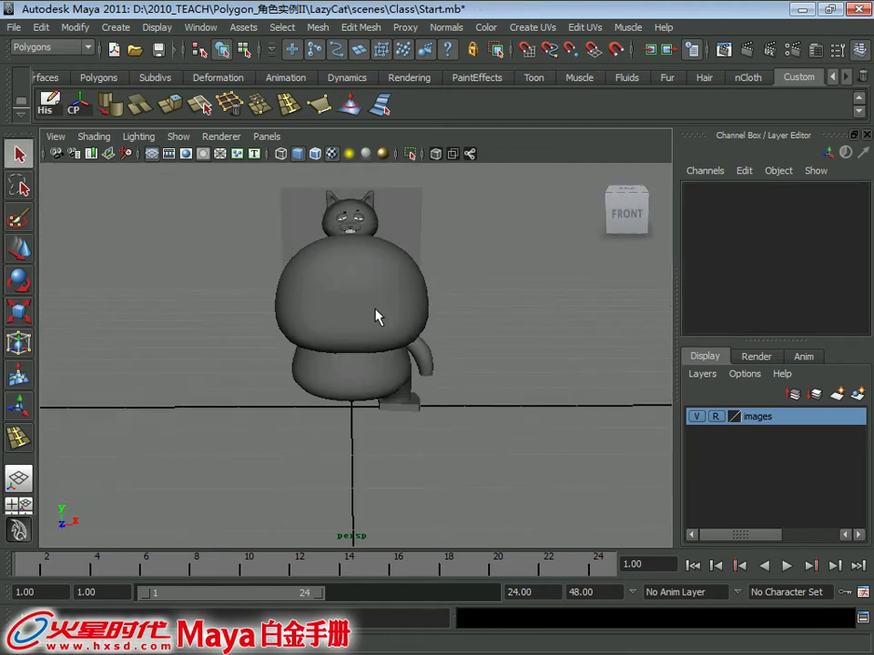
{"action": "key", "text": "space"}
{"action": "key", "text": "space"}
{"action": "scroll", "coordinate": [273, 410], "scroll_direction": "down", "scroll_amount": 1}
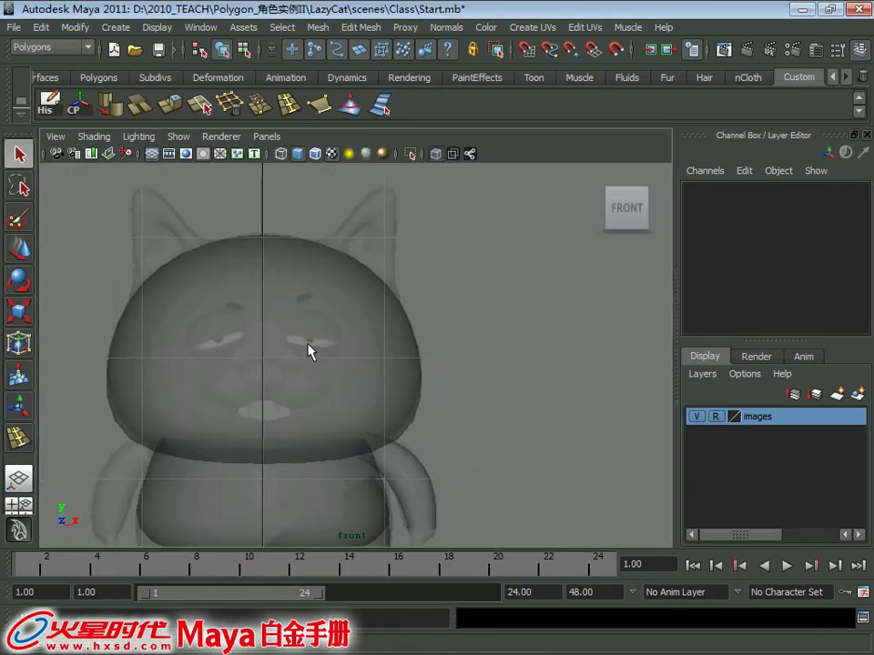
{"action": "scroll", "coordinate": [301, 346], "scroll_direction": "up", "scroll_amount": 1}
Step: Create a new polygon cube from the Polygons shelf
{"action": "left_click", "coordinate": [98, 78]}
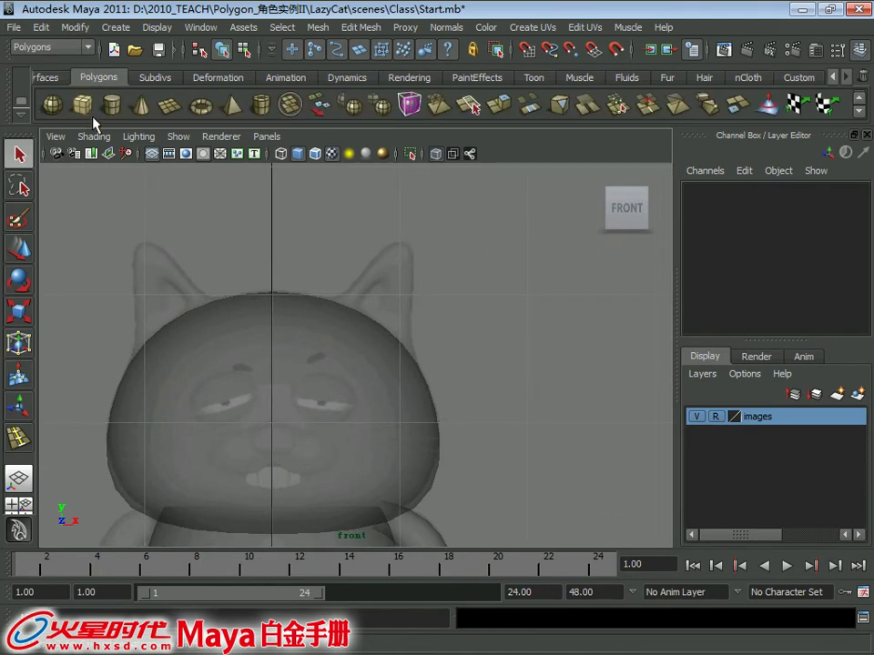
{"action": "left_click", "coordinate": [82, 106]}
{"action": "scroll", "coordinate": [273, 327], "scroll_direction": "down", "scroll_amount": 3}
Step: Move the cube up over the reference ear and switch it to vertex editing
{"action": "key", "text": "w"}
{"action": "left_click_drag", "start_coordinate": [347, 413], "coordinate": [394, 249]}
{"action": "right_click_drag", "start_coordinate": [425, 318], "coordinate": [324, 273], "text": "alt"}
{"action": "key", "text": "q"}
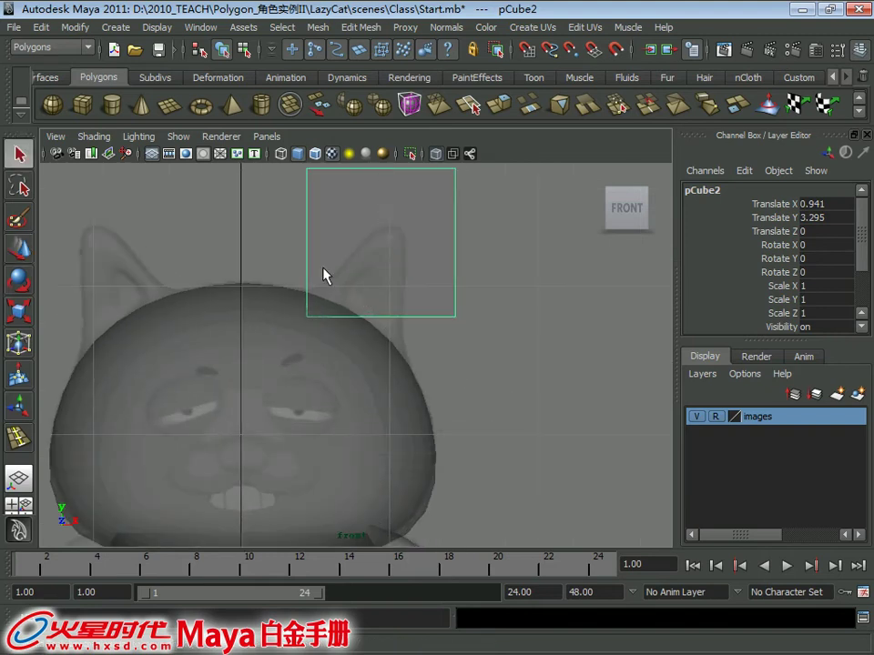
{"action": "right_click", "coordinate": [323, 268]}
{"action": "left_click", "coordinate": [312, 228]}
Step: Drag the cube's corner vertices to trace the triangular ear outline in the front view
{"action": "key", "text": "w"}
{"action": "left_click_drag", "start_coordinate": [312, 229], "coordinate": [372, 275]}
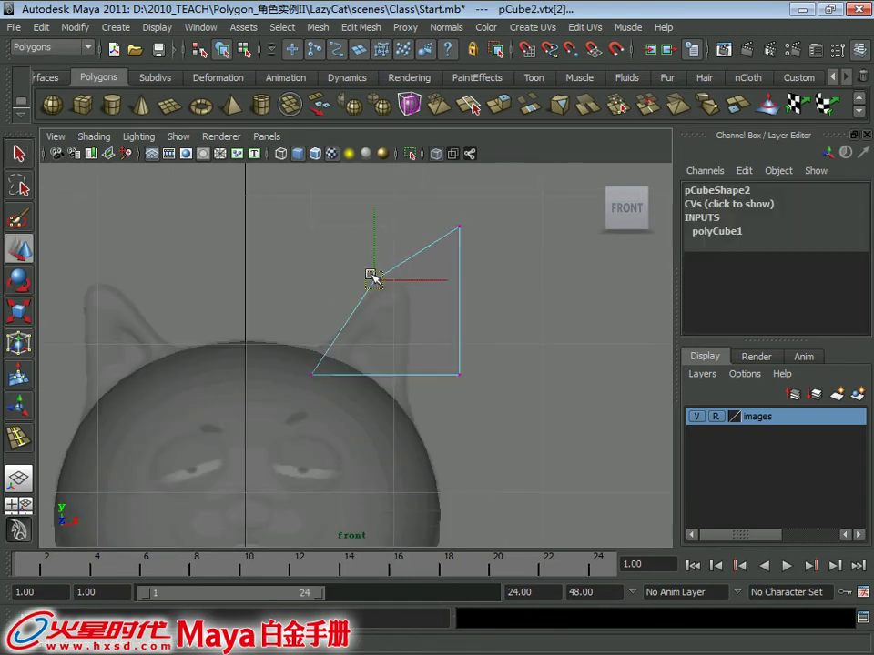
{"action": "left_click", "coordinate": [460, 227]}
{"action": "left_click_drag", "start_coordinate": [460, 227], "coordinate": [425, 295]}
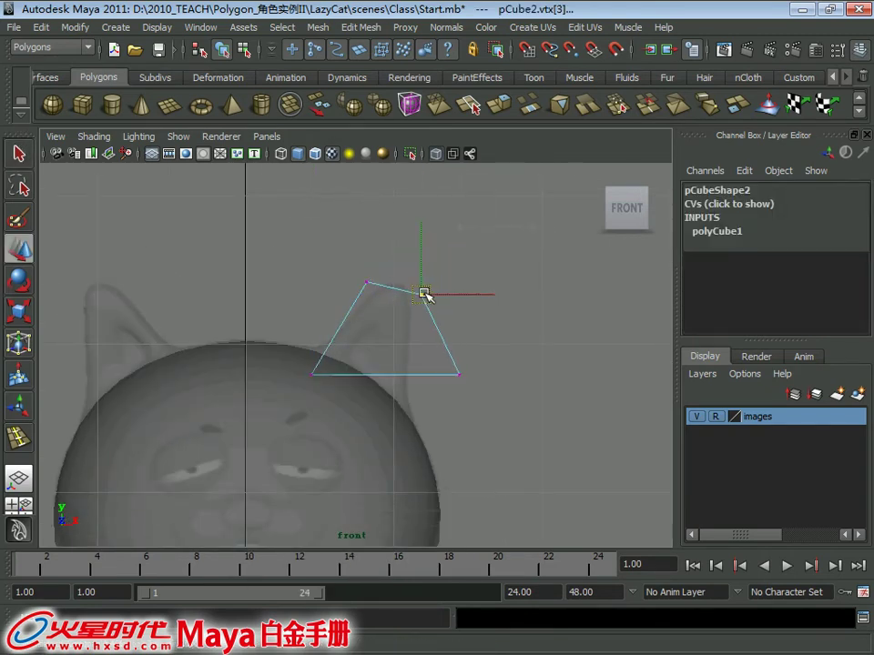
{"action": "left_click", "coordinate": [458, 376]}
{"action": "left_click_drag", "start_coordinate": [458, 376], "coordinate": [411, 423]}
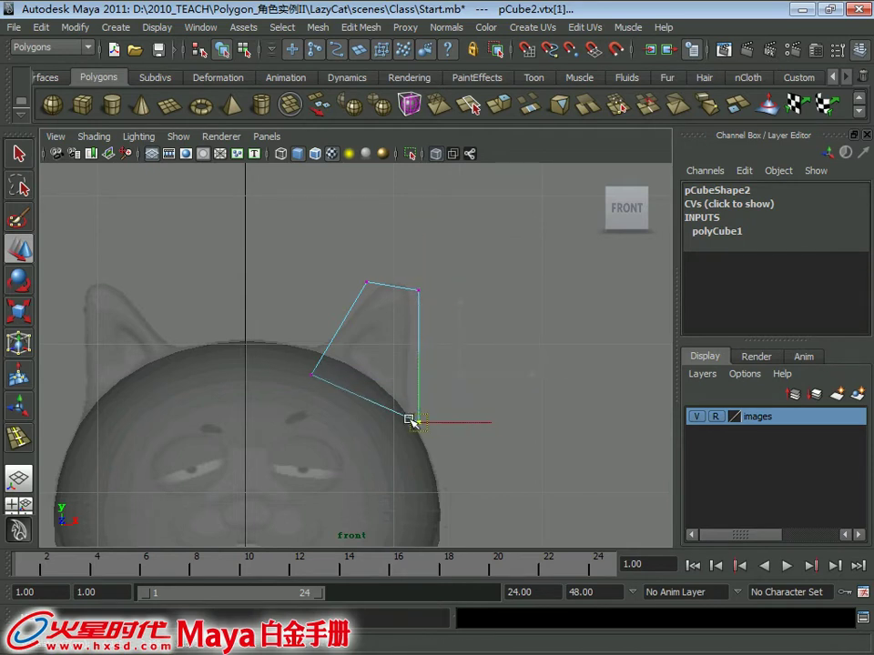
{"action": "left_click", "coordinate": [312, 373]}
{"action": "left_click_drag", "start_coordinate": [313, 371], "coordinate": [316, 357]}
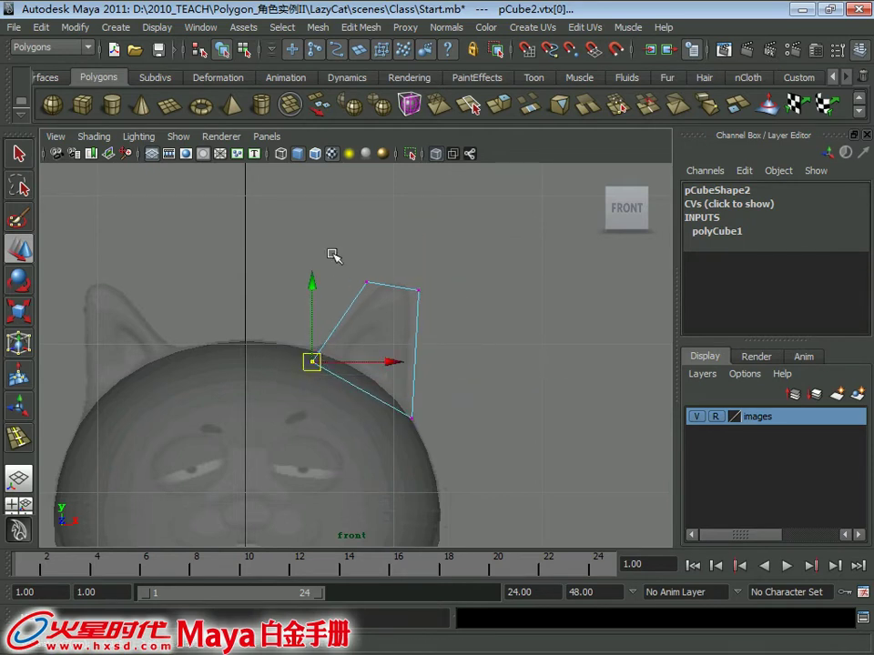
{"action": "left_click", "coordinate": [367, 283]}
{"action": "left_click_drag", "start_coordinate": [368, 284], "coordinate": [421, 293]}
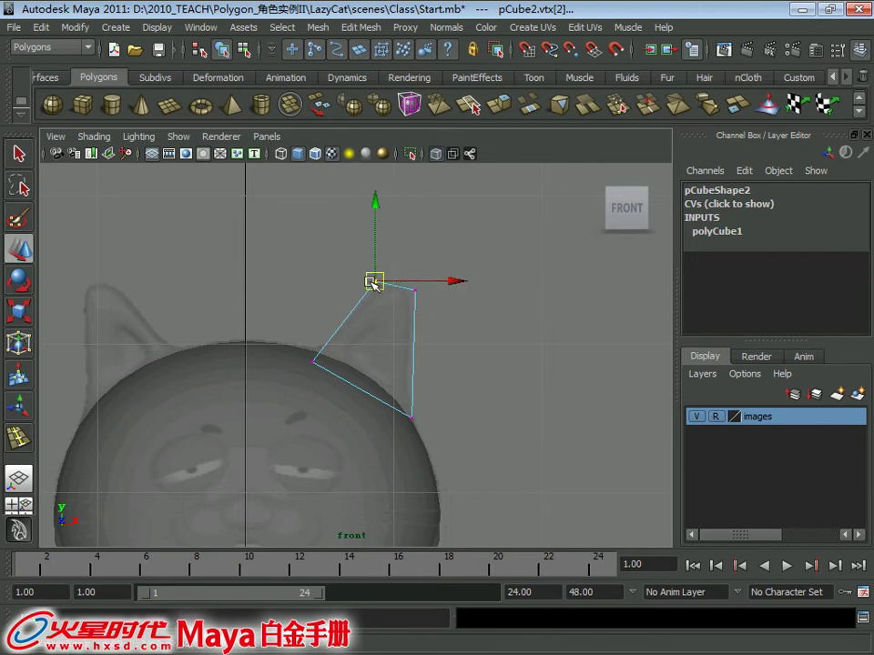
{"action": "scroll", "coordinate": [375, 301], "scroll_direction": "down", "scroll_amount": 3}
{"action": "key", "text": "space"}
{"action": "left_click_drag", "start_coordinate": [517, 423], "coordinate": [523, 437]}
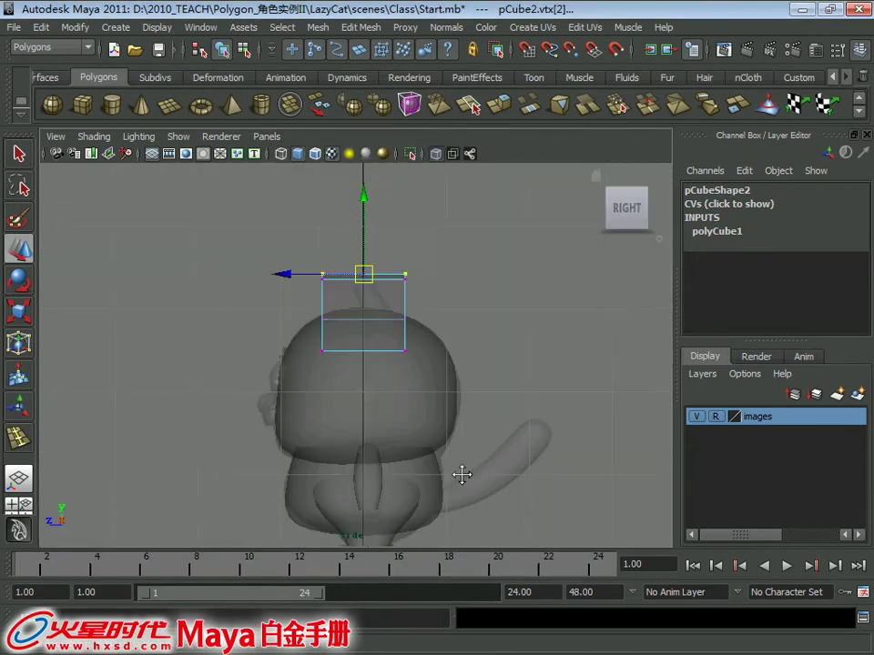
Step: In the side view, pull the ear's vertex pairs inward along Z so it thins toward the tip
{"action": "scroll", "coordinate": [273, 269], "scroll_direction": "up", "scroll_amount": 1}
{"action": "left_click_drag", "start_coordinate": [266, 322], "coordinate": [276, 333]}
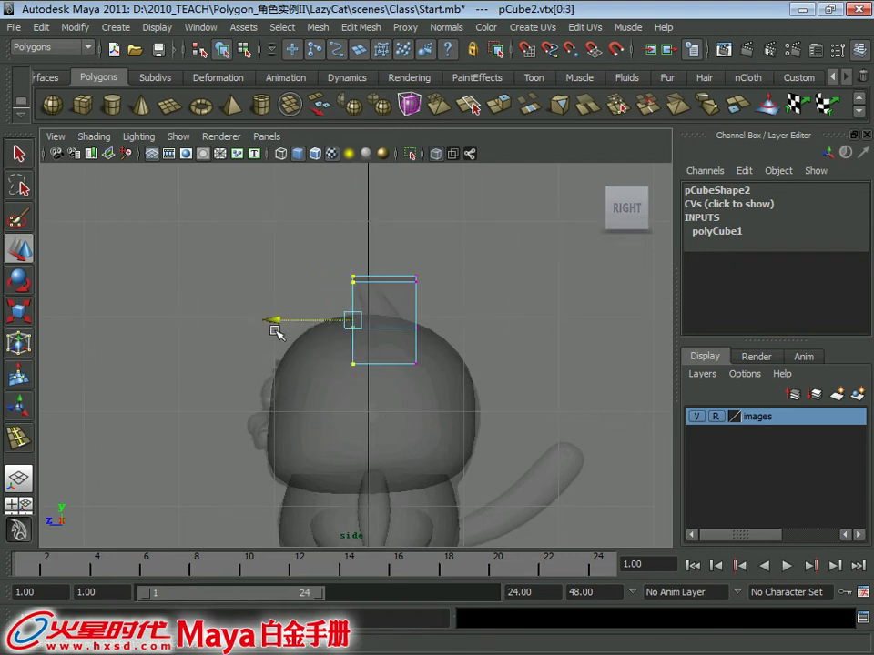
{"action": "left_click_drag", "start_coordinate": [336, 384], "coordinate": [369, 350]}
{"action": "key", "text": "w"}
{"action": "left_click_drag", "start_coordinate": [278, 349], "coordinate": [300, 355]}
{"action": "left_click_drag", "start_coordinate": [375, 288], "coordinate": [323, 285]}
{"action": "left_click_drag", "start_coordinate": [399, 366], "coordinate": [362, 346]}
{"action": "key", "text": "space"}
{"action": "mouse_move", "coordinate": [519, 278]}
{"action": "left_mouse_down", "text": "alt"}
{"action": "mouse_move", "coordinate": [412, 319]}
{"action": "mouse_move", "coordinate": [309, 336]}
{"action": "mouse_move", "coordinate": [283, 331]}
{"action": "mouse_move", "coordinate": [277, 358]}
{"action": "left_mouse_up", "text": "alt"}
Step: Compare the head sphere at low and smooth display, viewed from the cat's right side
{"action": "left_click", "coordinate": [386, 371]}
{"action": "key", "text": "1"}
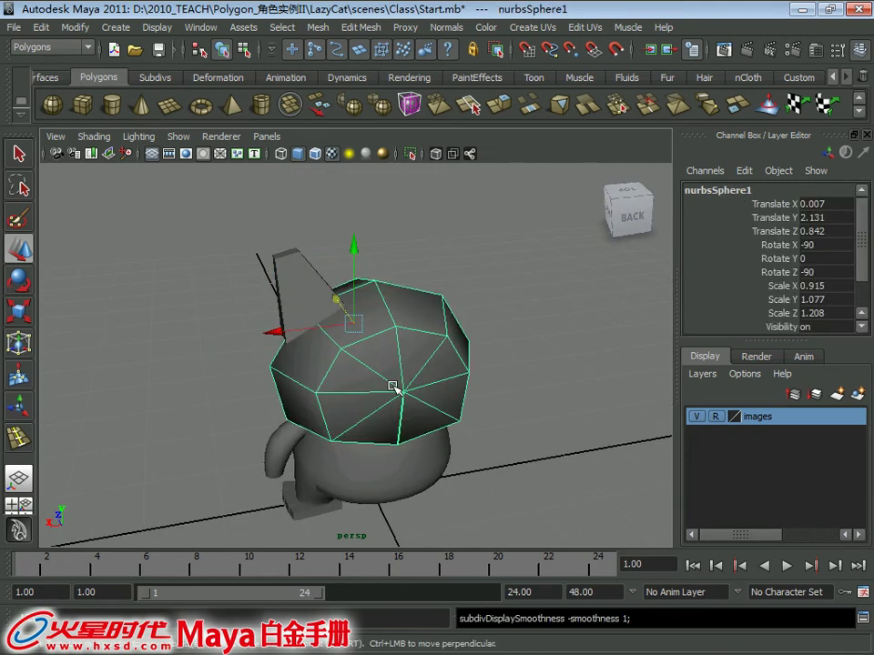
{"action": "key", "text": "3"}
{"action": "left_click_drag", "start_coordinate": [358, 376], "coordinate": [460, 363], "text": "alt"}
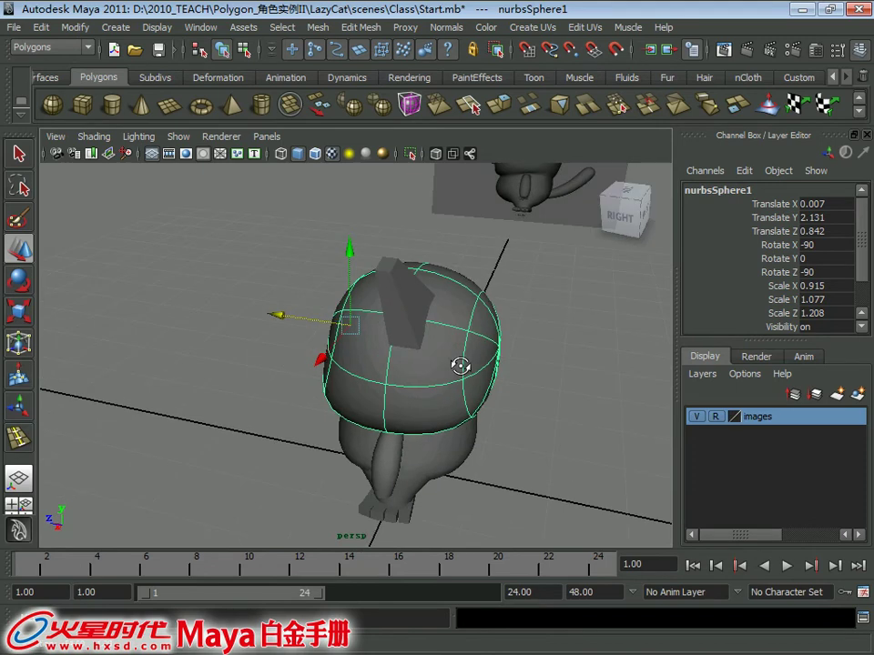
{"action": "key", "text": "q"}
Step: Move the ear cube's base vertices so the ear sits on the head
{"action": "left_click", "coordinate": [415, 324]}
{"action": "left_click_drag", "start_coordinate": [432, 275], "coordinate": [451, 278], "text": "alt"}
{"action": "right_click_drag", "start_coordinate": [453, 278], "coordinate": [446, 317]}
{"action": "left_click_drag", "start_coordinate": [442, 285], "coordinate": [473, 318]}
{"action": "key", "text": "w"}
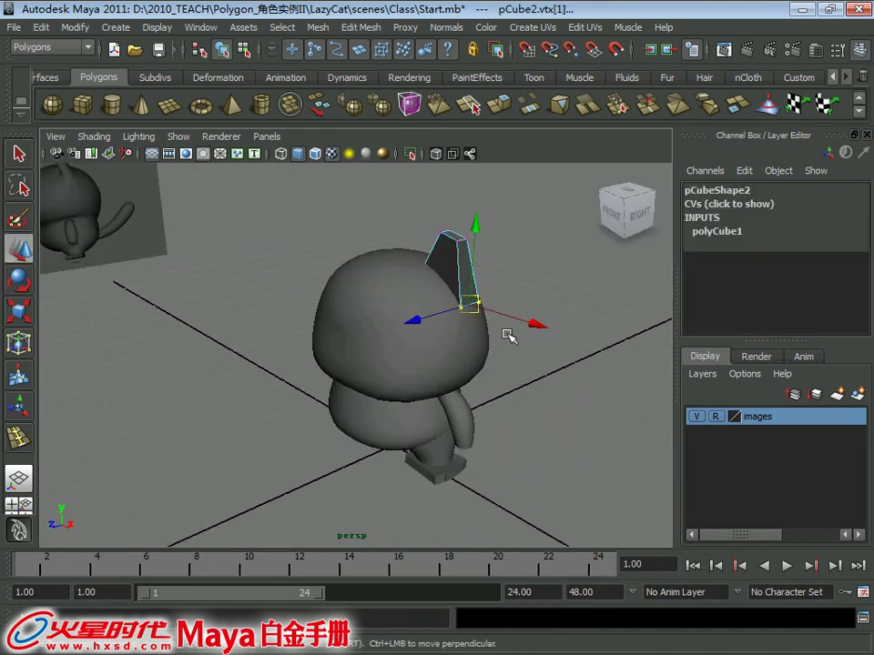
{"action": "mouse_move", "coordinate": [537, 324]}
{"action": "left_mouse_down", "text": "alt"}
{"action": "mouse_move", "coordinate": [487, 345]}
{"action": "mouse_move", "coordinate": [385, 335]}
{"action": "mouse_move", "coordinate": [387, 409]}
{"action": "mouse_move", "coordinate": [275, 303]}
{"action": "mouse_move", "coordinate": [463, 308]}
{"action": "mouse_move", "coordinate": [389, 353]}
{"action": "left_mouse_up", "text": "alt"}
{"action": "left_click", "coordinate": [460, 355]}
{"action": "scroll", "coordinate": [389, 353], "scroll_direction": "down", "scroll_amount": 3}
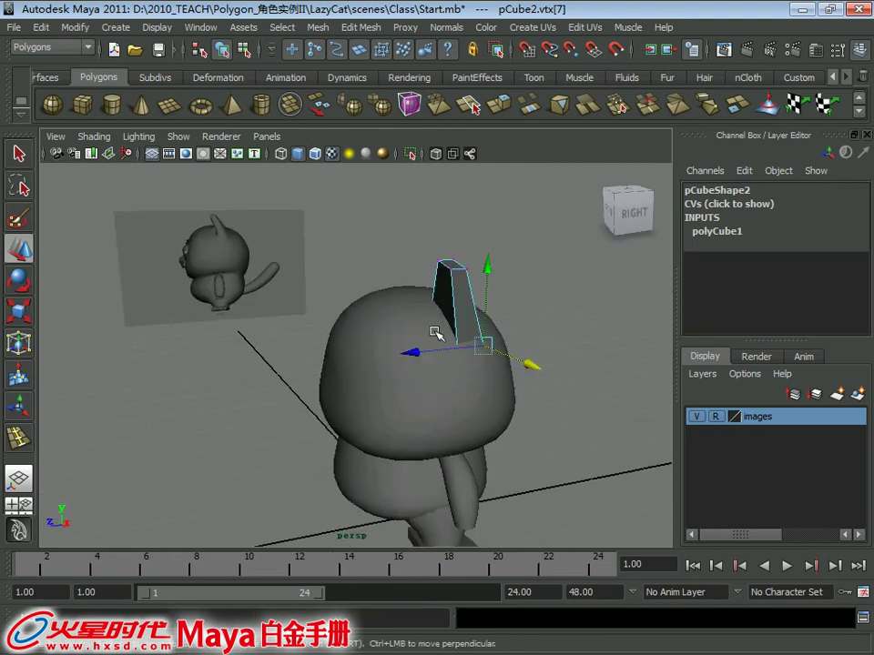
Step: Return the ear to object mode, deselect it and view the cat from the front
{"action": "key", "text": "q"}
{"action": "key", "text": "F8"}
{"action": "mouse_move", "coordinate": [447, 298]}
{"action": "left_mouse_down", "text": "alt"}
{"action": "mouse_move", "coordinate": [308, 310]}
{"action": "mouse_move", "coordinate": [457, 400]}
{"action": "left_mouse_up", "text": "alt"}
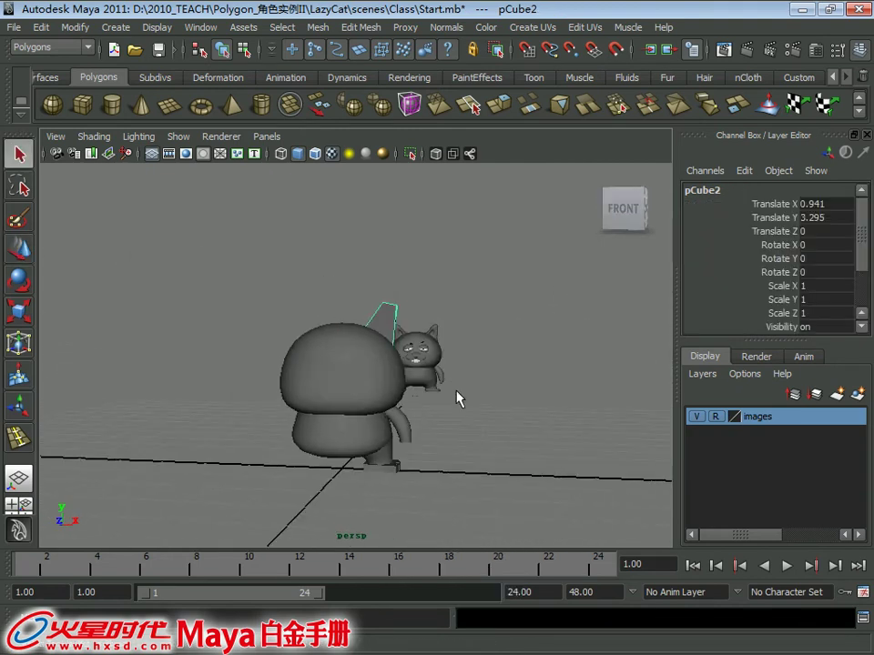
{"action": "left_click", "coordinate": [457, 400]}
{"action": "scroll", "coordinate": [351, 384], "scroll_direction": "down", "scroll_amount": 3}
{"action": "mouse_move", "coordinate": [352, 384]}
{"action": "left_mouse_down", "text": "alt"}
{"action": "mouse_move", "coordinate": [345, 366]}
{"action": "mouse_move", "coordinate": [358, 375]}
{"action": "mouse_move", "coordinate": [318, 380]}
{"action": "left_mouse_up", "text": "alt"}
Step: Create a new NURBS sphere, nurbsSphere3, and move it beside the cat's head
{"action": "key", "text": "space"}
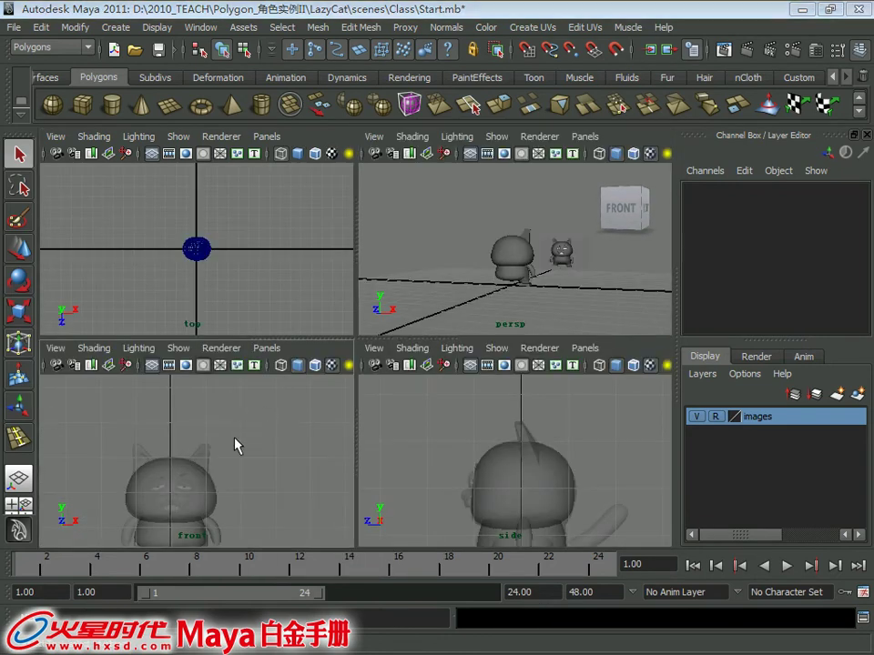
{"action": "key", "text": "space"}
{"action": "scroll", "coordinate": [310, 384], "scroll_direction": "up", "scroll_amount": 3}
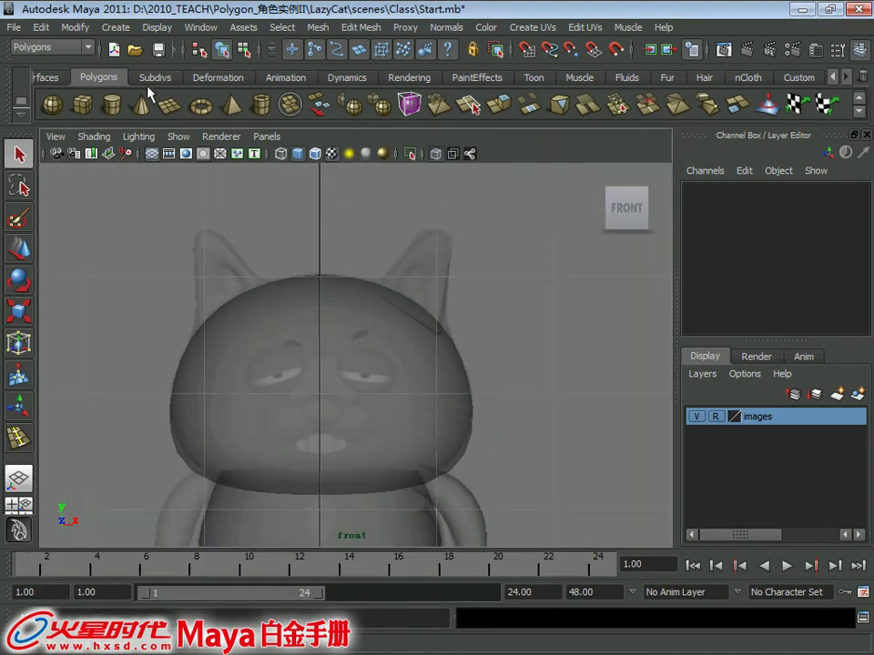
{"action": "left_click", "coordinate": [65, 79]}
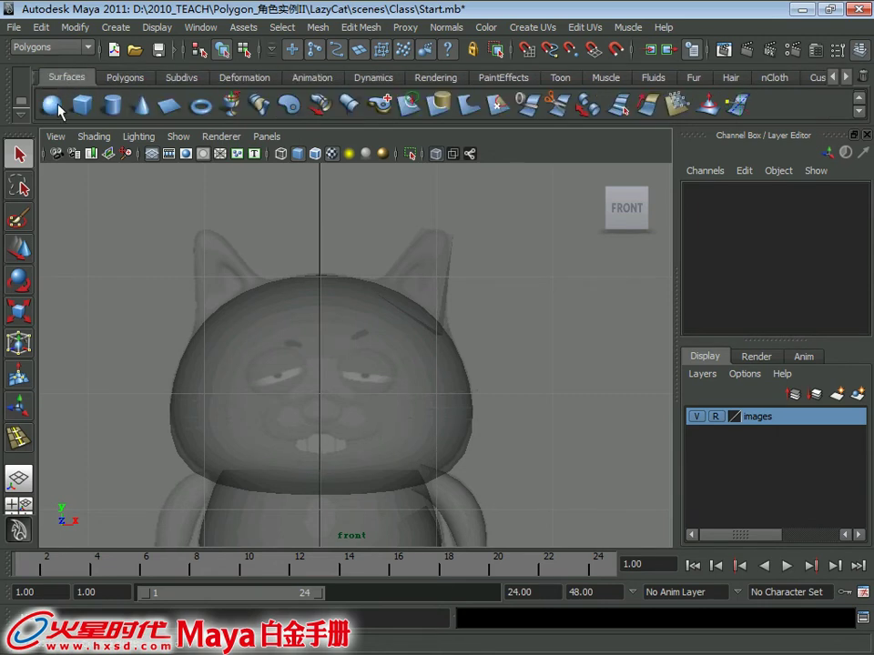
{"action": "left_click", "coordinate": [51, 105]}
{"action": "scroll", "coordinate": [341, 243], "scroll_direction": "down", "scroll_amount": 3}
{"action": "key", "text": "w"}
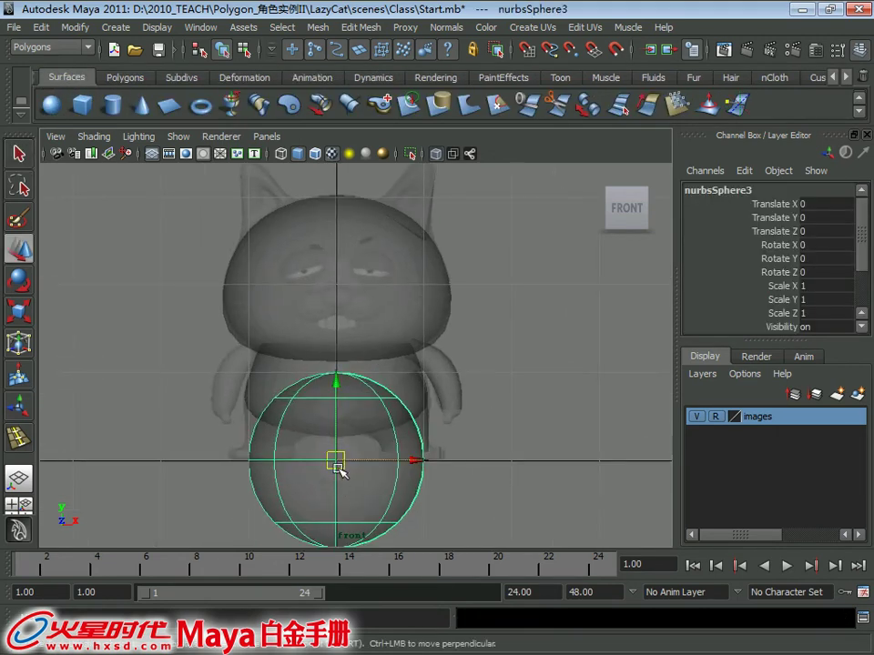
{"action": "left_click_drag", "start_coordinate": [337, 466], "coordinate": [484, 312]}
{"action": "middle_click_drag", "start_coordinate": [484, 312], "coordinate": [425, 362], "text": "alt"}
{"action": "scroll", "coordinate": [425, 362], "scroll_direction": "up", "scroll_amount": 2}
Step: Rotate the sphere exactly 90 degrees around X
{"action": "key", "text": "e"}
{"action": "left_click_drag", "start_coordinate": [437, 303], "coordinate": [443, 450]}
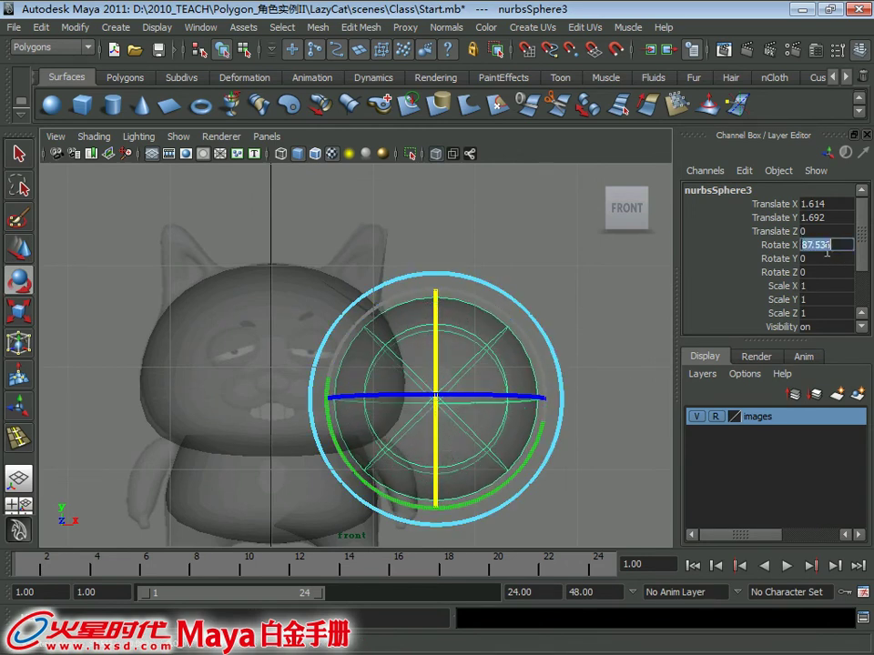
{"action": "type", "text": "90"}
{"action": "key", "text": "Return"}
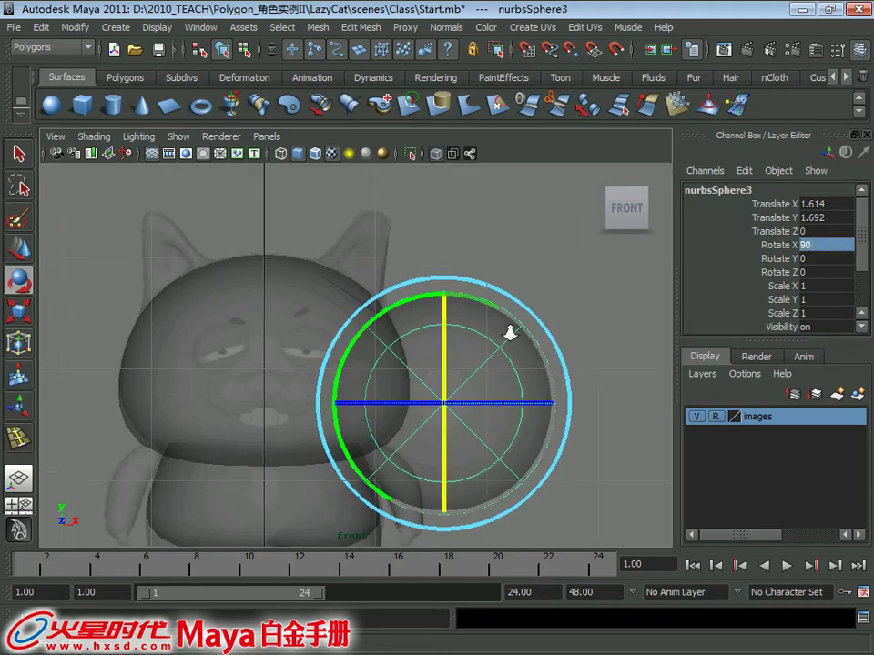
{"action": "scroll", "coordinate": [313, 418], "scroll_direction": "up", "scroll_amount": 2}
Step: Turn the sphere -90 degrees around Y, setting the Rotate Y value in the Channel Box
{"action": "key", "text": "space"}
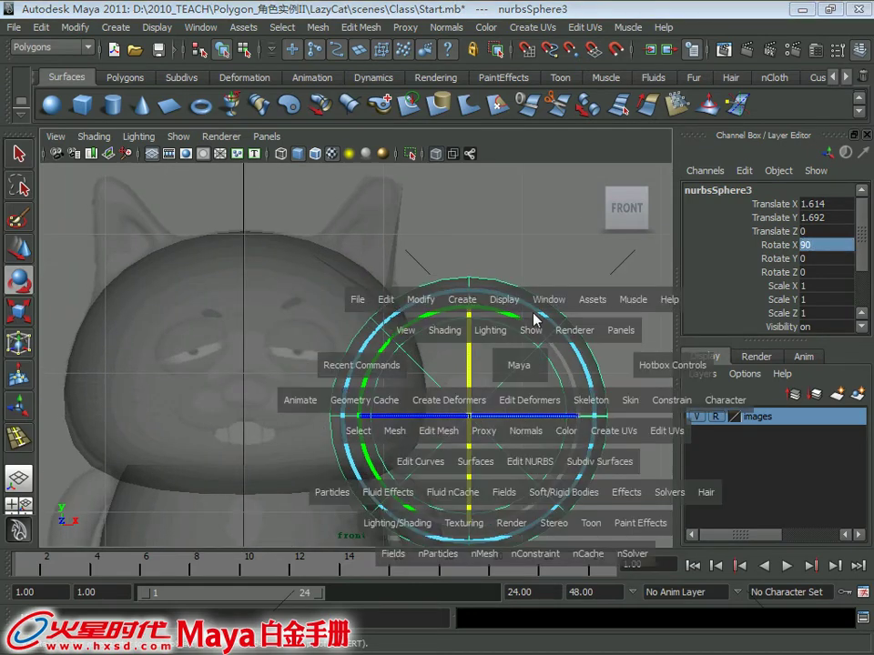
{"action": "key", "text": "space"}
{"action": "left_click_drag", "start_coordinate": [469, 399], "coordinate": [296, 436]}
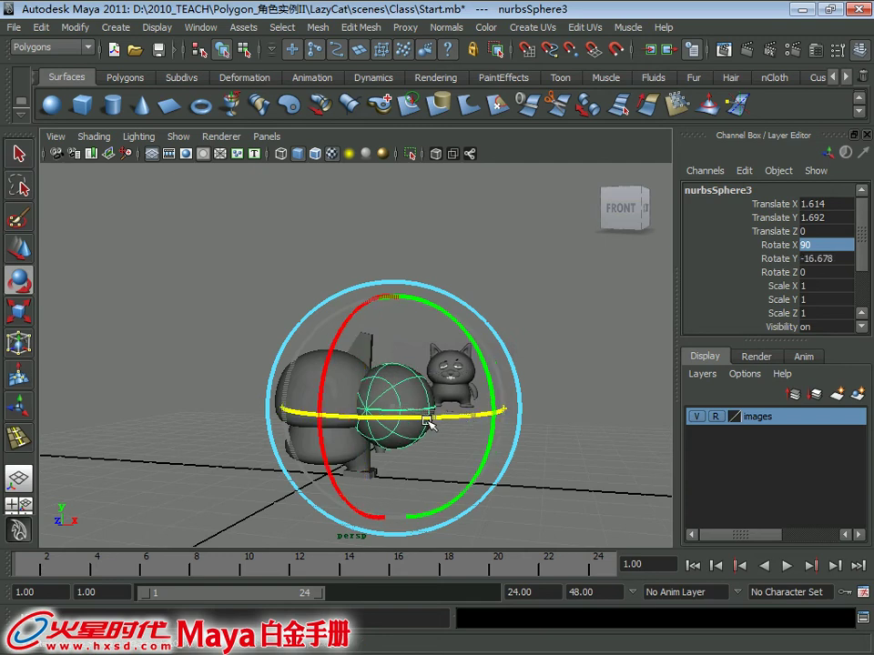
{"action": "left_click", "coordinate": [831, 257]}
{"action": "type", "text": "-90"}
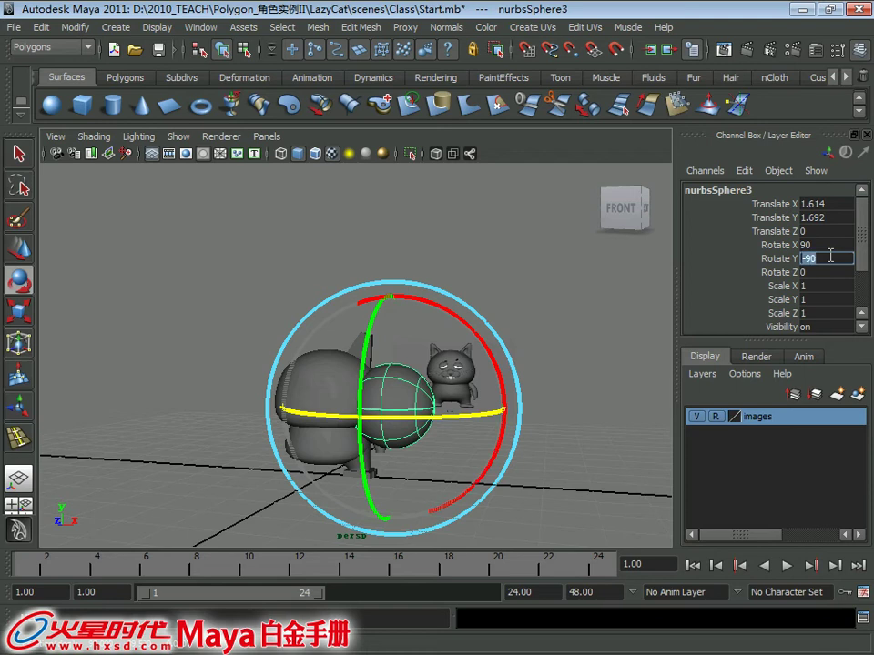
{"action": "left_click_drag", "start_coordinate": [861, 228], "coordinate": [866, 275]}
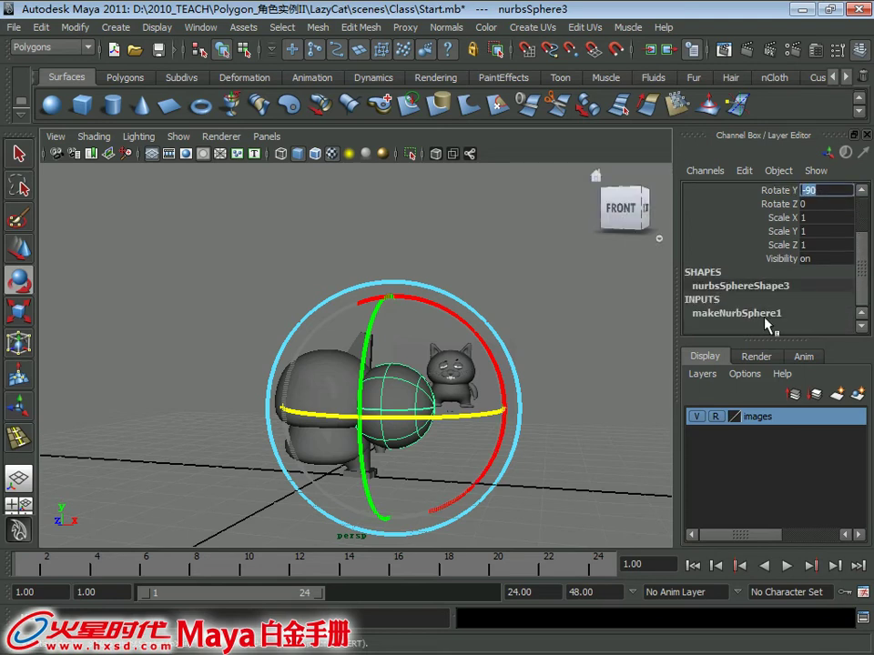
Step: Reduce the sphere's End Sweep to about 339 to open it, then rotate the opening
{"action": "left_click", "coordinate": [775, 260]}
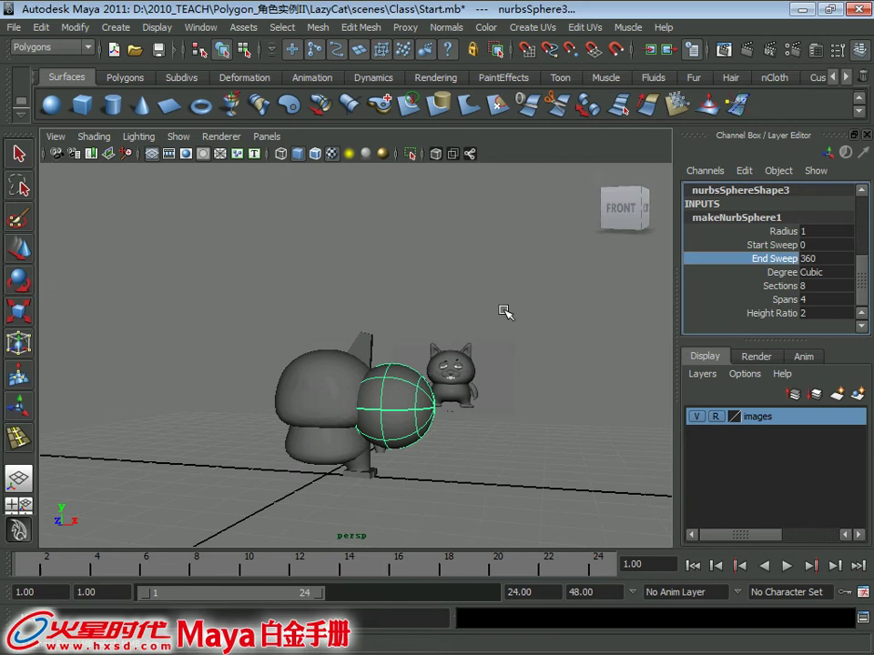
{"action": "mouse_move", "coordinate": [482, 316]}
{"action": "middle_mouse_down"}
{"action": "mouse_move", "coordinate": [401, 316]}
{"action": "mouse_move", "coordinate": [456, 326]}
{"action": "middle_mouse_up"}
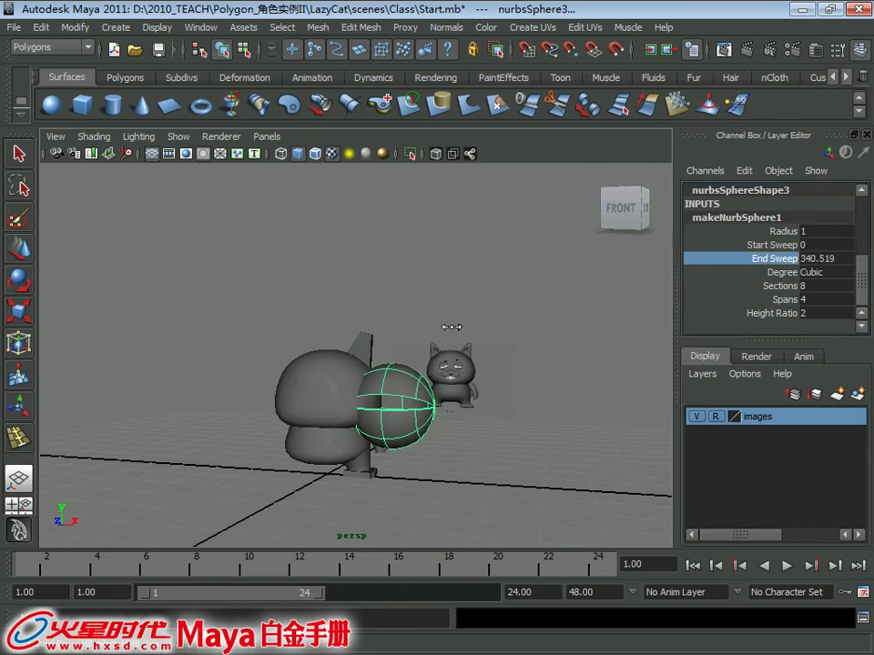
{"action": "left_click_drag", "start_coordinate": [417, 311], "coordinate": [433, 360], "text": "alt"}
{"action": "key", "text": "e"}
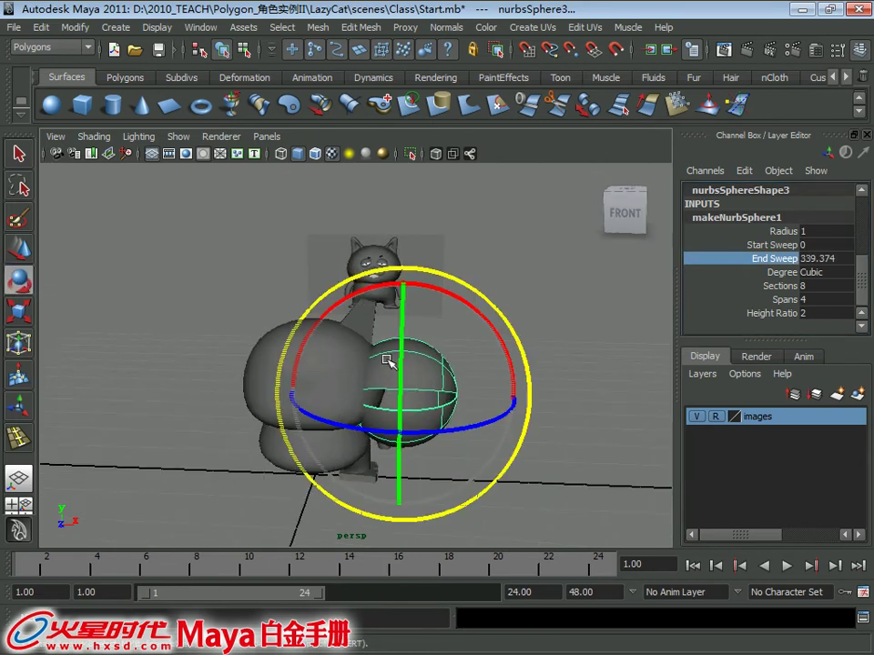
{"action": "left_click_drag", "start_coordinate": [400, 327], "coordinate": [408, 339]}
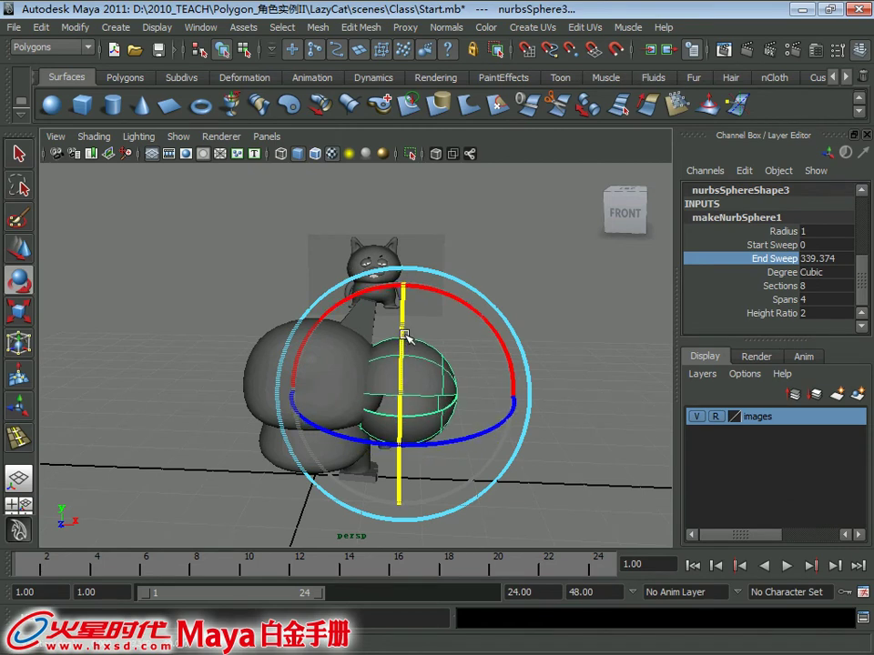
{"action": "left_click_drag", "start_coordinate": [406, 334], "coordinate": [431, 415], "text": "alt"}
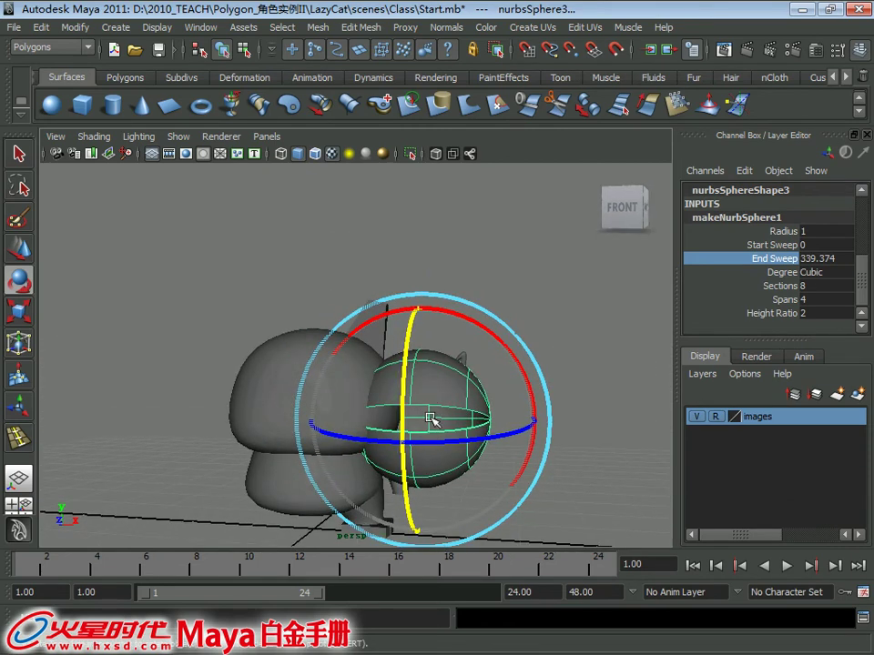
Step: Move the sphere onto the cat's eye in the front view and rotate it over the eye
{"action": "key", "text": "w"}
{"action": "mouse_move", "coordinate": [565, 413]}
{"action": "left_mouse_down"}
{"action": "mouse_move", "coordinate": [413, 325]}
{"action": "mouse_move", "coordinate": [406, 350]}
{"action": "mouse_move", "coordinate": [200, 369]}
{"action": "left_mouse_up"}
{"action": "key", "text": "r"}
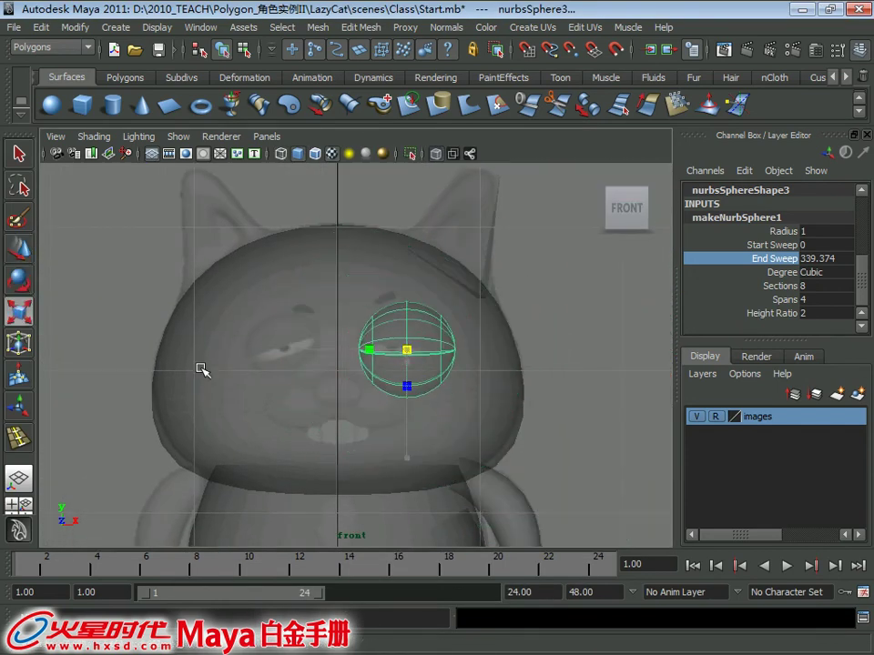
{"action": "right_click_drag", "start_coordinate": [170, 386], "coordinate": [425, 394], "text": "alt"}
{"action": "key", "text": "w"}
{"action": "mouse_move", "coordinate": [419, 363]}
{"action": "left_mouse_down"}
{"action": "mouse_move", "coordinate": [381, 355]}
{"action": "mouse_move", "coordinate": [398, 357]}
{"action": "mouse_move", "coordinate": [375, 364]}
{"action": "left_mouse_up"}
{"action": "key", "text": "e"}
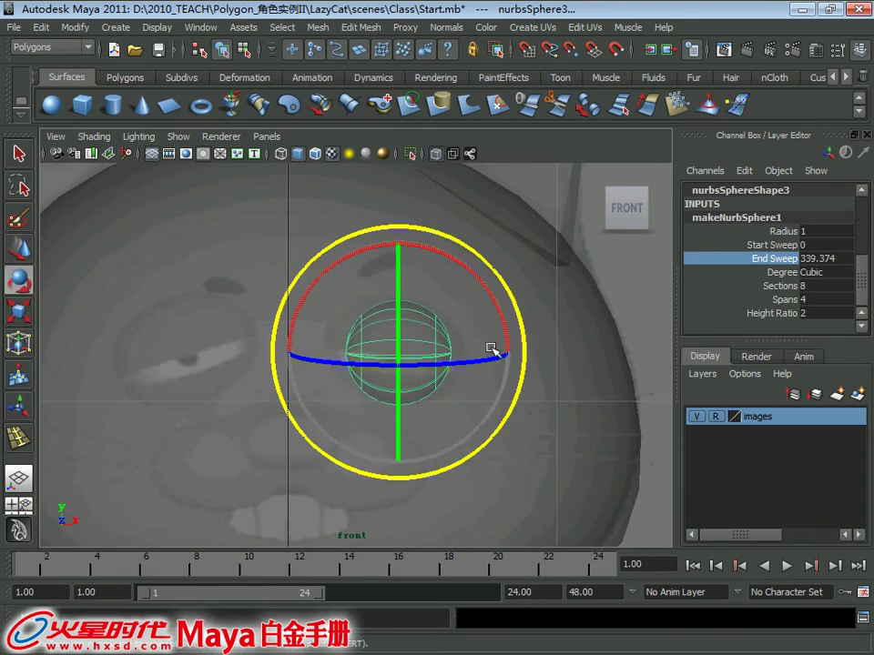
{"action": "left_click_drag", "start_coordinate": [505, 319], "coordinate": [511, 342]}
Step: Stretch the eyelid wider horizontally and fine-tune its position and rotation
{"action": "key", "text": "w"}
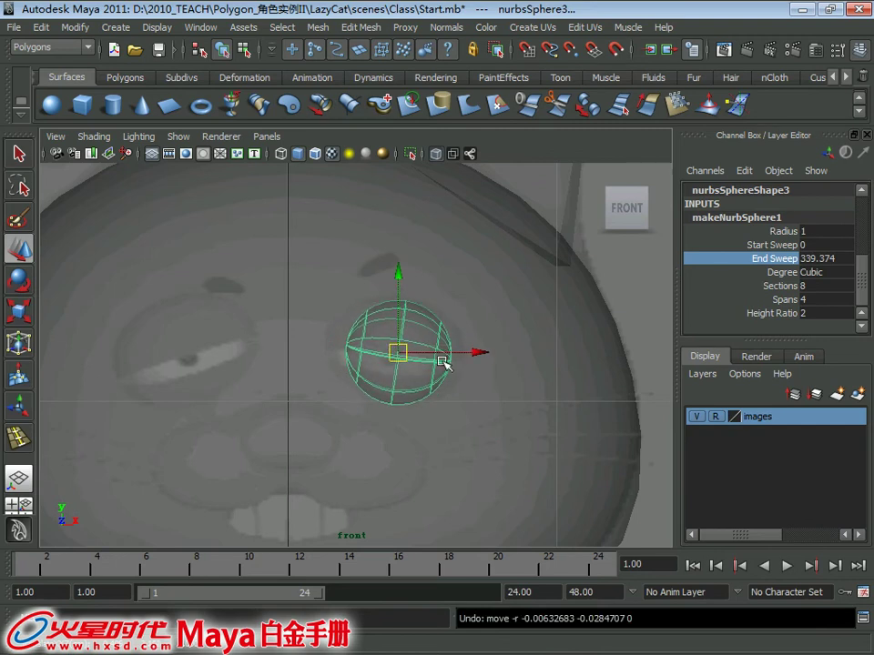
{"action": "key", "text": "e"}
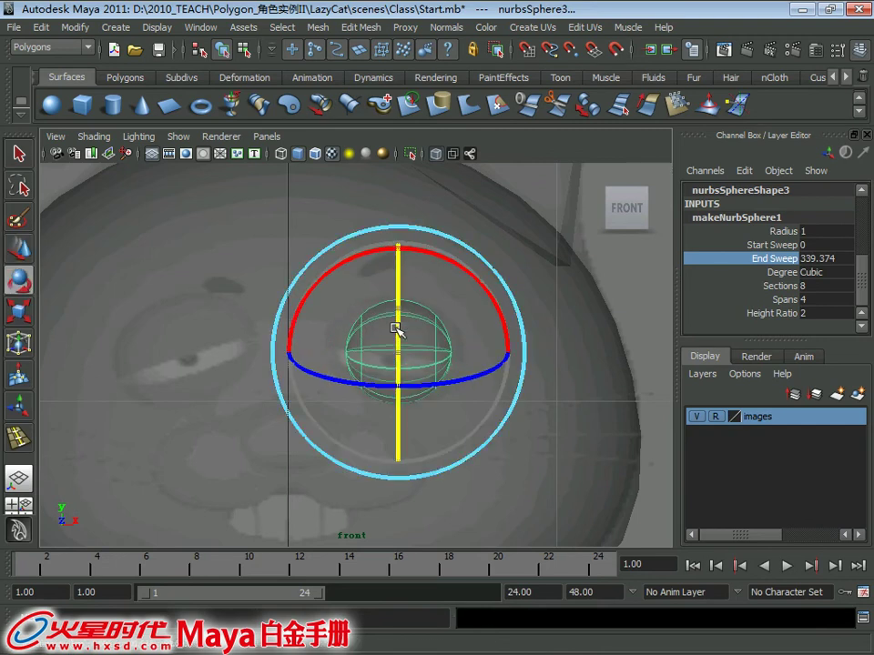
{"action": "key", "text": "w"}
{"action": "key", "text": "e"}
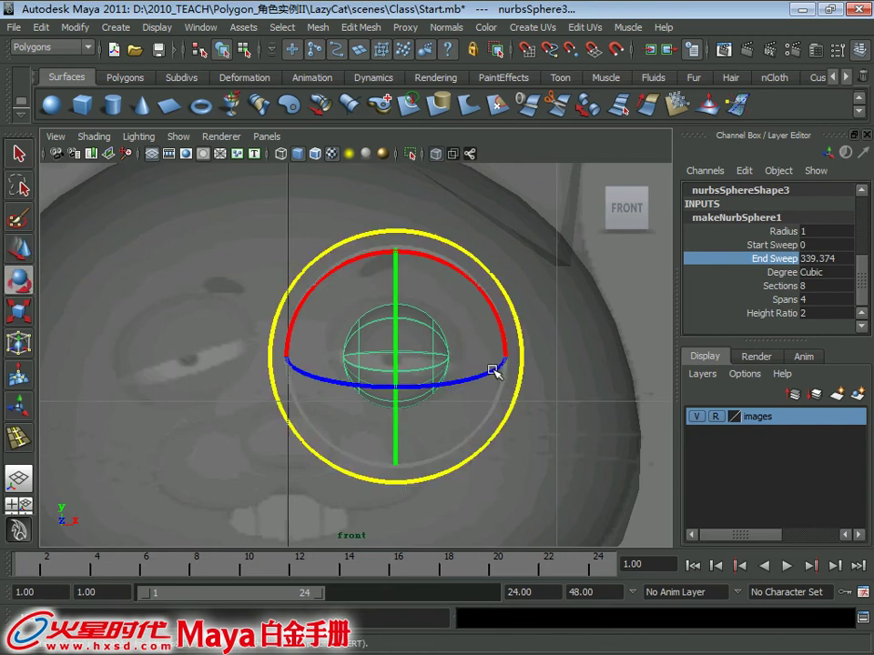
{"action": "key", "text": "r"}
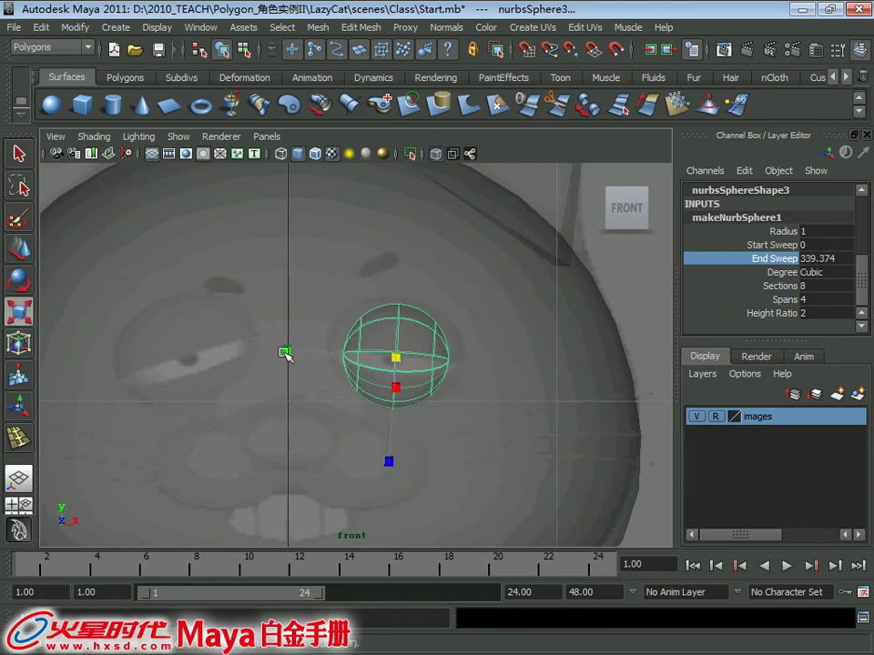
{"action": "left_click_drag", "start_coordinate": [284, 353], "coordinate": [252, 354]}
{"action": "key", "text": "w"}
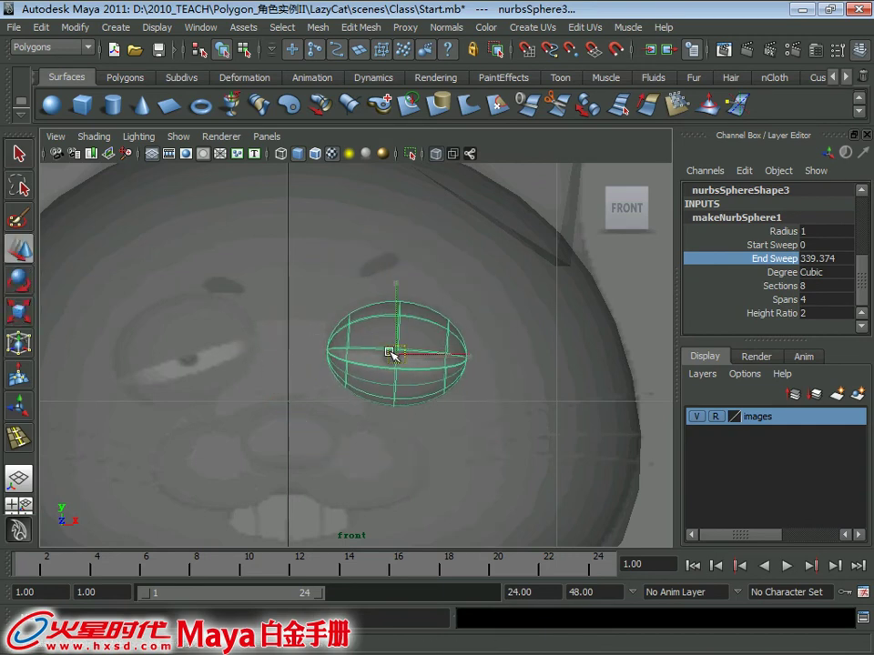
{"action": "key", "text": "e"}
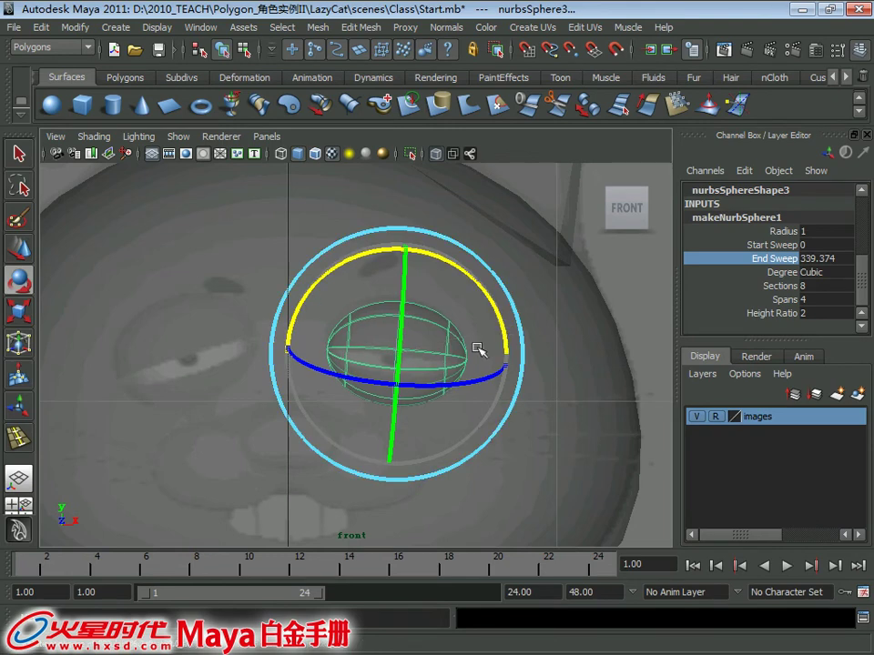
{"action": "key", "text": "w"}
Step: Inspect the eyelid on the head from the perspective view
{"action": "key", "text": "space"}
{"action": "mouse_move", "coordinate": [483, 309]}
{"action": "left_mouse_down"}
{"action": "mouse_move", "coordinate": [548, 276]}
{"action": "mouse_move", "coordinate": [283, 347]}
{"action": "mouse_move", "coordinate": [315, 373]}
{"action": "left_mouse_up"}
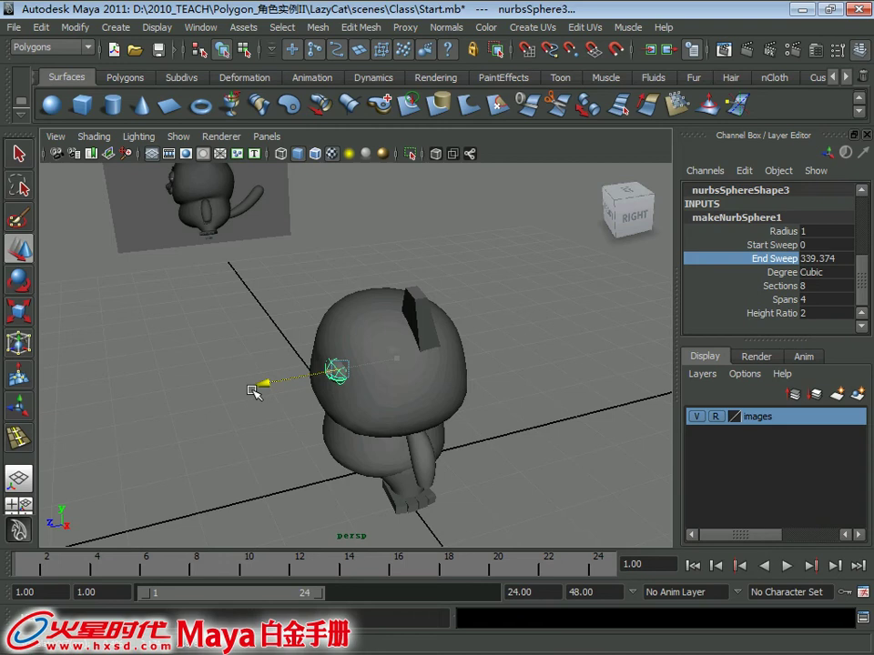
{"action": "left_click_drag", "start_coordinate": [252, 391], "coordinate": [363, 355], "text": "alt"}
{"action": "right_click_drag", "start_coordinate": [363, 355], "coordinate": [472, 442], "text": "alt"}
{"action": "mouse_move", "coordinate": [472, 442]}
{"action": "left_mouse_down", "text": "alt"}
{"action": "mouse_move", "coordinate": [447, 433]}
{"action": "mouse_move", "coordinate": [401, 463]}
{"action": "left_mouse_up", "text": "alt"}
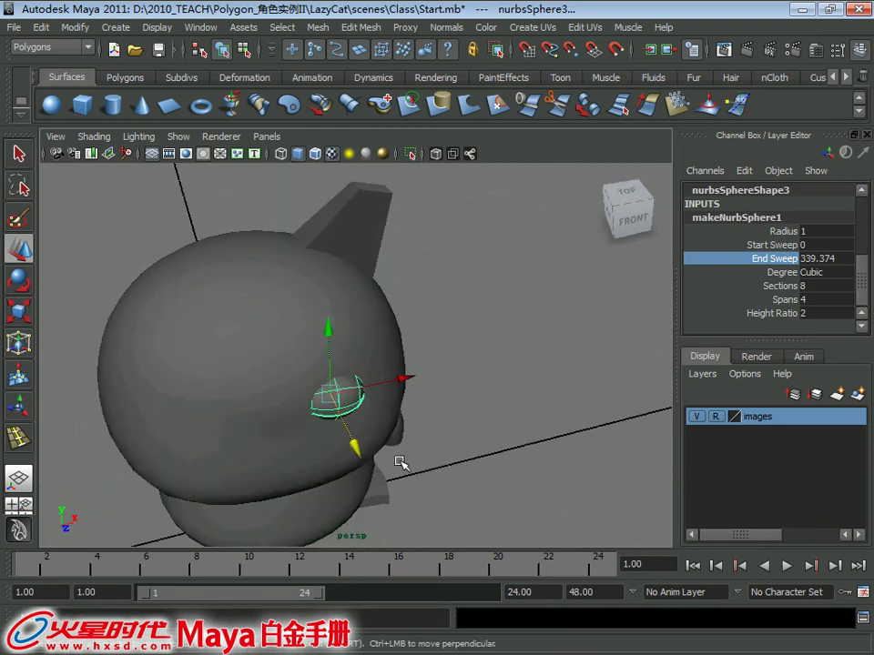
{"action": "key", "text": "e"}
{"action": "key", "text": "r"}
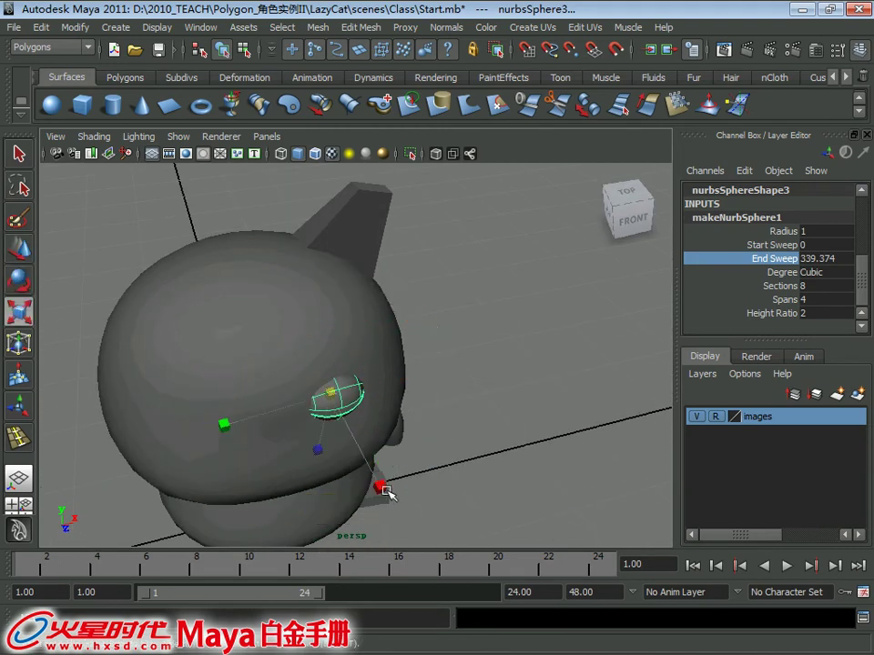
Step: Push the eyelid outward onto the head surface and tilt it to follow the head
{"action": "left_click_drag", "start_coordinate": [377, 477], "coordinate": [363, 377], "text": "alt"}
{"action": "right_click_drag", "start_coordinate": [363, 377], "coordinate": [392, 447], "text": "alt"}
{"action": "left_click_drag", "start_coordinate": [392, 447], "coordinate": [463, 468], "text": "alt"}
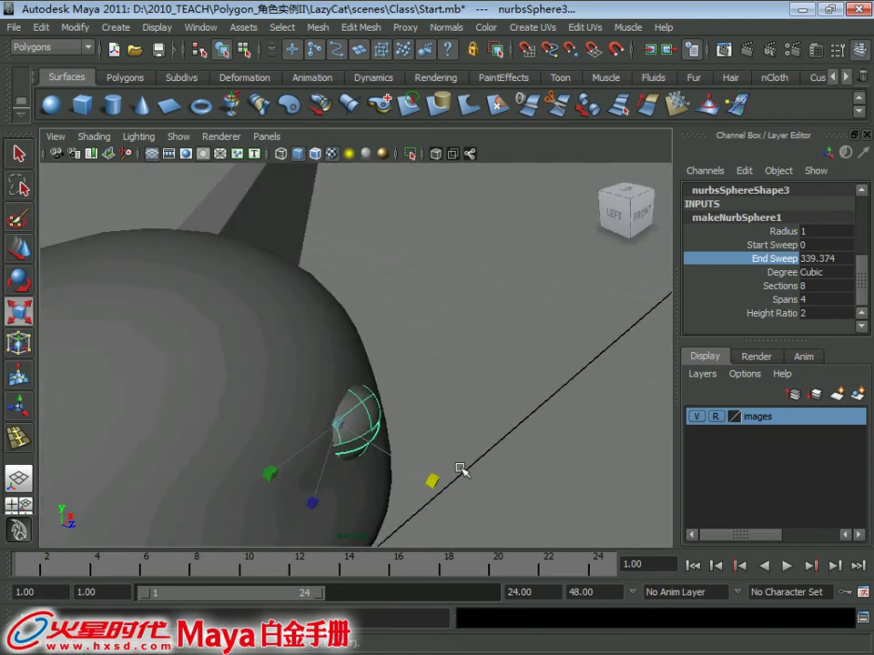
{"action": "key", "text": "w"}
{"action": "mouse_move", "coordinate": [395, 441]}
{"action": "left_mouse_down"}
{"action": "mouse_move", "coordinate": [407, 451]}
{"action": "mouse_move", "coordinate": [309, 441]}
{"action": "left_mouse_up"}
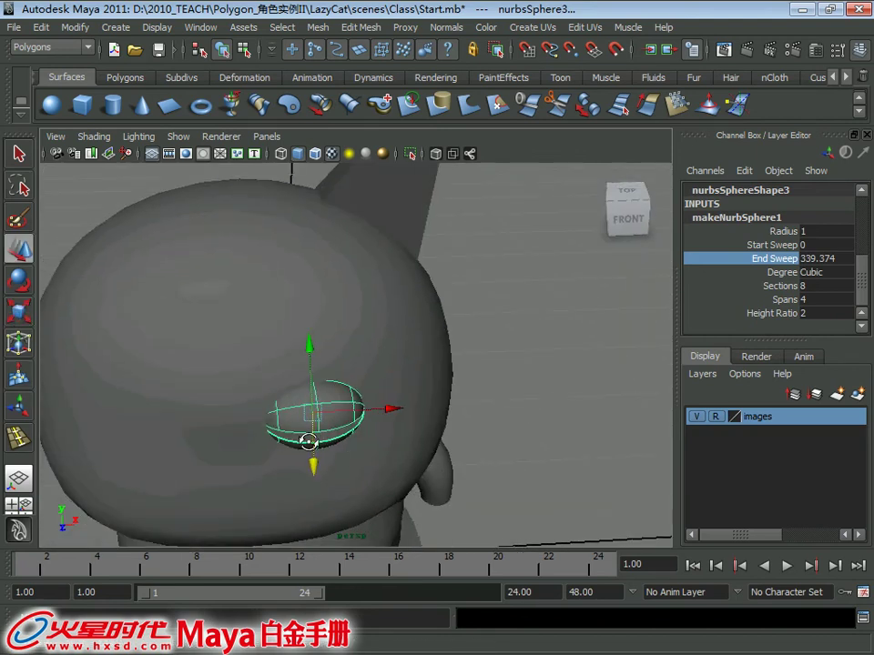
{"action": "key", "text": "e"}
{"action": "mouse_move", "coordinate": [370, 498]}
{"action": "left_mouse_down"}
{"action": "mouse_move", "coordinate": [379, 488]}
{"action": "mouse_move", "coordinate": [312, 381]}
{"action": "mouse_move", "coordinate": [322, 399]}
{"action": "mouse_move", "coordinate": [335, 374]}
{"action": "left_mouse_up"}
Step: Group the eyelid as group2 and set Scale X to -1 to mirror it
{"action": "key", "text": "w"}
{"action": "key", "text": "ctrl+g"}
{"action": "type", "text": "-1"}
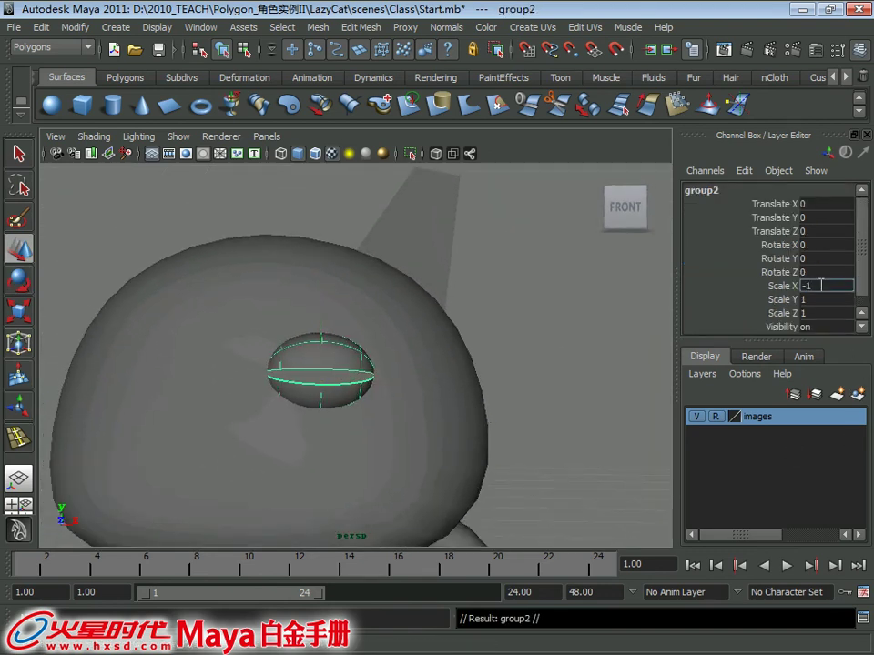
{"action": "key", "text": "Return"}
{"action": "right_click_drag", "start_coordinate": [404, 525], "coordinate": [396, 401], "text": "alt"}
{"action": "mouse_move", "coordinate": [395, 402]}
{"action": "left_mouse_down", "text": "alt"}
{"action": "mouse_move", "coordinate": [390, 278]}
{"action": "mouse_move", "coordinate": [273, 265]}
{"action": "mouse_move", "coordinate": [279, 283]}
{"action": "left_mouse_up", "text": "alt"}
Step: Switch to an enlarged side view framed on the cat and clear the selection
{"action": "left_click", "coordinate": [392, 277]}
{"action": "key", "text": "space"}
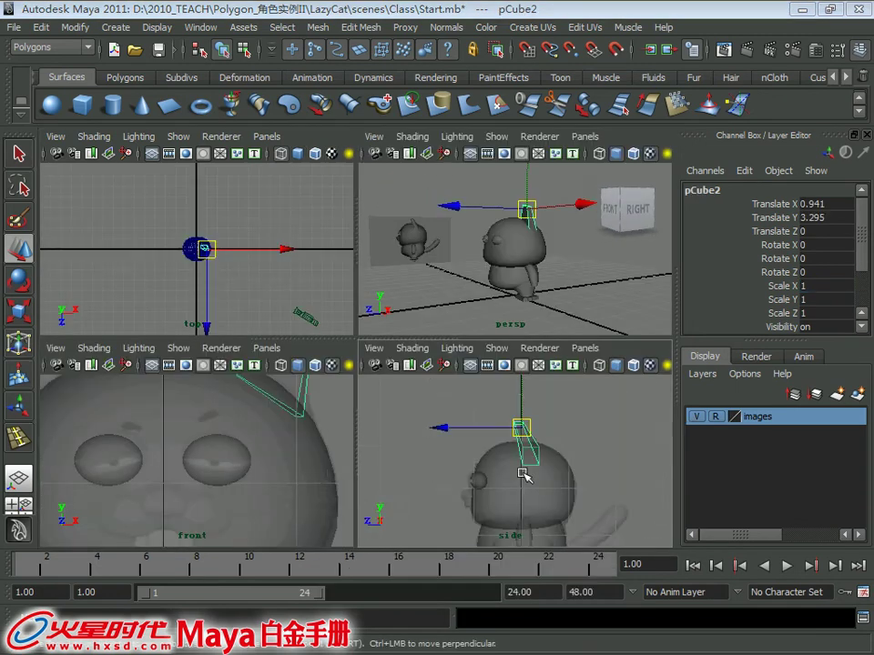
{"action": "key", "text": "space"}
{"action": "scroll", "coordinate": [483, 449], "scroll_direction": "up", "scroll_amount": 2}
{"action": "middle_click_drag", "start_coordinate": [483, 448], "coordinate": [439, 355], "text": "alt"}
{"action": "left_click", "coordinate": [439, 355]}
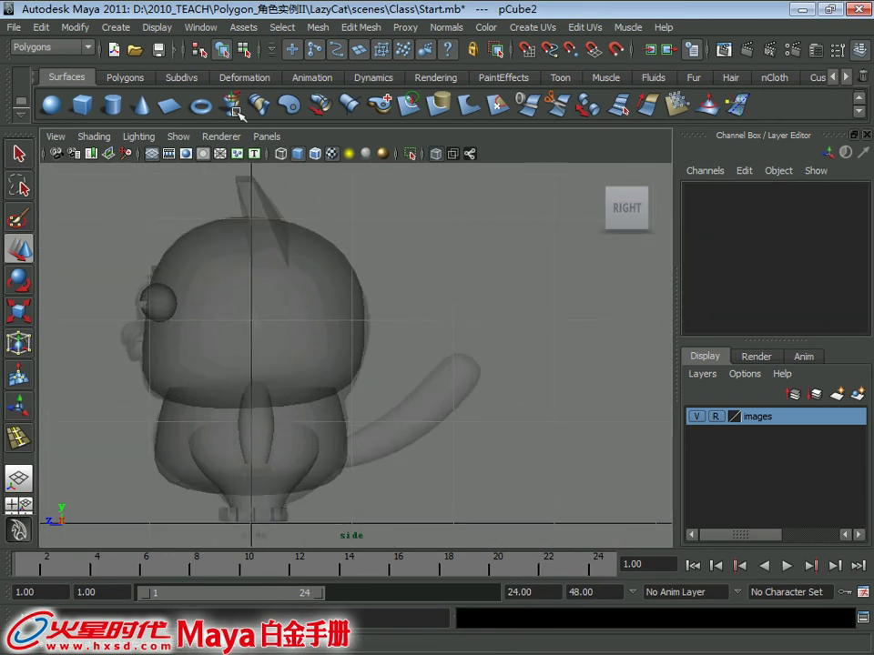
Step: Create a test NURBS cylinder from the Surfaces shelf, then delete it
{"action": "left_click", "coordinate": [181, 78]}
{"action": "left_click", "coordinate": [66, 77]}
{"action": "left_click", "coordinate": [113, 109]}
{"action": "scroll", "coordinate": [380, 312], "scroll_direction": "down", "scroll_amount": 2}
{"action": "middle_click_drag", "start_coordinate": [380, 312], "coordinate": [387, 297], "text": "alt"}
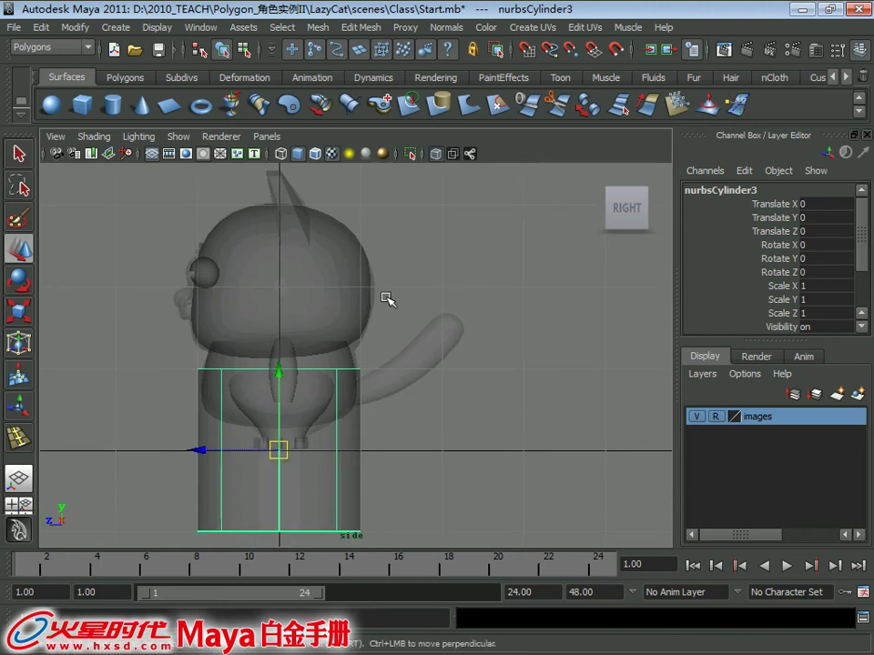
{"action": "key", "text": "Delete"}
Step: Create a NURBS sphere, nurbsSphere4, and rotate it 90 degrees around Y
{"action": "left_click", "coordinate": [55, 105]}
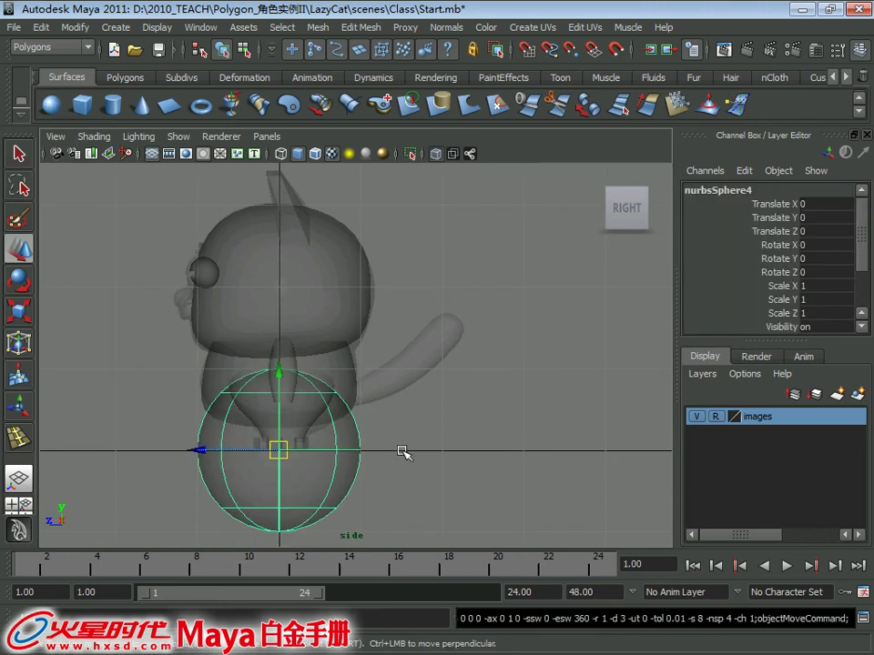
{"action": "scroll", "coordinate": [361, 452], "scroll_direction": "up", "scroll_amount": 1}
{"action": "key", "text": "e"}
{"action": "left_click_drag", "start_coordinate": [331, 456], "coordinate": [422, 461]}
{"action": "key", "text": "ctrl+z"}
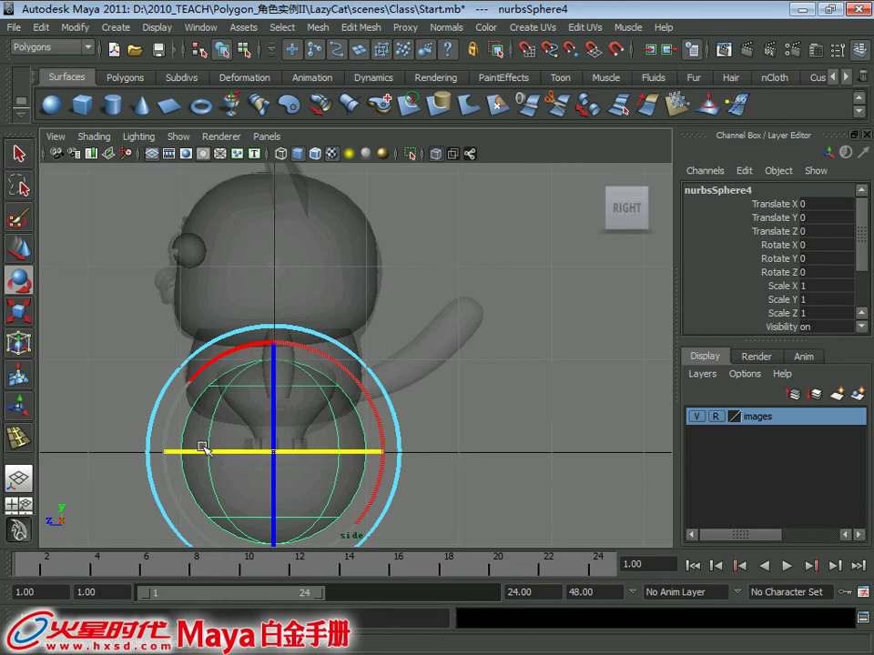
{"action": "left_click_drag", "start_coordinate": [198, 452], "coordinate": [301, 457]}
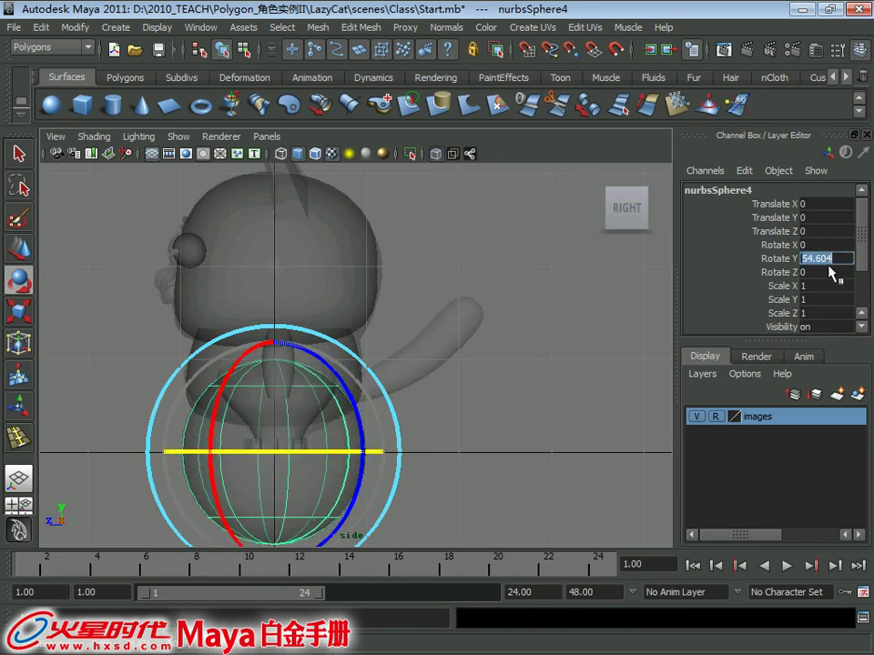
{"action": "type", "text": "0"}
{"action": "key", "text": "Return"}
{"action": "middle_click_drag", "start_coordinate": [367, 380], "coordinate": [344, 350], "text": "alt"}
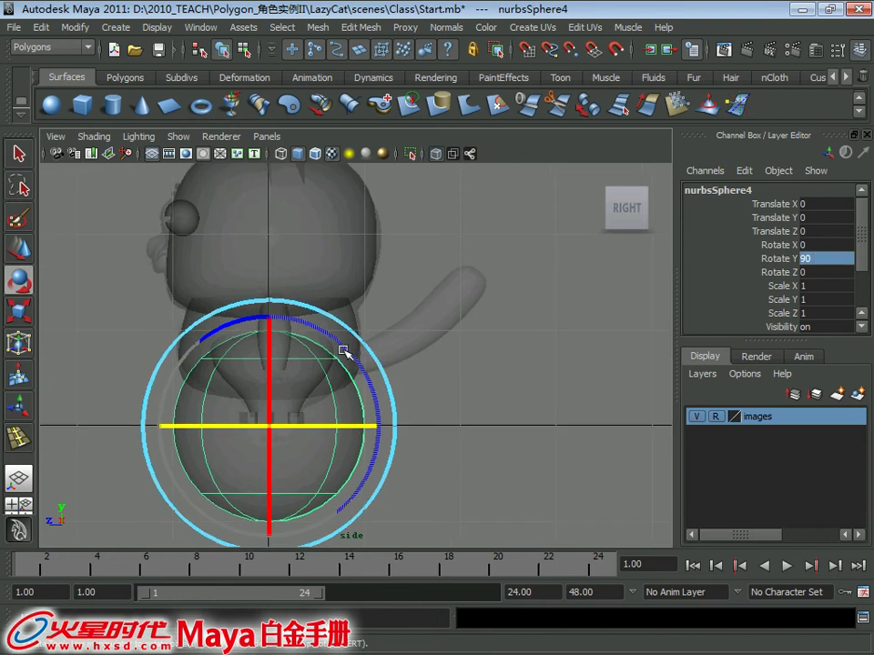
{"action": "left_click_drag", "start_coordinate": [345, 351], "coordinate": [351, 501]}
Step: Move the sphere to the tail base and shrink it to scale 0.247
{"action": "key", "text": "w"}
{"action": "mouse_move", "coordinate": [269, 427]}
{"action": "left_mouse_down"}
{"action": "mouse_move", "coordinate": [415, 353]}
{"action": "mouse_move", "coordinate": [415, 328]}
{"action": "mouse_move", "coordinate": [357, 317]}
{"action": "mouse_move", "coordinate": [279, 335]}
{"action": "left_mouse_up"}
{"action": "key", "text": "r"}
{"action": "mouse_move", "coordinate": [279, 336]}
{"action": "right_mouse_down", "text": "alt"}
{"action": "mouse_move", "coordinate": [537, 407]}
{"action": "mouse_move", "coordinate": [437, 388]}
{"action": "right_mouse_up", "text": "alt"}
{"action": "key", "text": "w"}
{"action": "left_click_drag", "start_coordinate": [404, 357], "coordinate": [360, 368]}
{"action": "key", "text": "r"}
{"action": "mouse_move", "coordinate": [377, 312]}
{"action": "right_mouse_down", "text": "alt"}
{"action": "mouse_move", "coordinate": [336, 396]}
{"action": "mouse_move", "coordinate": [360, 357]}
{"action": "mouse_move", "coordinate": [283, 318]}
{"action": "right_mouse_up", "text": "alt"}
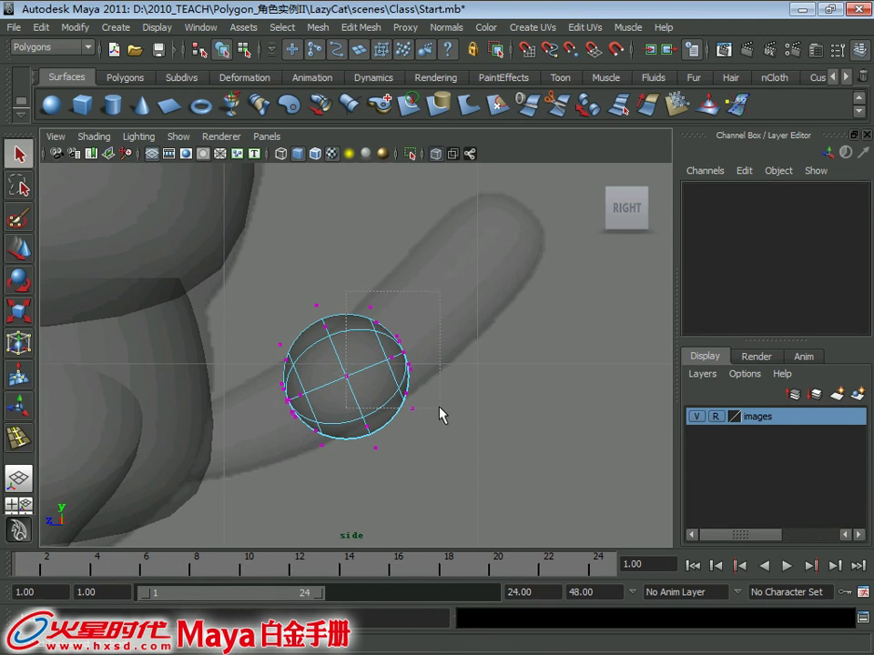
Step: Stretch the sphere's right end up and to the right and angle its tip vertices
{"action": "left_click_drag", "start_coordinate": [439, 414], "coordinate": [432, 432]}
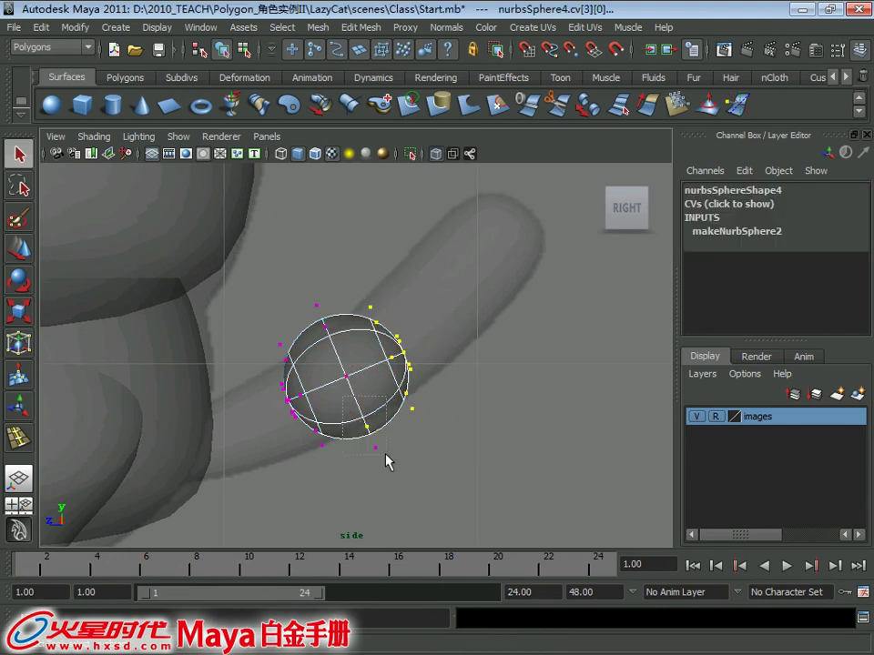
{"action": "key", "text": "w"}
{"action": "left_click_drag", "start_coordinate": [400, 361], "coordinate": [521, 241]}
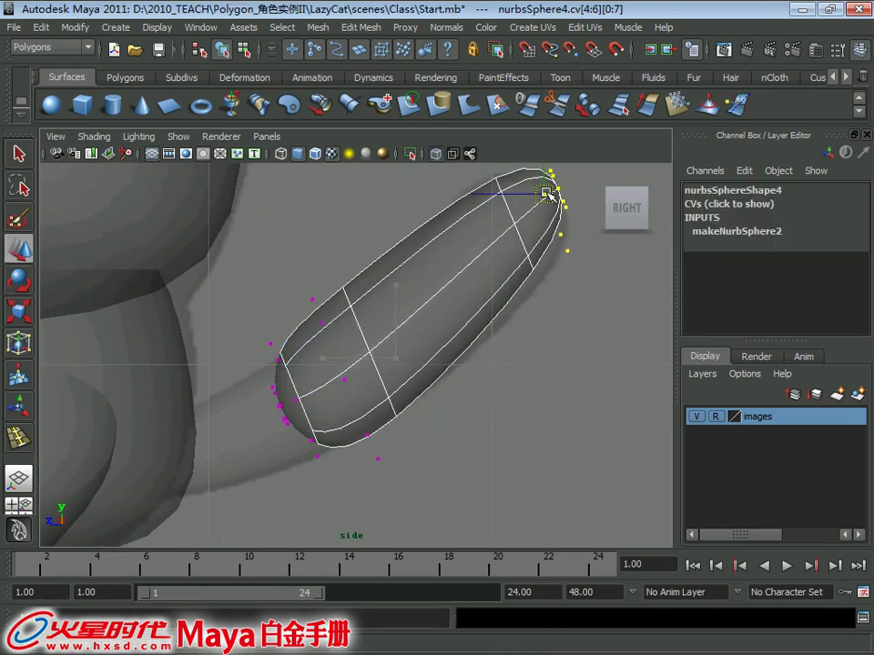
{"action": "middle_click_drag", "start_coordinate": [521, 241], "coordinate": [444, 314], "text": "alt"}
{"action": "key", "text": "e"}
{"action": "left_click_drag", "start_coordinate": [459, 425], "coordinate": [538, 434]}
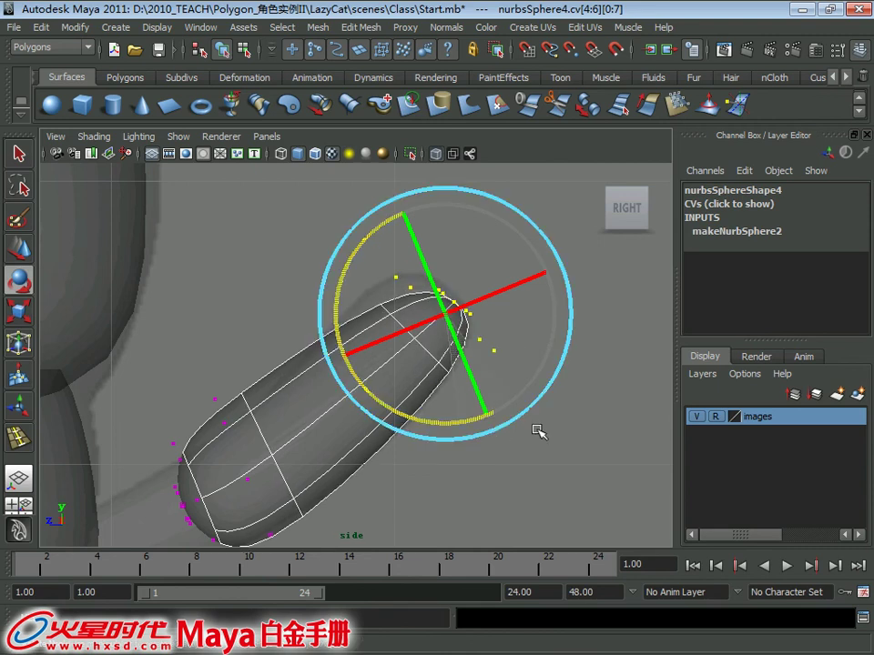
{"action": "key", "text": "w"}
{"action": "left_click_drag", "start_coordinate": [445, 306], "coordinate": [447, 296]}
{"action": "mouse_move", "coordinate": [375, 347]}
{"action": "middle_mouse_down", "text": "alt"}
{"action": "mouse_move", "coordinate": [428, 249]}
{"action": "mouse_move", "coordinate": [451, 276]}
{"action": "middle_mouse_up", "text": "alt"}
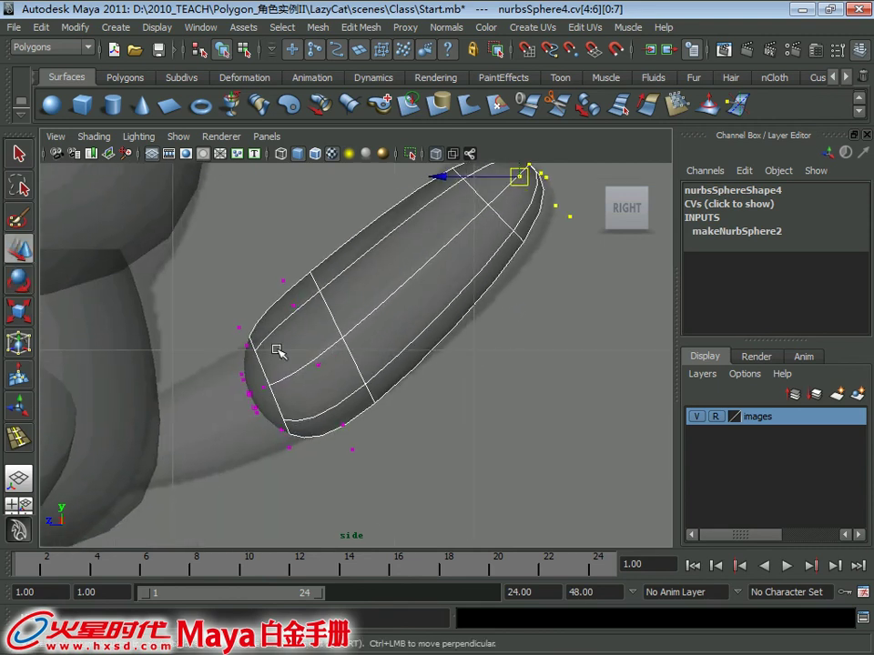
Step: Pull the sphere's lower-left end down and left, then fine-tune the upper tip vertices
{"action": "left_click_drag", "start_coordinate": [211, 317], "coordinate": [304, 455]}
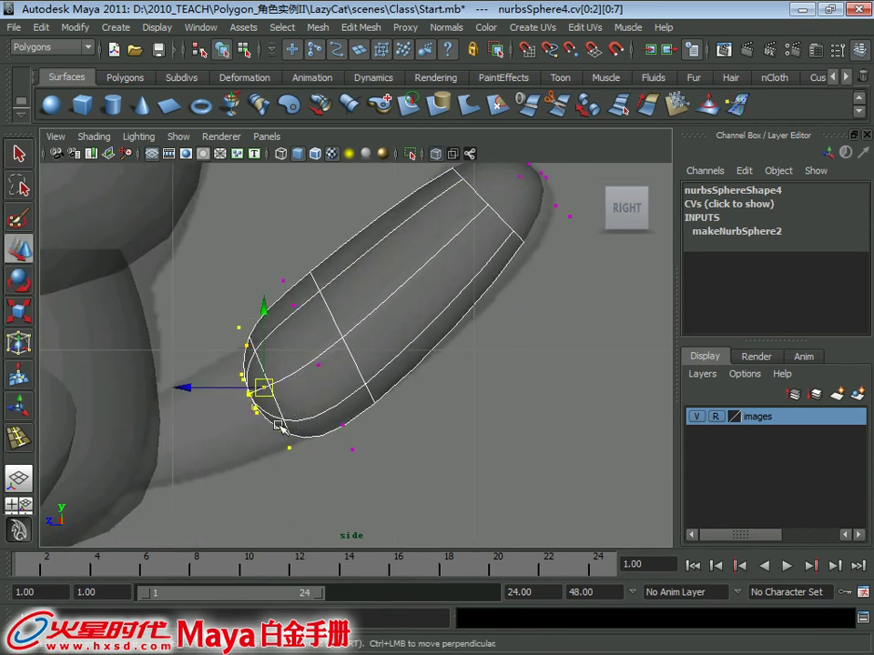
{"action": "mouse_move", "coordinate": [265, 389]}
{"action": "left_mouse_down"}
{"action": "mouse_move", "coordinate": [118, 464]}
{"action": "mouse_move", "coordinate": [82, 462]}
{"action": "left_mouse_up"}
{"action": "key", "text": "r"}
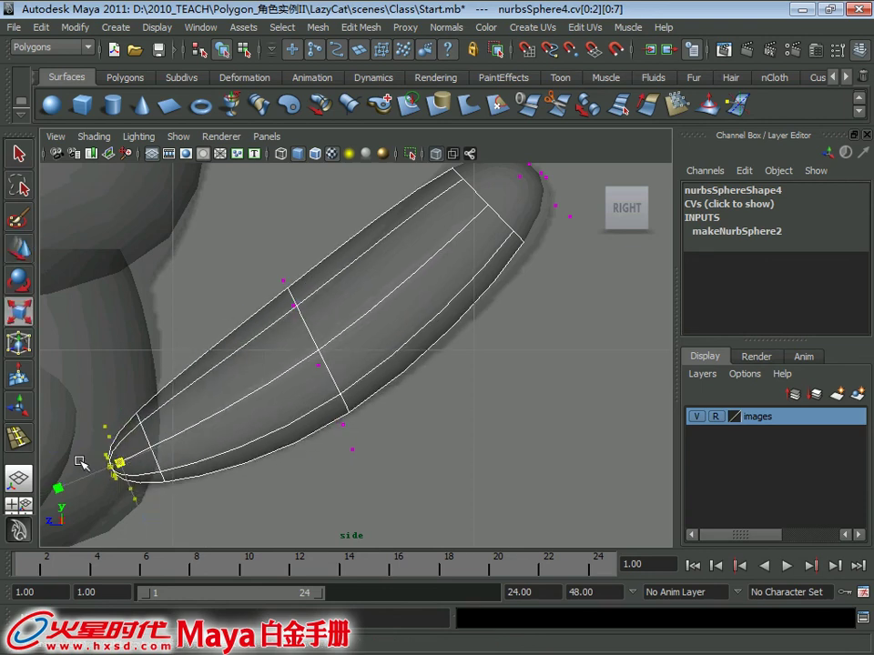
{"action": "key", "text": "w"}
{"action": "middle_click_drag", "start_coordinate": [255, 255], "coordinate": [283, 390], "text": "alt"}
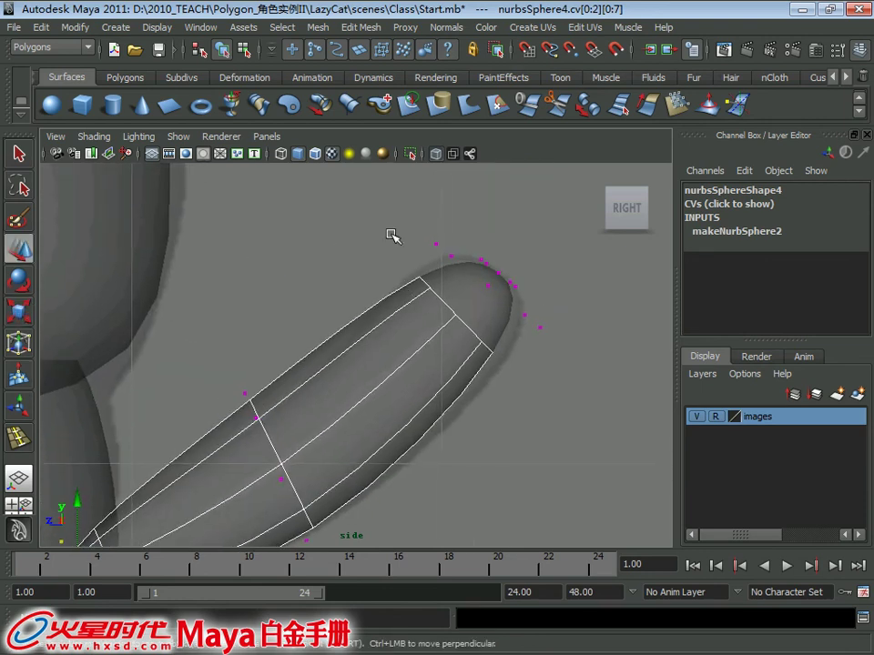
{"action": "left_click_drag", "start_coordinate": [572, 417], "coordinate": [428, 237]}
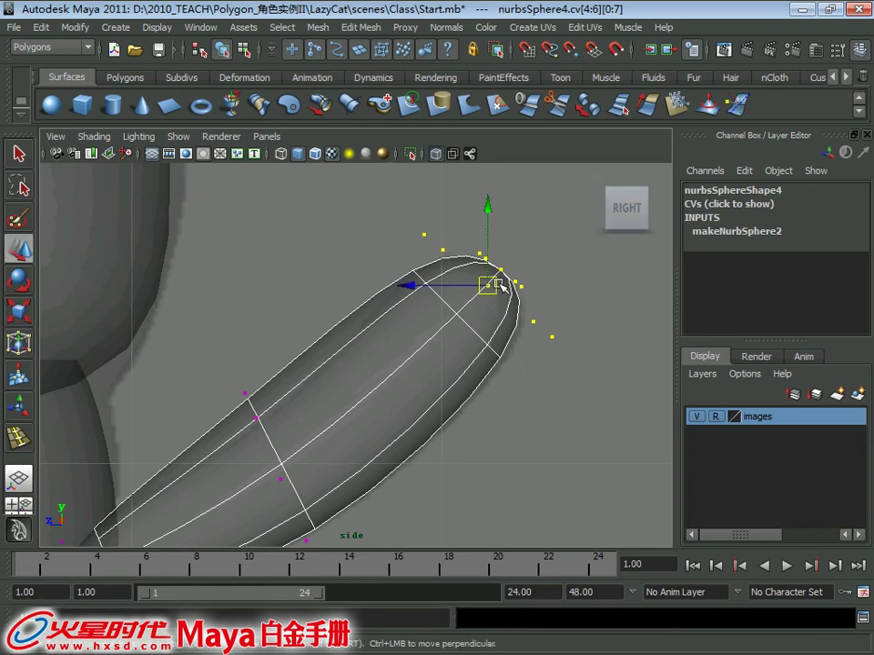
{"action": "left_click_drag", "start_coordinate": [503, 286], "coordinate": [498, 293]}
{"action": "middle_click_drag", "start_coordinate": [382, 398], "coordinate": [356, 332], "text": "alt"}
{"action": "mouse_move", "coordinate": [357, 332]}
{"action": "right_mouse_down", "text": "alt"}
{"action": "mouse_move", "coordinate": [298, 374]}
{"action": "mouse_move", "coordinate": [355, 390]}
{"action": "right_mouse_up", "text": "alt"}
Step: Shift three vertices on the side of the cat's body to the left
{"action": "left_click", "coordinate": [300, 412]}
{"action": "middle_click_drag", "start_coordinate": [300, 412], "coordinate": [347, 367], "text": "alt"}
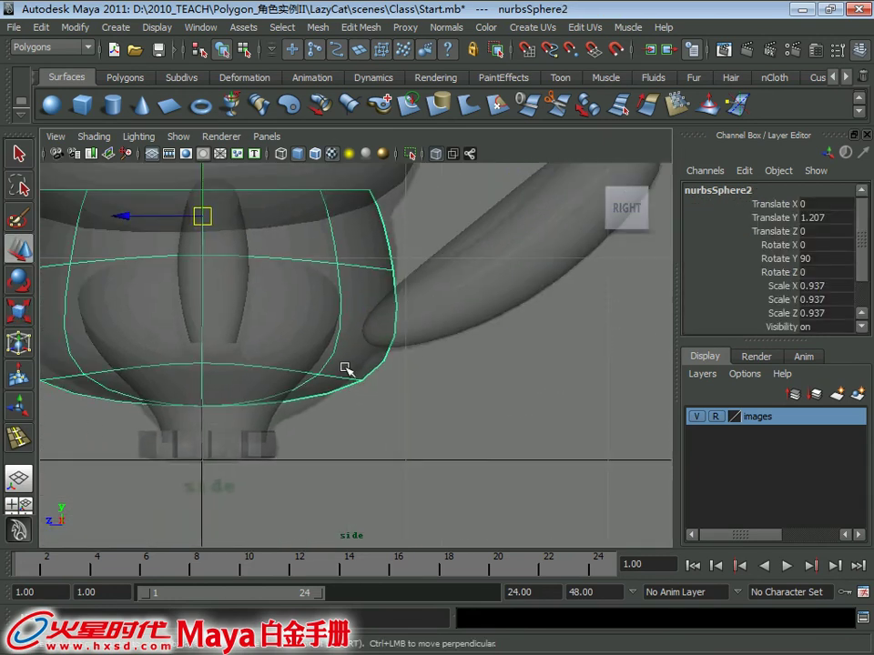
{"action": "left_click_drag", "start_coordinate": [333, 367], "coordinate": [428, 414]}
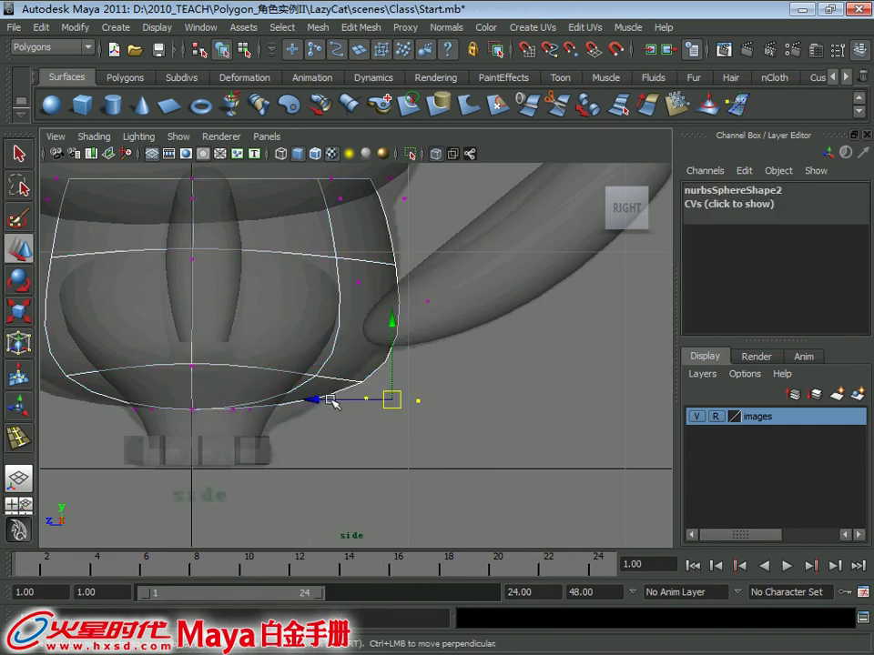
{"action": "left_click_drag", "start_coordinate": [331, 403], "coordinate": [297, 400]}
{"action": "middle_click_drag", "start_coordinate": [297, 399], "coordinate": [278, 472], "text": "alt"}
Step: Nudge the tail's tip vertices into place and undo a stray bend of its middle
{"action": "left_click", "coordinate": [429, 406]}
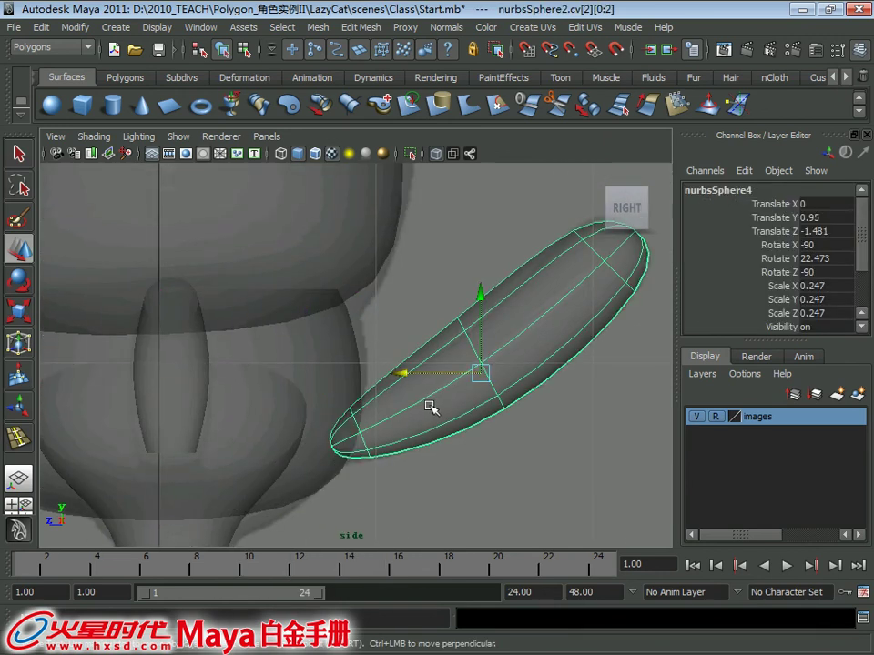
{"action": "right_click_drag", "start_coordinate": [362, 320], "coordinate": [285, 319]}
{"action": "mouse_move", "coordinate": [354, 414]}
{"action": "left_mouse_down"}
{"action": "mouse_move", "coordinate": [313, 462]}
{"action": "mouse_move", "coordinate": [282, 451]}
{"action": "mouse_move", "coordinate": [316, 464]}
{"action": "left_mouse_up"}
{"action": "key", "text": "r"}
{"action": "mouse_move", "coordinate": [419, 326]}
{"action": "left_mouse_down"}
{"action": "mouse_move", "coordinate": [469, 314]}
{"action": "mouse_move", "coordinate": [462, 347]}
{"action": "left_mouse_up"}
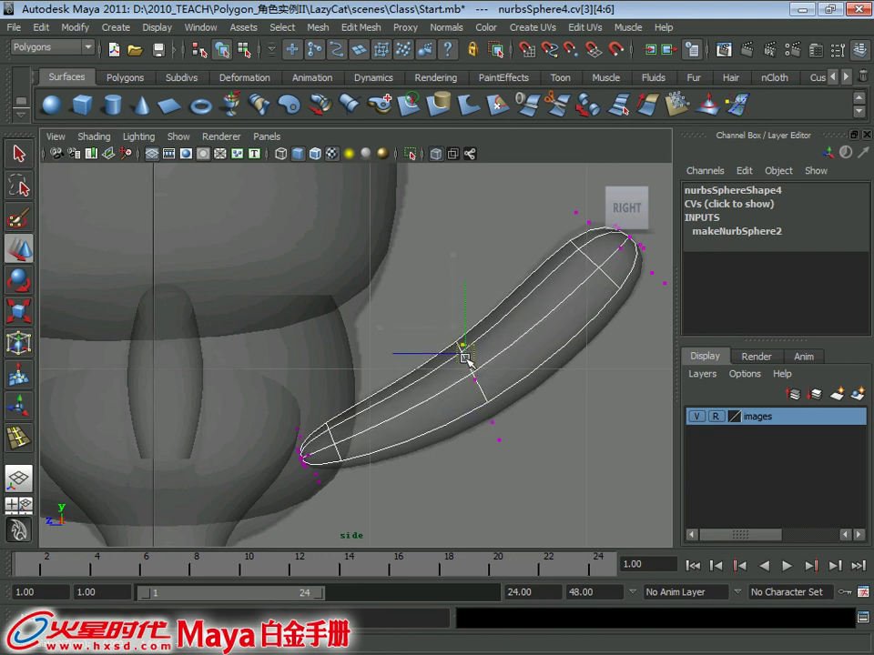
{"action": "key", "text": "ctrl+z"}
Step: Scale down the middle row of tail vertices to narrow the tail's midsection
{"action": "left_click_drag", "start_coordinate": [426, 306], "coordinate": [537, 533]}
{"action": "key", "text": "r"}
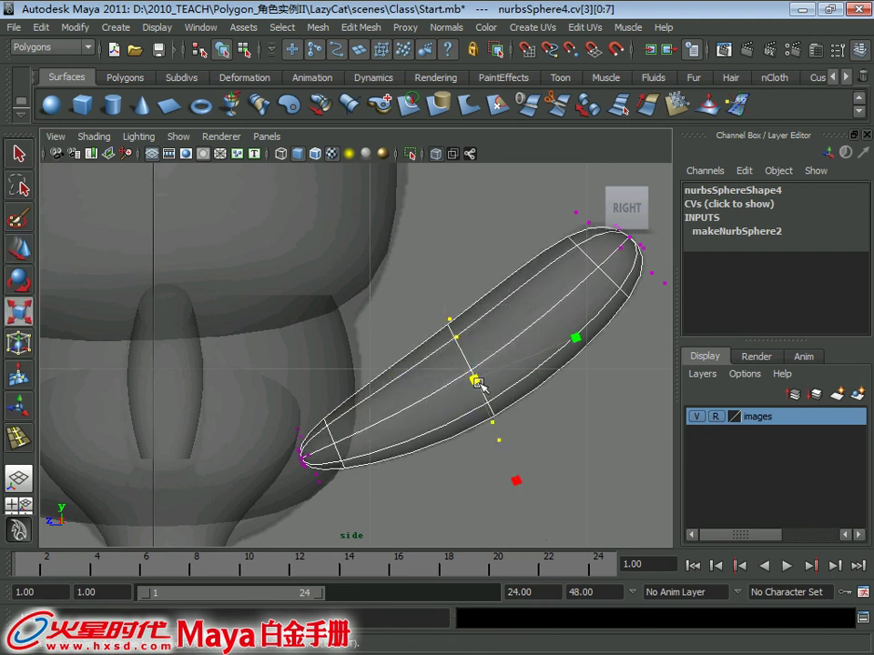
{"action": "left_click_drag", "start_coordinate": [477, 382], "coordinate": [458, 381]}
{"action": "key", "text": "w"}
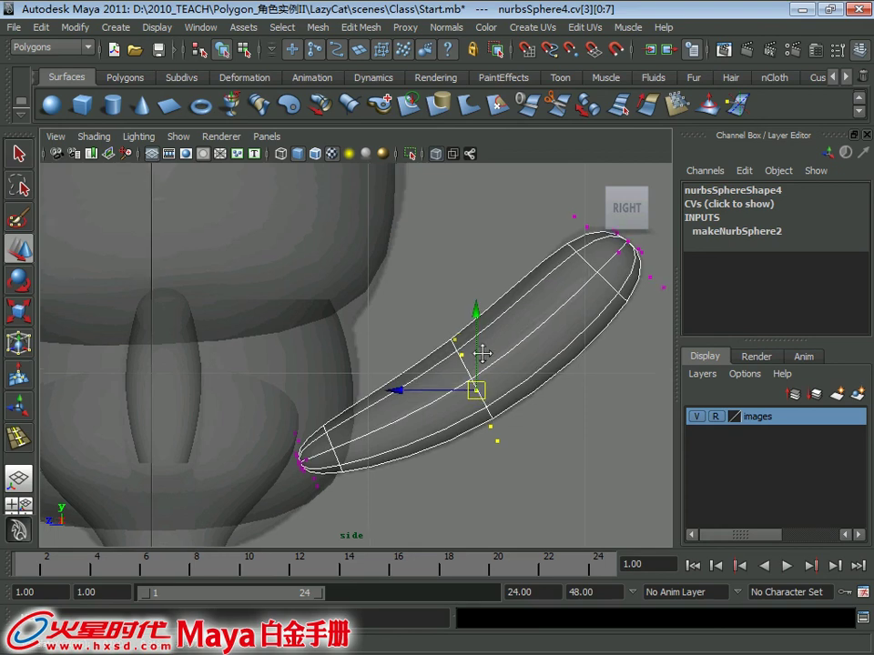
{"action": "middle_click_drag", "start_coordinate": [480, 353], "coordinate": [402, 437], "text": "alt"}
{"action": "left_click_drag", "start_coordinate": [532, 271], "coordinate": [583, 338]}
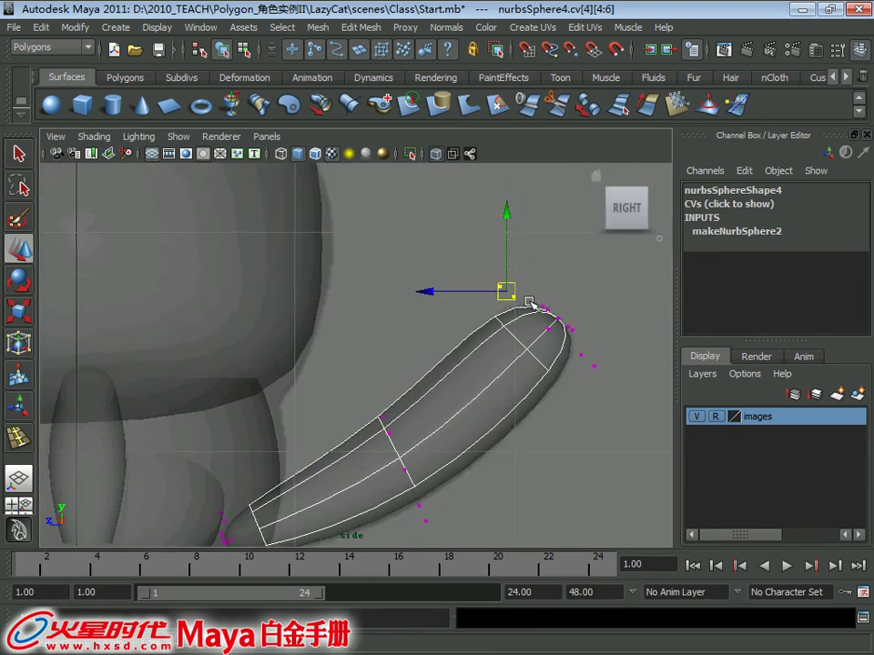
Step: Return the tail to object mode and check it from the perspective view
{"action": "key", "text": "space"}
{"action": "key", "text": "space"}
{"action": "left_click_drag", "start_coordinate": [398, 358], "coordinate": [386, 340], "text": "alt"}
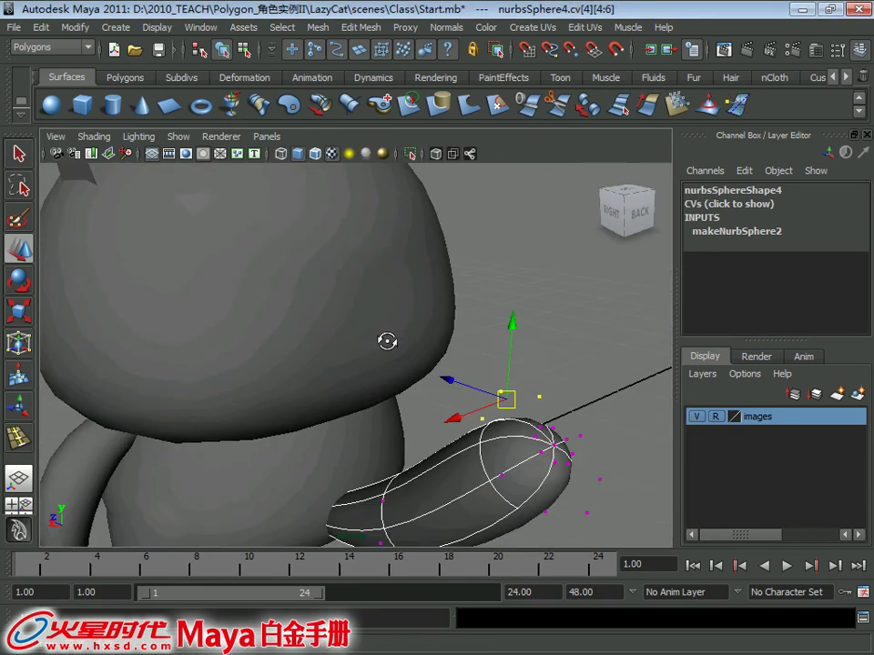
{"action": "right_click_drag", "start_coordinate": [385, 339], "coordinate": [381, 352], "text": "alt"}
{"action": "left_click_drag", "start_coordinate": [380, 351], "coordinate": [294, 413], "text": "alt"}
{"action": "right_click_drag", "start_coordinate": [294, 412], "coordinate": [382, 296]}
{"action": "mouse_move", "coordinate": [383, 297]}
{"action": "left_mouse_down", "text": "alt"}
{"action": "mouse_move", "coordinate": [309, 383]}
{"action": "mouse_move", "coordinate": [556, 355]}
{"action": "mouse_move", "coordinate": [572, 396]}
{"action": "mouse_move", "coordinate": [463, 413]}
{"action": "mouse_move", "coordinate": [449, 387]}
{"action": "mouse_move", "coordinate": [421, 384]}
{"action": "left_mouse_up", "text": "alt"}
Step: Group the eyelid, ear and leg with Ctrl+G and give the group Scale X -1
{"action": "right_click_drag", "start_coordinate": [421, 384], "coordinate": [412, 215], "text": "alt"}
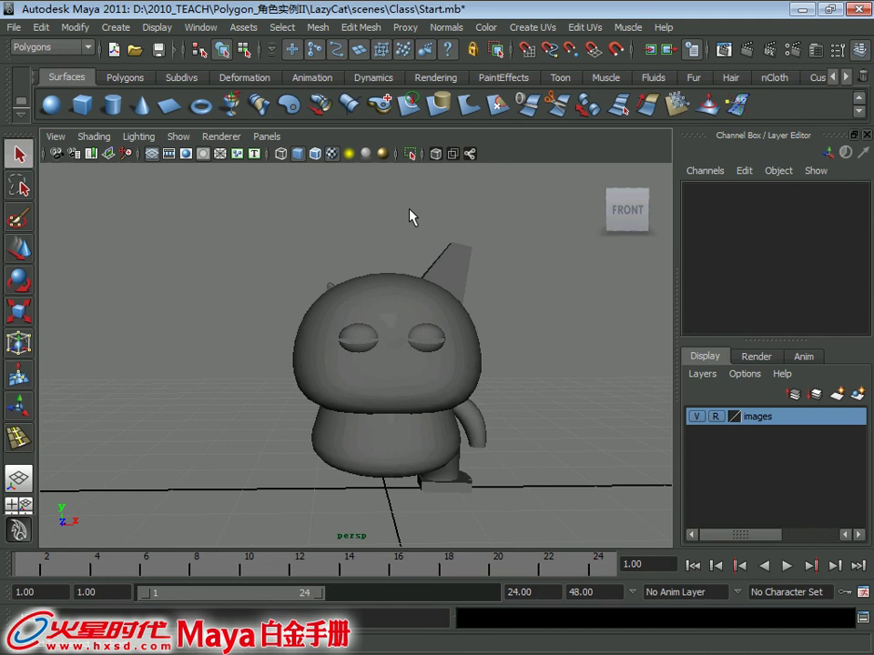
{"action": "left_click", "coordinate": [415, 353]}
{"action": "mouse_move", "coordinate": [394, 437]}
{"action": "left_mouse_down", "text": "alt"}
{"action": "mouse_move", "coordinate": [392, 390]}
{"action": "mouse_move", "coordinate": [370, 421]}
{"action": "mouse_move", "coordinate": [382, 427]}
{"action": "left_mouse_up", "text": "alt"}
{"action": "key", "text": "w"}
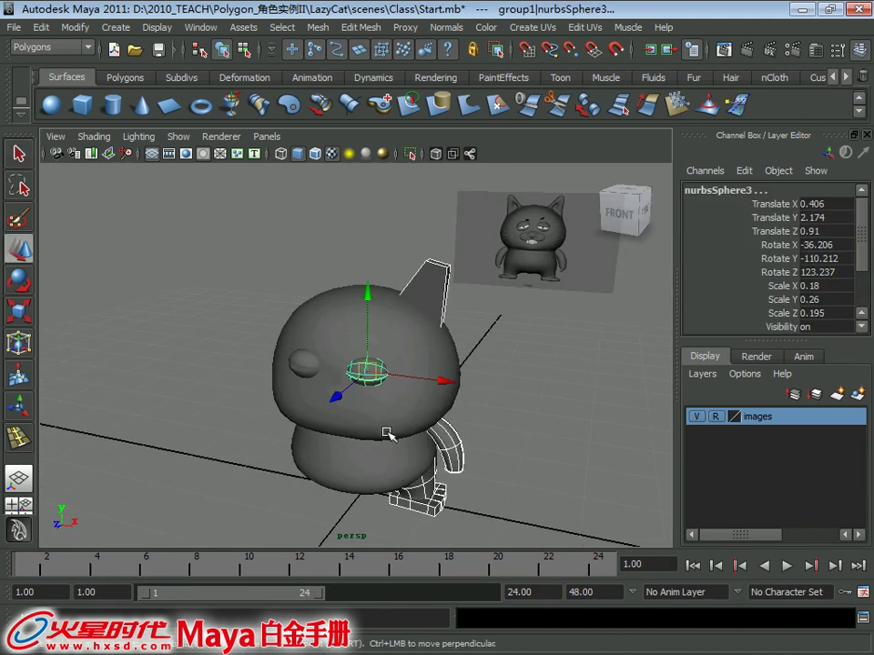
{"action": "key", "text": "ctrl+g"}
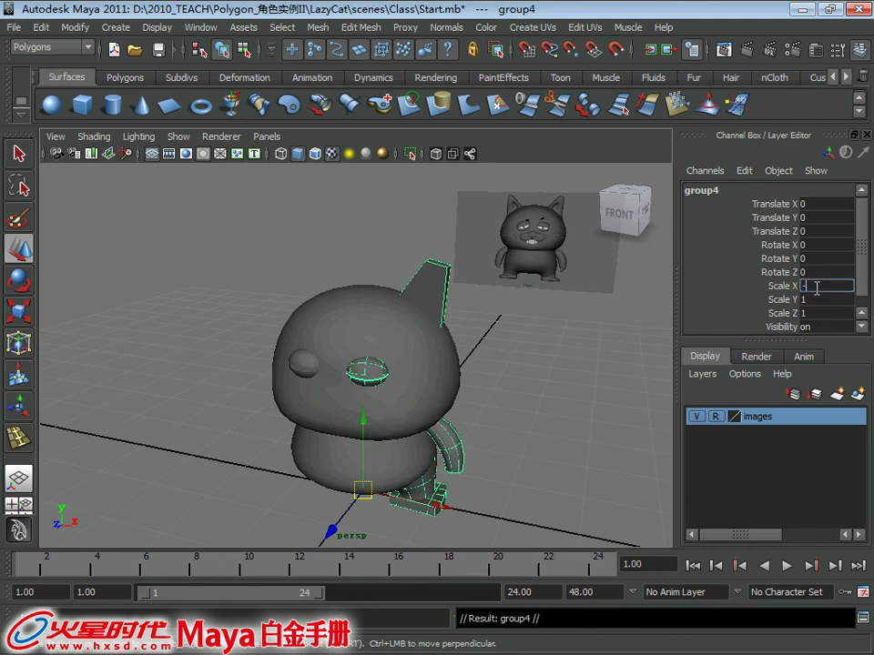
{"action": "type", "text": "1"}
{"action": "key", "text": "Return"}
{"action": "left_click", "coordinate": [571, 445]}
{"action": "mouse_move", "coordinate": [572, 445]}
{"action": "left_mouse_down", "text": "alt"}
{"action": "mouse_move", "coordinate": [540, 393]}
{"action": "mouse_move", "coordinate": [382, 392]}
{"action": "left_mouse_up", "text": "alt"}
{"action": "middle_click_drag", "start_coordinate": [382, 392], "coordinate": [445, 352], "text": "alt"}
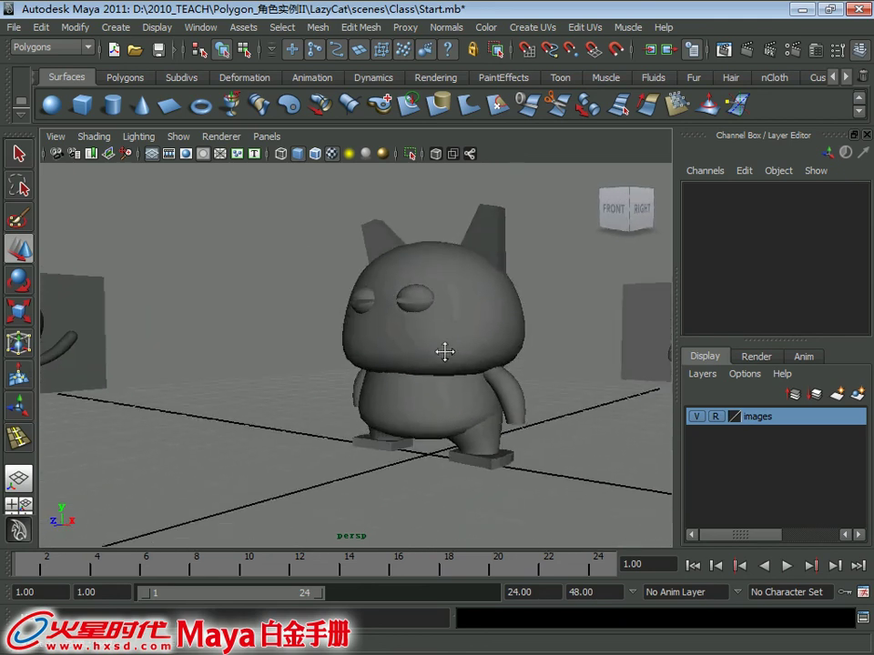
{"action": "left_click_drag", "start_coordinate": [445, 353], "coordinate": [415, 331], "text": "alt"}
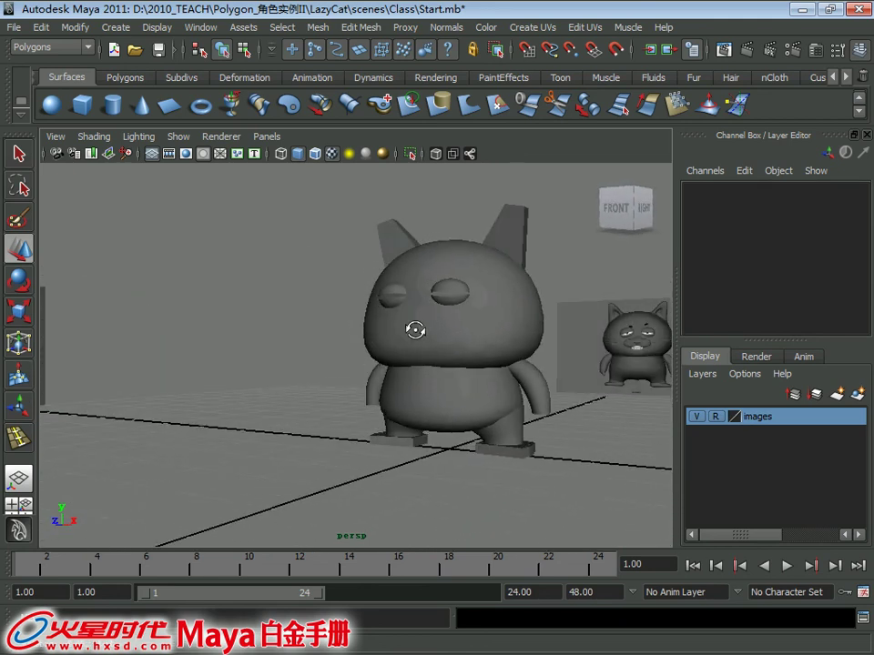
{"action": "mouse_move", "coordinate": [415, 331]}
{"action": "left_mouse_down", "text": "alt"}
{"action": "mouse_move", "coordinate": [331, 324]}
{"action": "mouse_move", "coordinate": [355, 336]}
{"action": "mouse_move", "coordinate": [403, 326]}
{"action": "mouse_move", "coordinate": [426, 337]}
{"action": "mouse_move", "coordinate": [386, 367]}
{"action": "left_mouse_up", "text": "alt"}
Step: In the front view, select the head's lower-left and lower-right vertices and raise them
{"action": "key", "text": "space"}
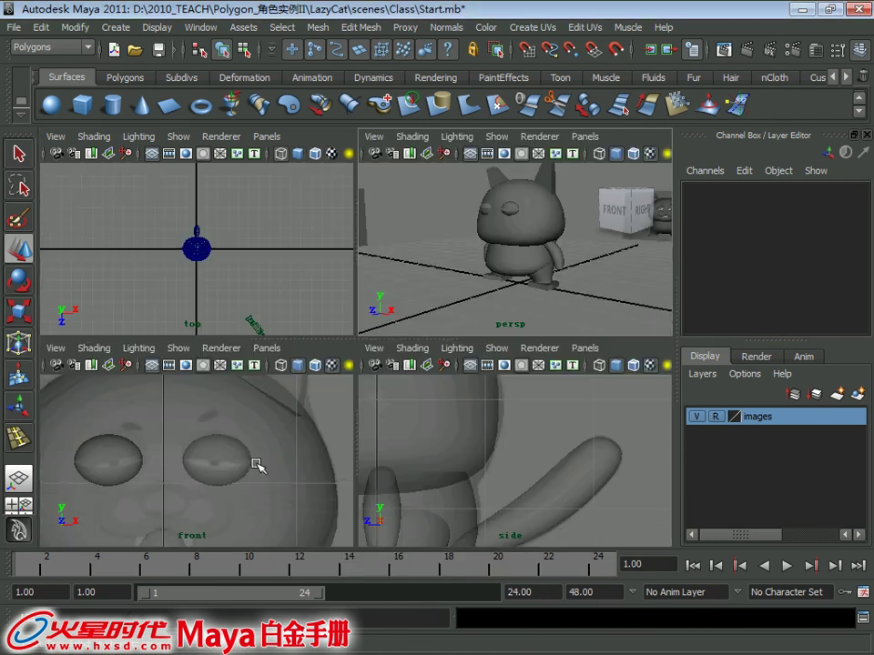
{"action": "key", "text": "space"}
{"action": "mouse_move", "coordinate": [347, 468]}
{"action": "right_mouse_down", "text": "alt"}
{"action": "mouse_move", "coordinate": [322, 445]}
{"action": "mouse_move", "coordinate": [336, 462]}
{"action": "right_mouse_up", "text": "alt"}
{"action": "mouse_move", "coordinate": [336, 462]}
{"action": "middle_mouse_down", "text": "alt"}
{"action": "mouse_move", "coordinate": [359, 392]}
{"action": "mouse_move", "coordinate": [360, 399]}
{"action": "middle_mouse_up", "text": "alt"}
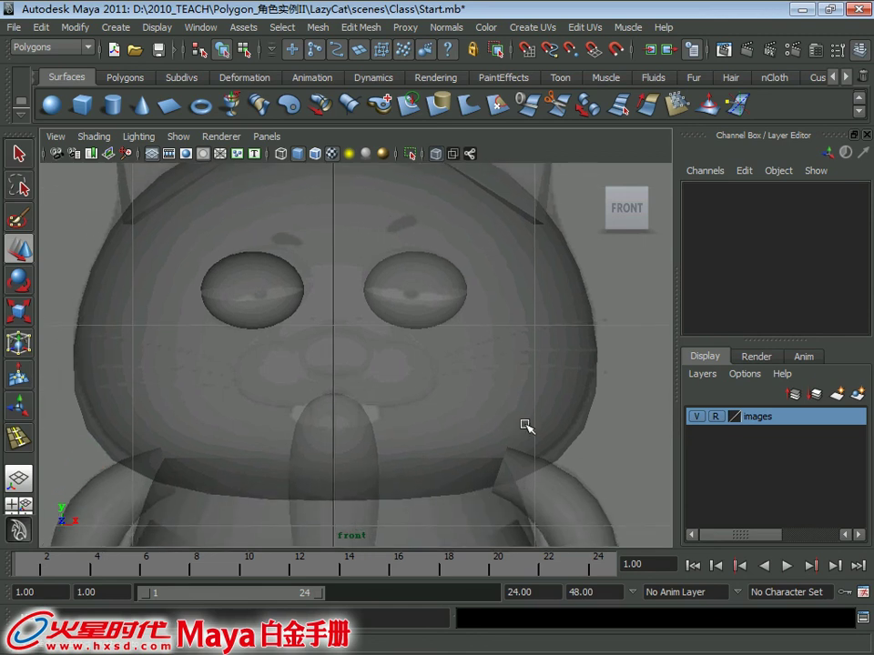
{"action": "key", "text": "ctrl+z"}
{"action": "right_click_drag", "start_coordinate": [502, 411], "coordinate": [448, 314], "text": "alt"}
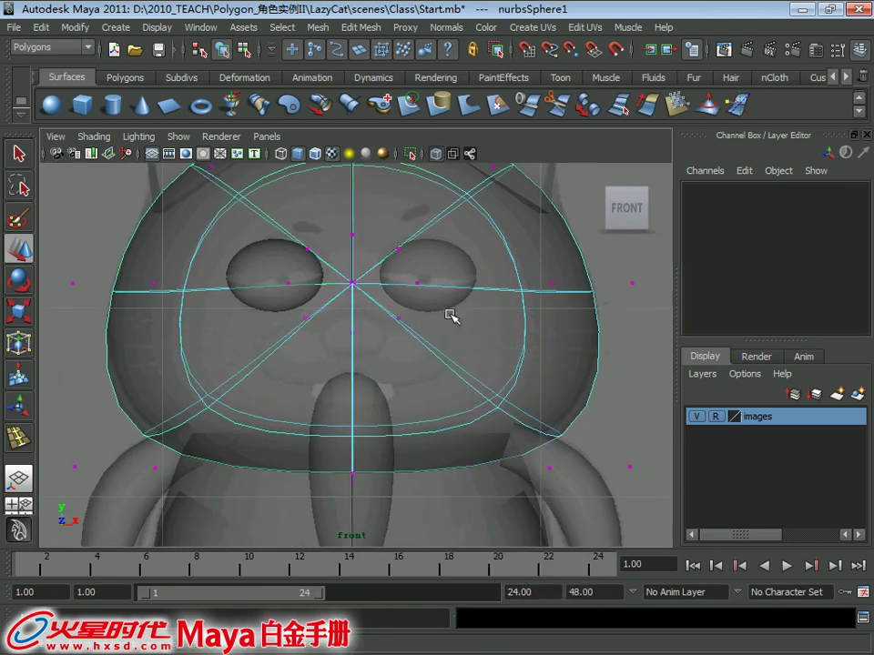
{"action": "left_click_drag", "start_coordinate": [50, 431], "coordinate": [209, 491]}
{"action": "left_click_drag", "start_coordinate": [600, 498], "coordinate": [543, 382], "text": "shift"}
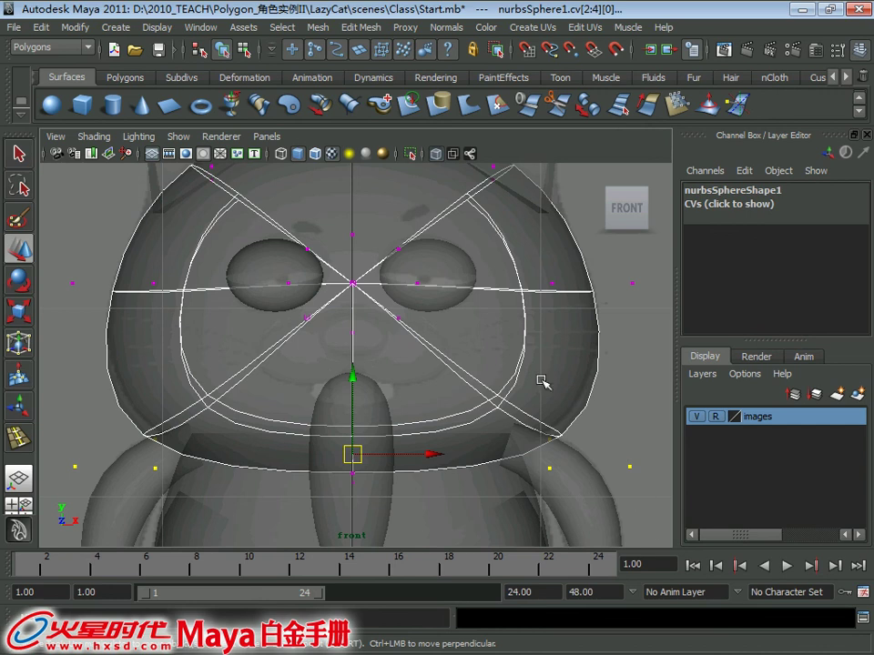
{"action": "left_click_drag", "start_coordinate": [355, 379], "coordinate": [355, 366]}
{"action": "mouse_move", "coordinate": [355, 359]}
{"action": "left_mouse_down"}
{"action": "mouse_move", "coordinate": [415, 389]}
{"action": "mouse_move", "coordinate": [464, 396]}
{"action": "mouse_move", "coordinate": [445, 382]}
{"action": "left_mouse_up"}
Step: Return the head to object mode and view the assembled cat in perspective
{"action": "key", "text": "space"}
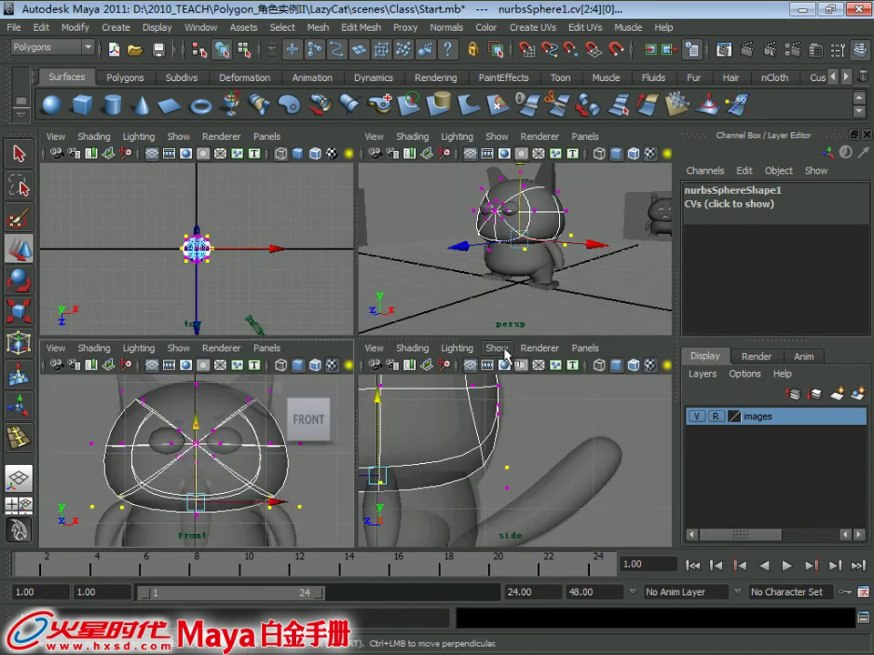
{"action": "key", "text": "space"}
{"action": "right_click", "coordinate": [400, 290]}
{"action": "left_click", "coordinate": [467, 264]}
{"action": "mouse_move", "coordinate": [464, 242]}
{"action": "left_mouse_down", "text": "alt"}
{"action": "mouse_move", "coordinate": [436, 349]}
{"action": "mouse_move", "coordinate": [360, 299]}
{"action": "mouse_move", "coordinate": [286, 308]}
{"action": "mouse_move", "coordinate": [462, 308]}
{"action": "mouse_move", "coordinate": [429, 307]}
{"action": "left_mouse_up", "text": "alt"}
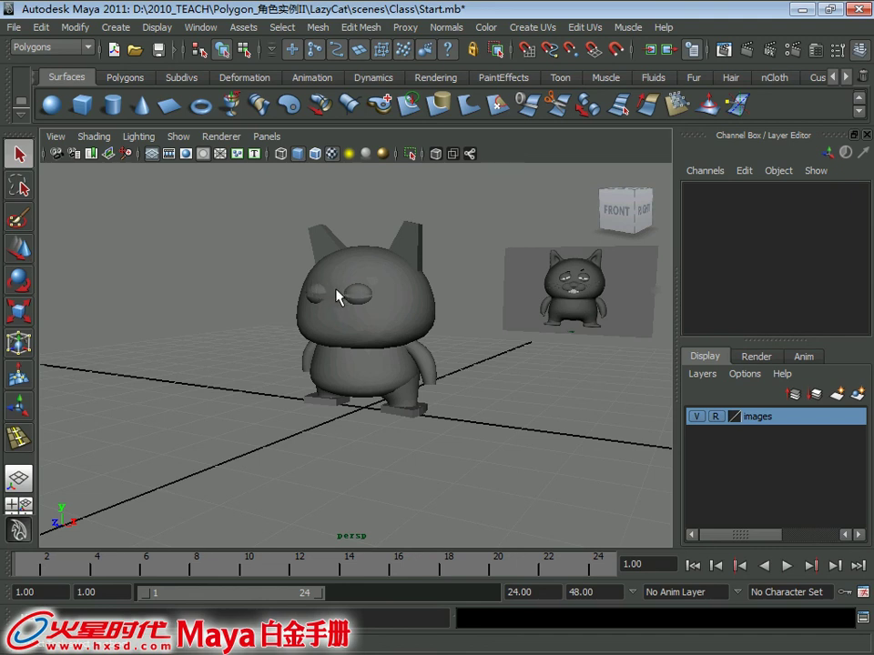
{"action": "left_click_drag", "start_coordinate": [356, 323], "coordinate": [367, 374], "text": "alt"}
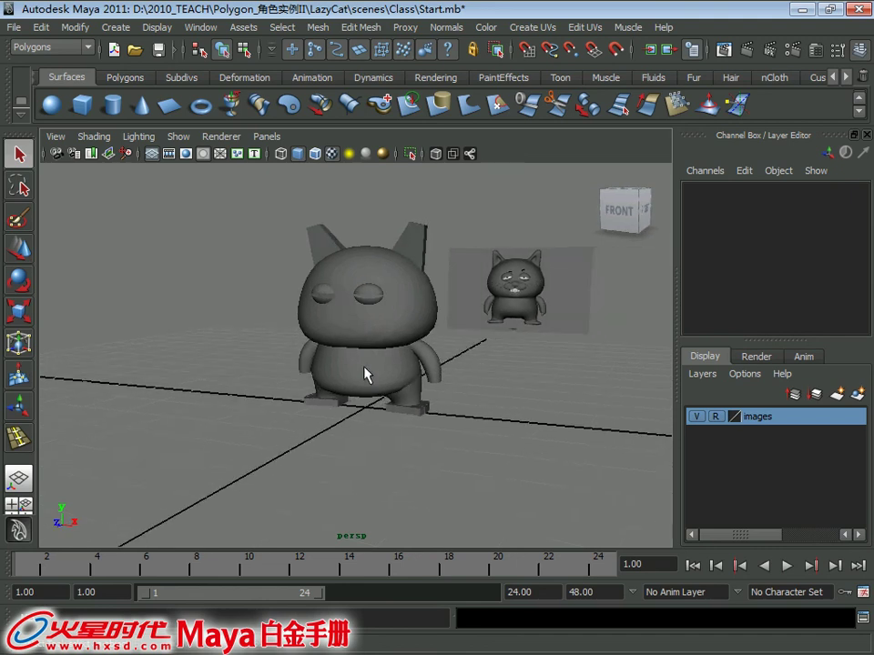
{"action": "left_click", "coordinate": [364, 366]}
{"action": "left_click", "coordinate": [356, 335]}
{"action": "left_click", "coordinate": [361, 380]}
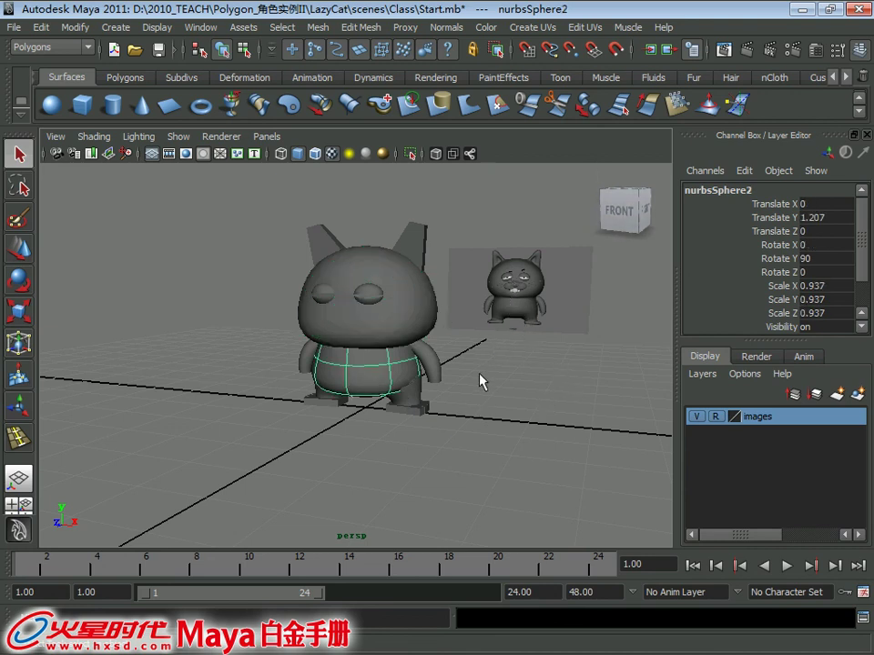
{"action": "left_click", "coordinate": [486, 406]}
{"action": "mouse_move", "coordinate": [486, 406]}
{"action": "left_mouse_down", "text": "alt"}
{"action": "mouse_move", "coordinate": [273, 377]}
{"action": "mouse_move", "coordinate": [464, 384]}
{"action": "mouse_move", "coordinate": [449, 374]}
{"action": "mouse_move", "coordinate": [440, 382]}
{"action": "left_mouse_up", "text": "alt"}
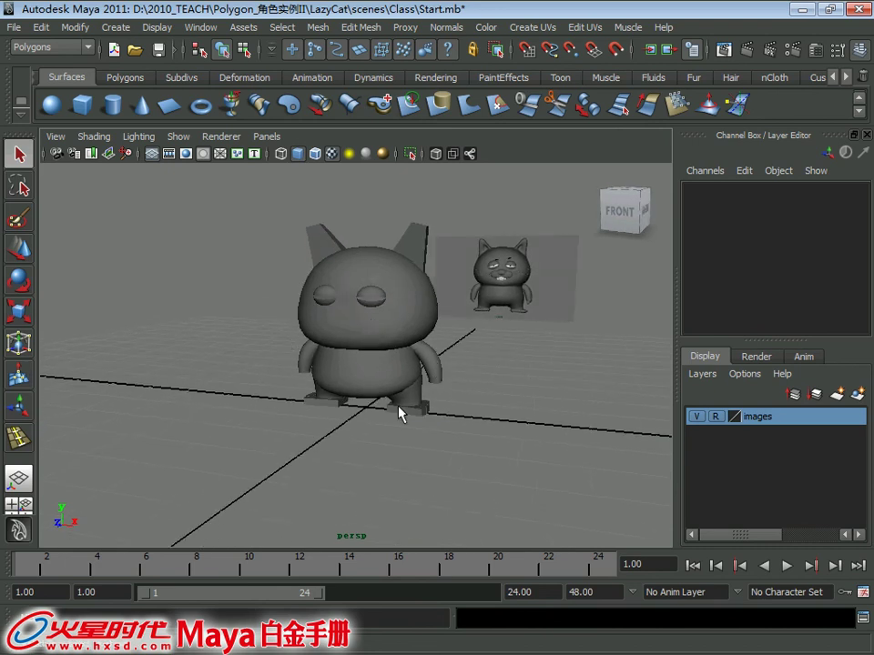